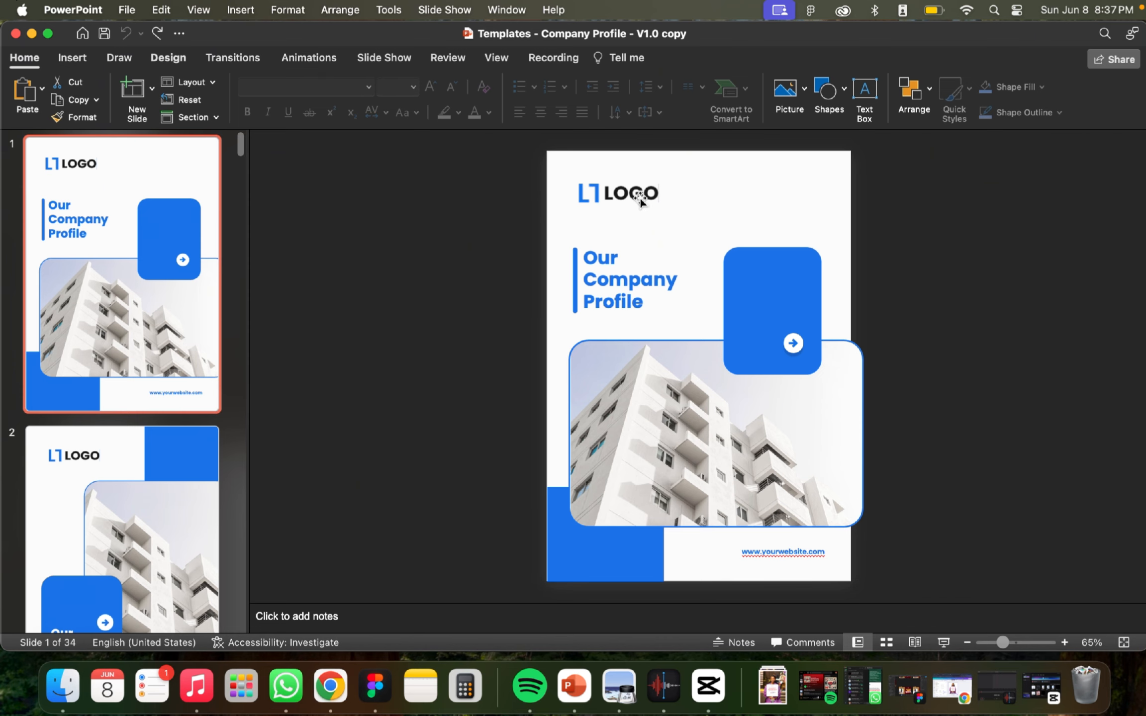
# Step: Try replacing the placeholder logo on slide 1 with Aether Logo.png through Change Picture, and undo the replacement
pyautogui.click(640, 194)
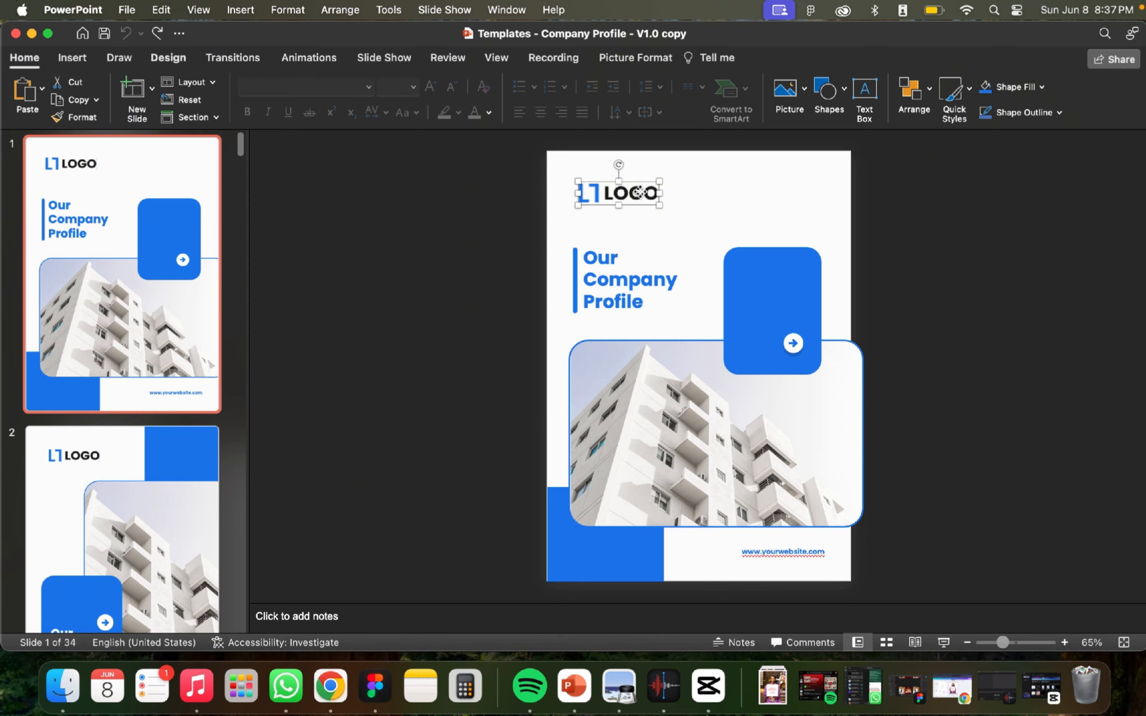
pyautogui.rightClick(641, 194)
pyautogui.moveTo(701, 268)
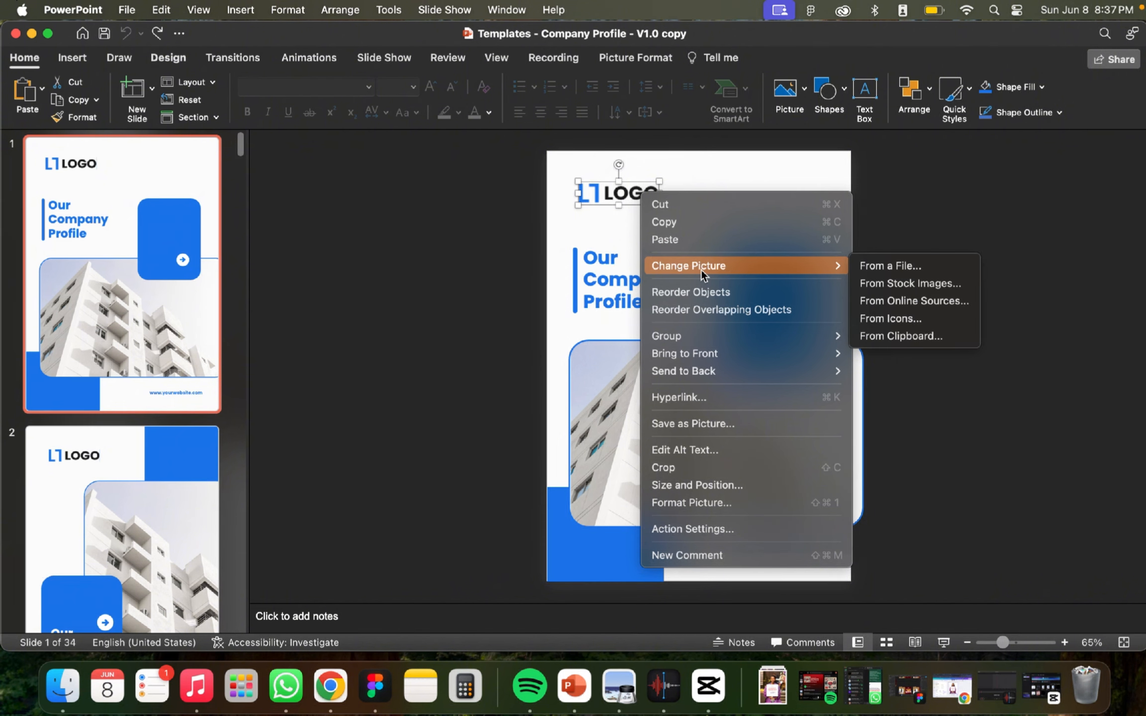
pyautogui.click(933, 270)
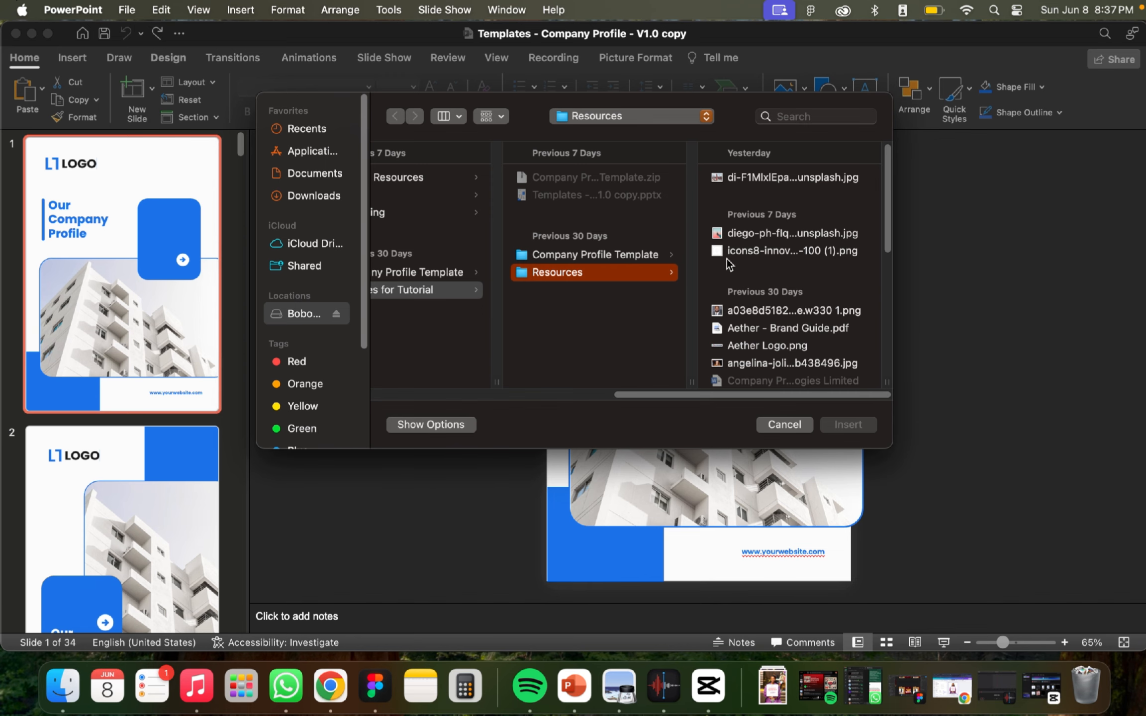
pyautogui.scroll(-1, 790, 294)
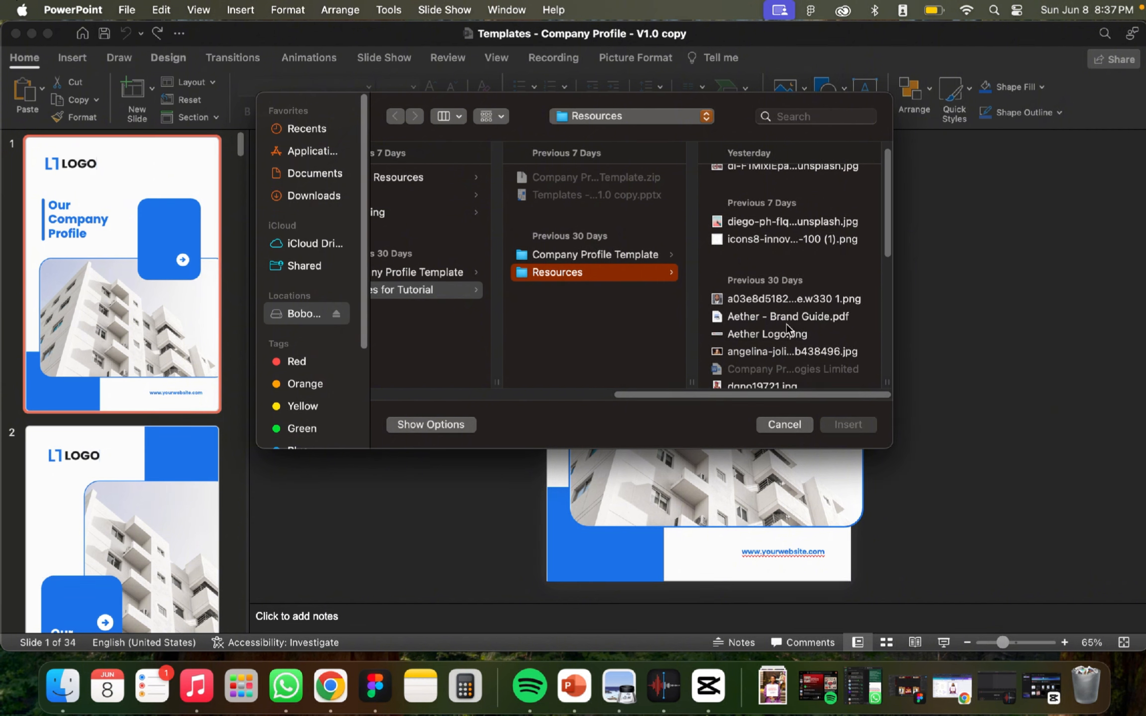
pyautogui.click(783, 334)
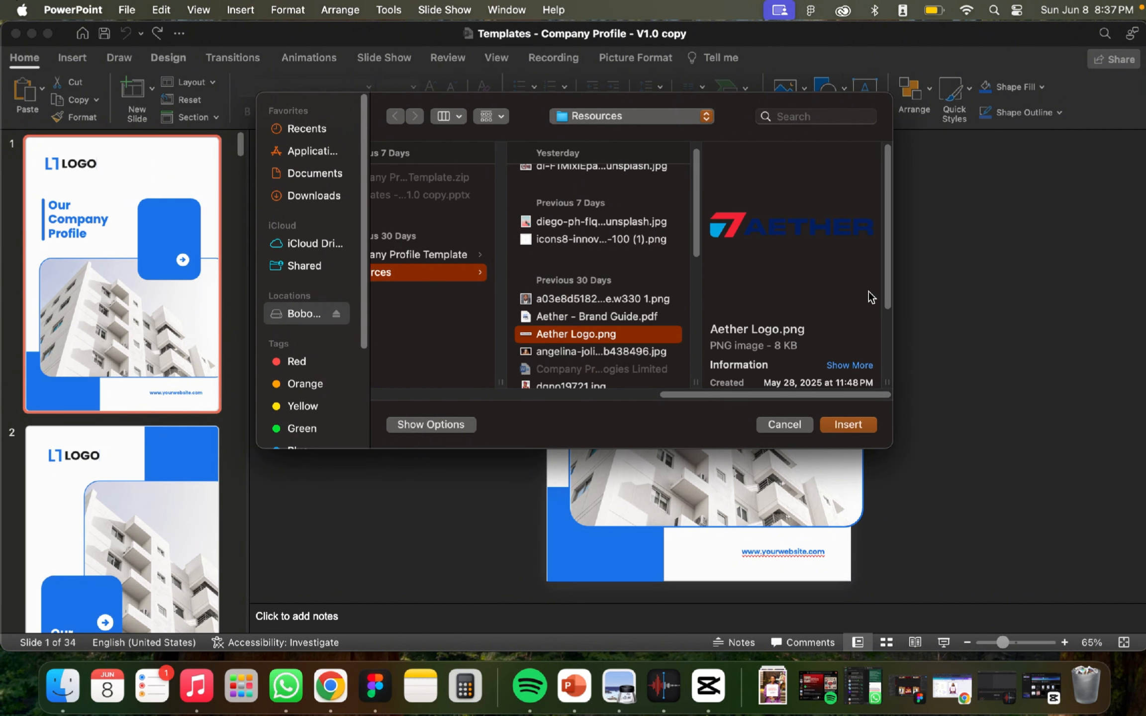
pyautogui.click(849, 424)
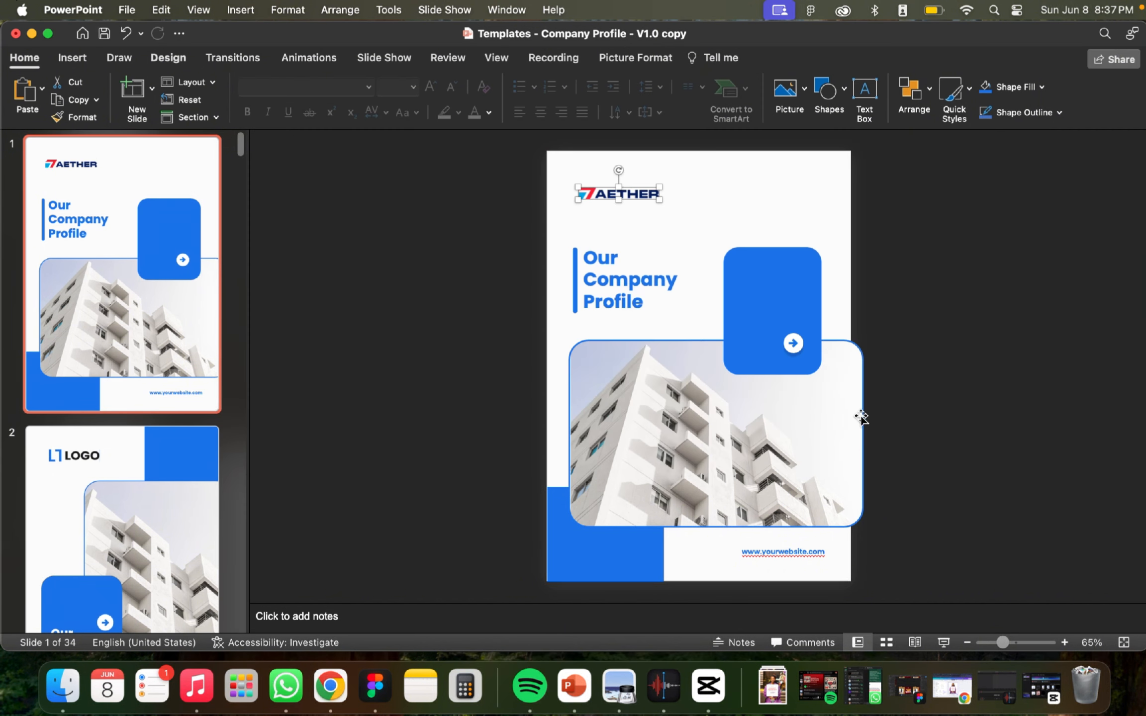
pyautogui.click(704, 212)
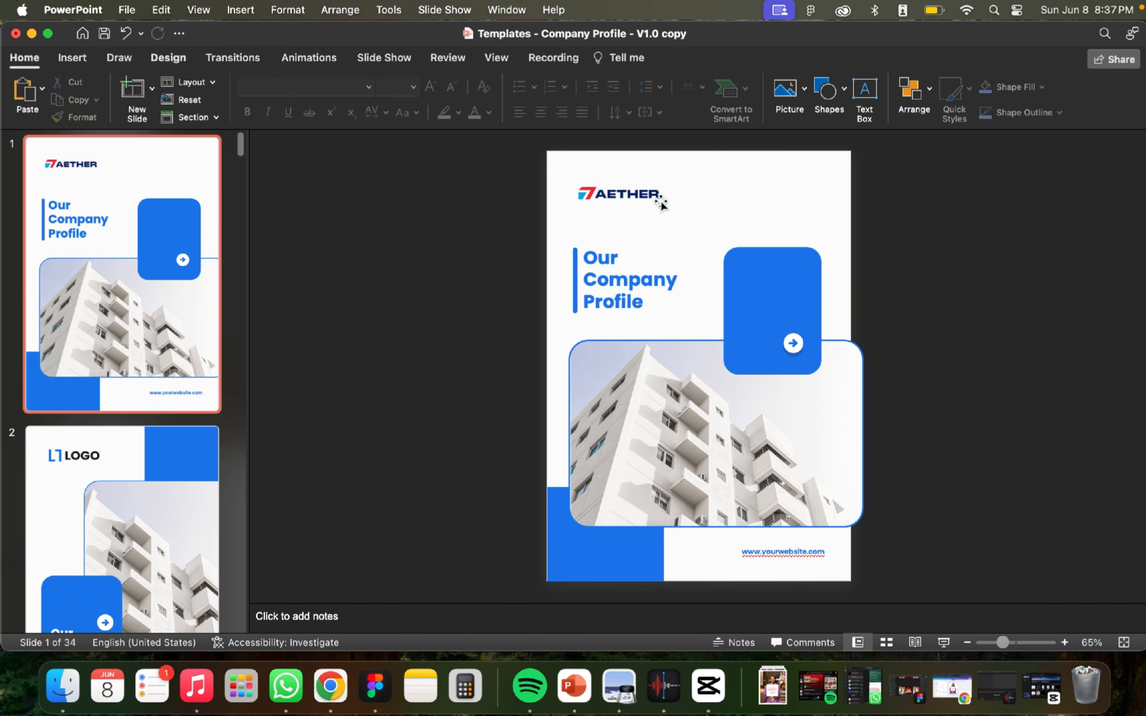
pyautogui.press('super+z')
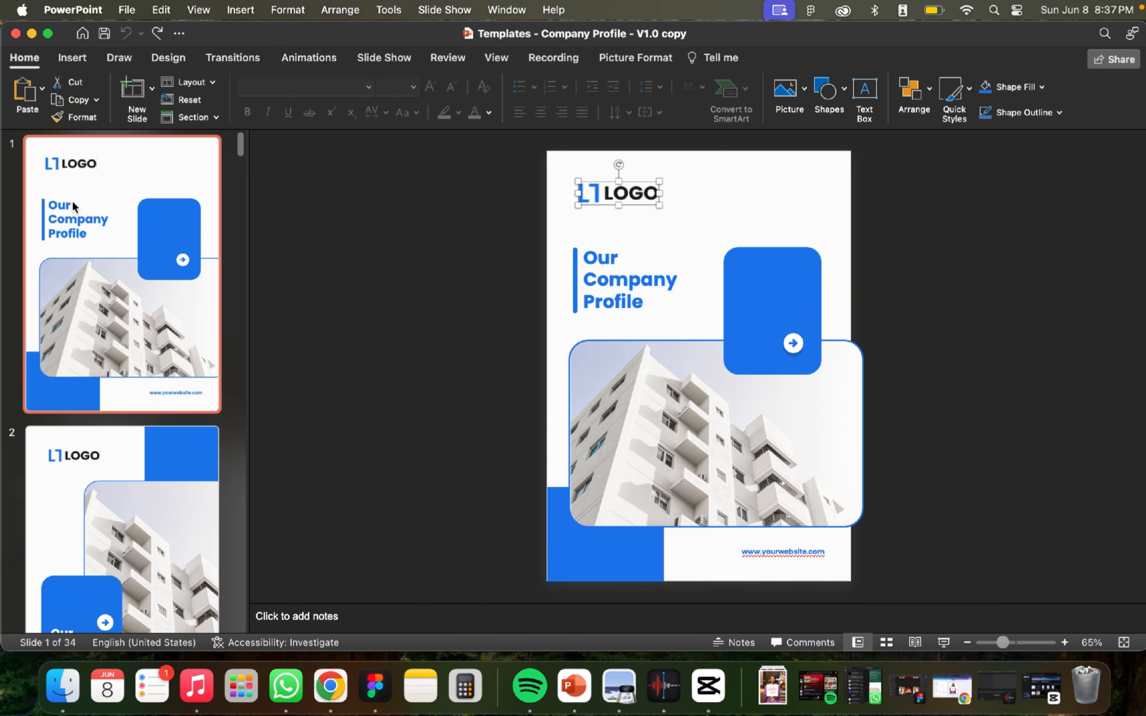
# Step: Insert Aether Logo.png from the Finder's Resources folder onto slide 1 and scale it down just below the placeholder logo
pyautogui.click(75, 681)
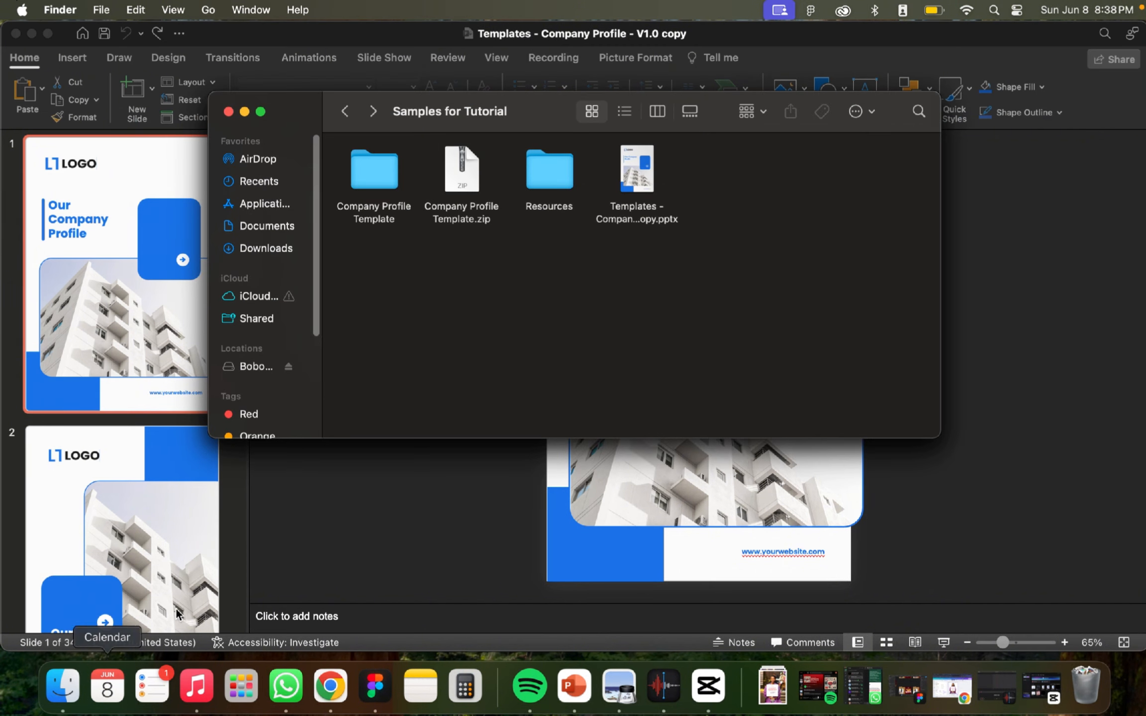
pyautogui.doubleClick(546, 183)
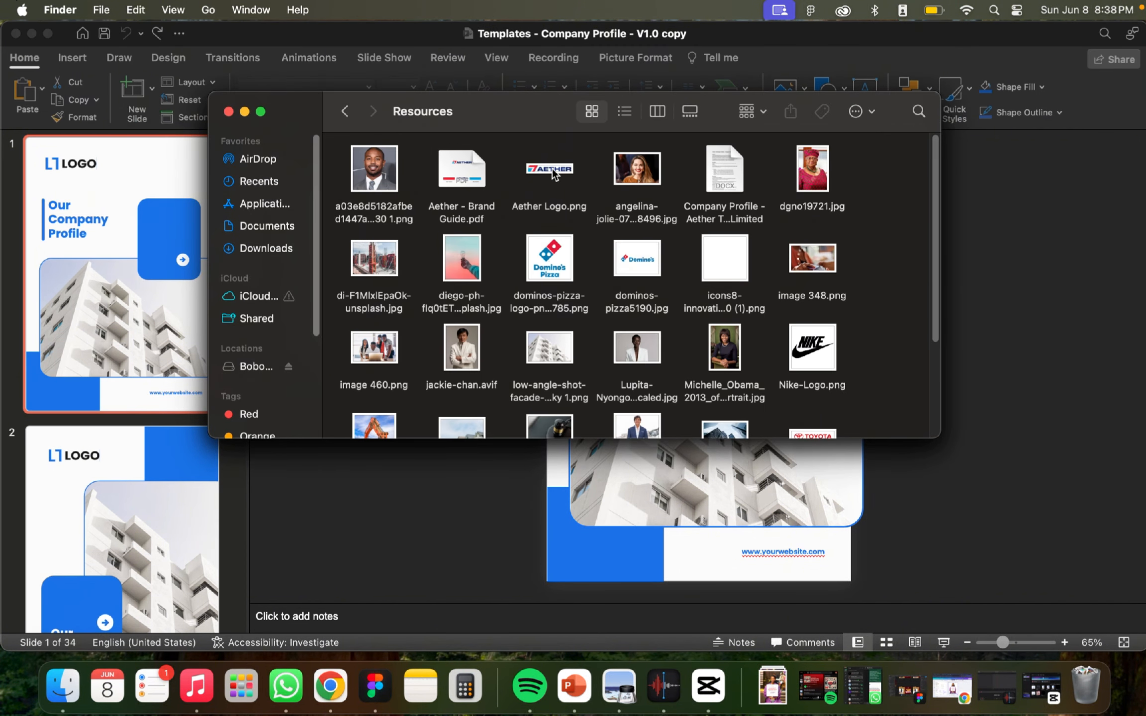
pyautogui.moveTo(554, 179); pyautogui.dragTo(712, 544)
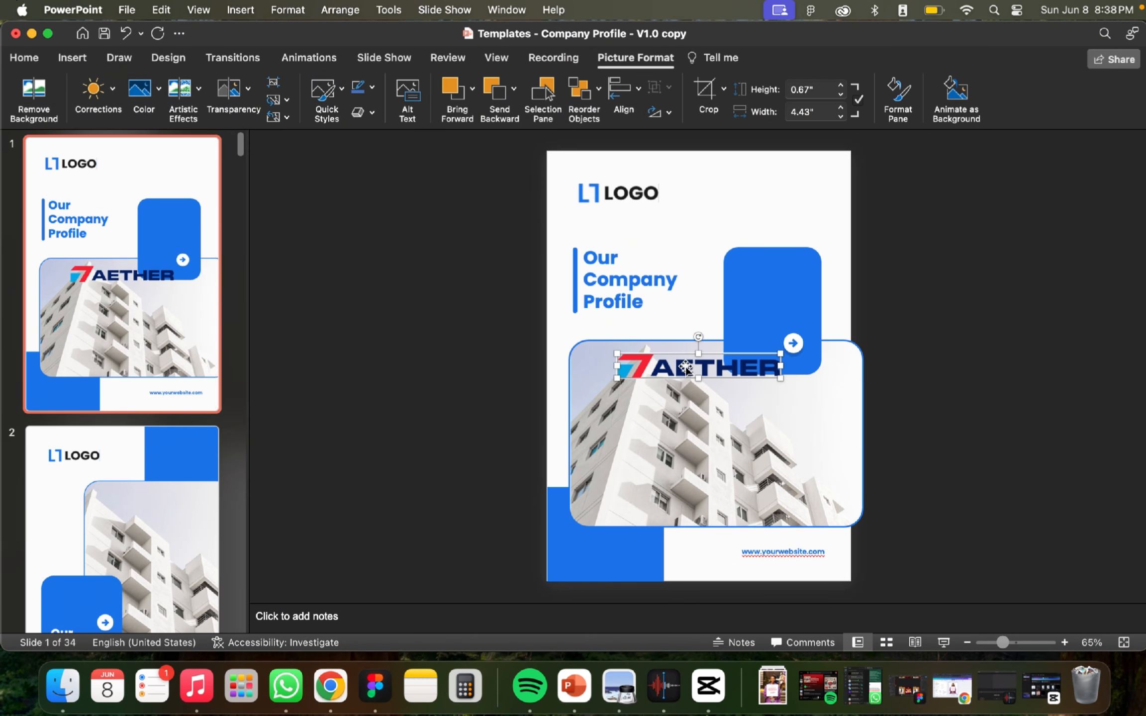
pyautogui.moveTo(686, 373); pyautogui.dragTo(641, 215)
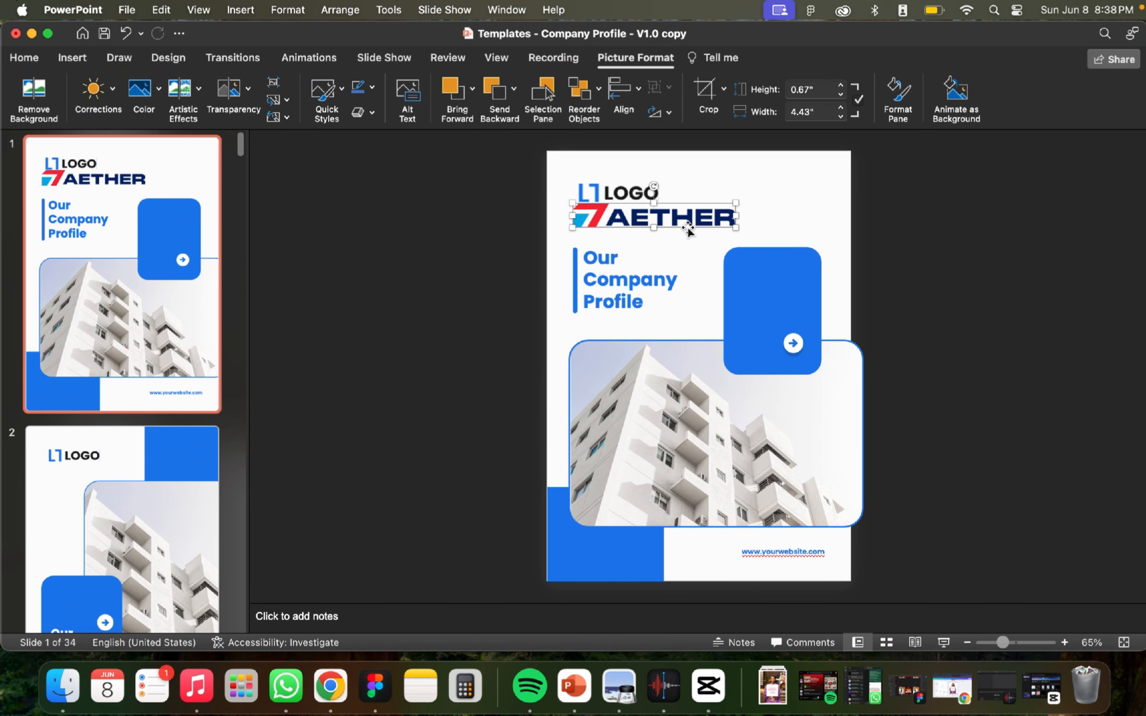
pyautogui.moveTo(733, 229); pyautogui.dragTo(658, 211)
# Step: Delete the placeholder logo on slide 1 and move the Aether logo into its place above the title
pyautogui.click(652, 191)
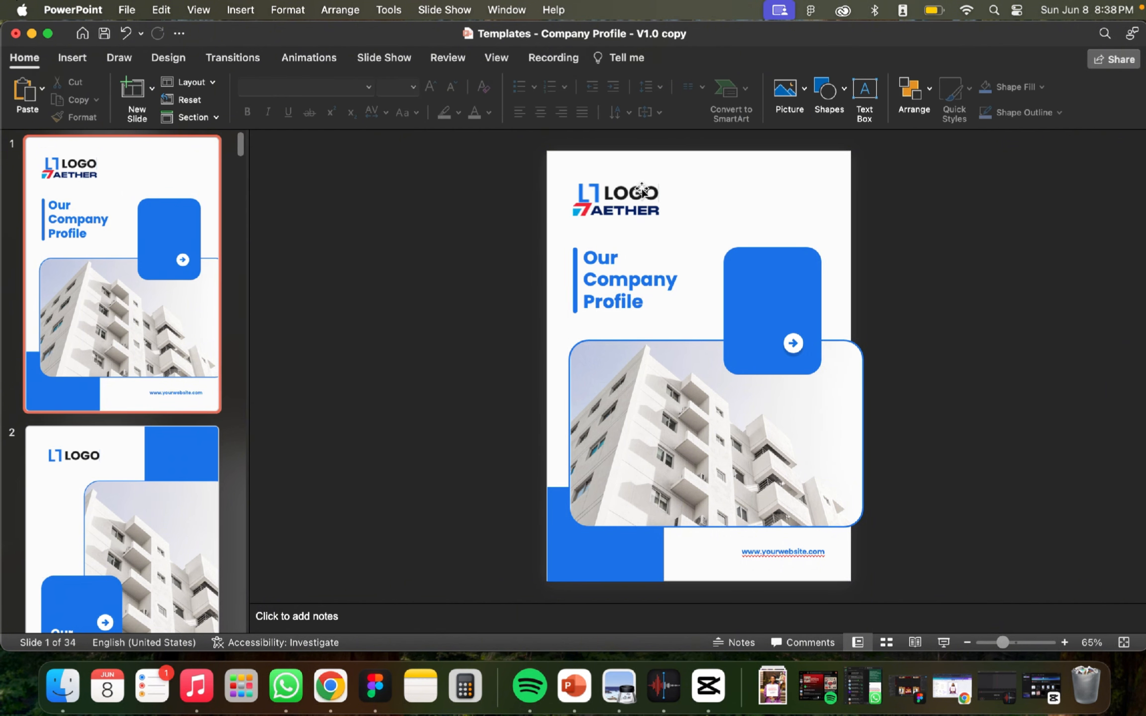
pyautogui.press('BackSpace')
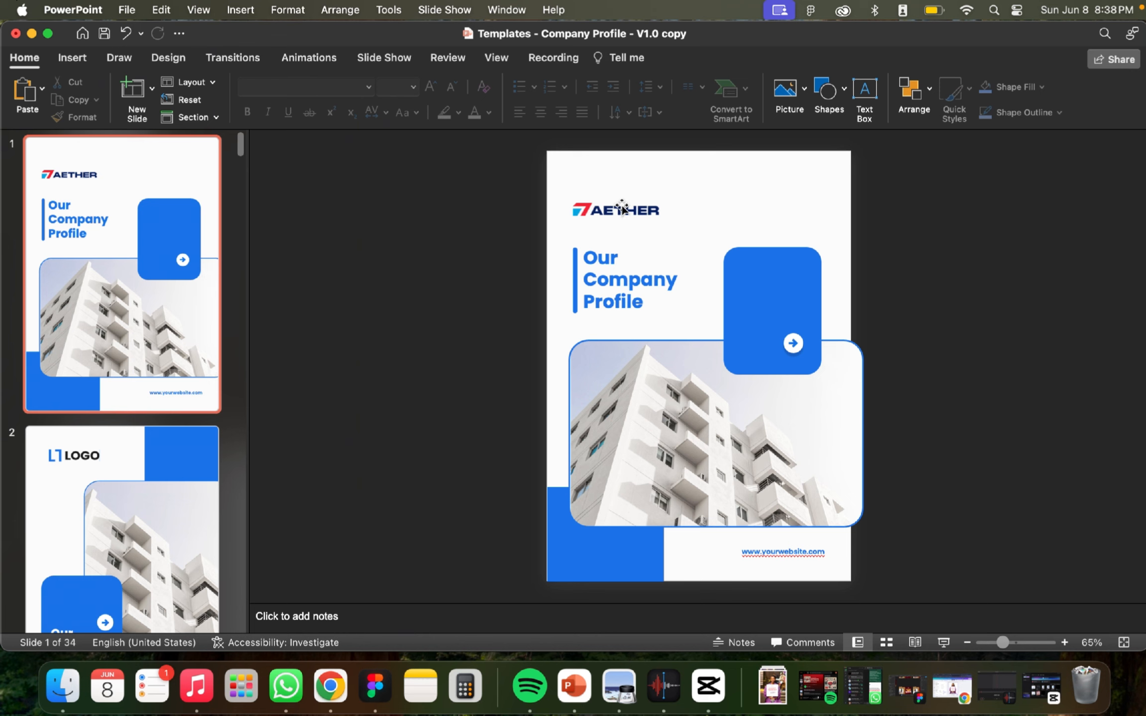
pyautogui.moveTo(619, 209); pyautogui.dragTo(616, 192)
pyautogui.click(703, 233)
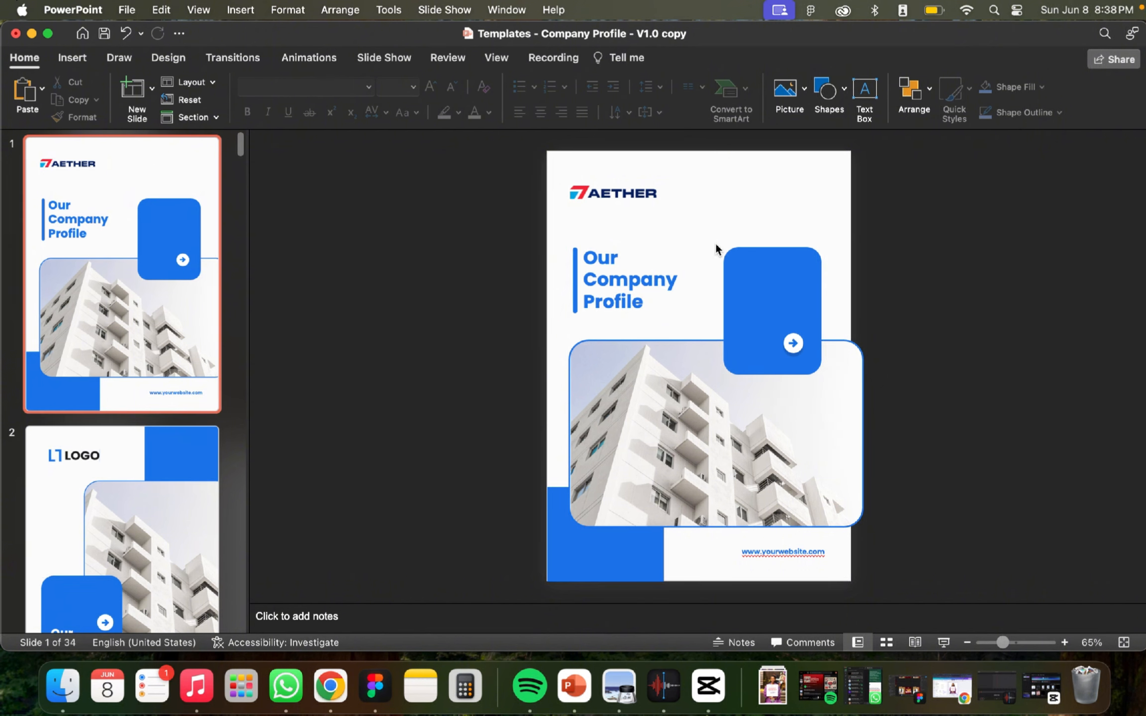
# Step: Fill both the blue rounded rectangle and the blue corner block on slide 1 with the red sampled from the Aether logo
pyautogui.click(751, 290)
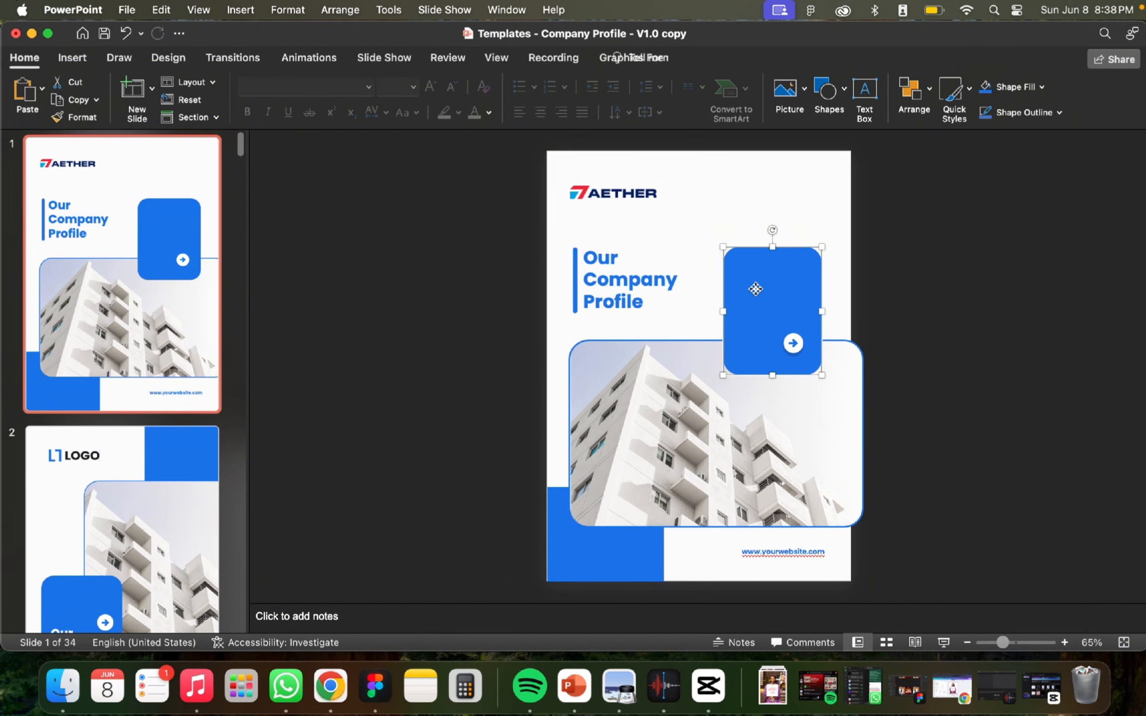
pyautogui.click(580, 574)
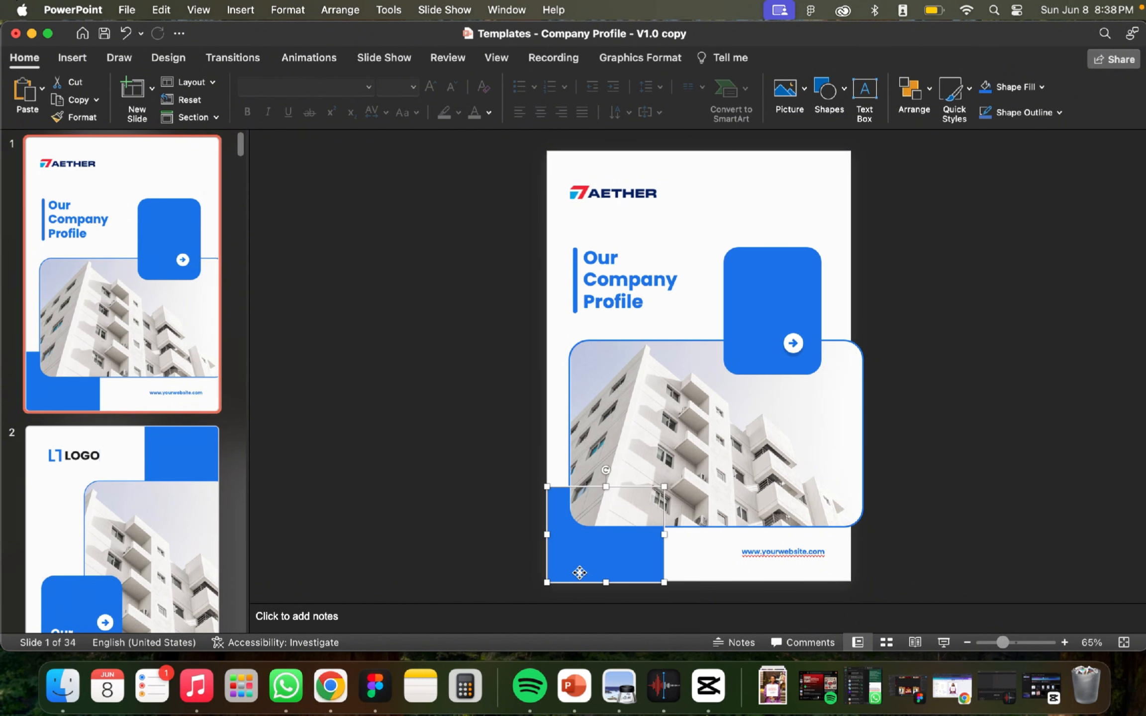
pyautogui.click(759, 299)
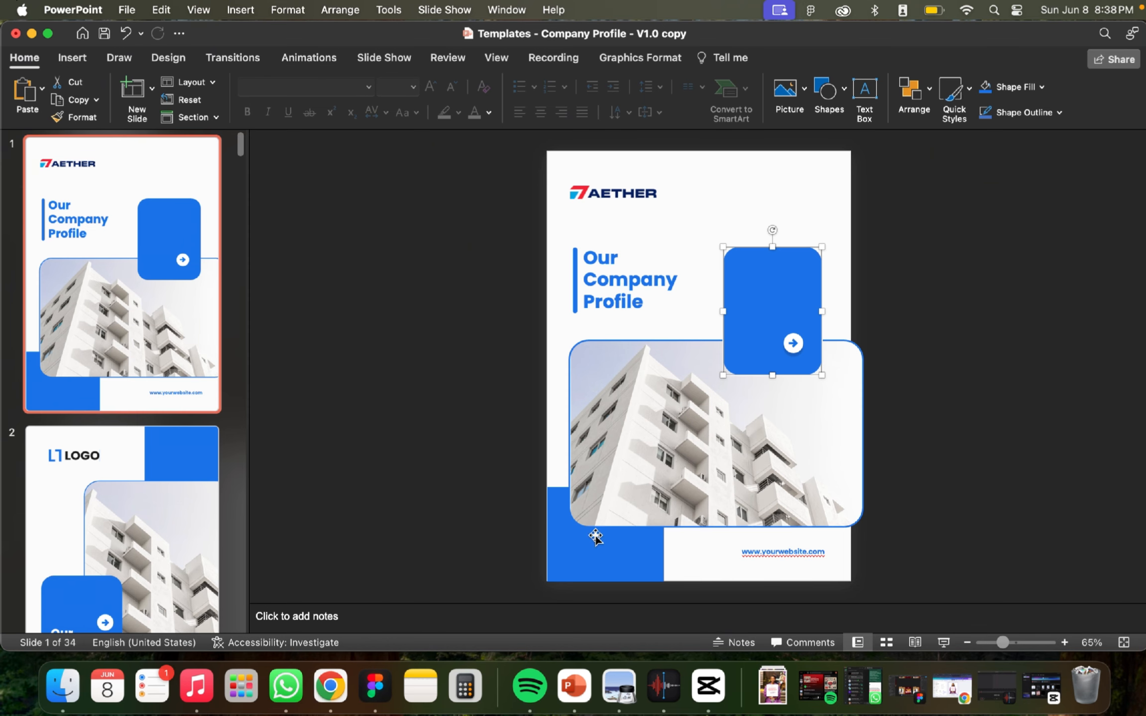
pyautogui.keyDown('shift'); pyautogui.click(579, 554); pyautogui.keyUp('shift')
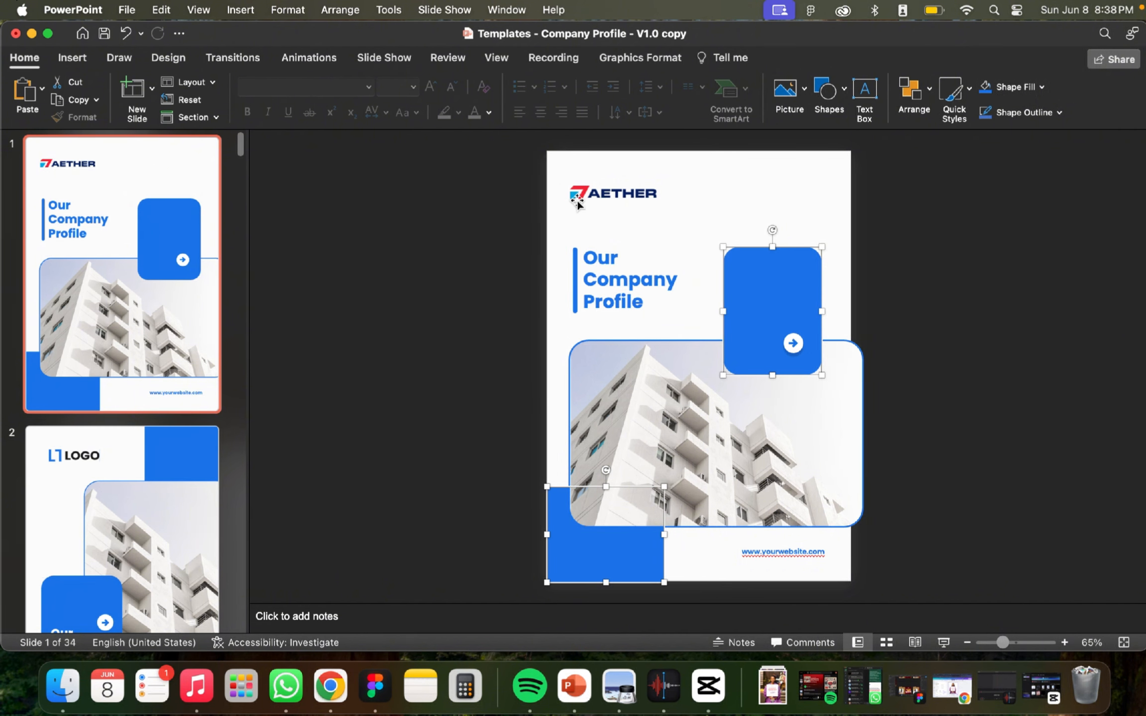
pyautogui.click(1042, 87)
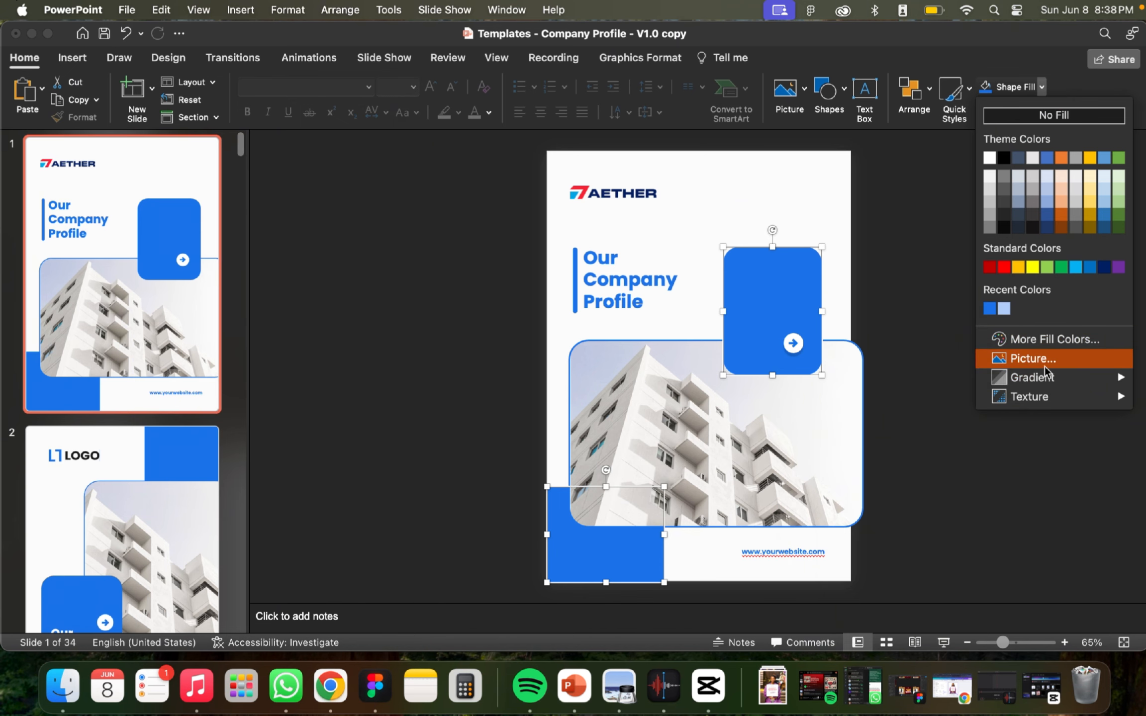
pyautogui.click(1060, 339)
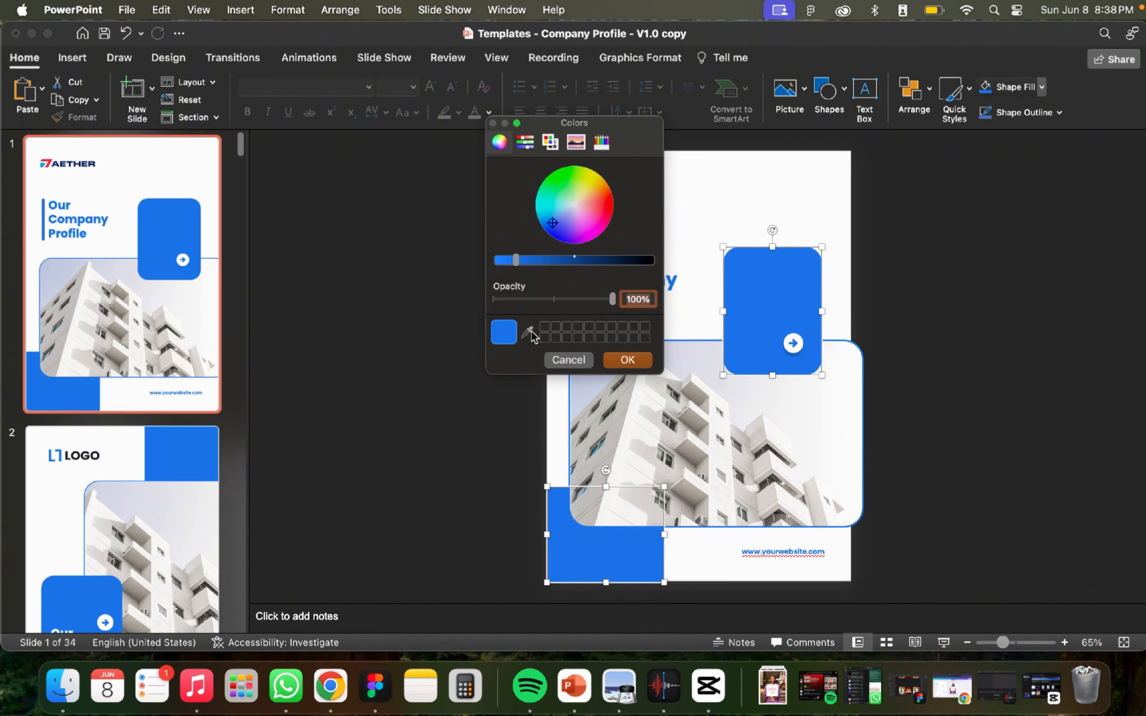
pyautogui.moveTo(640, 131); pyautogui.dragTo(1019, 129)
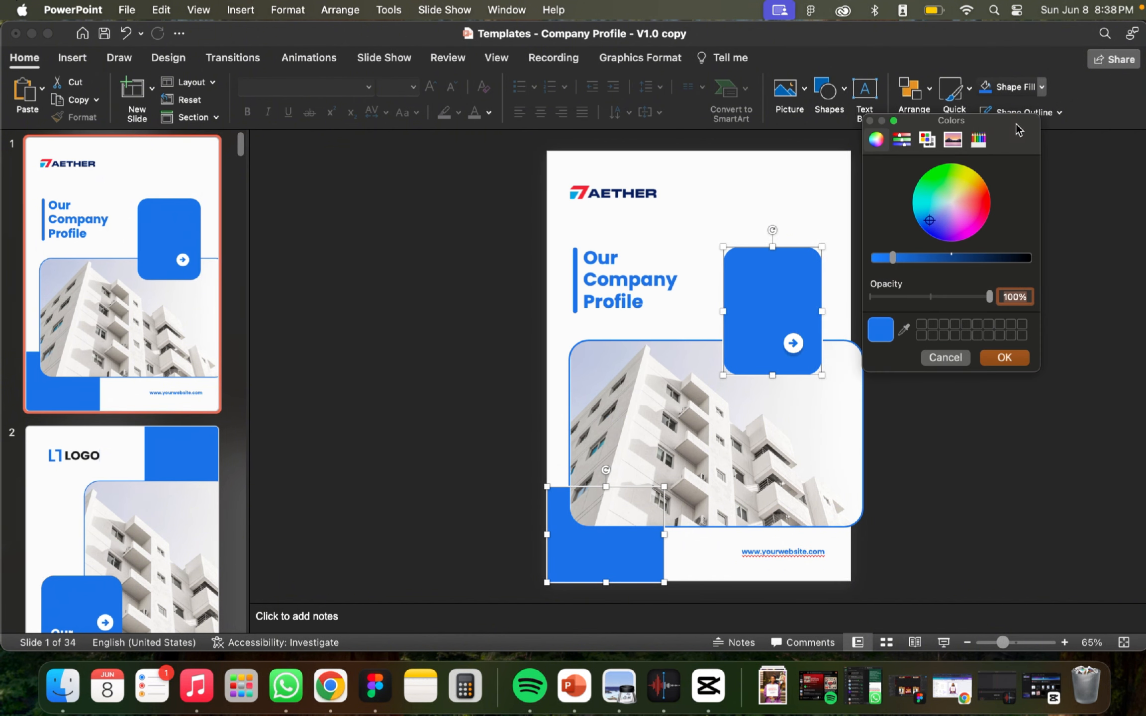
pyautogui.click(905, 331)
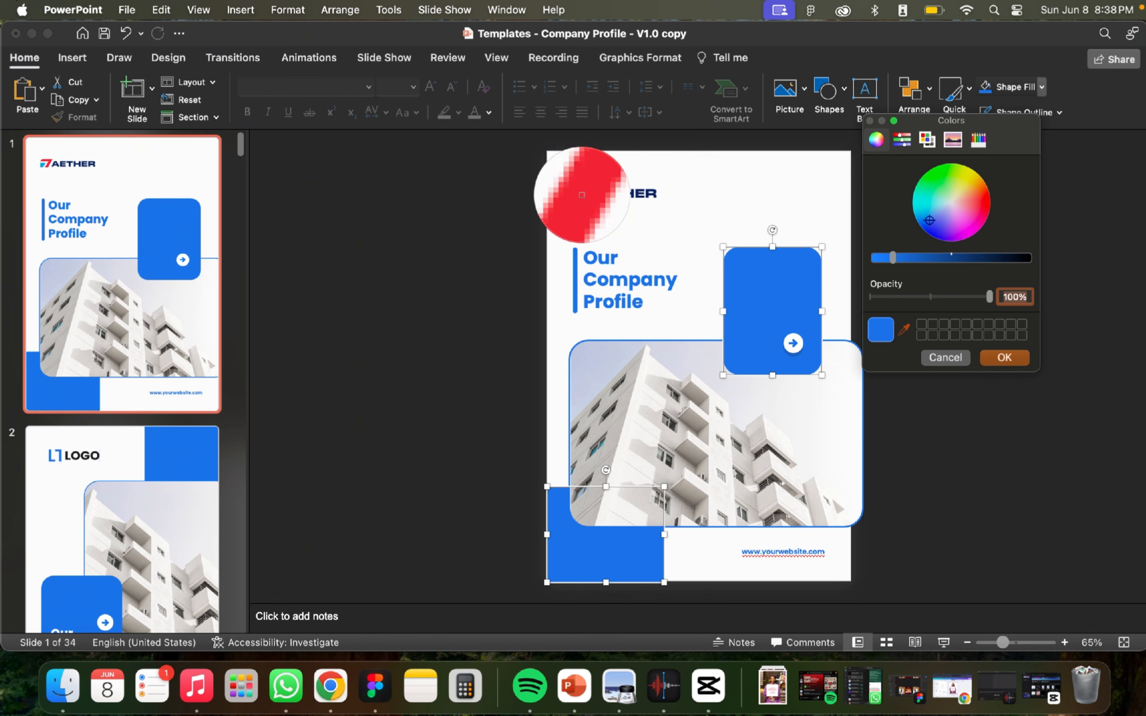
pyautogui.click(582, 195)
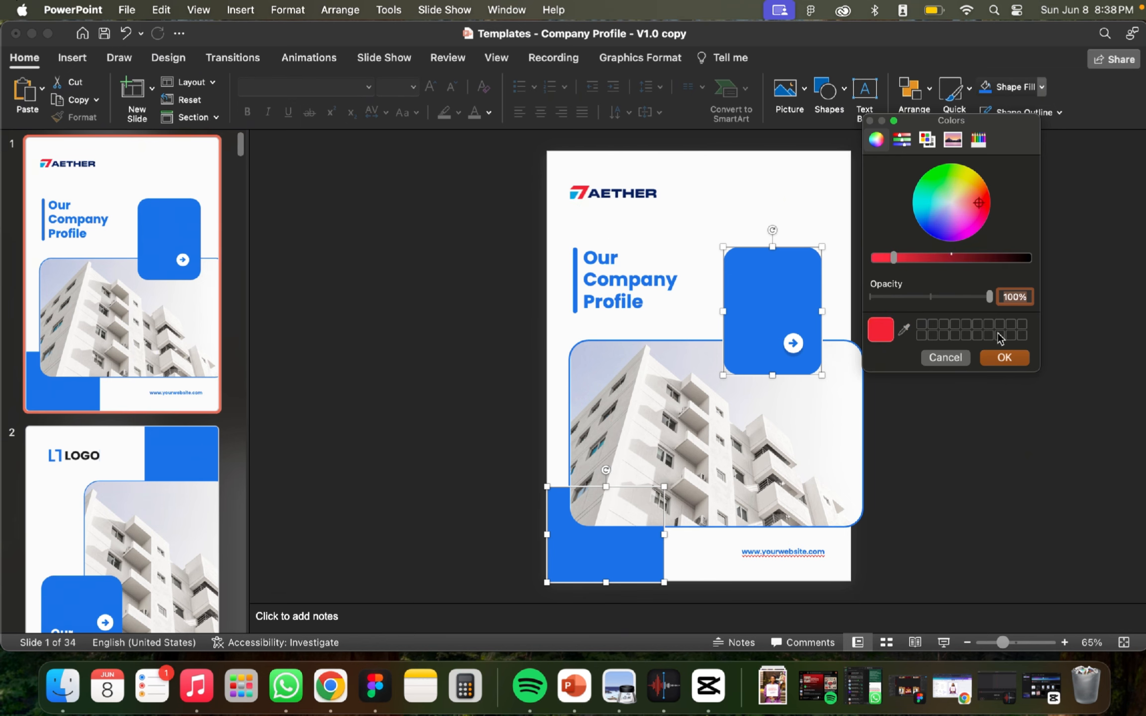
pyautogui.click(1010, 358)
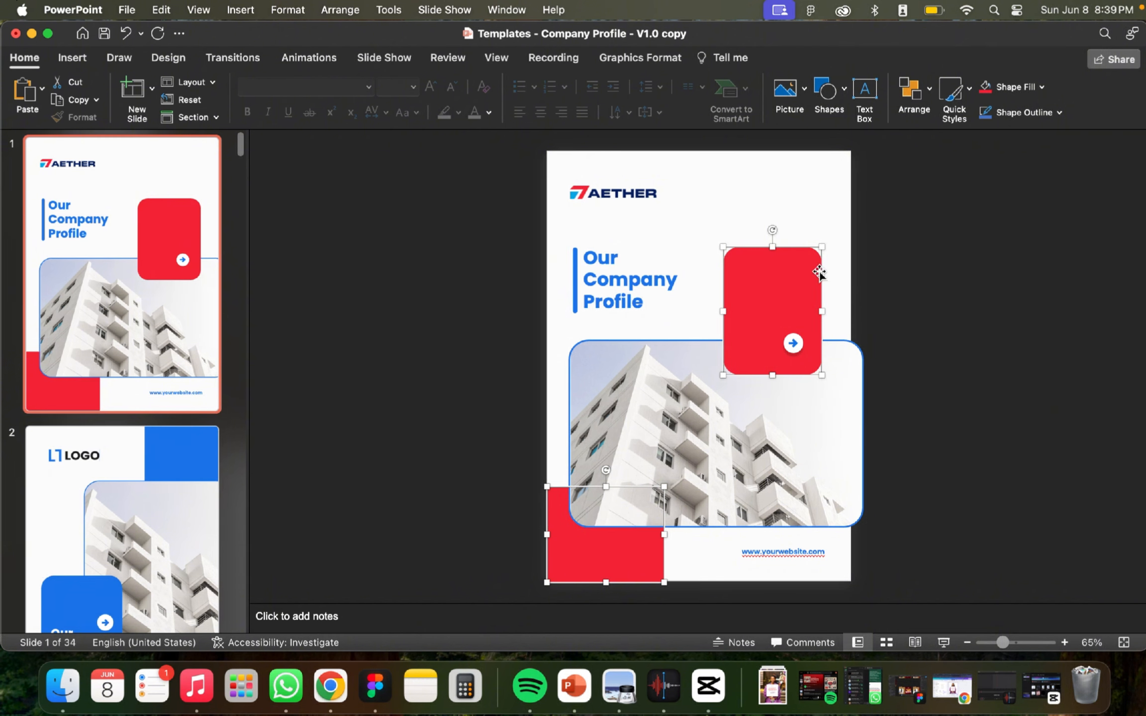
# Step: Recolor the arrow icon on the rounded rectangle with the sampled logo red
pyautogui.click(1043, 89)
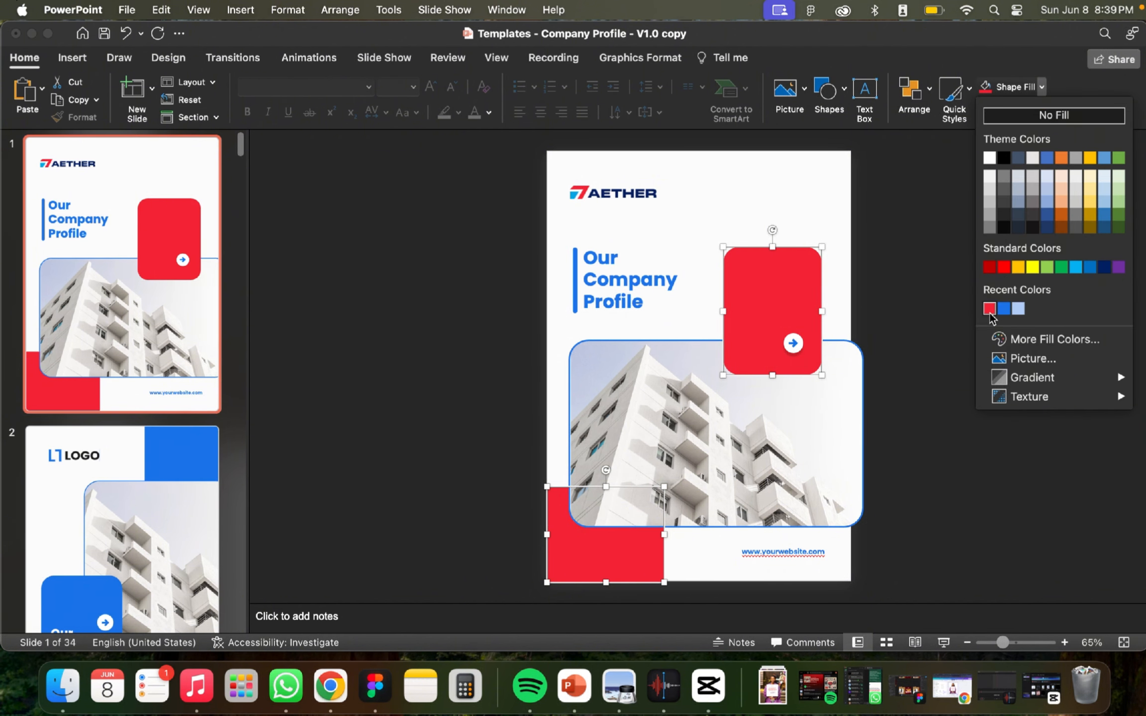
pyautogui.click(885, 319)
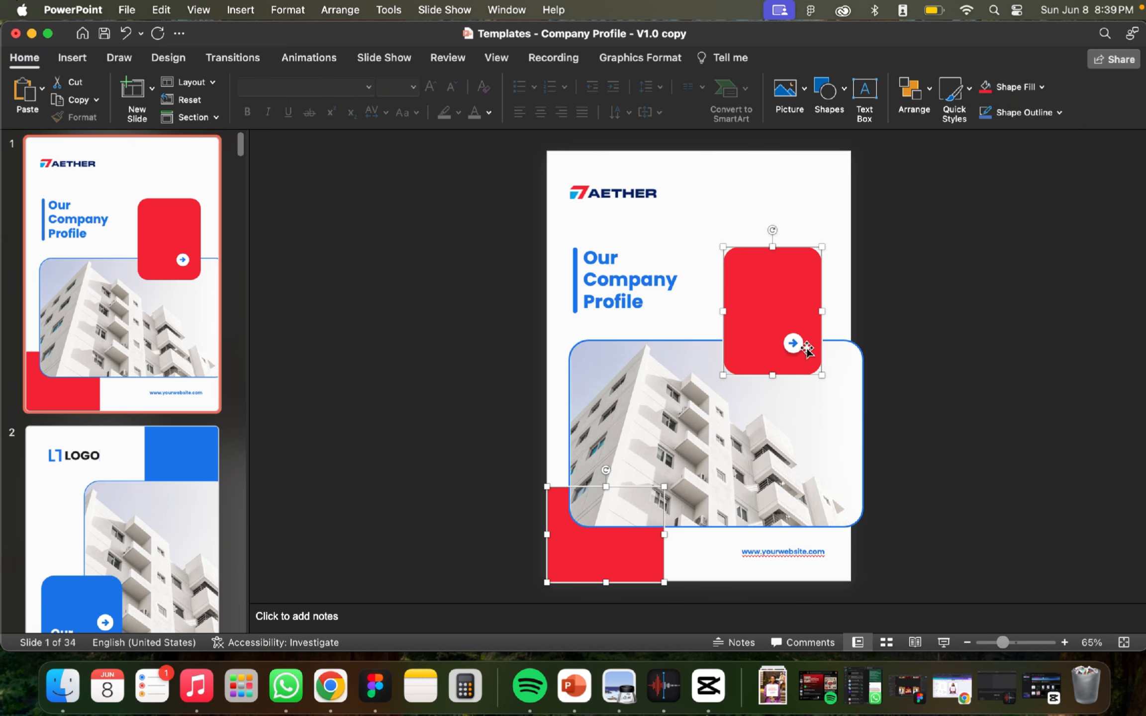
pyautogui.click(794, 344)
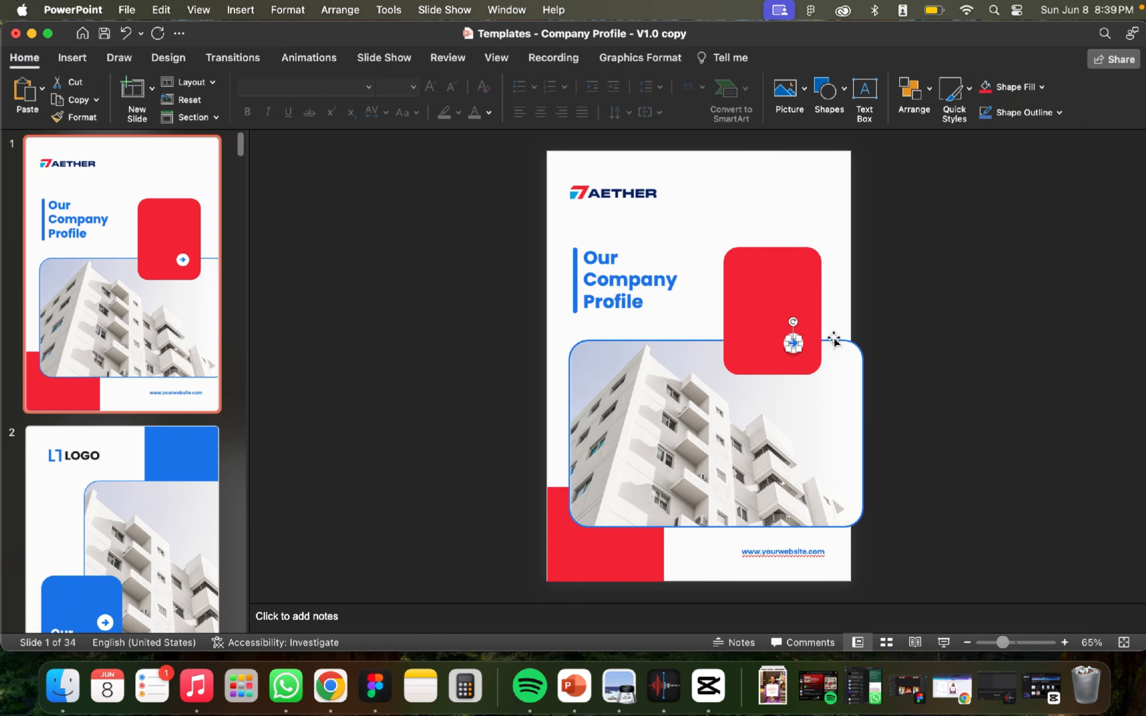
pyautogui.click(979, 278)
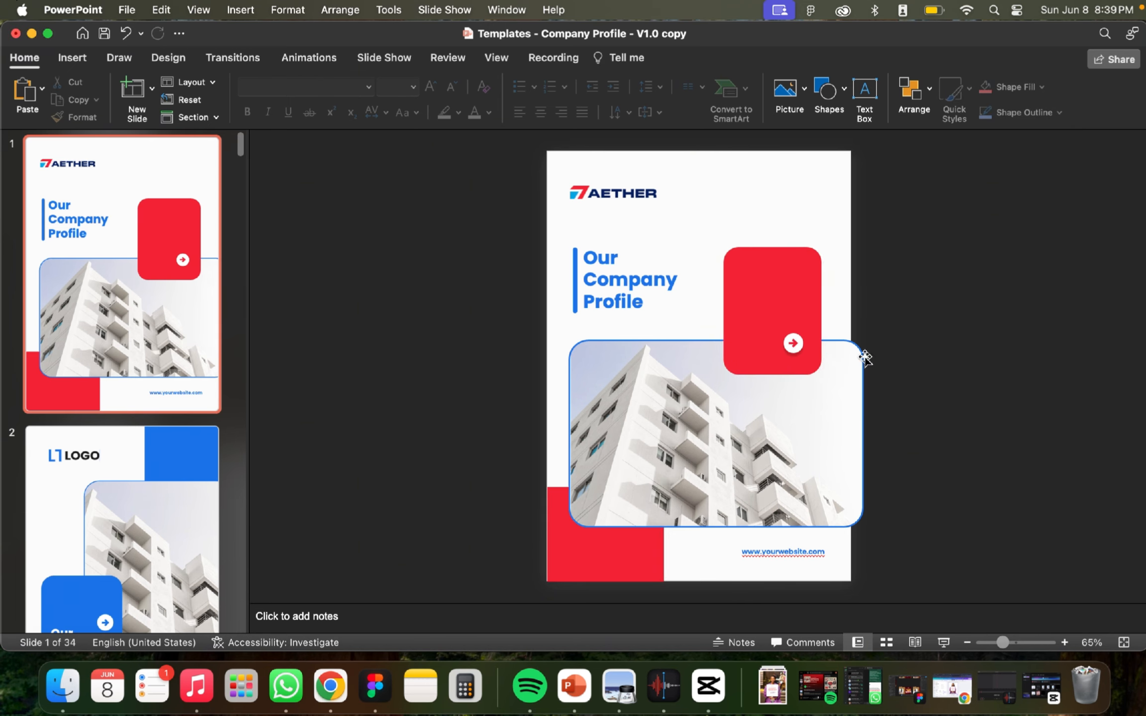
# Step: Set the font color of the "Our Company Profile" title to the recently used logo red
pyautogui.click(627, 283)
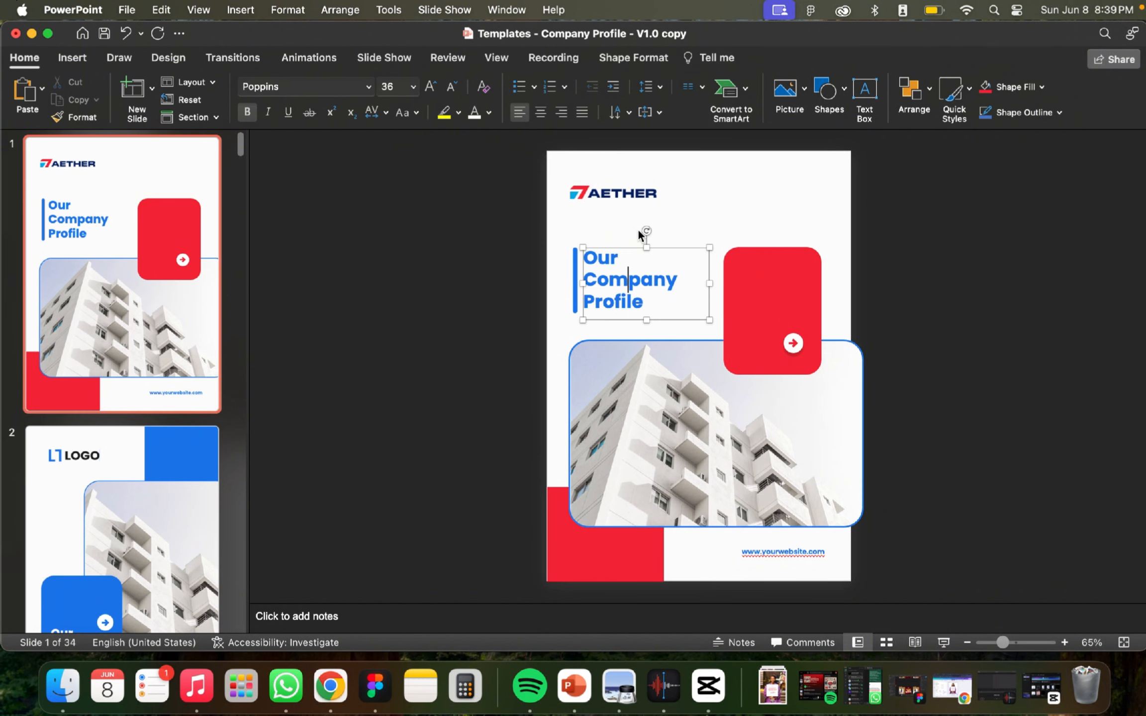
pyautogui.click(639, 243)
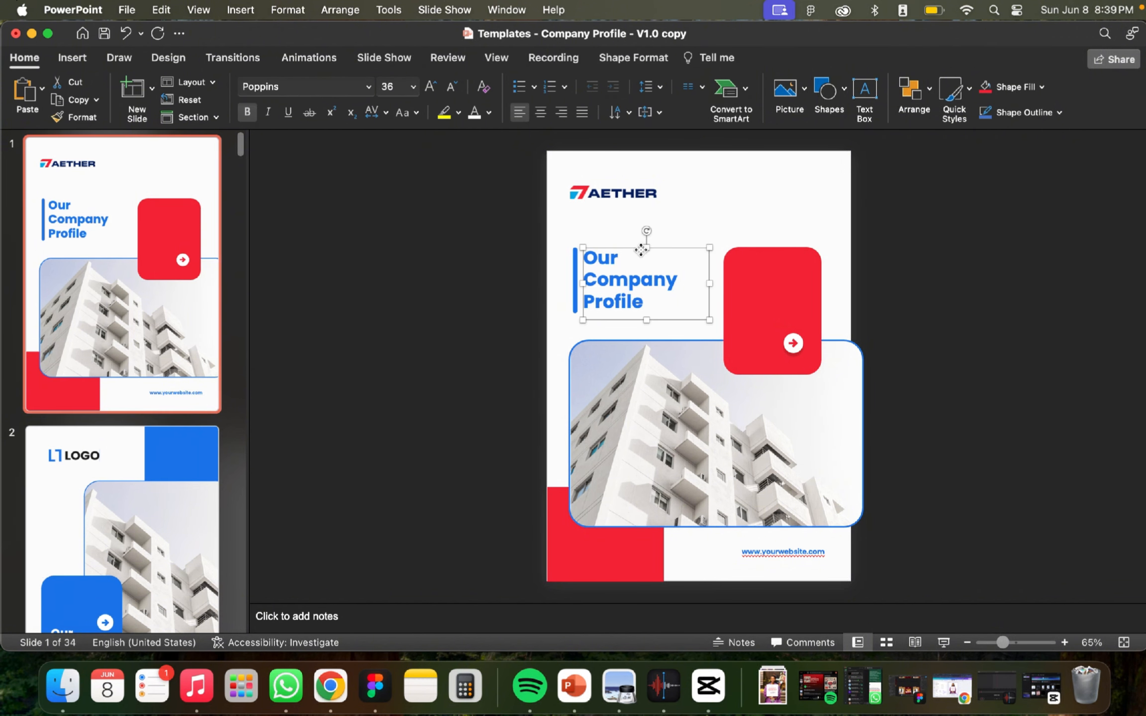
pyautogui.click(980, 90)
pyautogui.press('super+z')
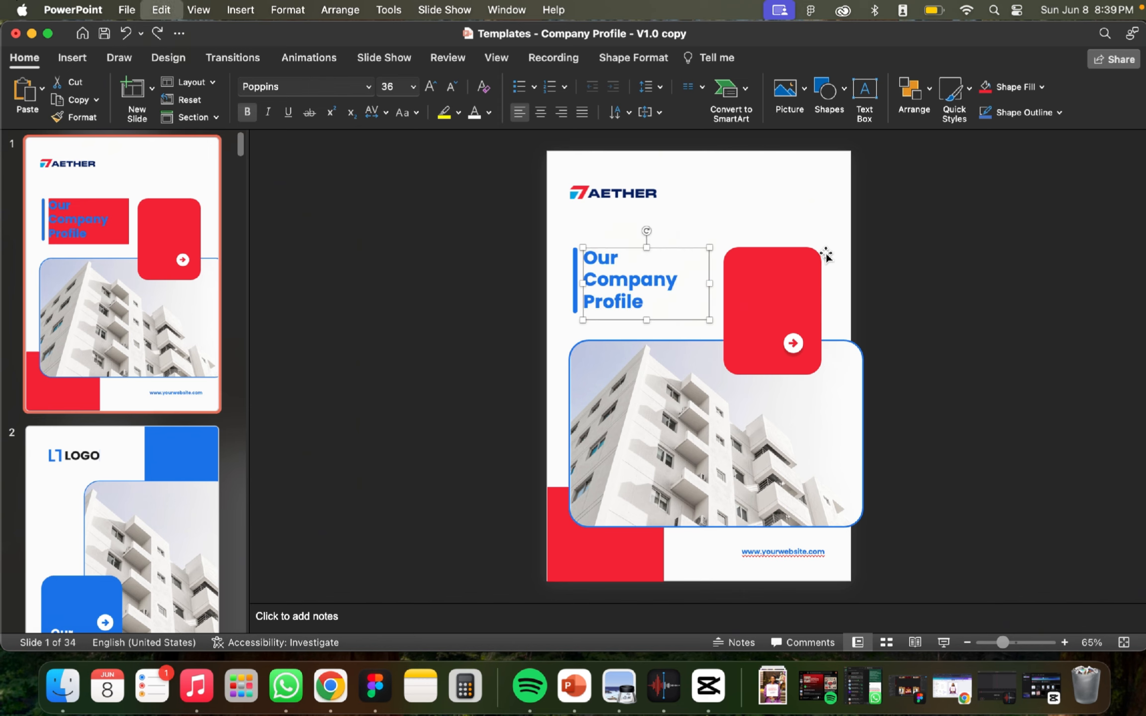
pyautogui.click(483, 116)
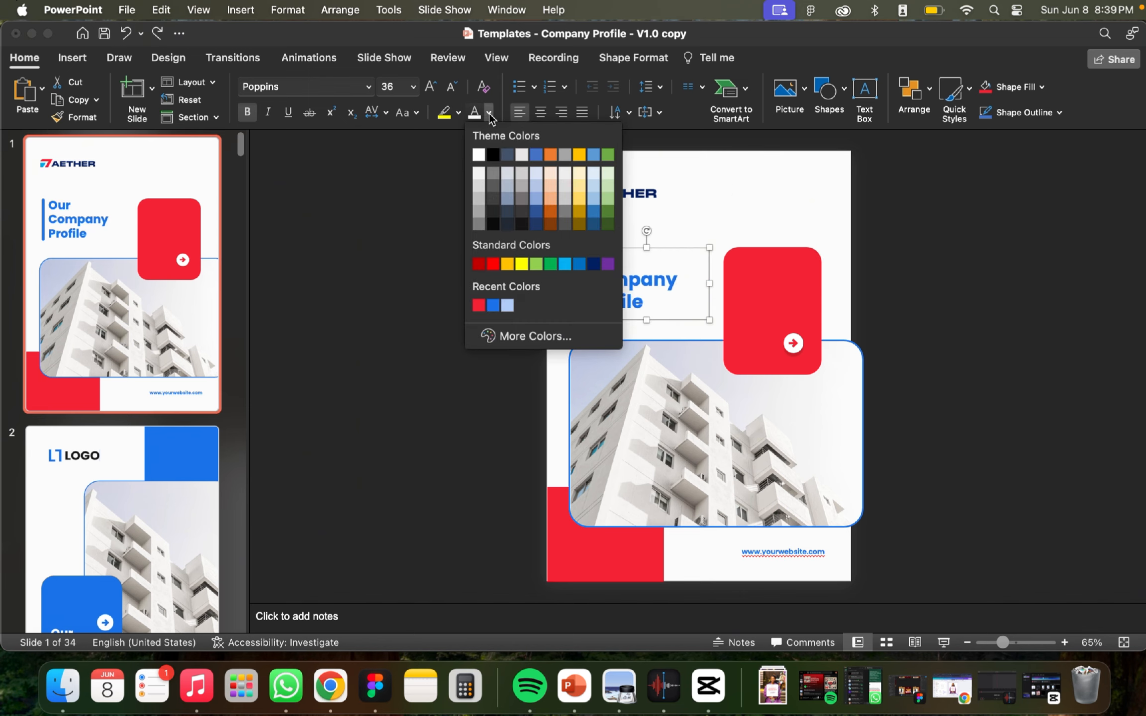
pyautogui.click(479, 305)
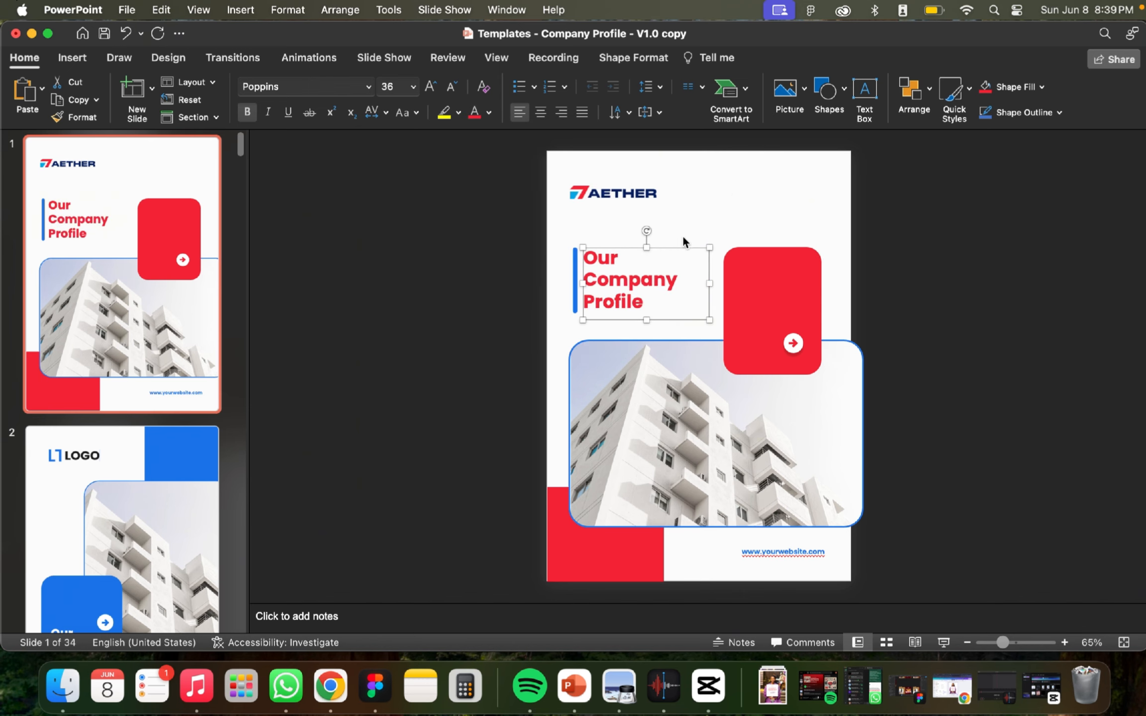
pyautogui.click(683, 235)
# Step: Fill the vertical bar beside the title with the recently used logo red and set the building picture's outline to the same red
pyautogui.click(576, 272)
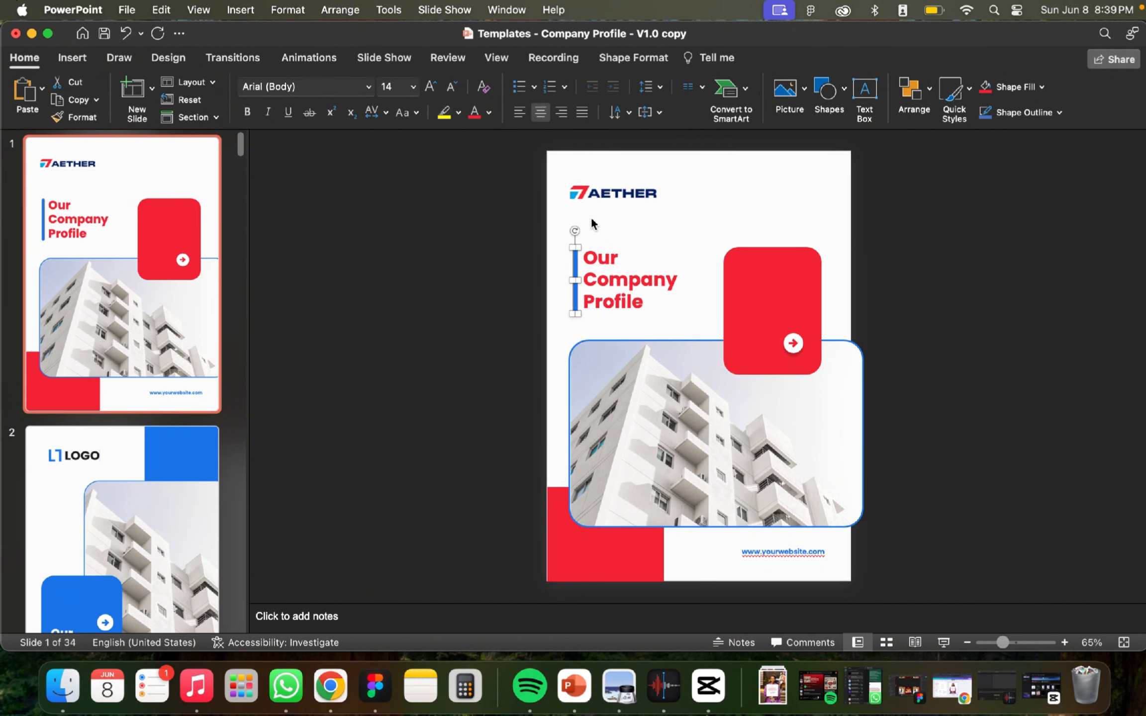
pyautogui.click(986, 91)
pyautogui.click(655, 347)
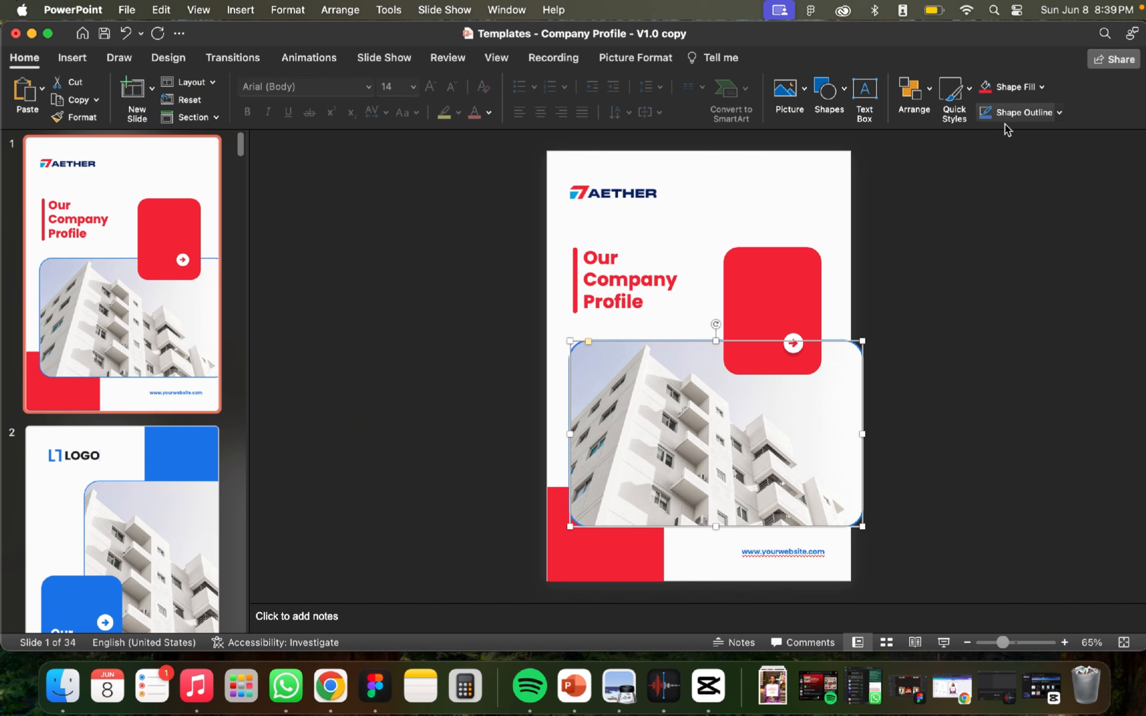
pyautogui.click(1060, 114)
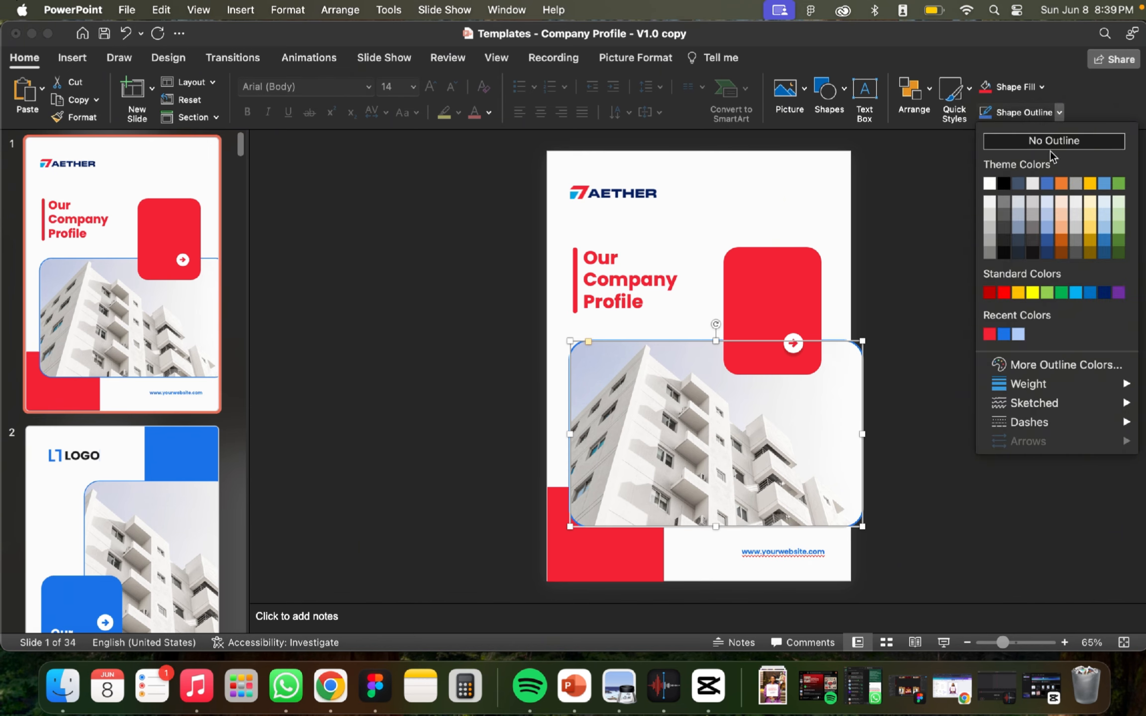
pyautogui.click(988, 338)
pyautogui.click(920, 356)
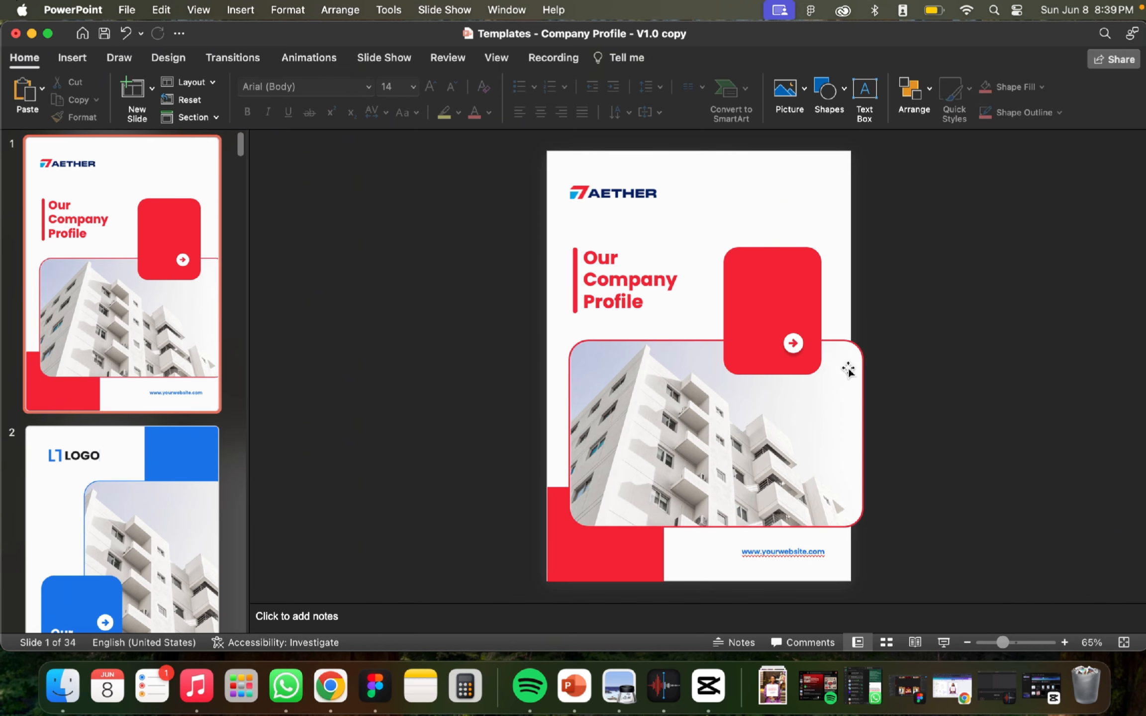
# Step: Try the logo red as the font color of the website address on slide 1 and undo it
pyautogui.click(775, 551)
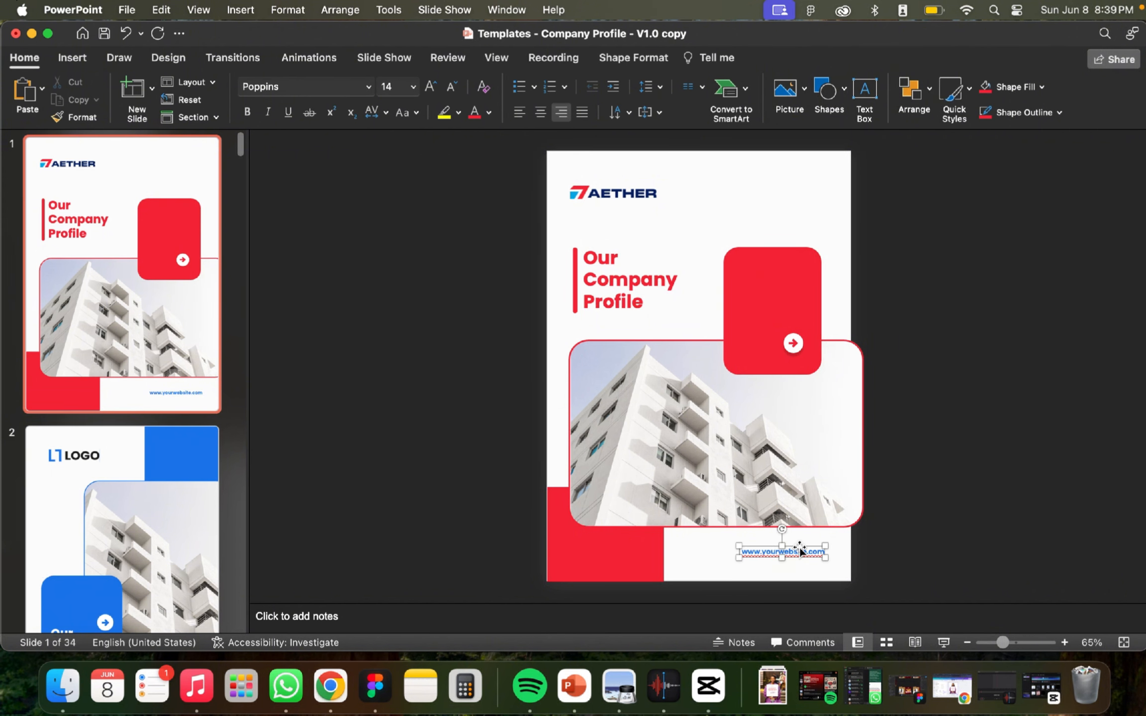
pyautogui.click(800, 548)
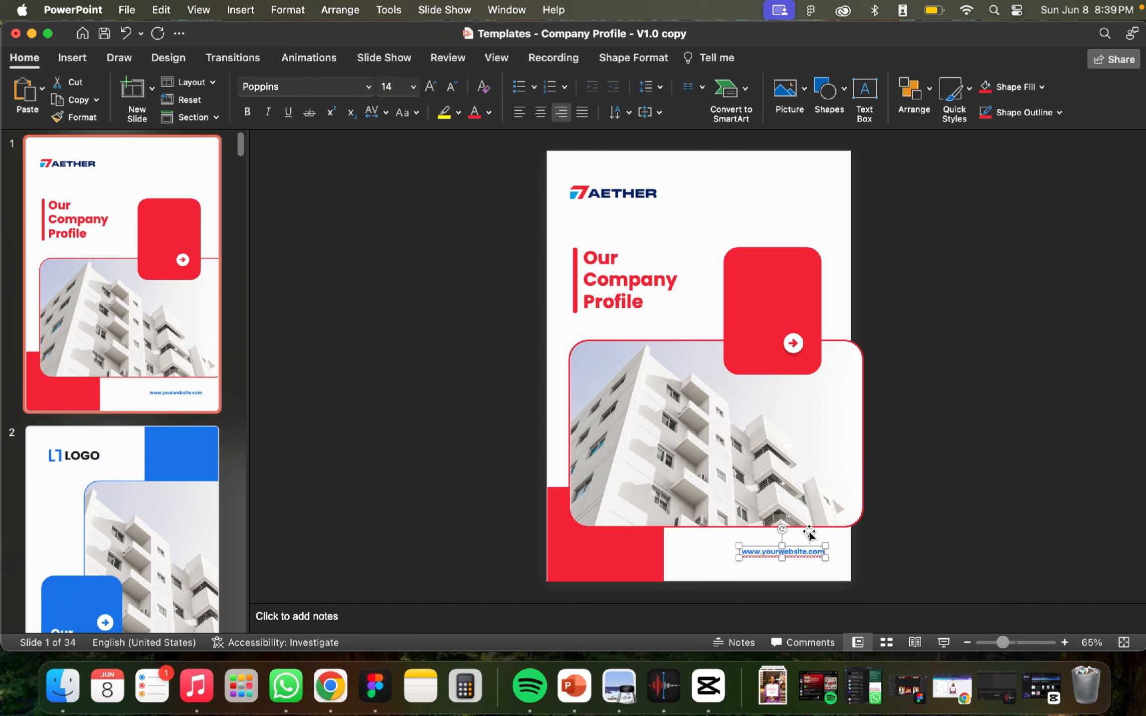
pyautogui.click(474, 115)
pyautogui.click(936, 531)
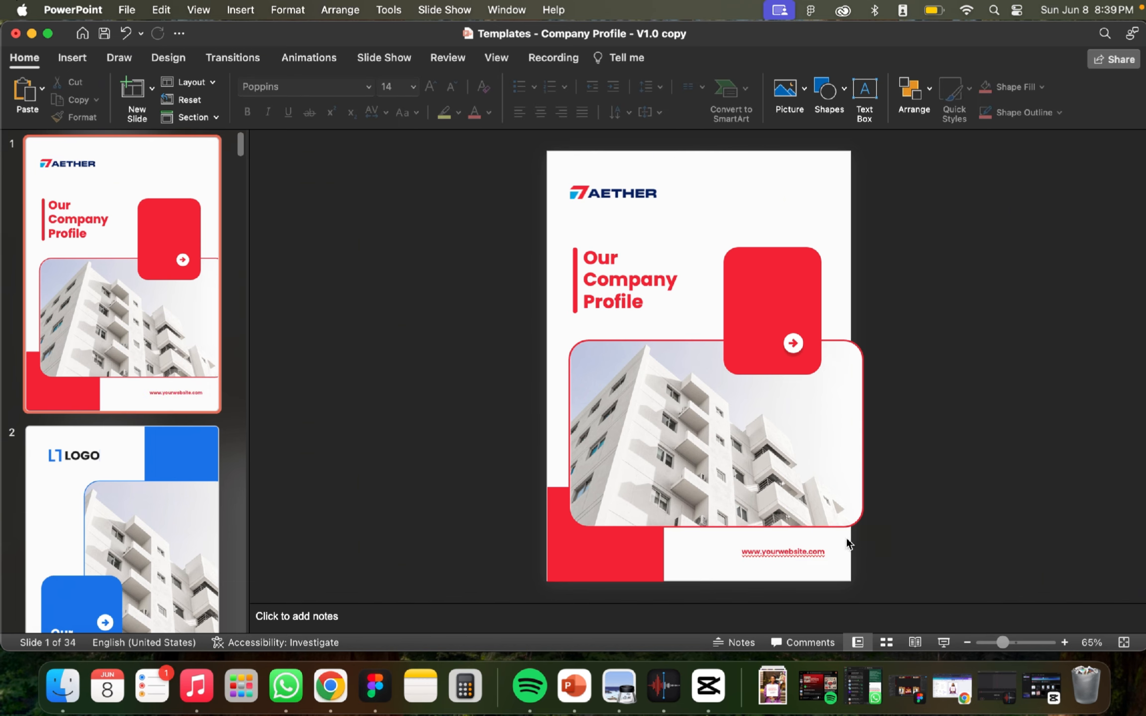
pyautogui.press('super+z')
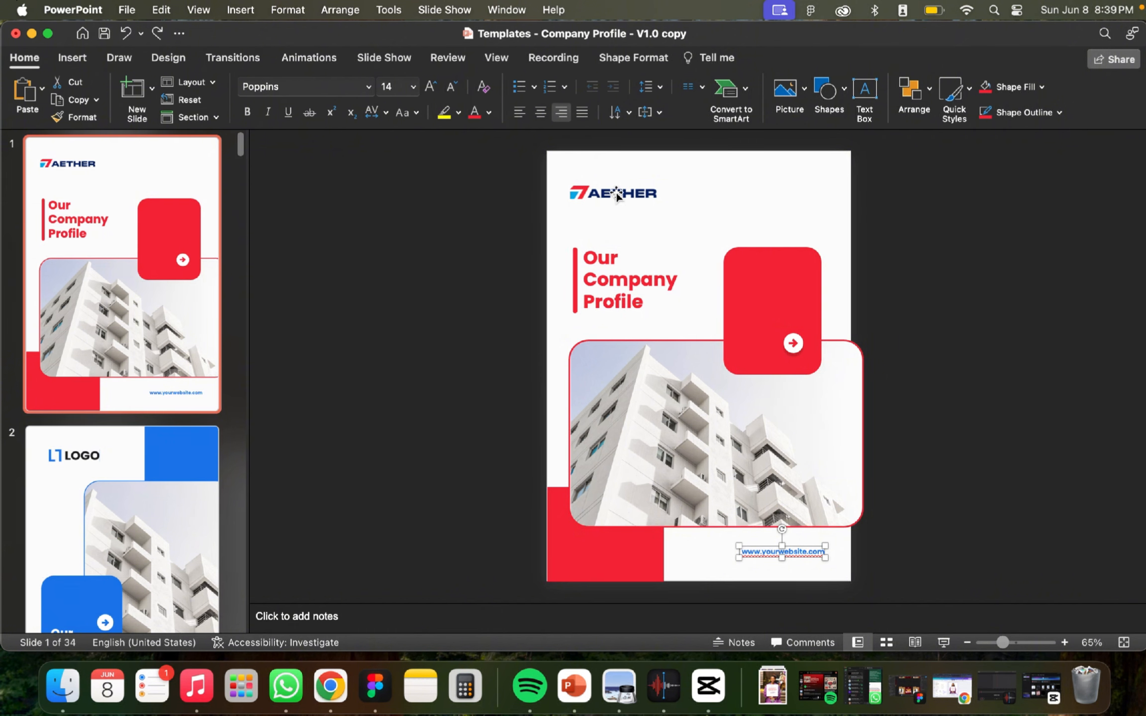
# Step: Set the website address's font color to the navy sampled from the Aether logo's lettering
pyautogui.click(490, 113)
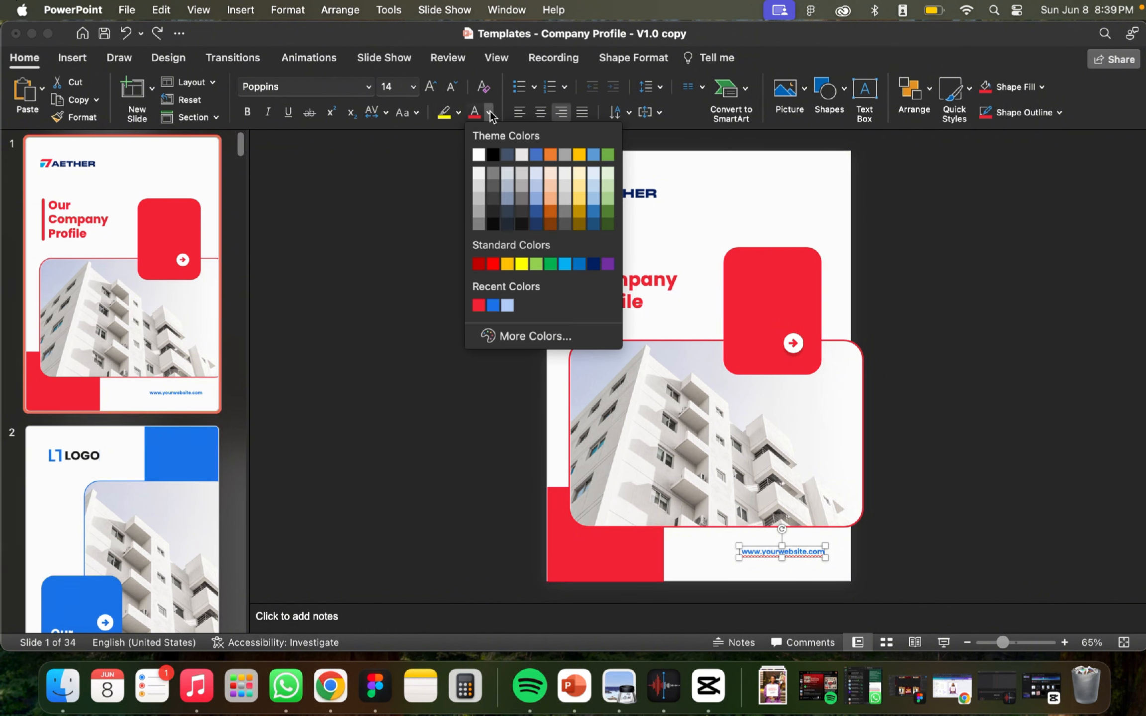
pyautogui.click(508, 338)
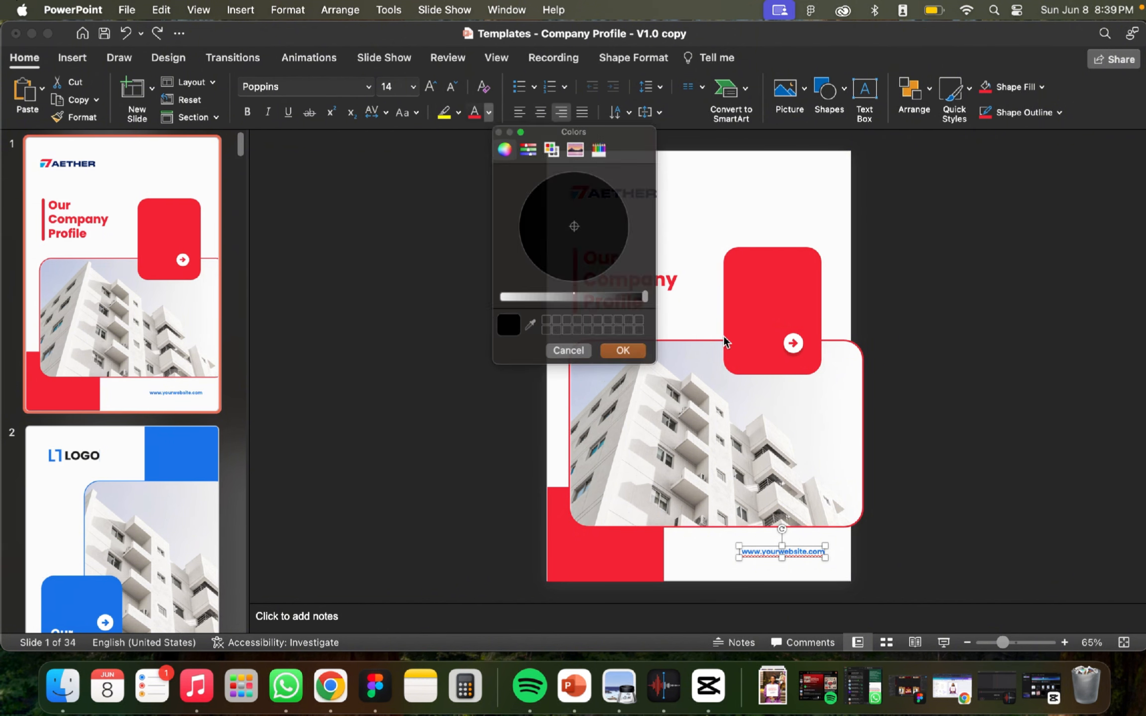
pyautogui.moveTo(619, 130); pyautogui.dragTo(1032, 148)
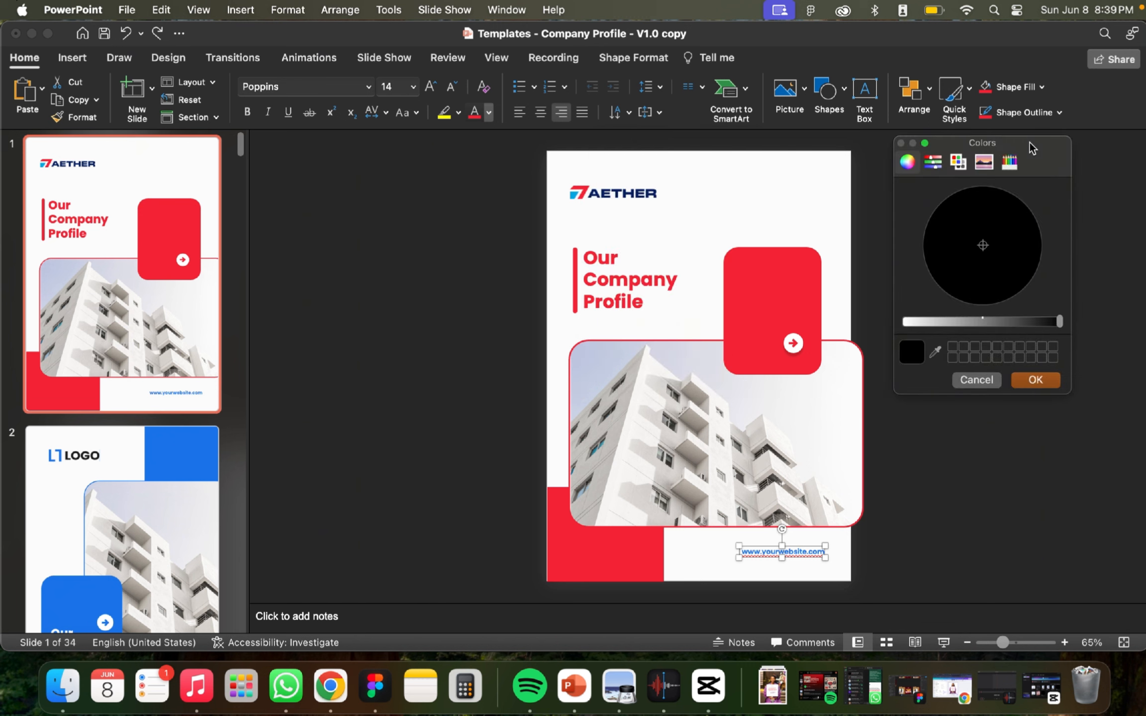
pyautogui.click(935, 352)
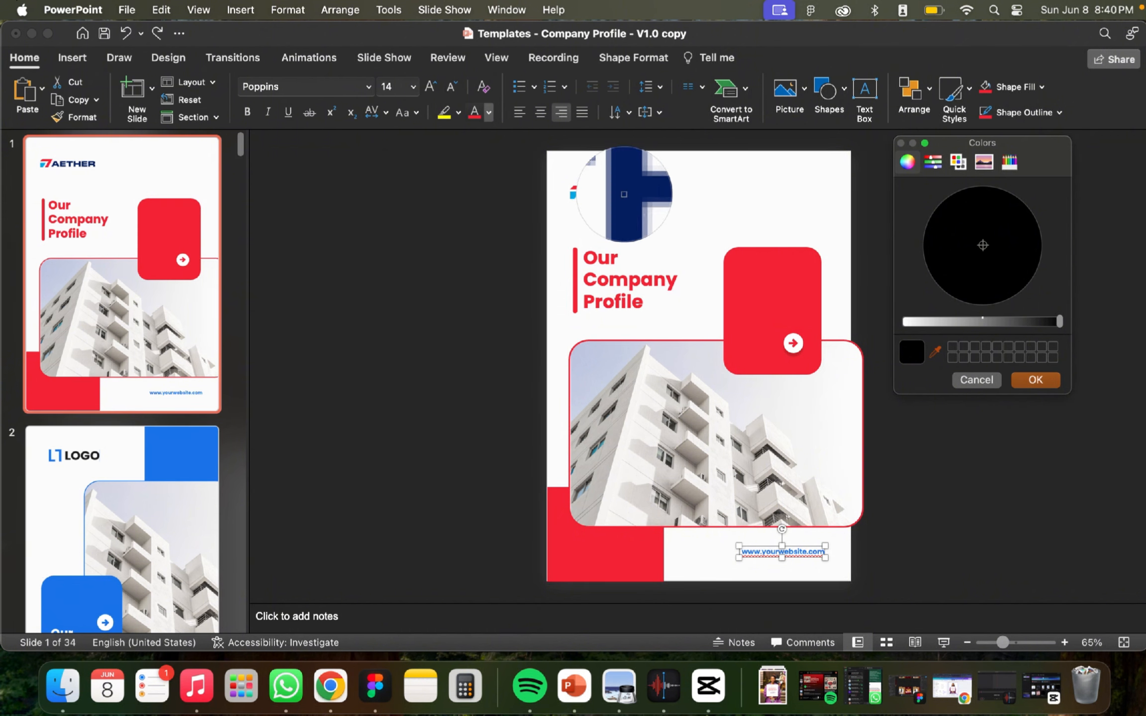
pyautogui.click(625, 193)
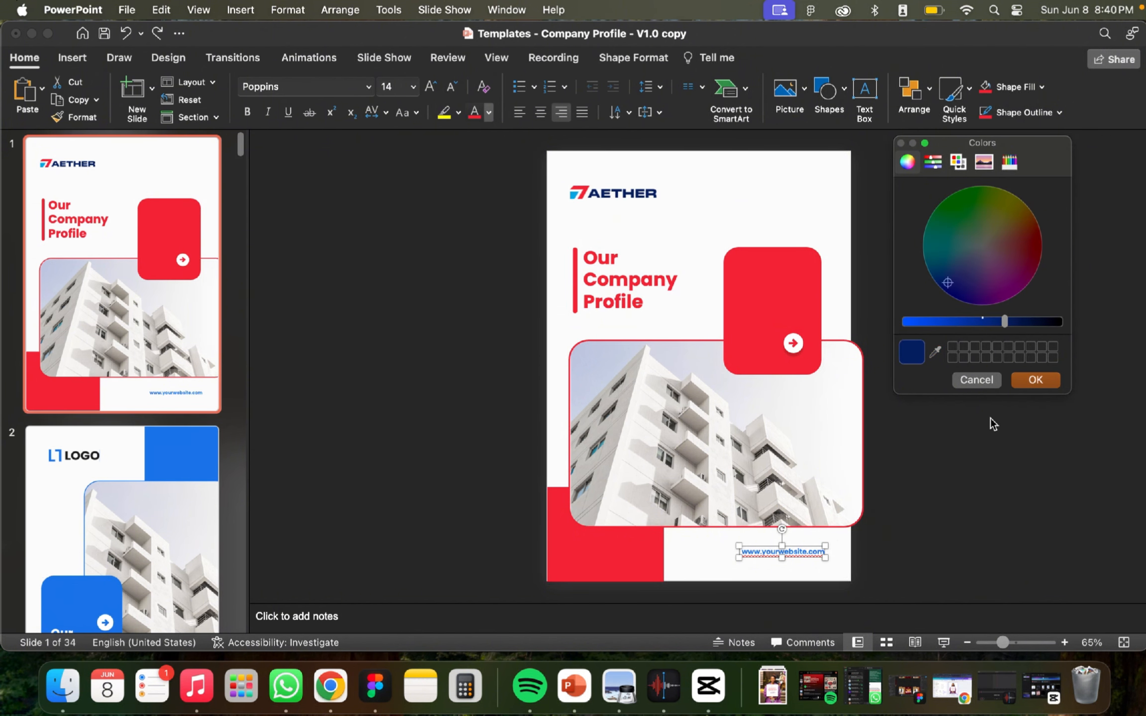
pyautogui.click(1034, 381)
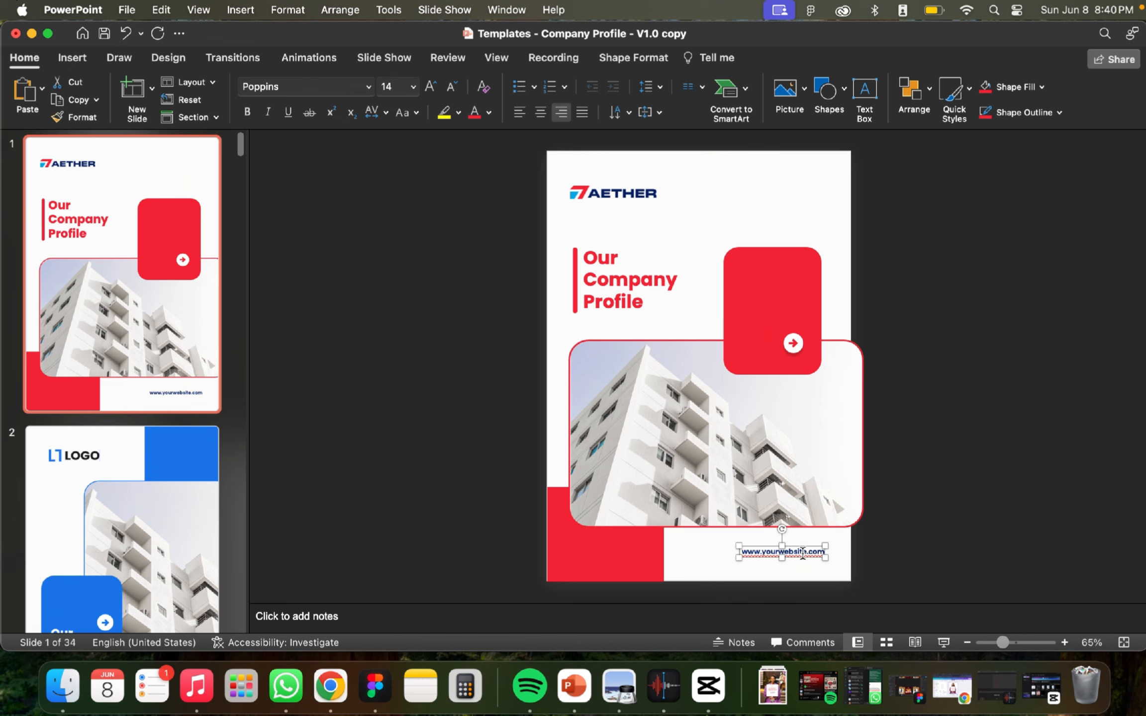
pyautogui.click(409, 428)
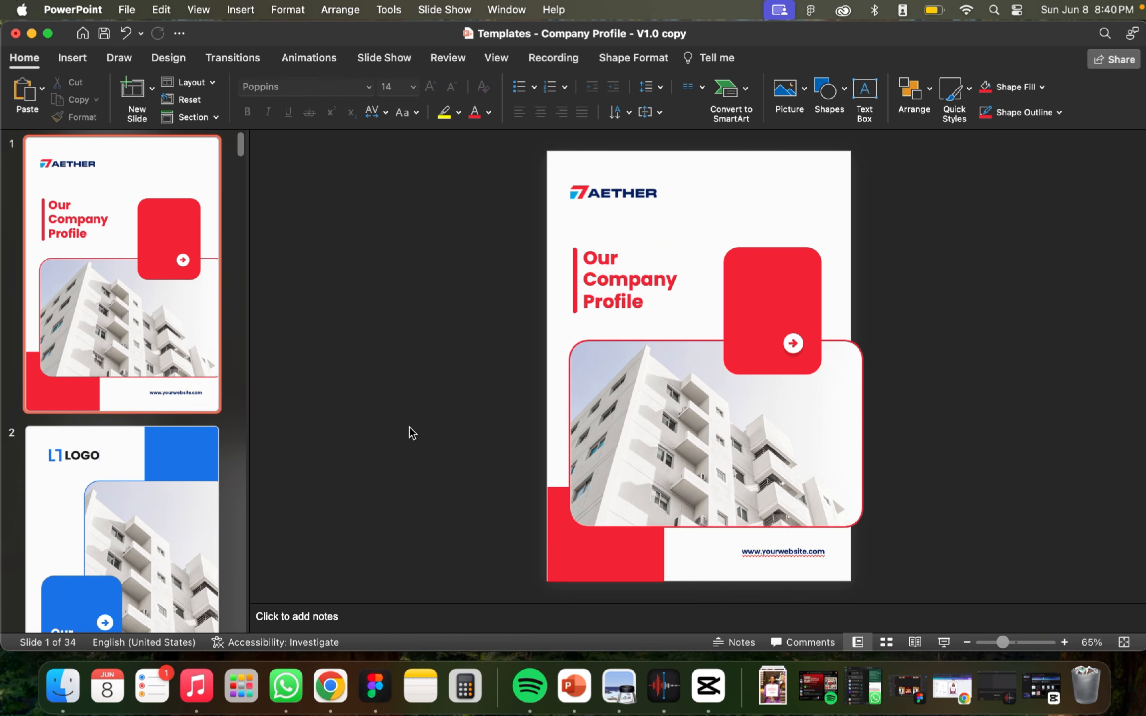
# Step: Compare the two cover designs and delete slide 2, the alternative cover with the placeholder logo
pyautogui.click(159, 377)
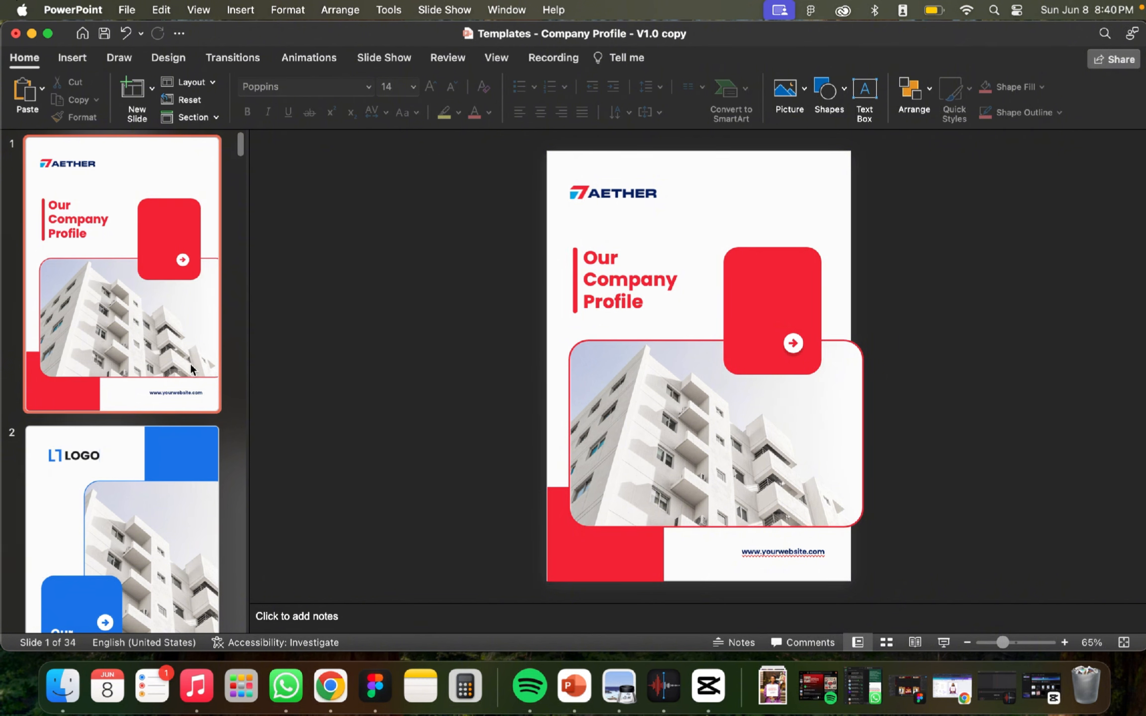
pyautogui.click(132, 474)
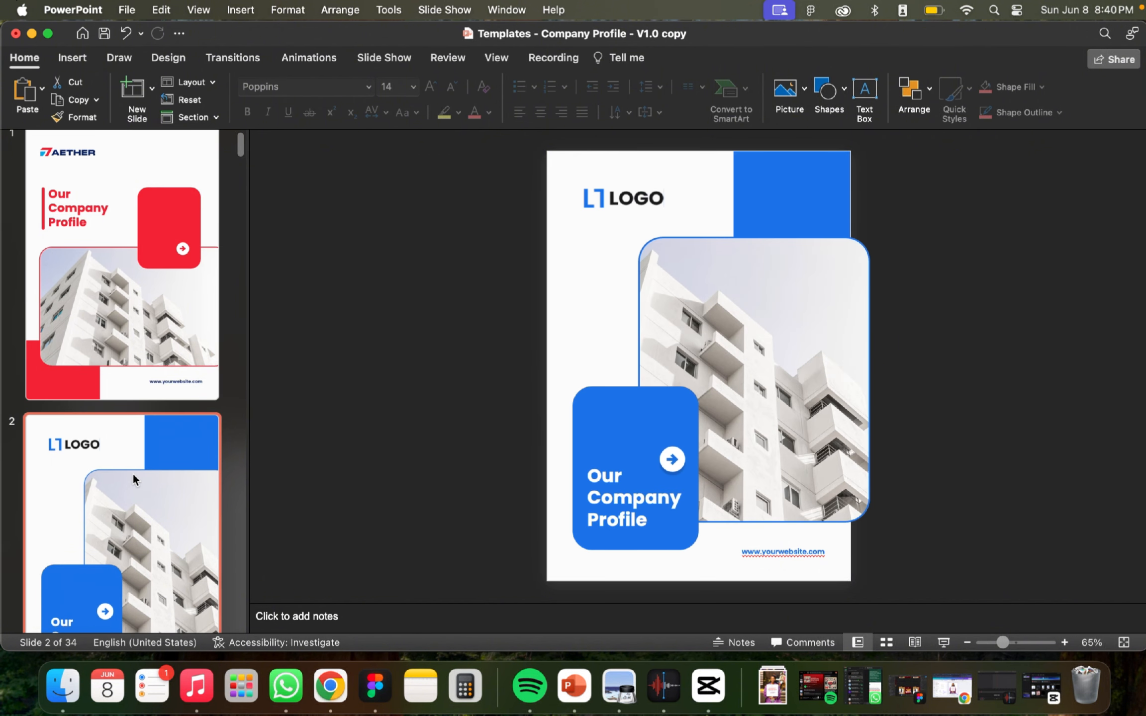
pyautogui.click(125, 348)
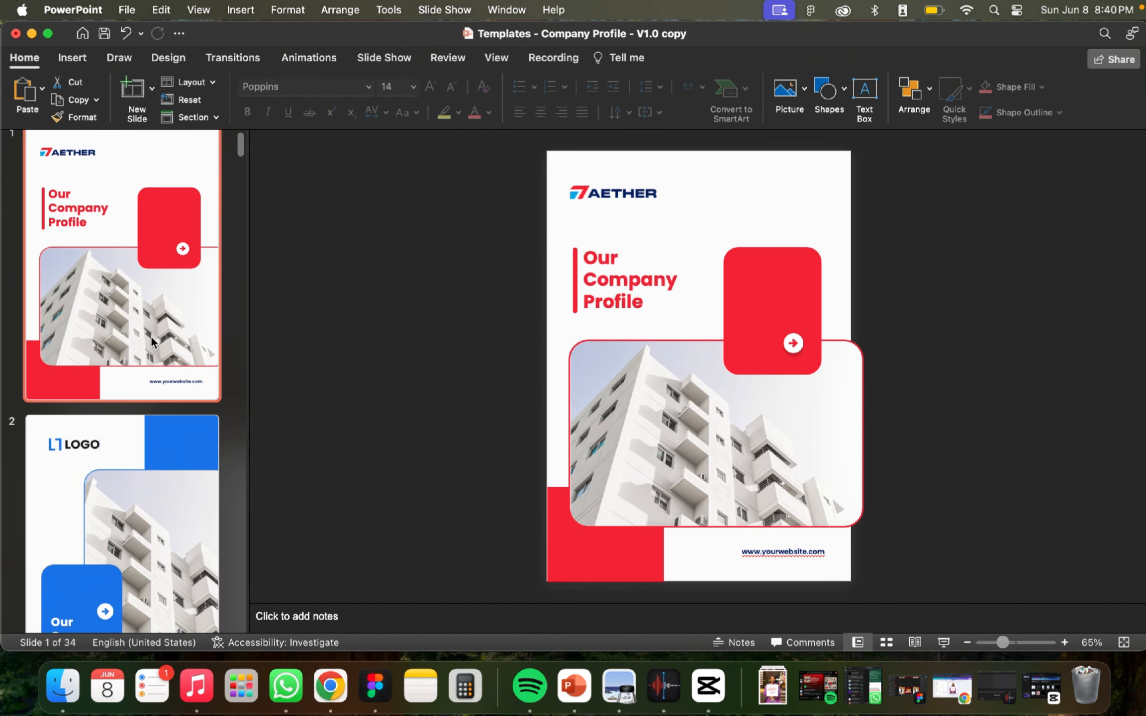
pyautogui.click(117, 482)
pyautogui.rightClick(119, 485)
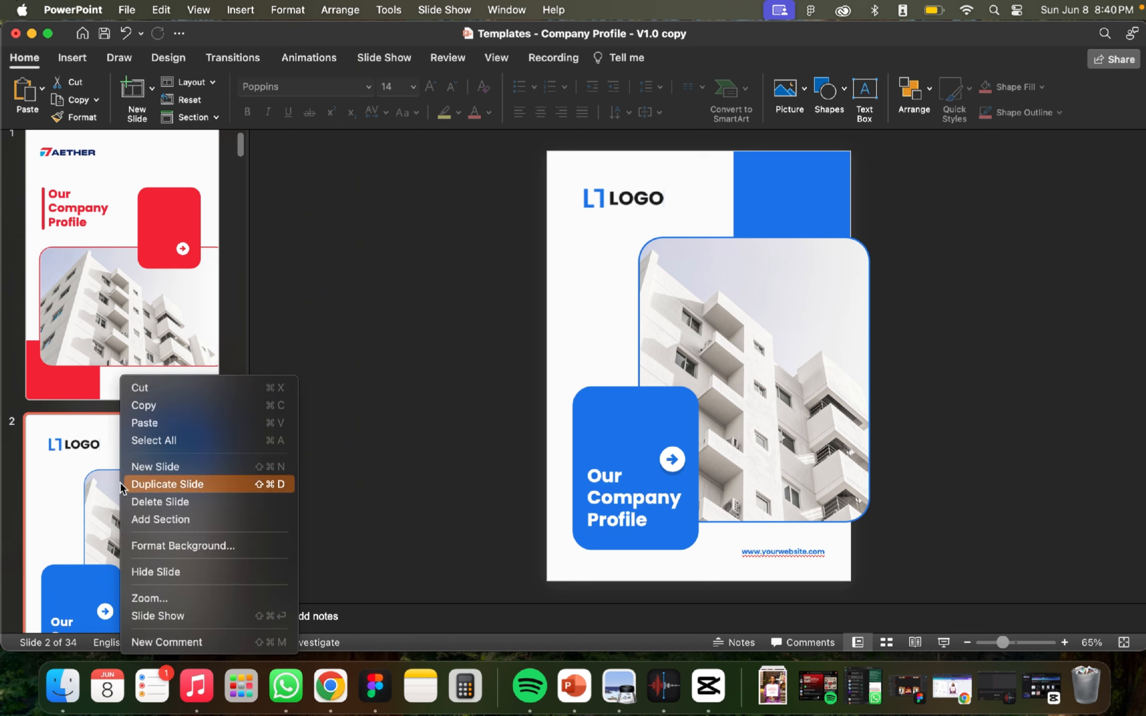
pyautogui.click(176, 500)
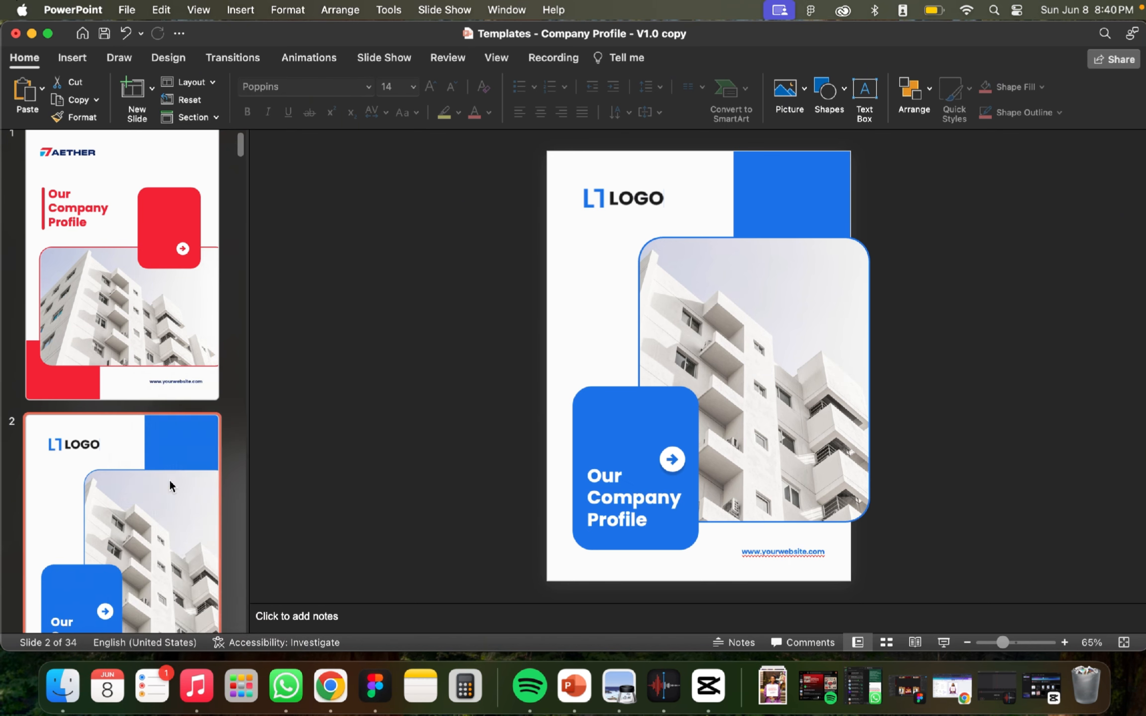
# Step: Compare the two table of contents slides and delete slide 2, the one with the vertical "Table of" title
pyautogui.scroll(3, 146, 328)
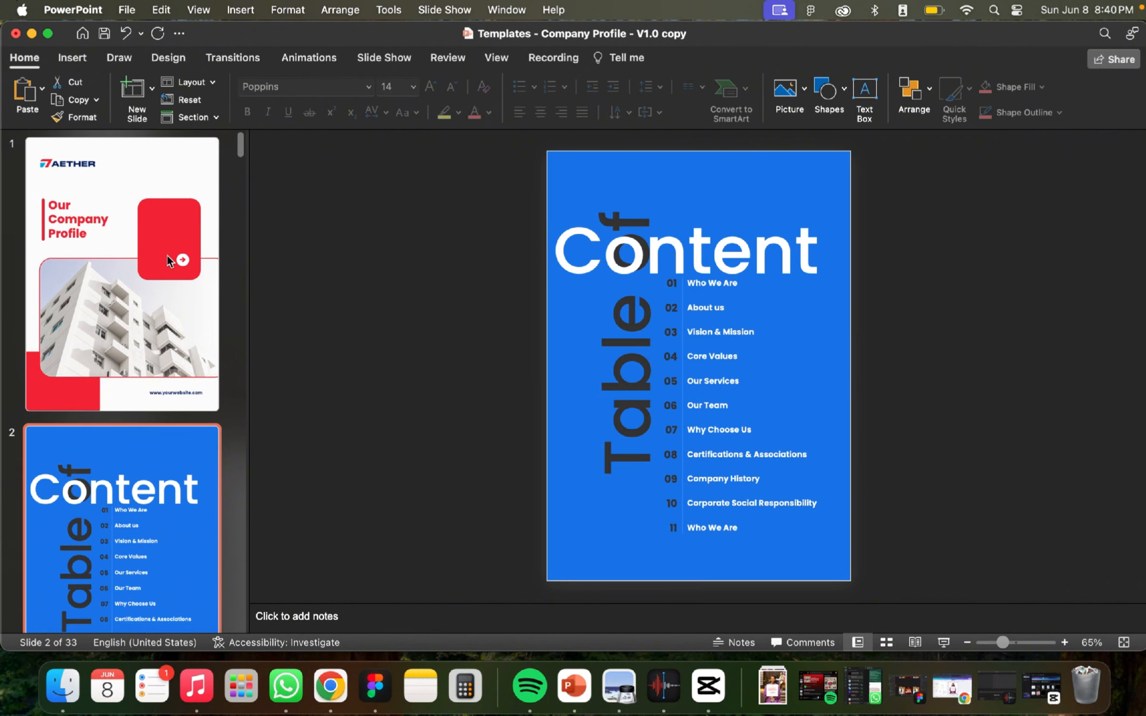
pyautogui.scroll(-10, 146, 403)
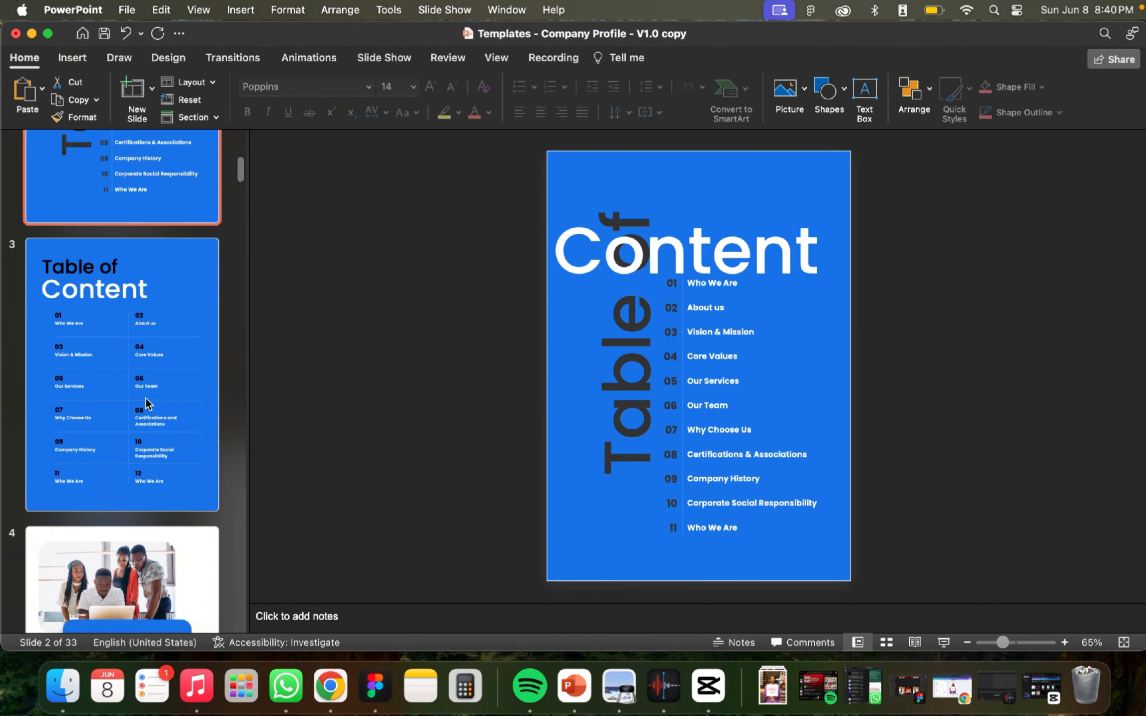
pyautogui.scroll(1, 166, 379)
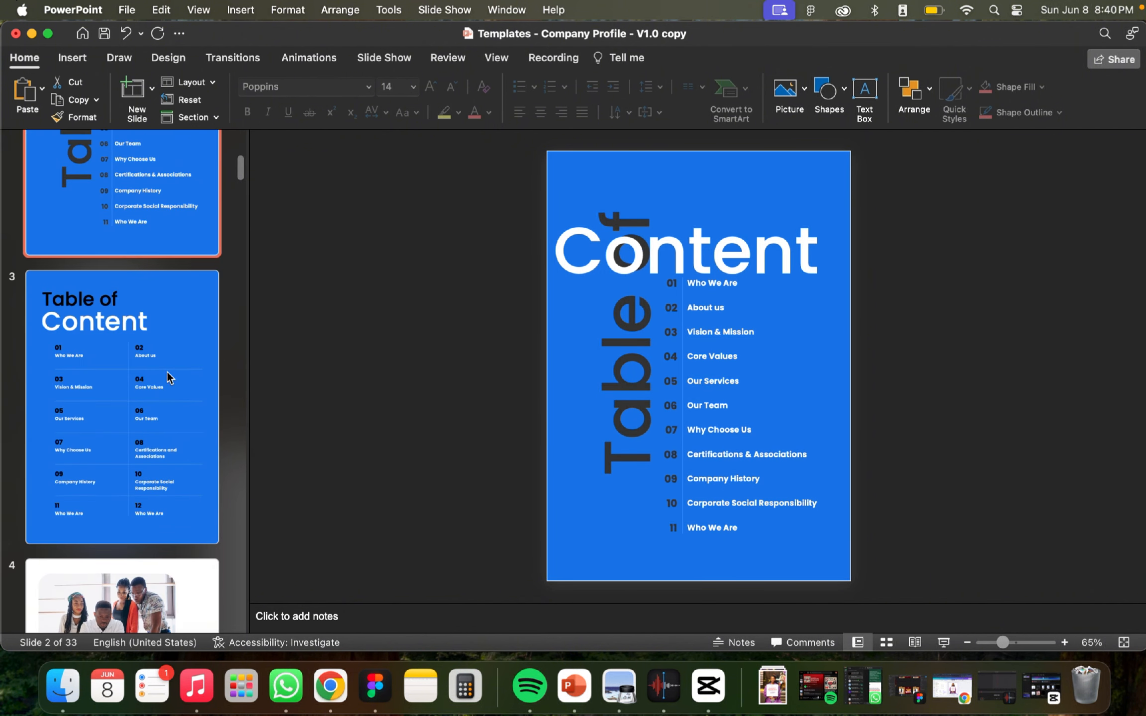
pyautogui.click(132, 367)
pyautogui.click(163, 223)
pyautogui.click(170, 348)
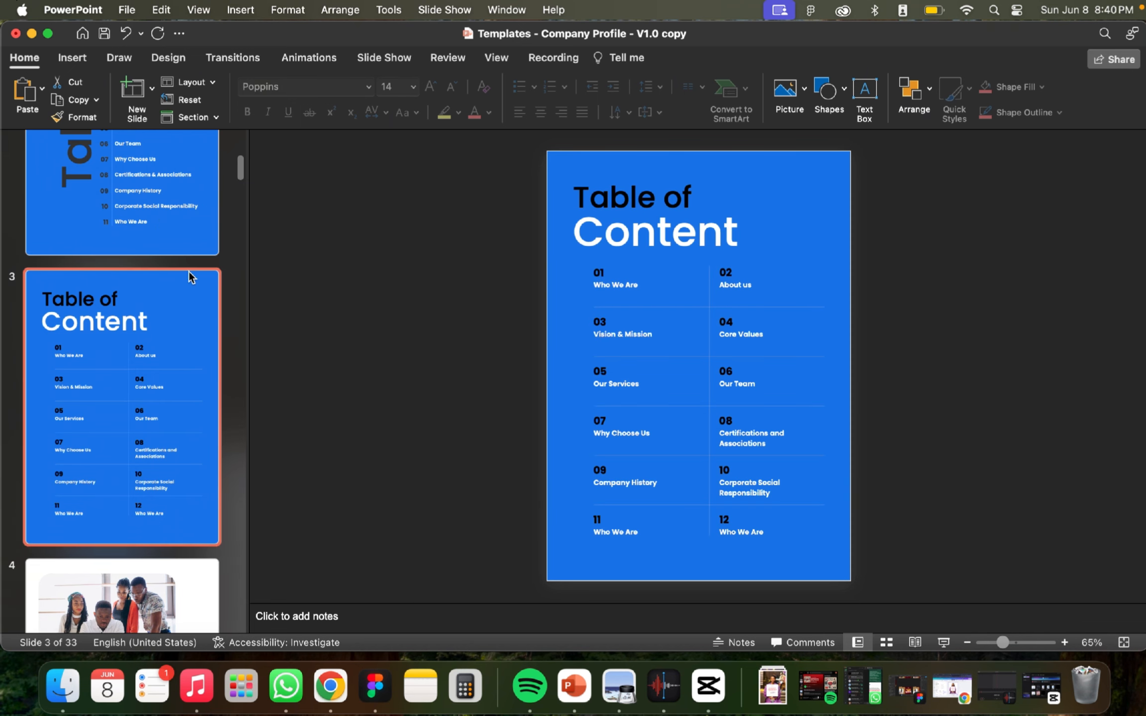
pyautogui.click(119, 219)
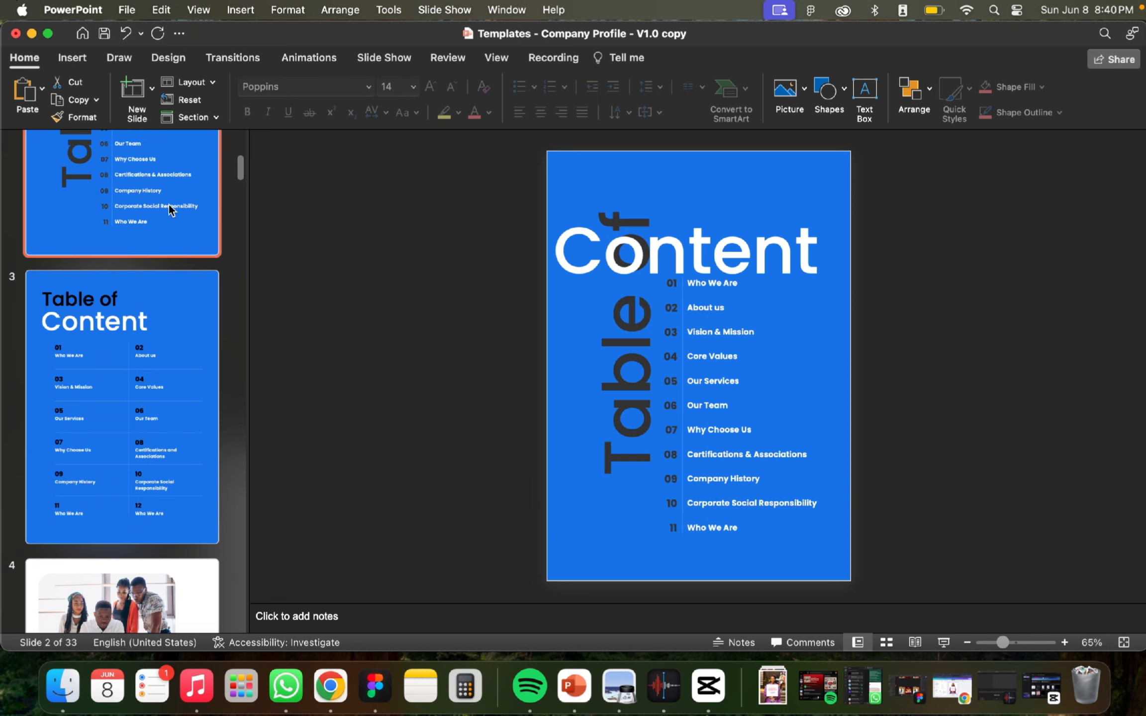
pyautogui.click(105, 336)
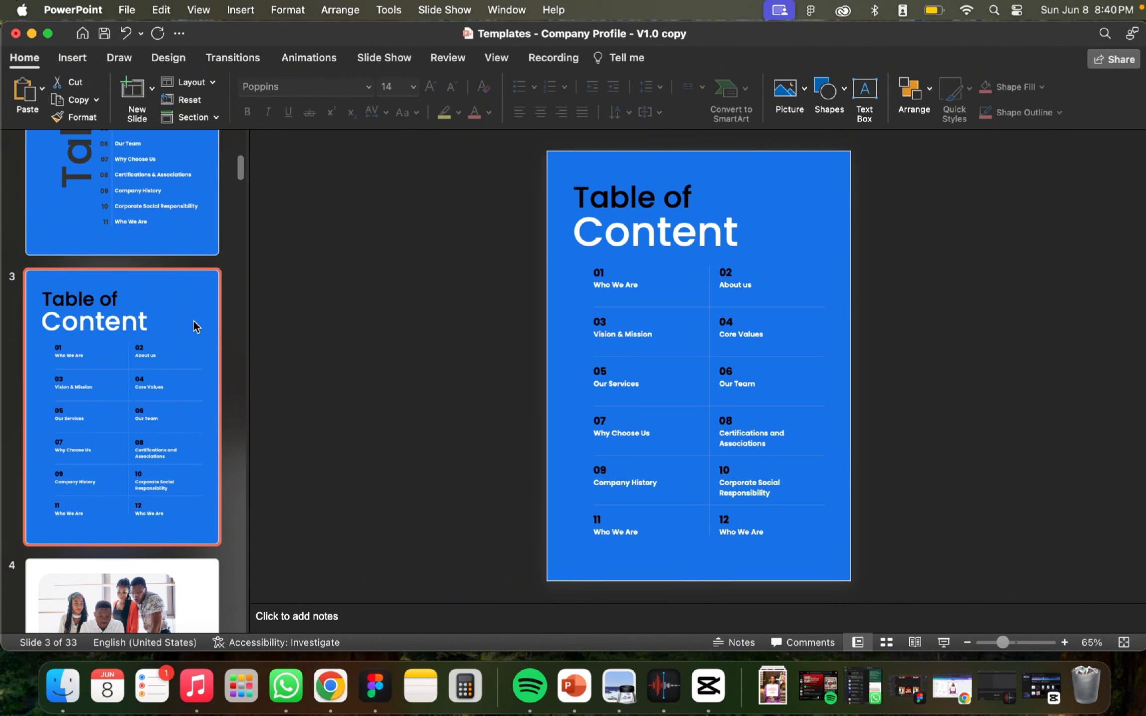
pyautogui.click(147, 202)
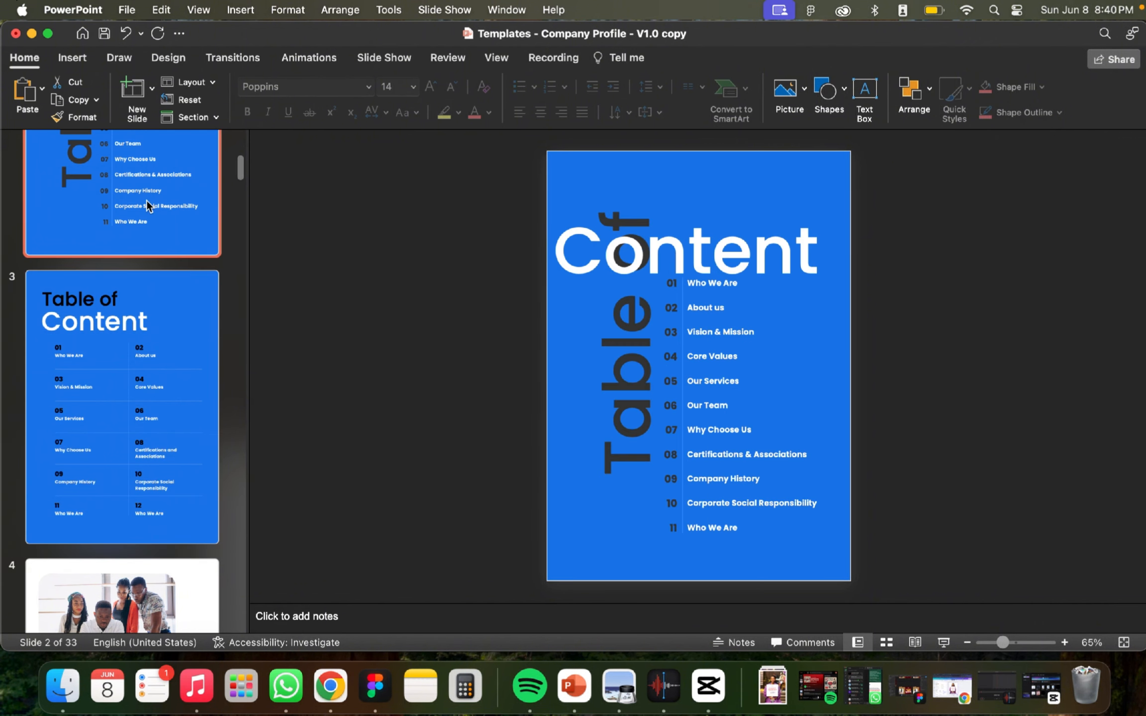
pyautogui.rightClick(146, 203)
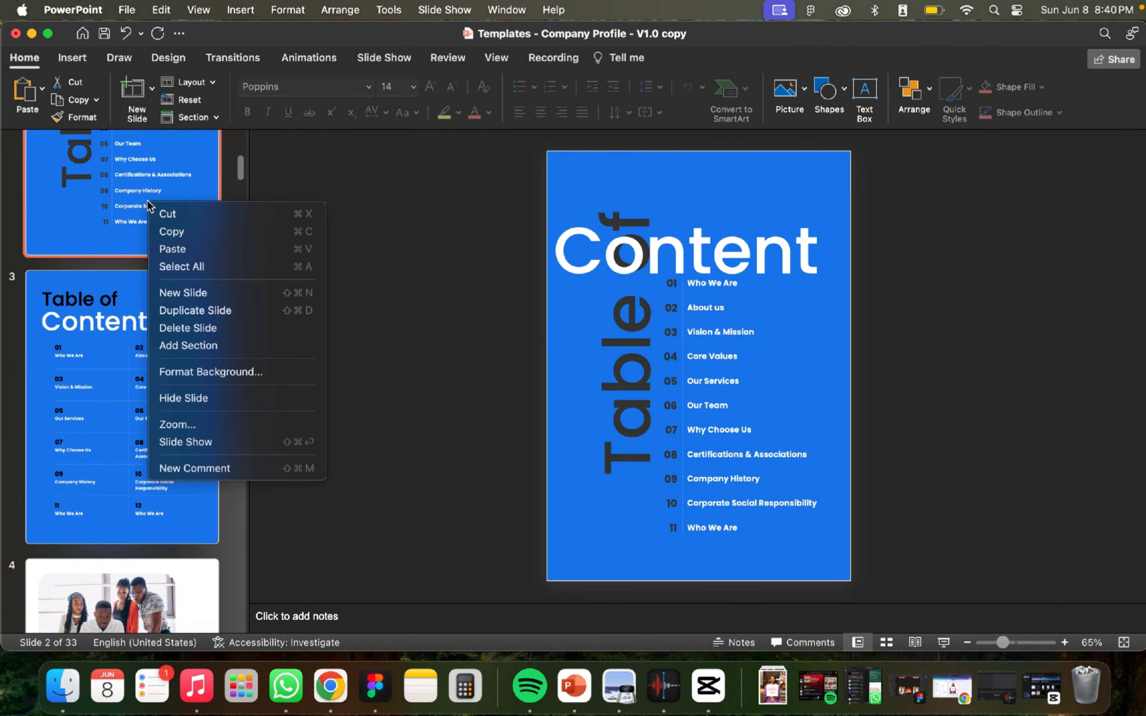
pyautogui.click(201, 330)
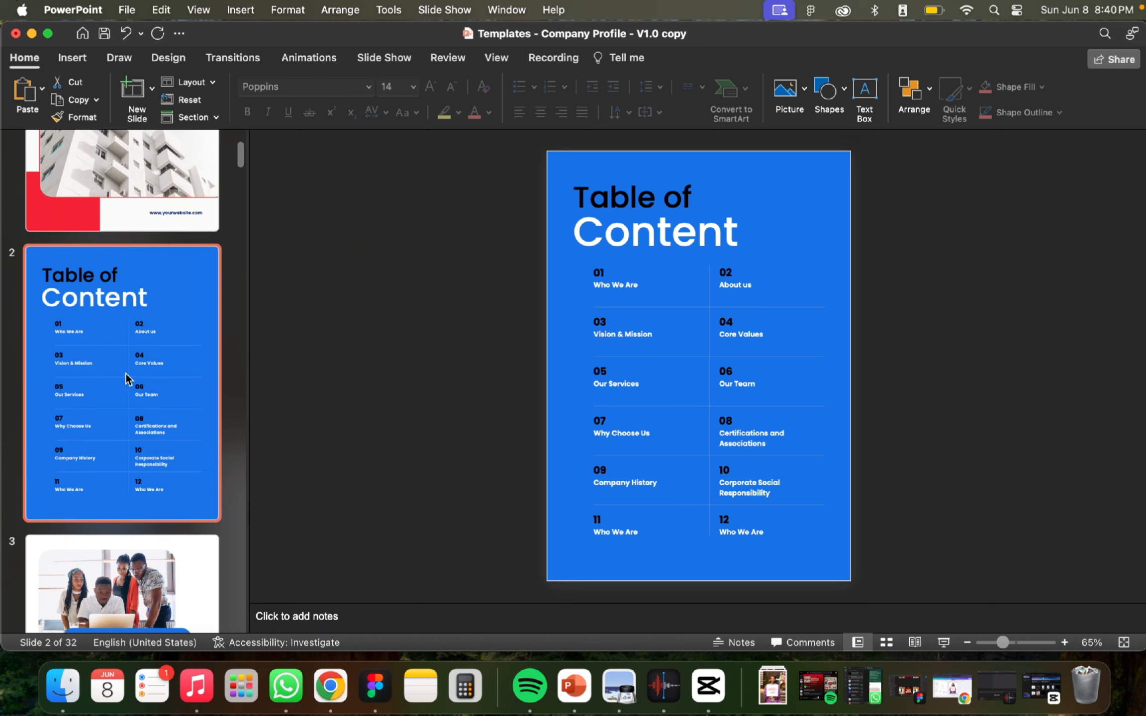
# Step: Try the logo red as the solid background of the Table of Content slide and set it to the recently used navy
pyautogui.rightClick(801, 228)
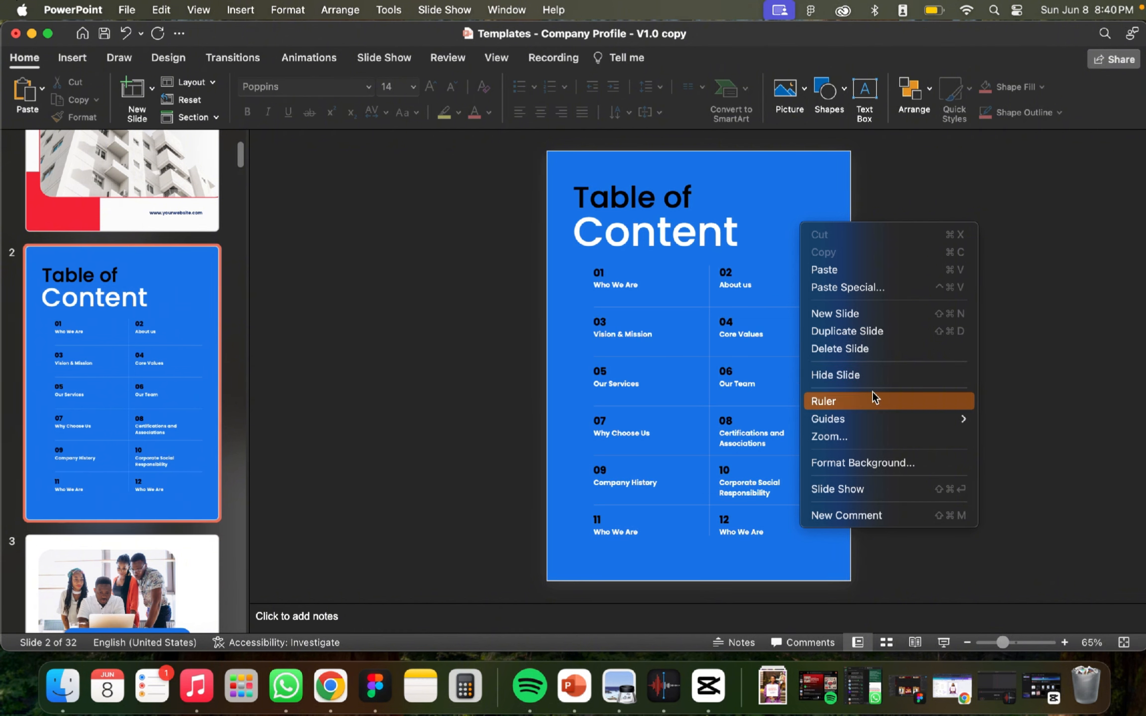
pyautogui.click(901, 464)
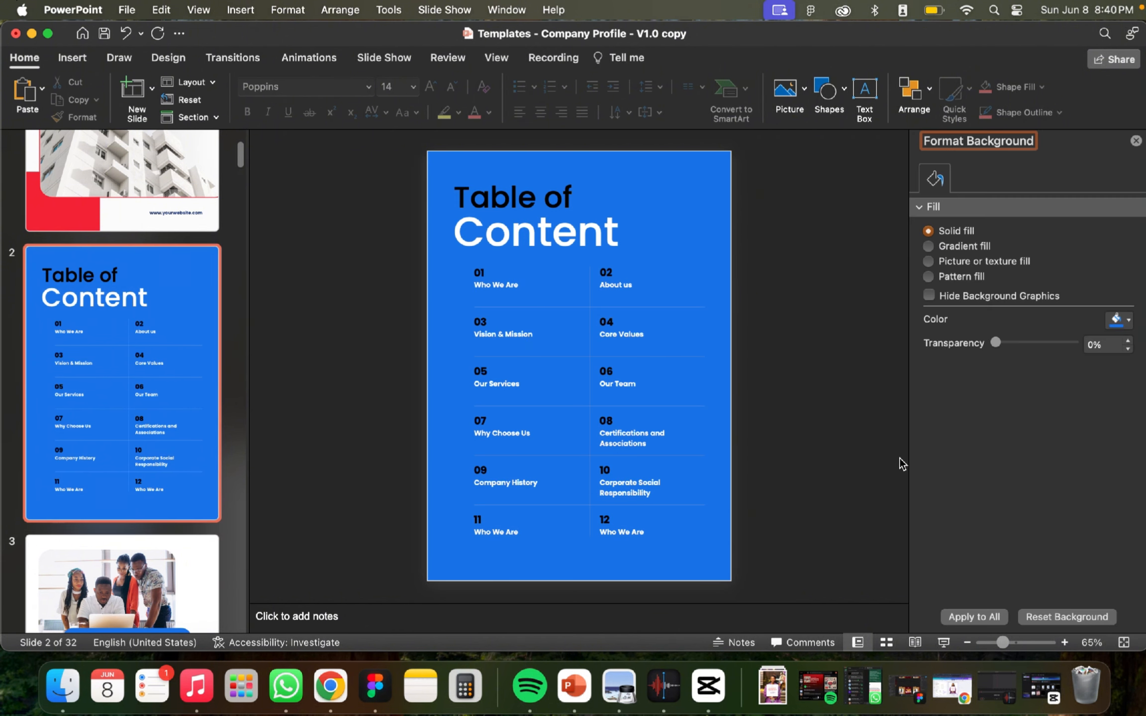
pyautogui.click(1122, 321)
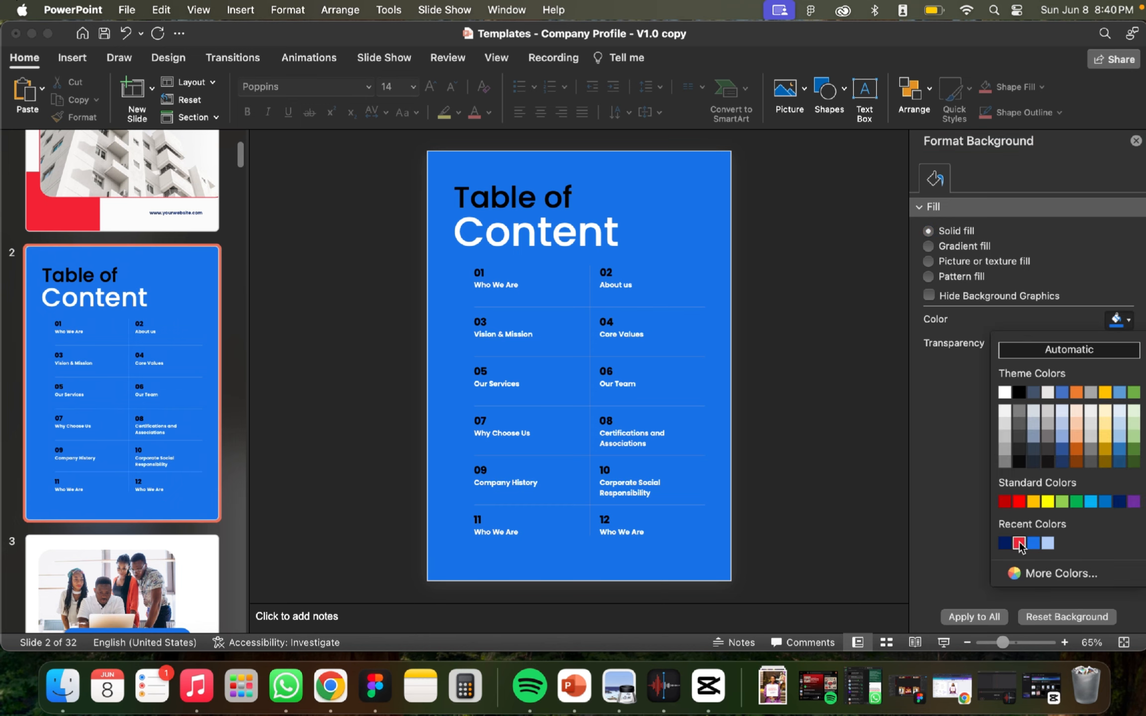
pyautogui.click(1020, 543)
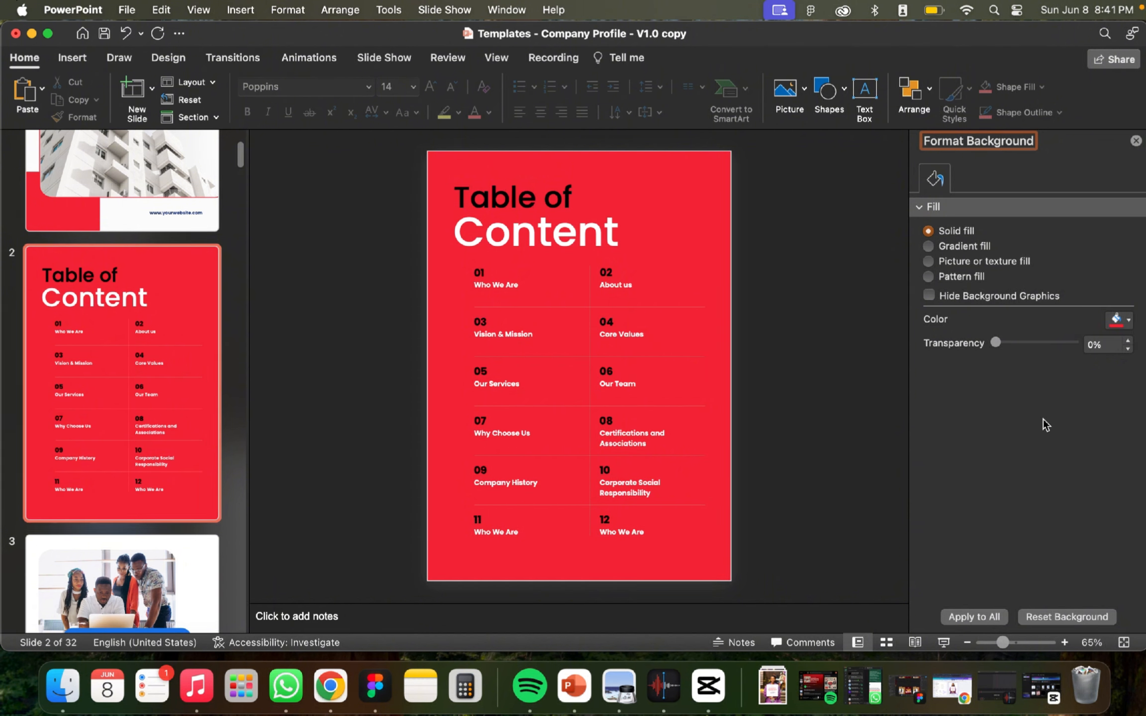
pyautogui.click(1124, 321)
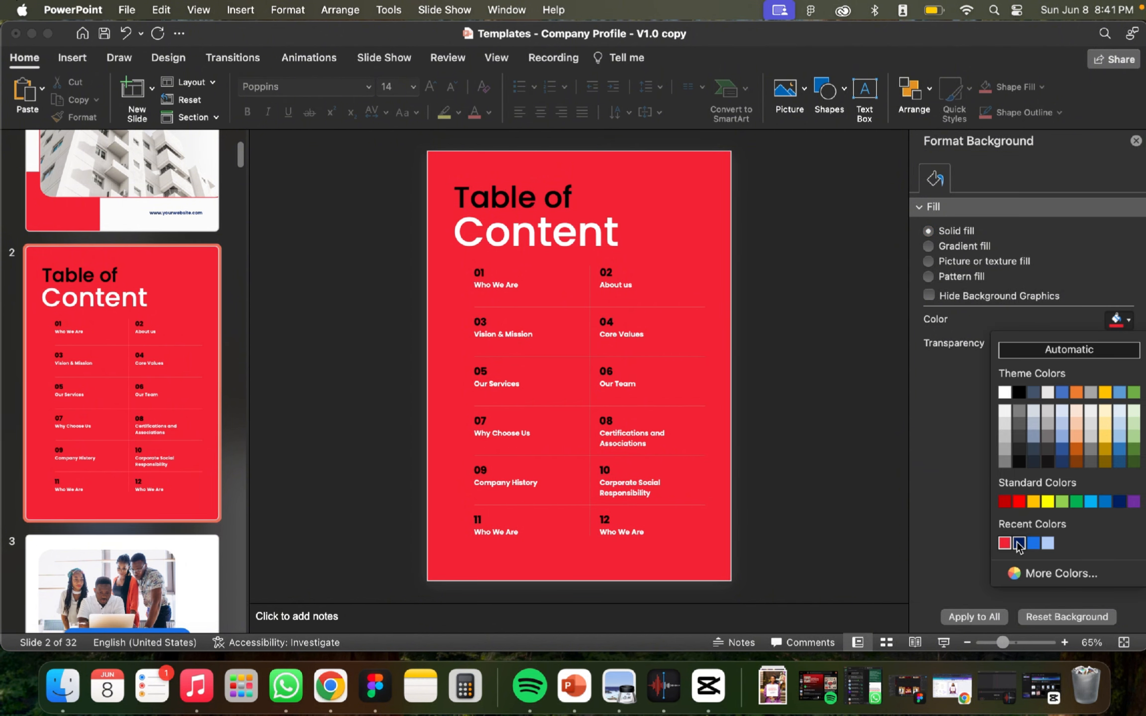
pyautogui.click(1019, 544)
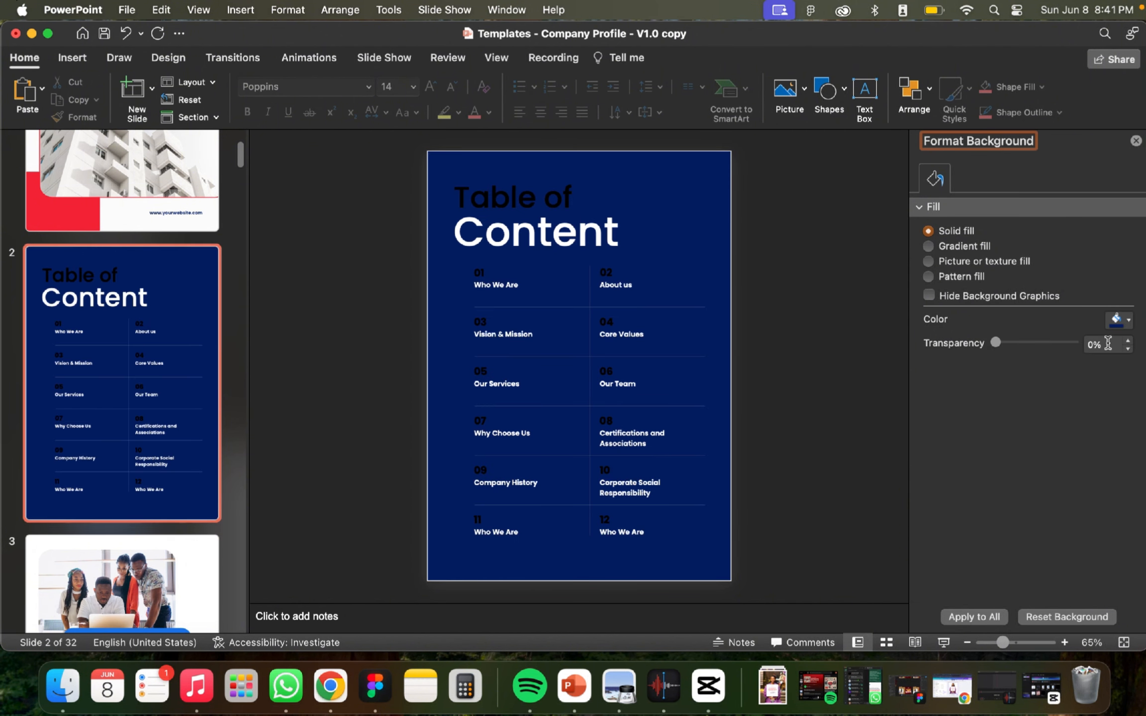
# Step: Set the Table of Content slide's solid background to the recently used logo red
pyautogui.click(1128, 320)
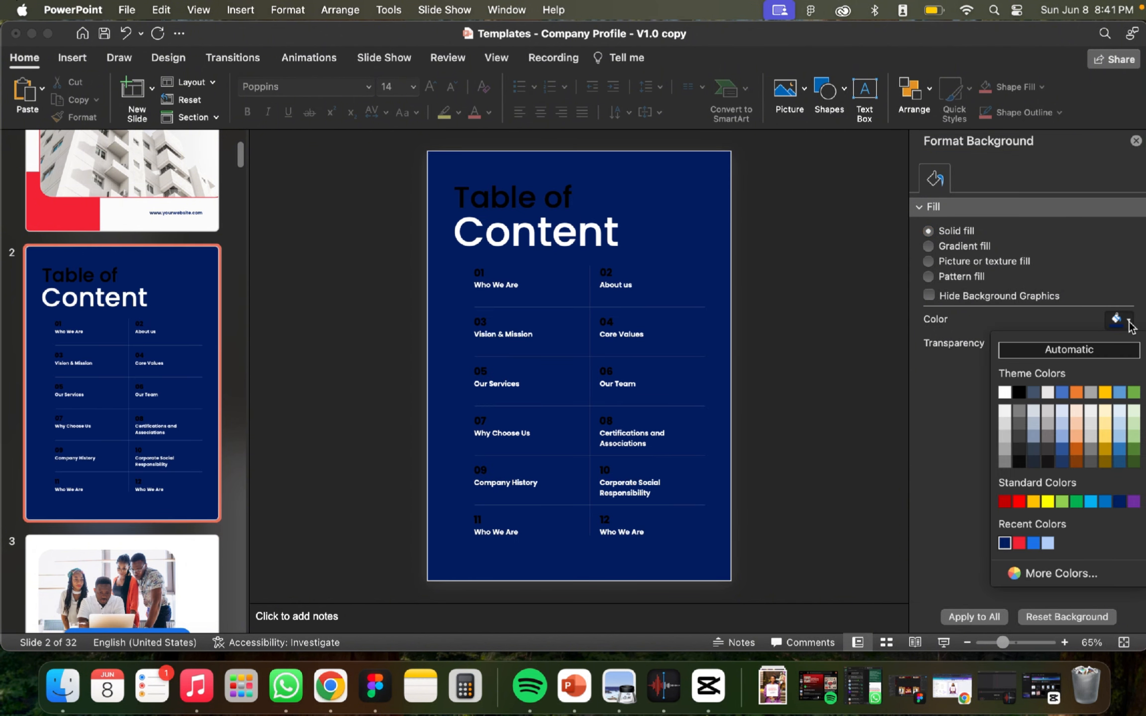
pyautogui.click(1019, 543)
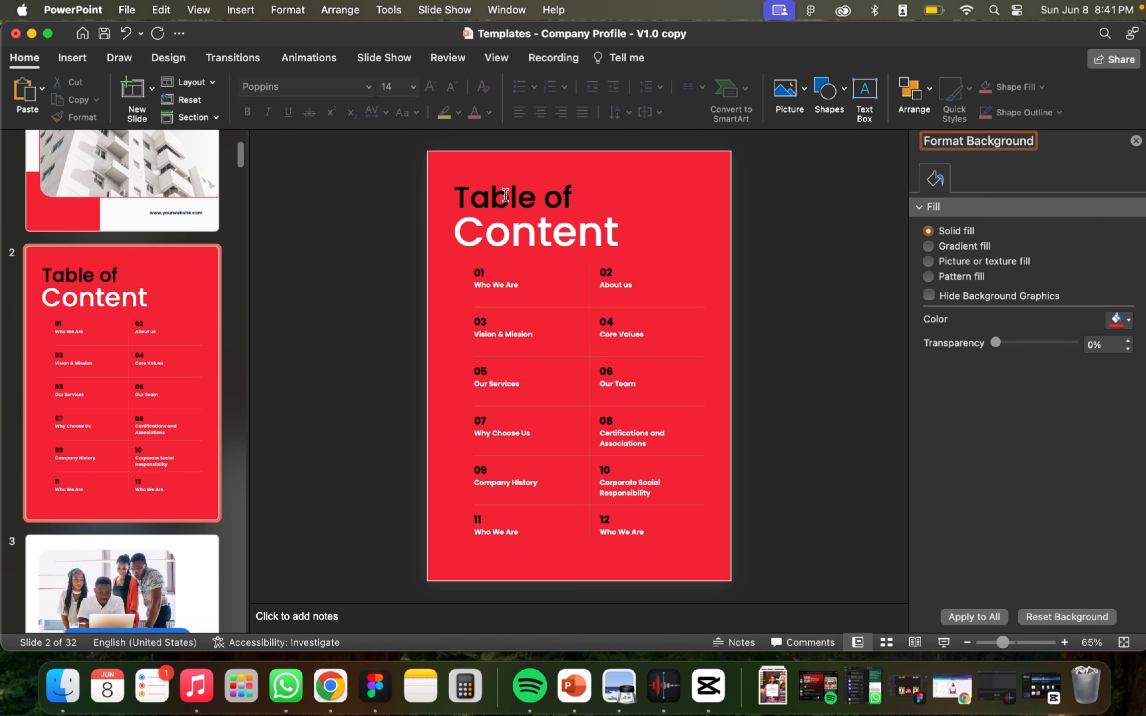
# Step: Recolor the "Table of" title text and the section numbers 01 to 04 with the recently used navy
pyautogui.click(490, 209)
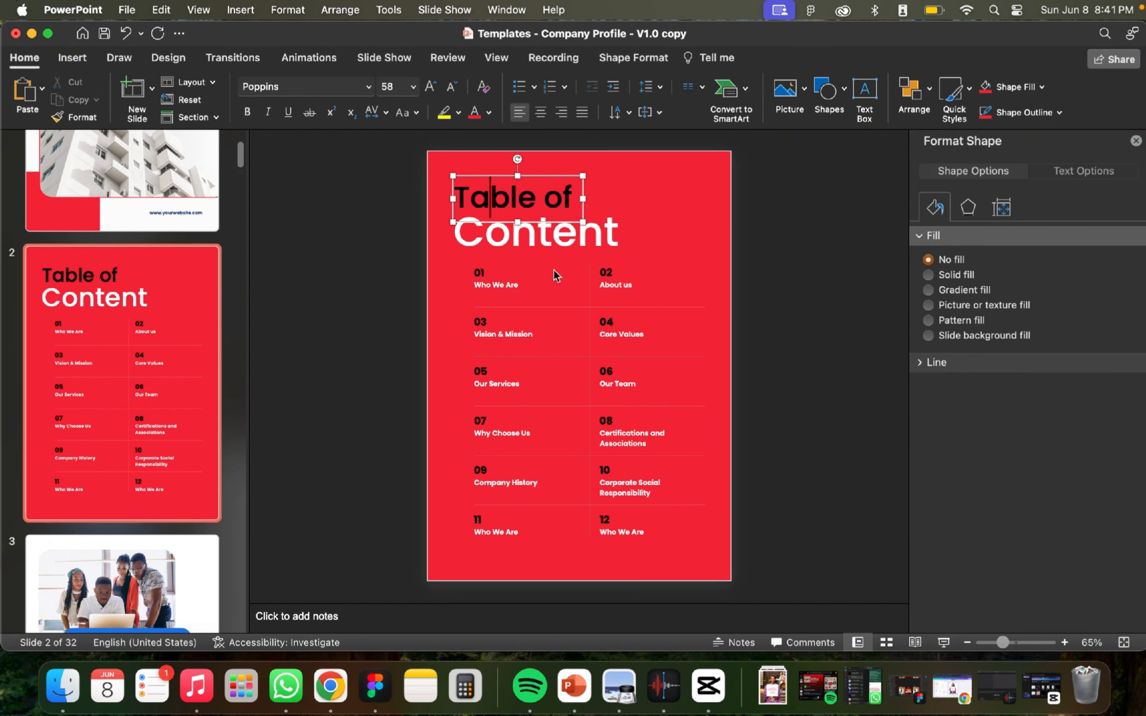
pyautogui.click(571, 175)
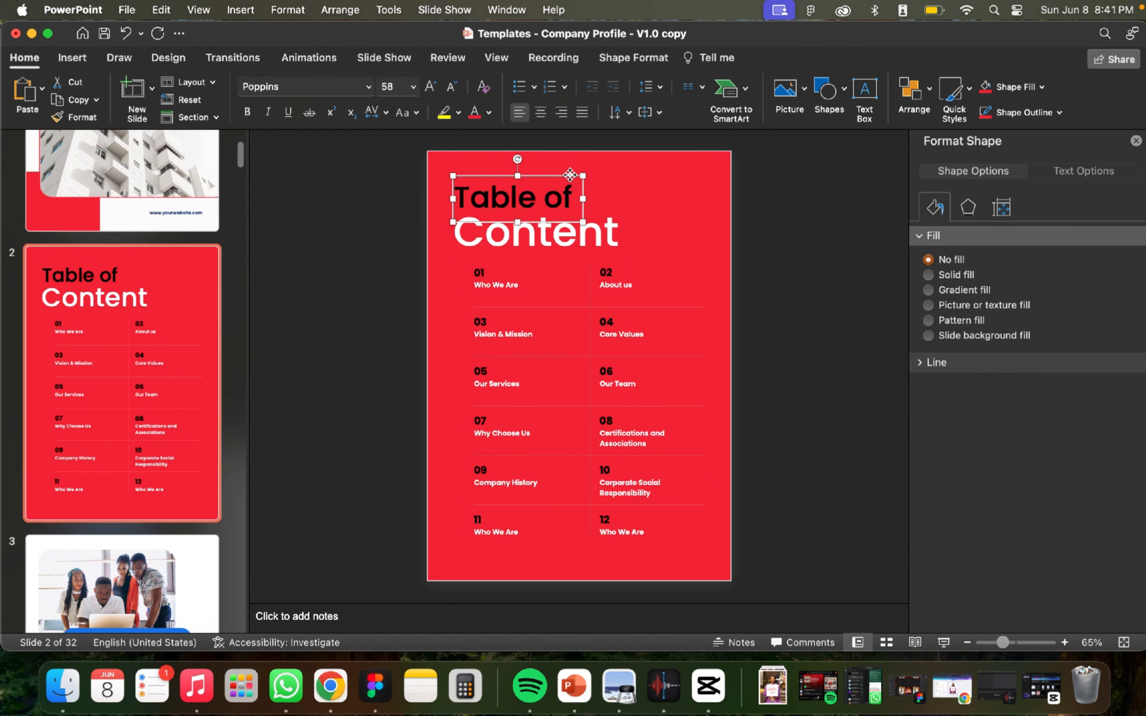
pyautogui.keyDown('shift'); pyautogui.click(480, 273); pyautogui.keyUp('shift')
pyautogui.keyDown('shift'); pyautogui.click(606, 272); pyautogui.keyUp('shift')
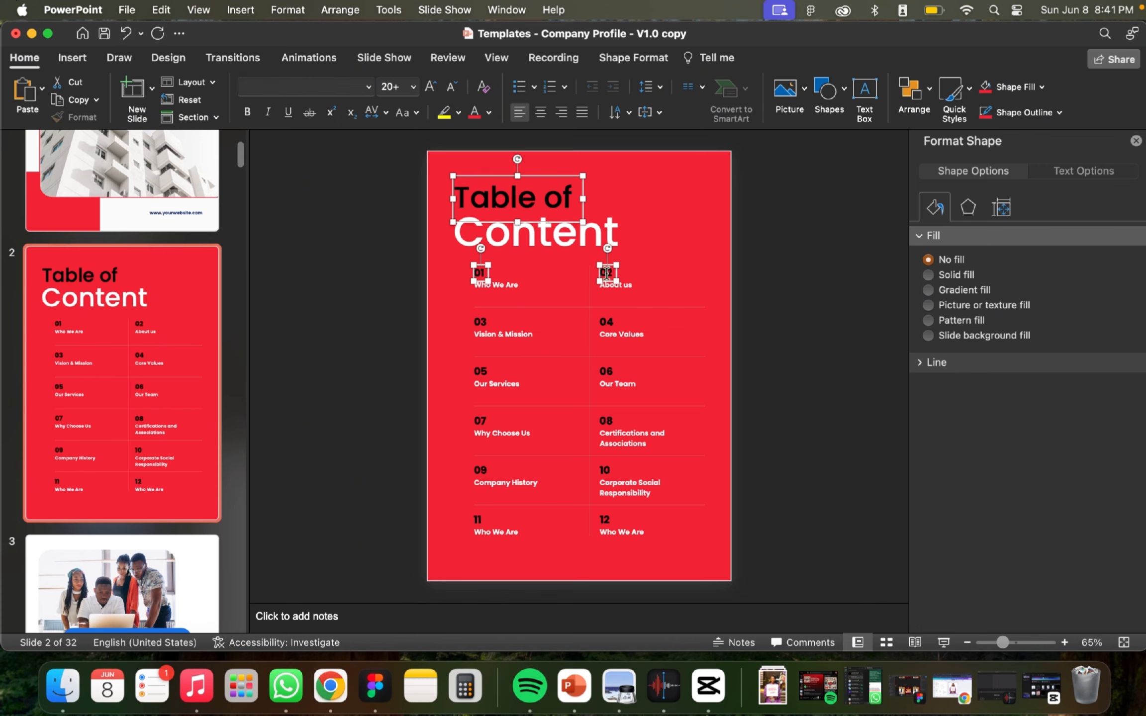
pyautogui.keyDown('shift'); pyautogui.click(483, 323); pyautogui.keyUp('shift')
pyautogui.keyDown('shift'); pyautogui.click(609, 321); pyautogui.keyUp('shift')
pyautogui.click(490, 112)
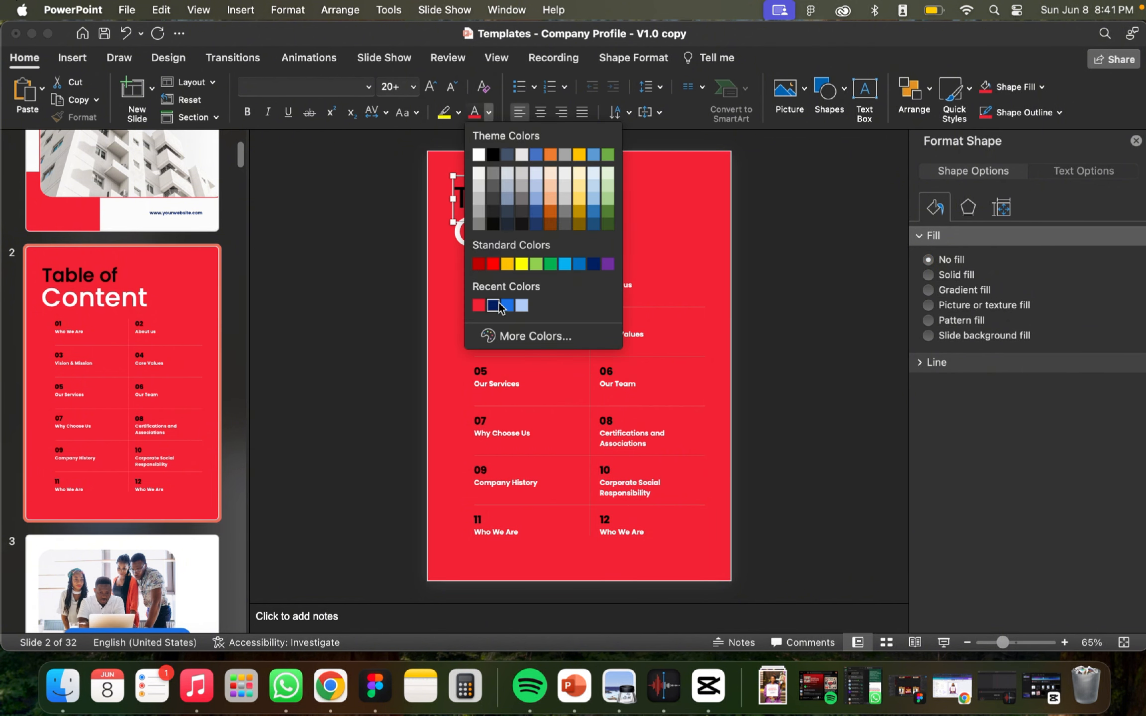
pyautogui.click(493, 305)
pyautogui.click(682, 256)
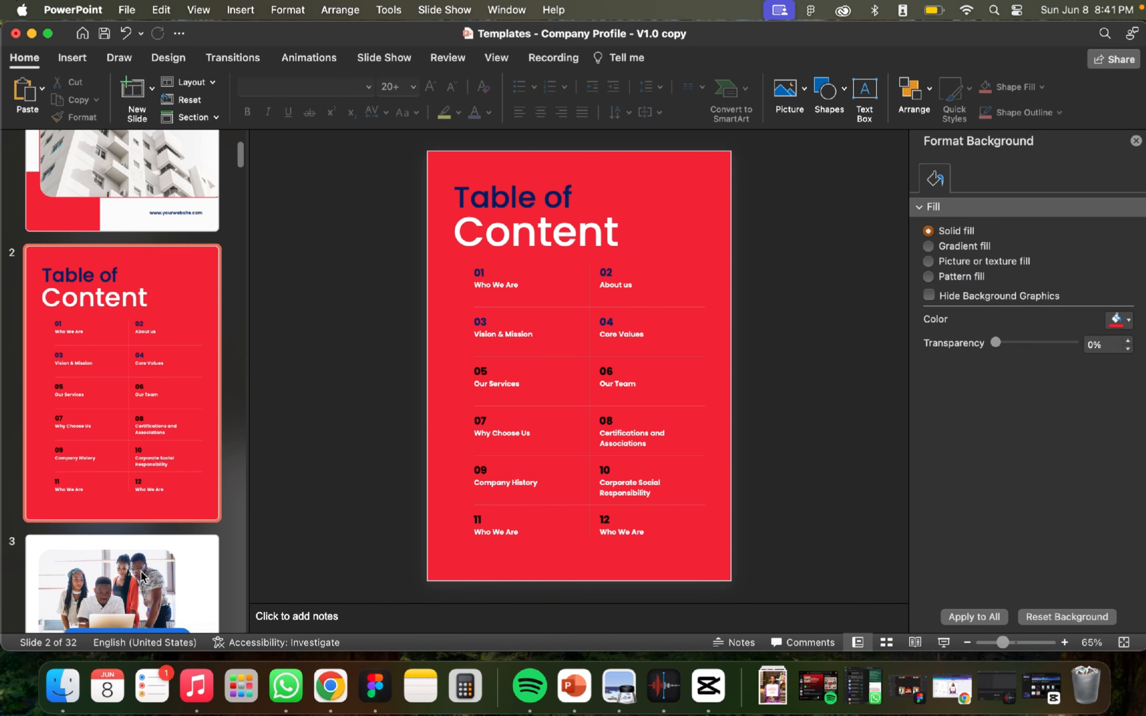
# Step: Replace the building photo on the cover slide with the construction site image di-F1MlxlEpaOk-unsplash.jpg from the Resources folder
pyautogui.scroll(4, 112, 386)
pyautogui.click(122, 345)
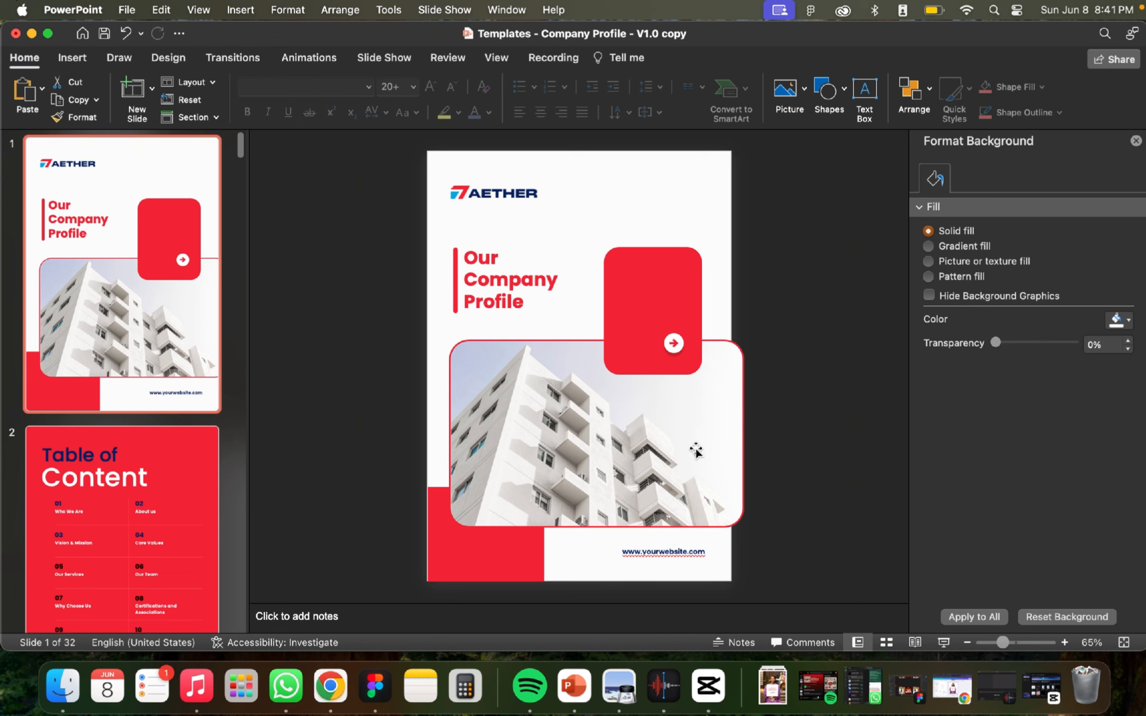
pyautogui.click(594, 449)
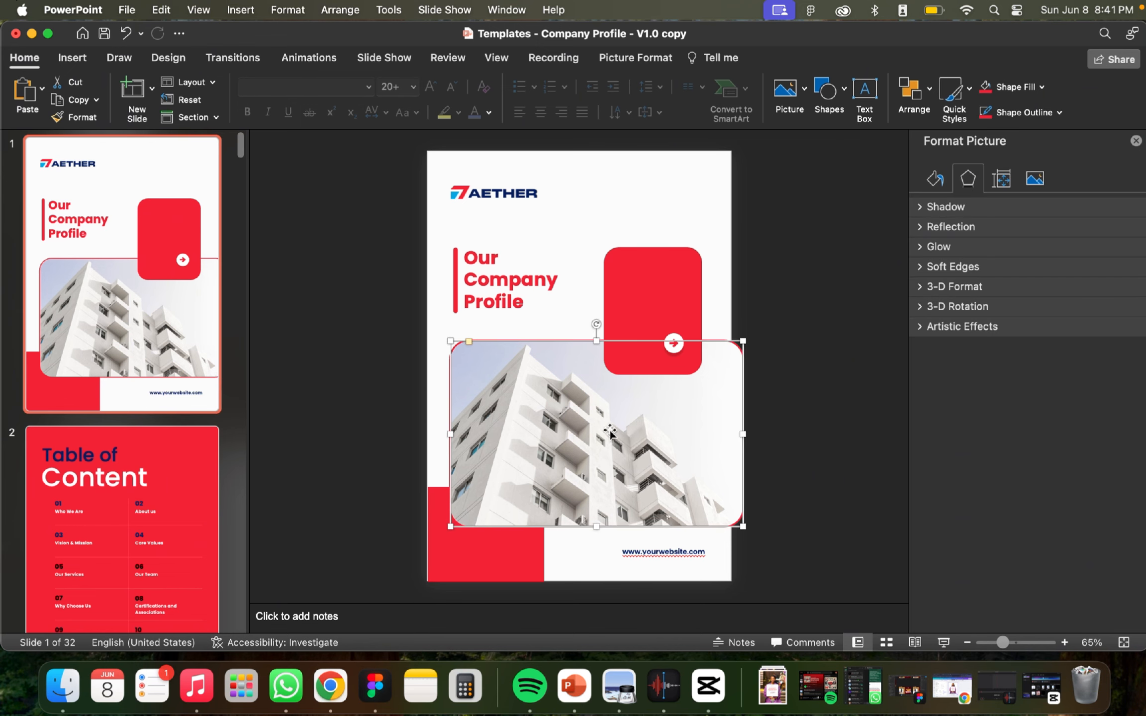
pyautogui.click(556, 213)
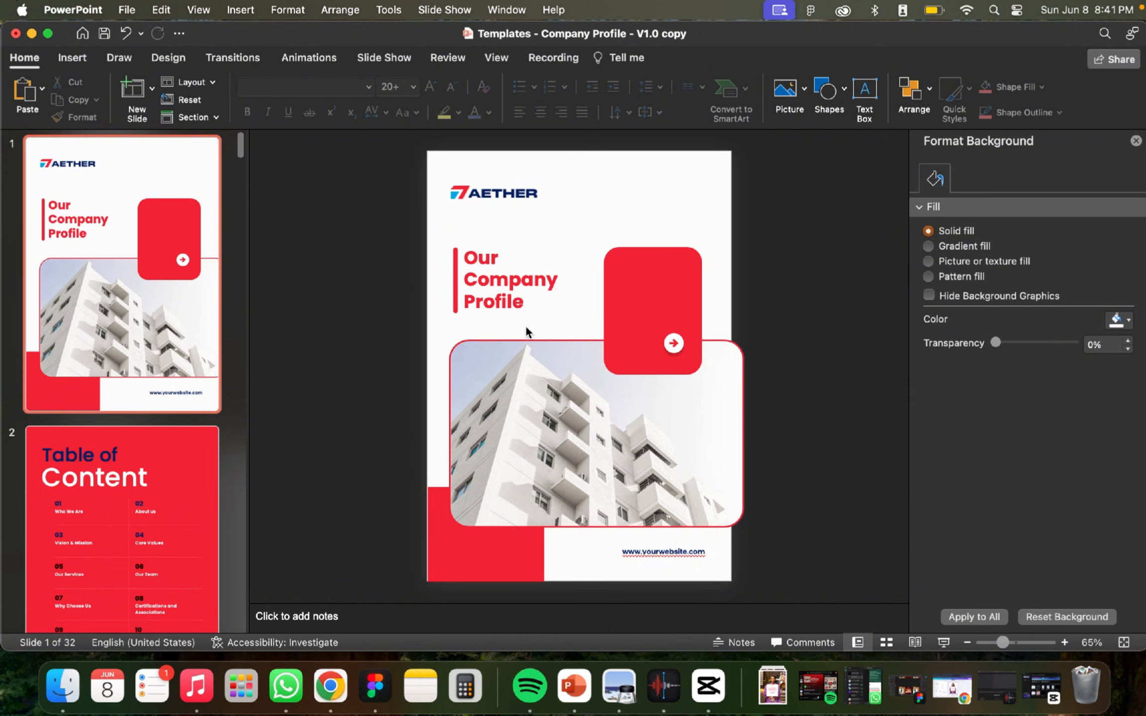
pyautogui.click(552, 472)
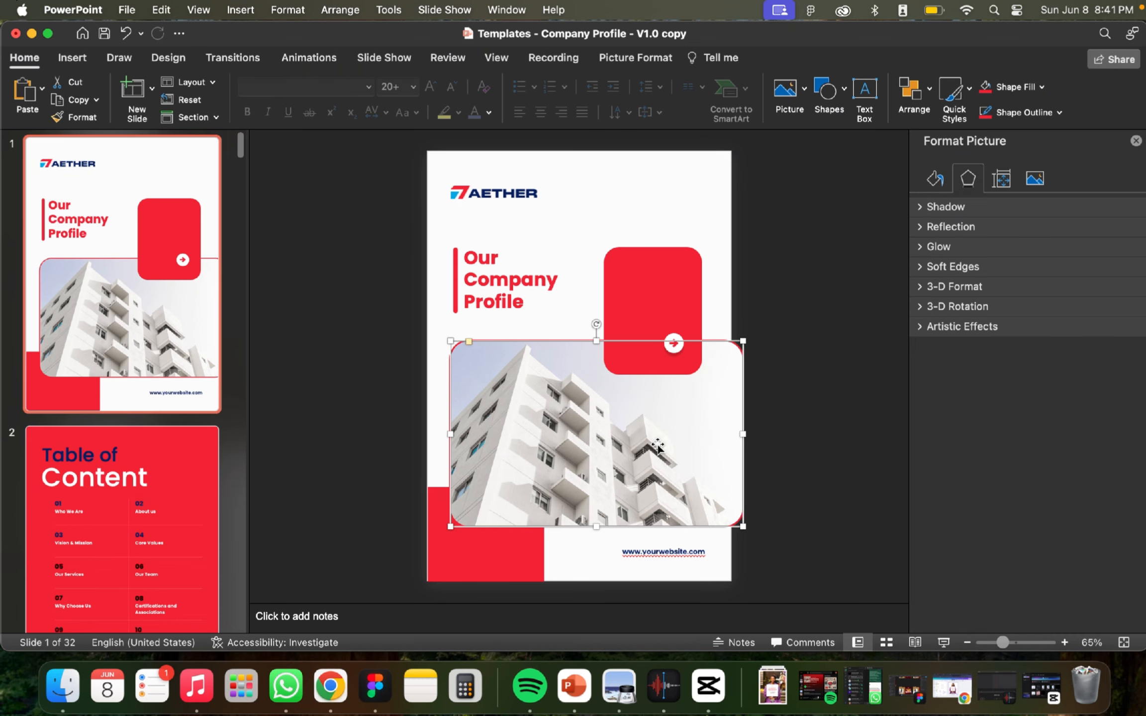
pyautogui.rightClick(697, 423)
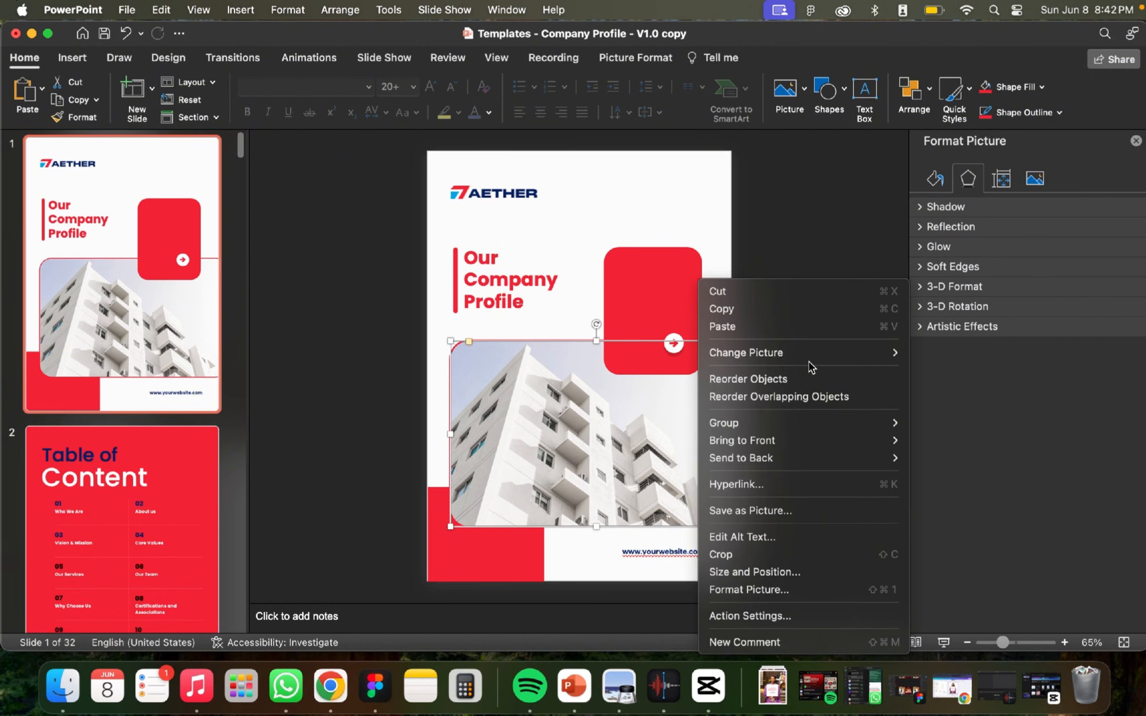
pyautogui.moveTo(810, 360)
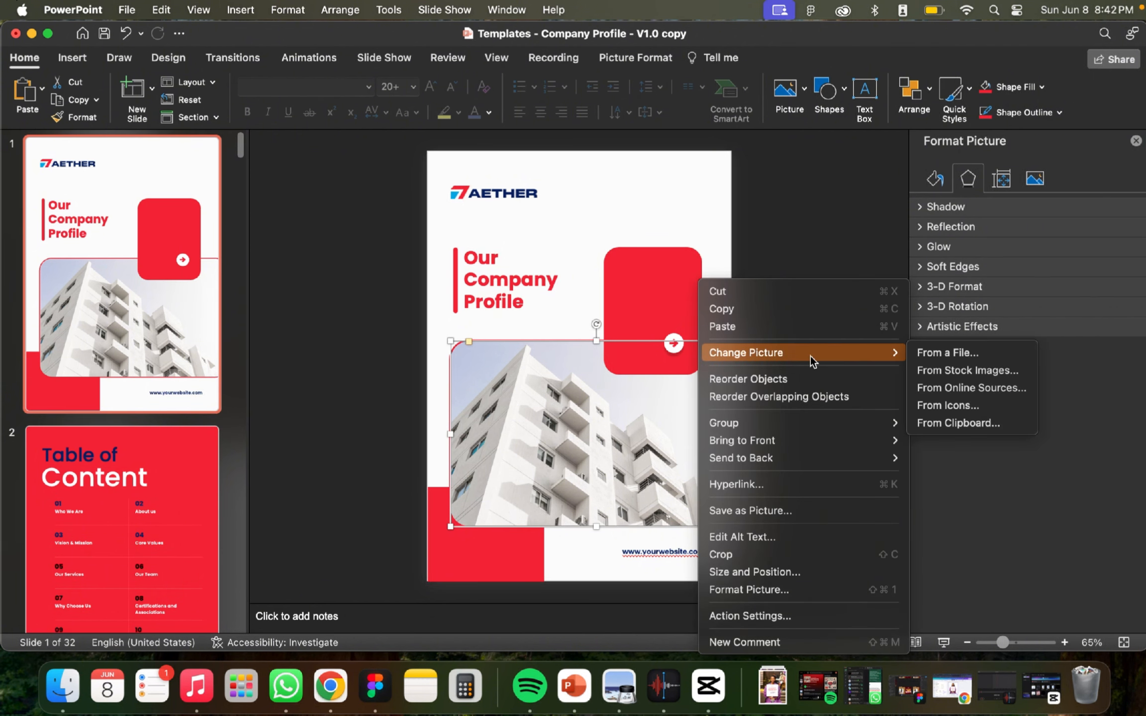
pyautogui.click(960, 354)
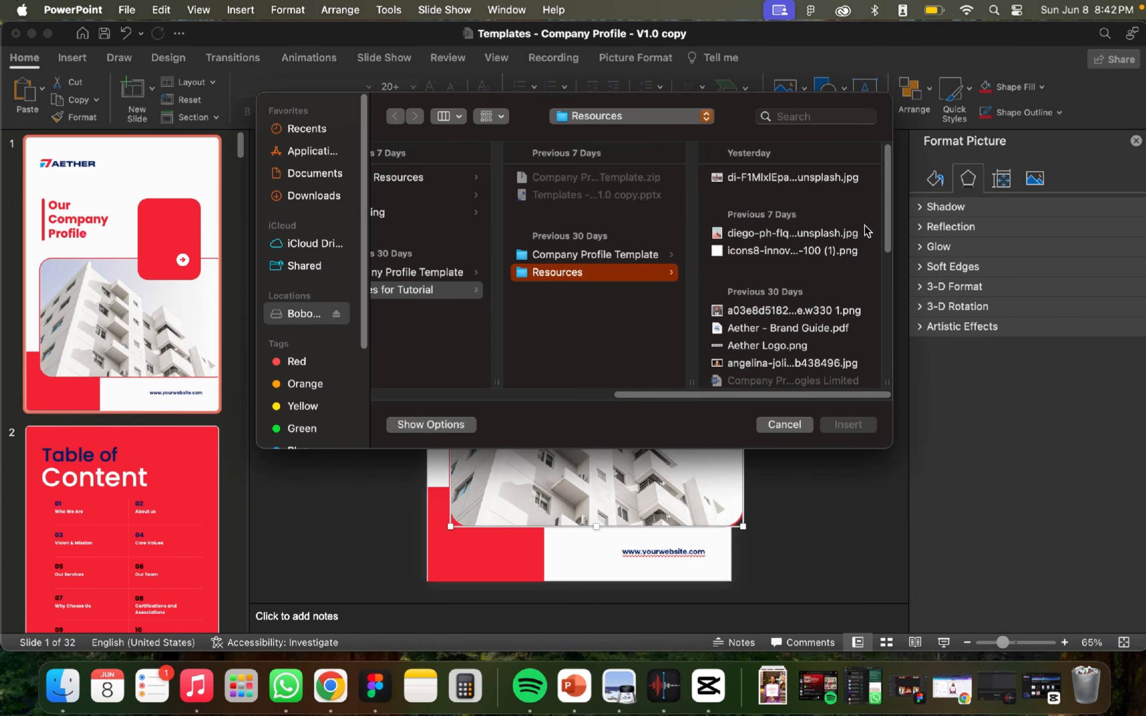
pyautogui.click(785, 233)
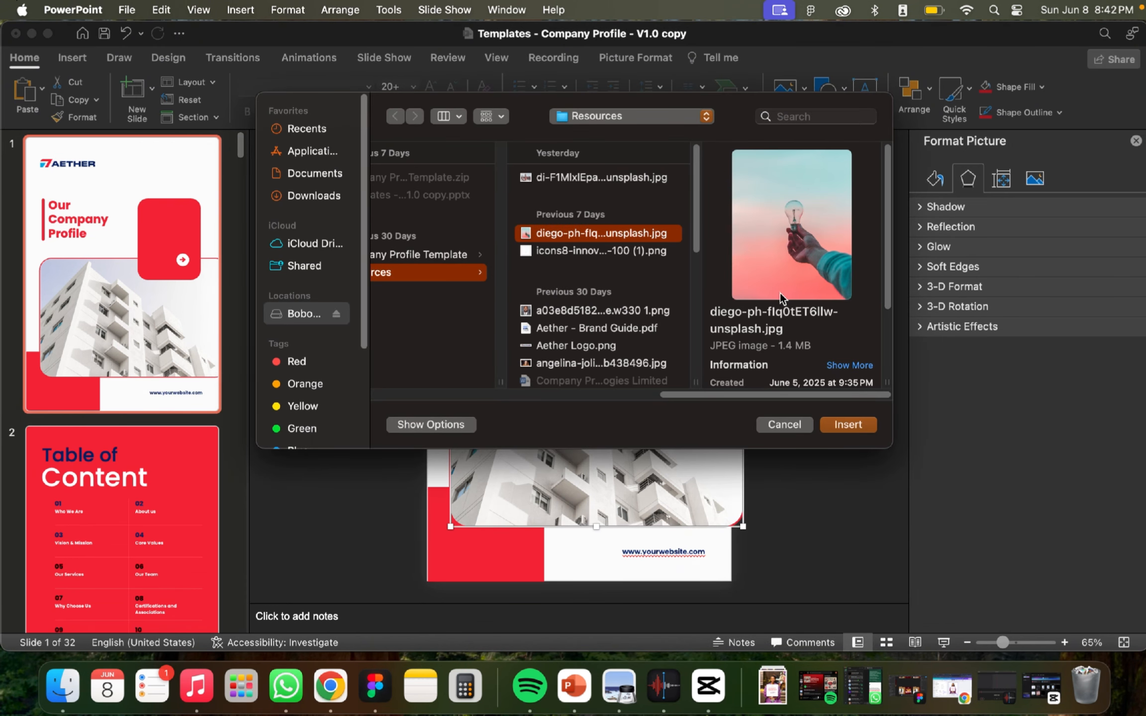
pyautogui.click(572, 178)
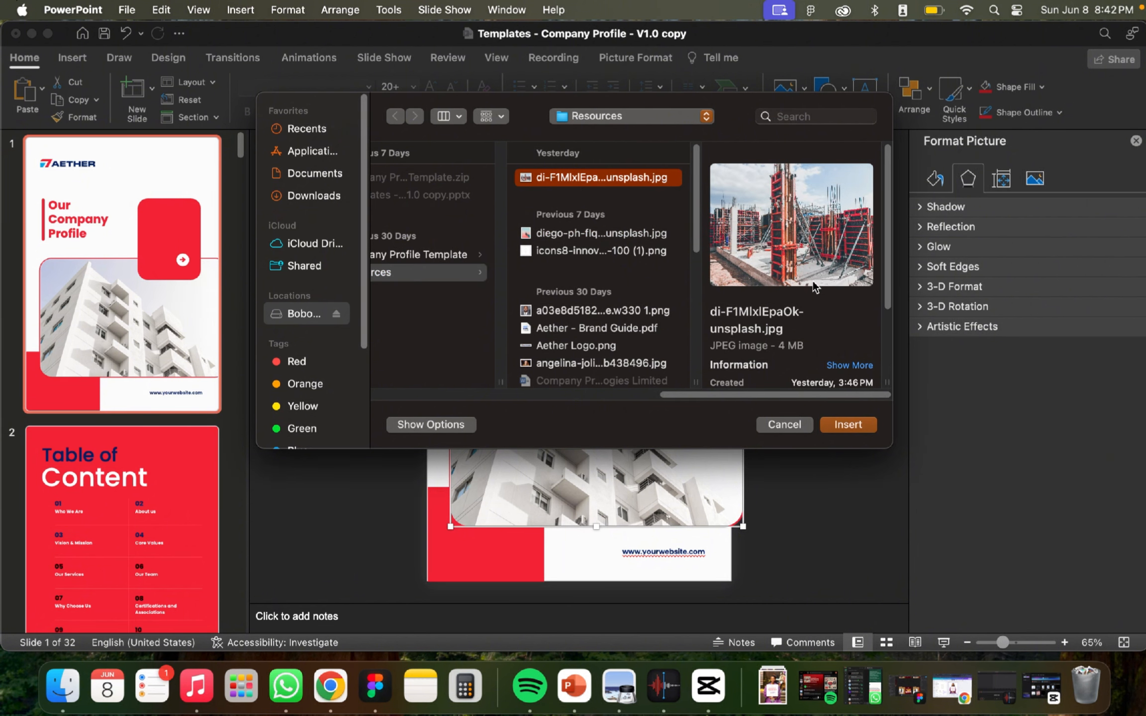
pyautogui.click(849, 425)
pyautogui.click(828, 451)
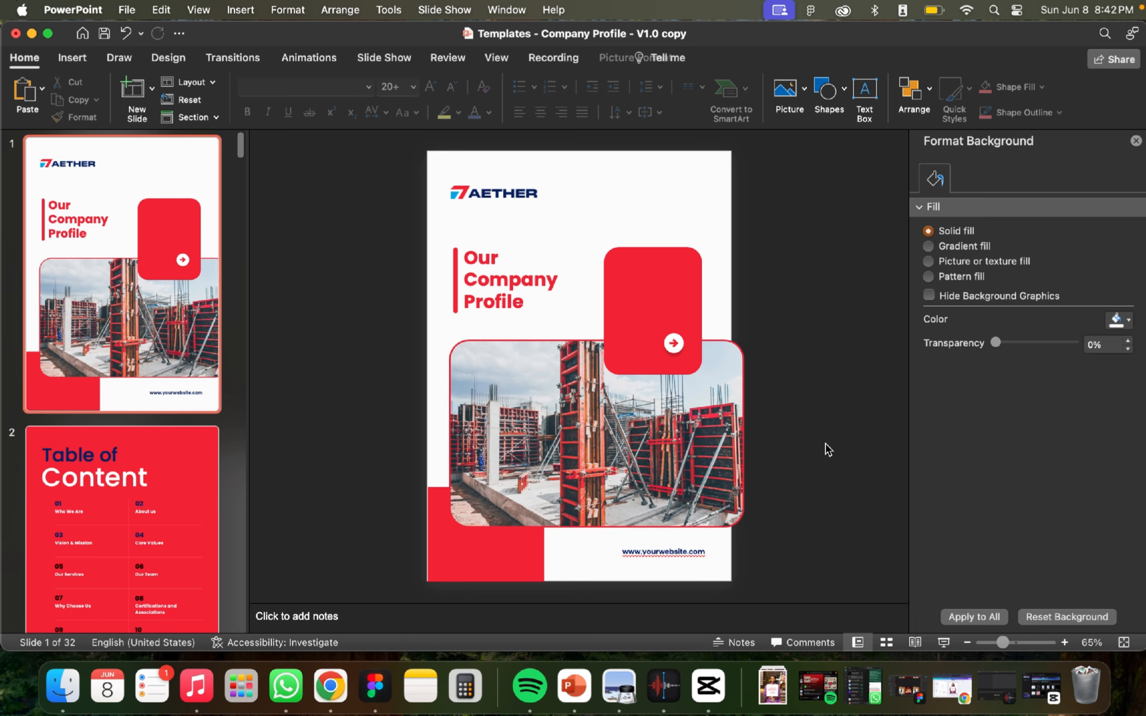
# Step: Switch to Preview and review the Instructions and Resources Guide's template instructions and its free image and icon site links
pyautogui.click(613, 690)
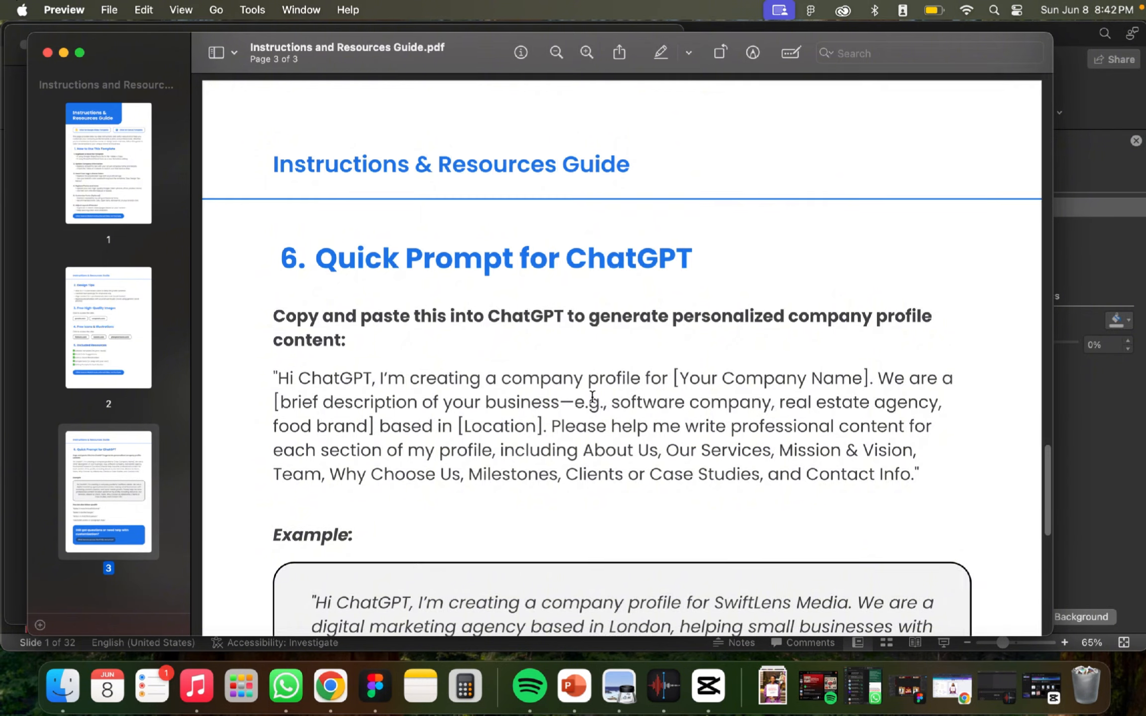
pyautogui.scroll(-10, 587, 411)
pyautogui.scroll(15, 587, 411)
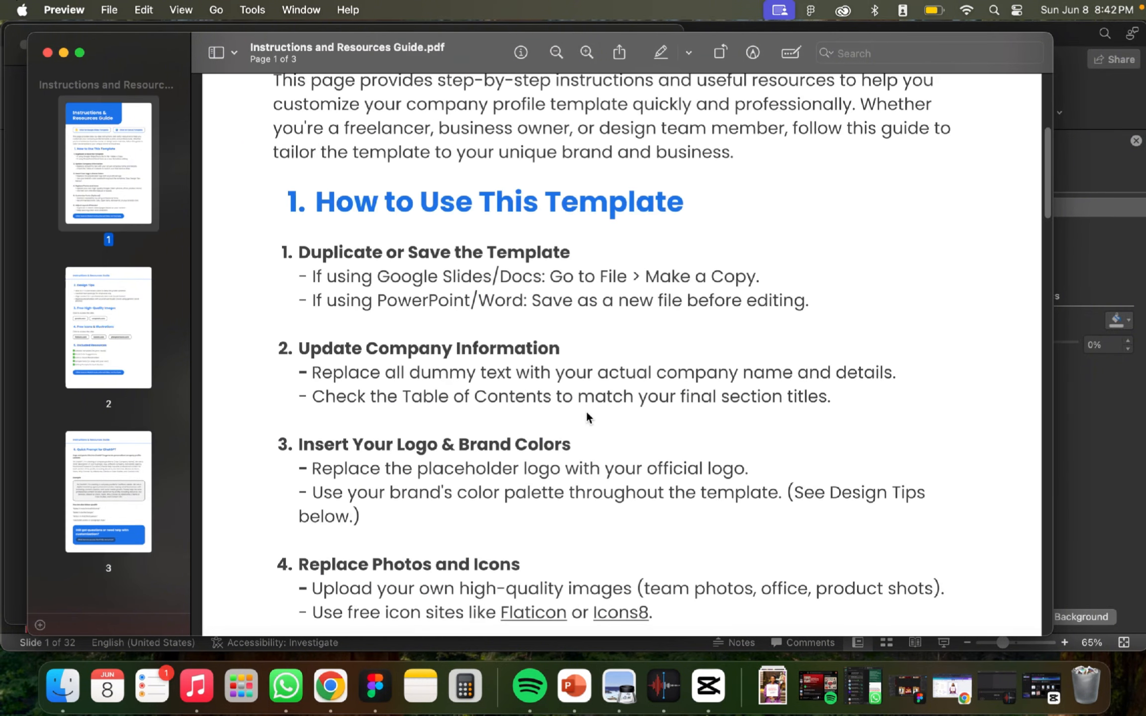
pyautogui.scroll(-4, 587, 413)
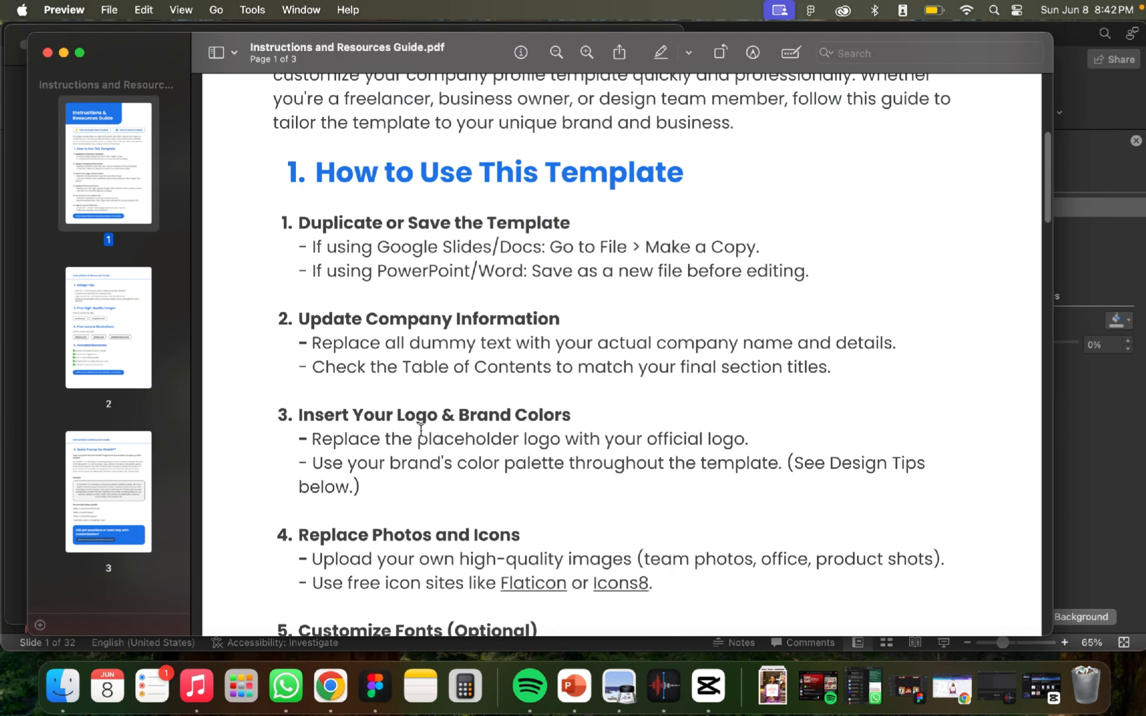
pyautogui.click(87, 459)
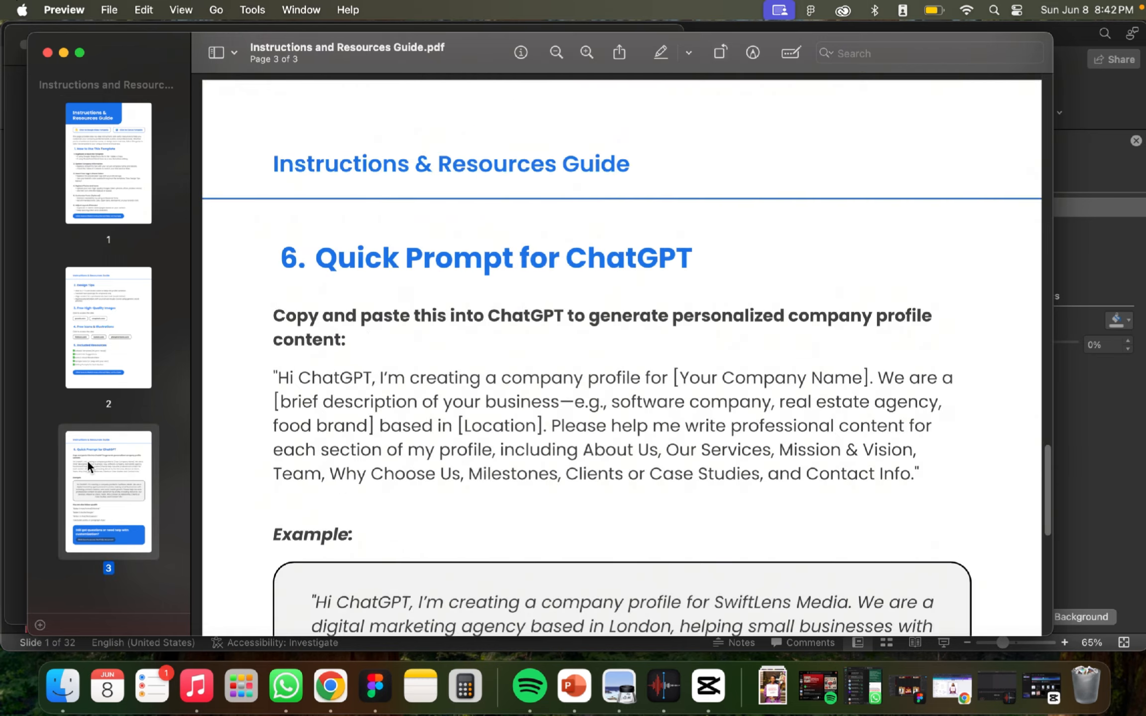
pyautogui.click(79, 374)
pyautogui.scroll(-6, 513, 401)
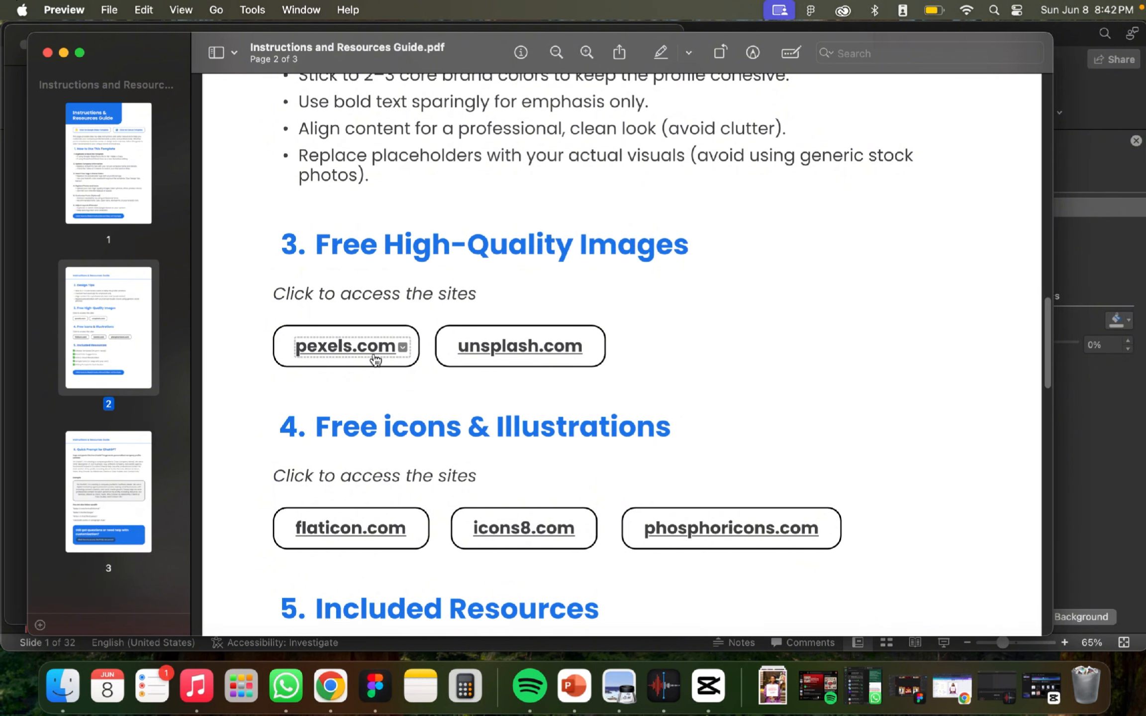
pyautogui.scroll(-1, 440, 514)
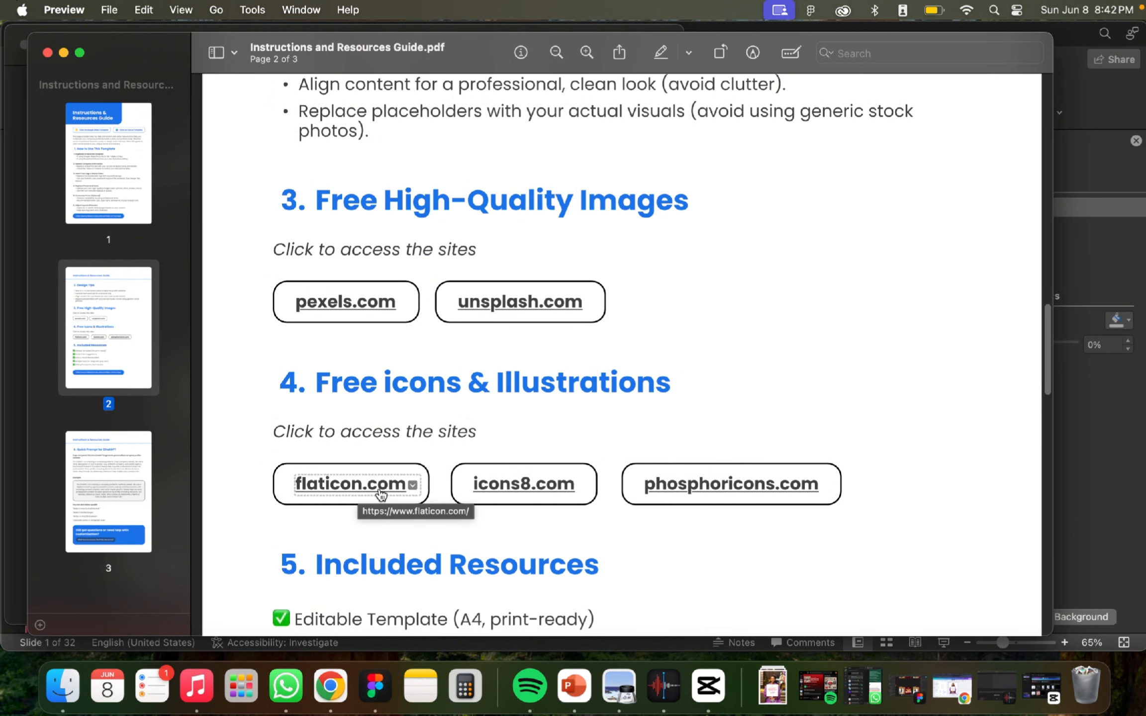
pyautogui.scroll(2, 717, 487)
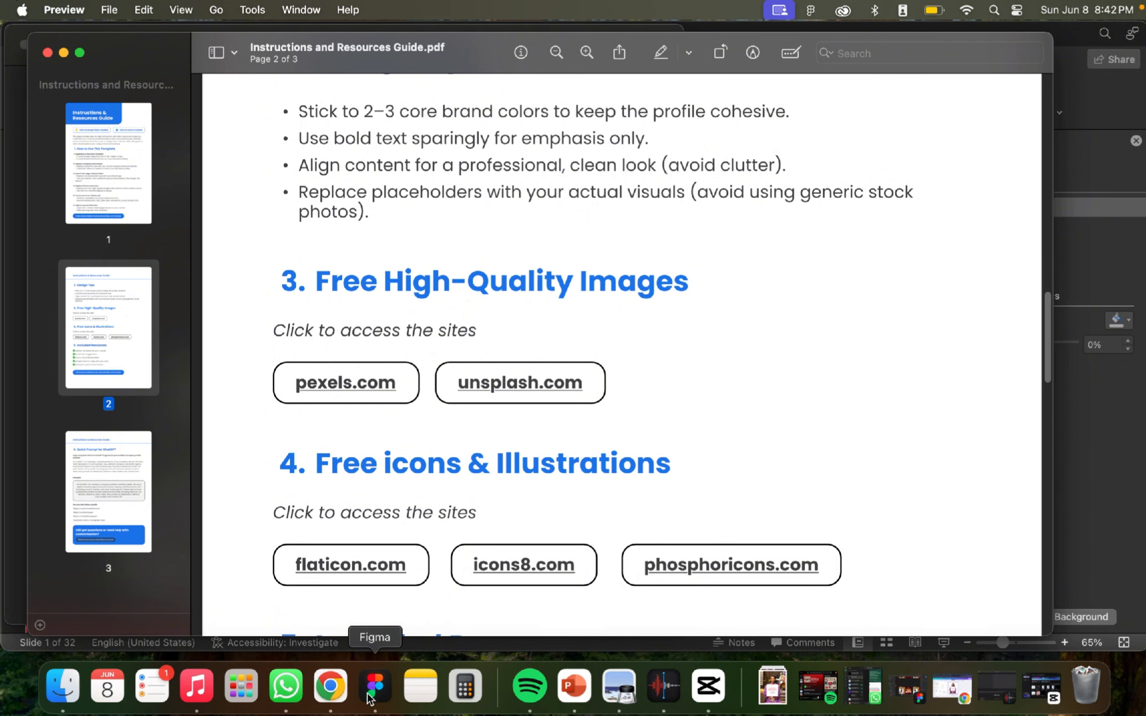
# Step: Return to PowerPoint and replace the cover photo with the online "Law firm" picture of a gavel resting on books
pyautogui.click(574, 692)
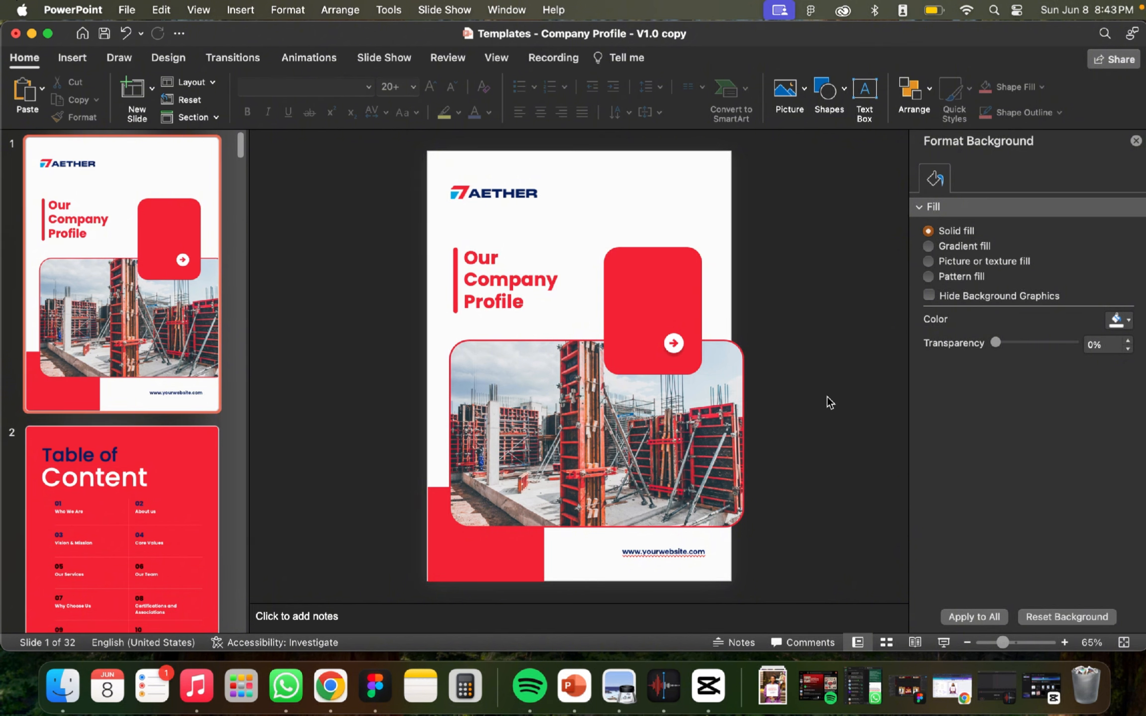
pyautogui.click(695, 426)
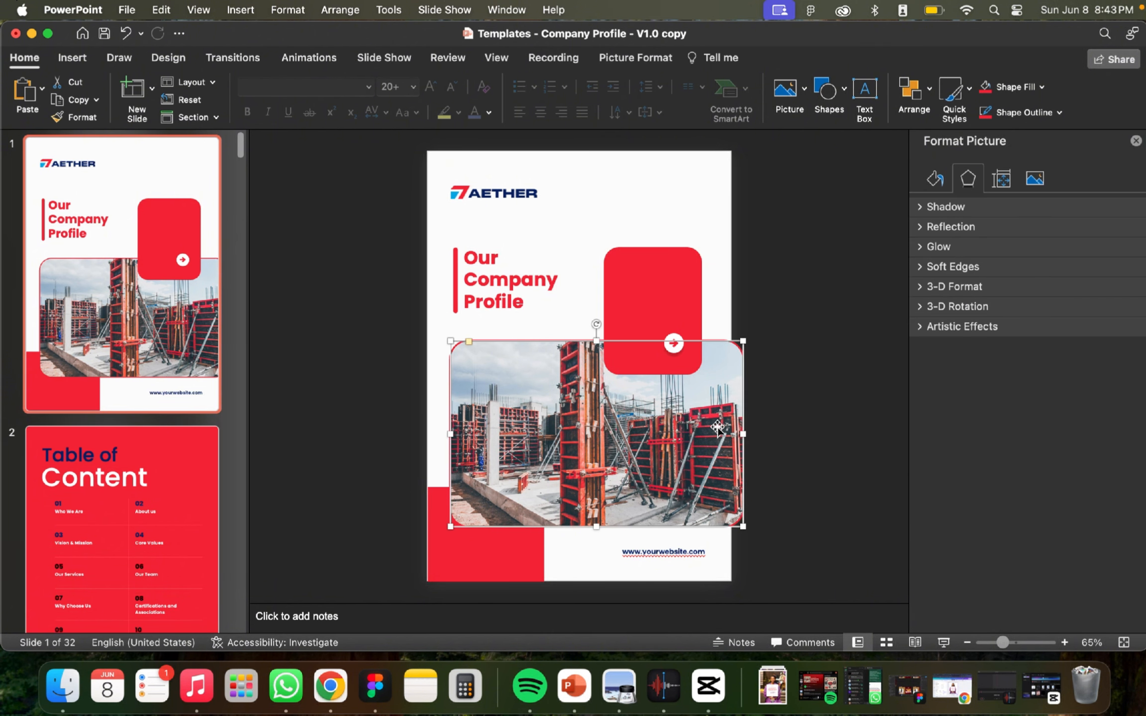
pyautogui.rightClick(670, 437)
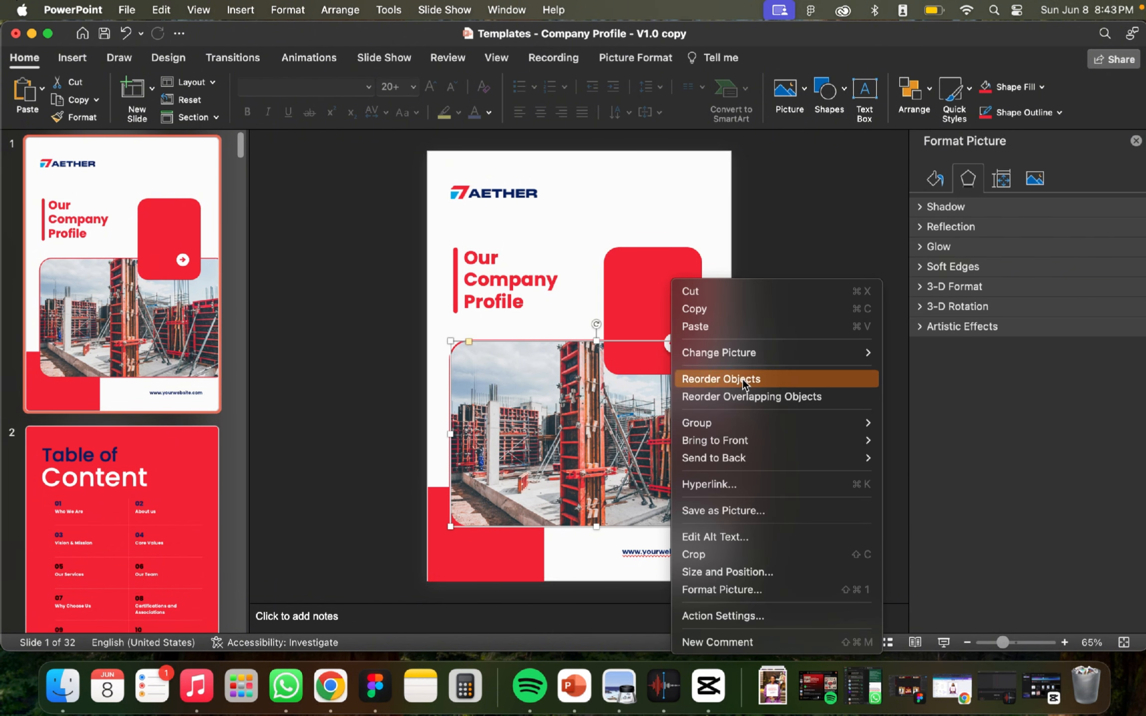
pyautogui.moveTo(781, 358)
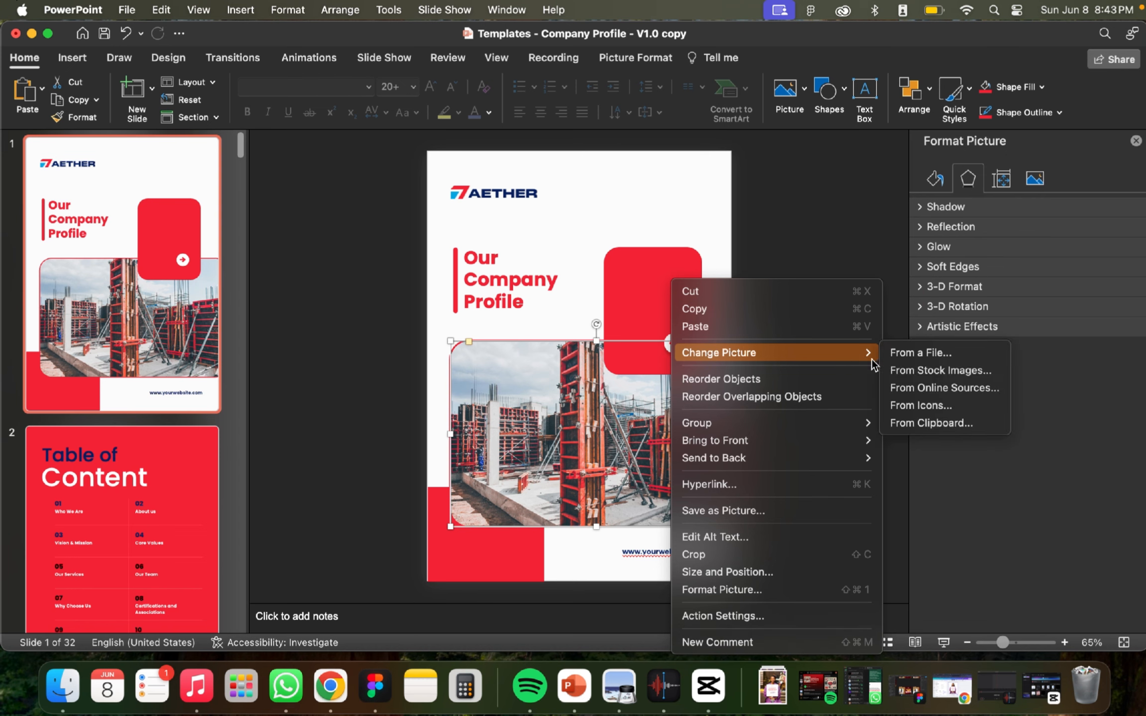
pyautogui.click(950, 395)
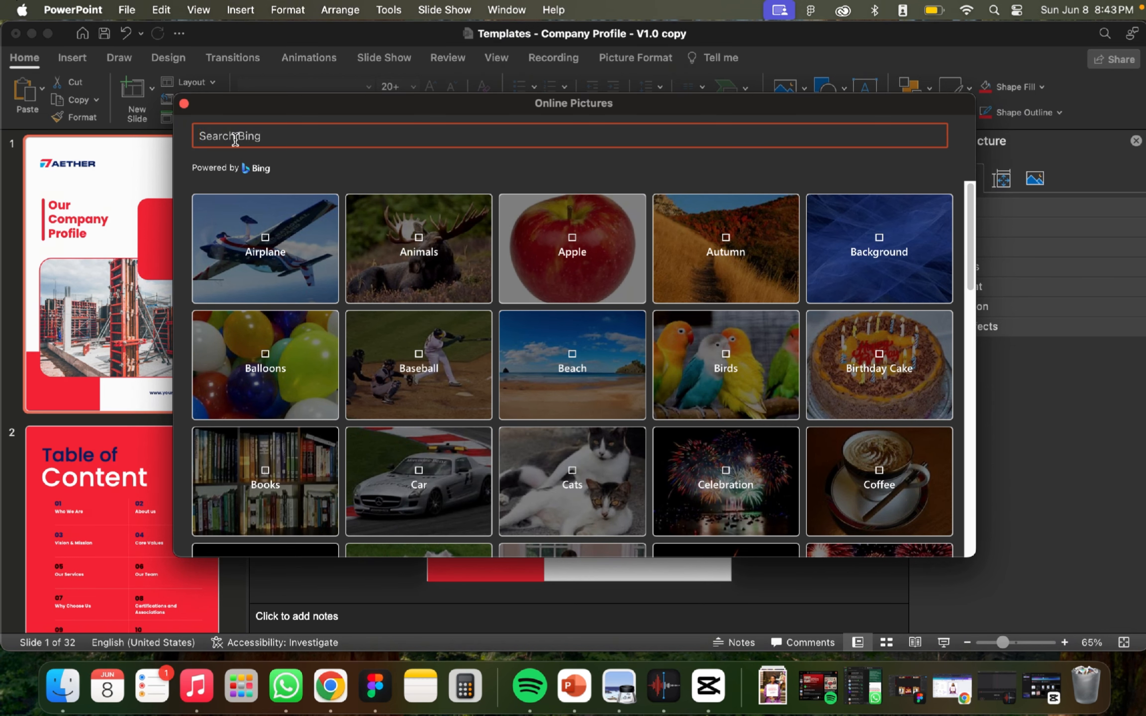
pyautogui.write('law')
pyautogui.press('Return')
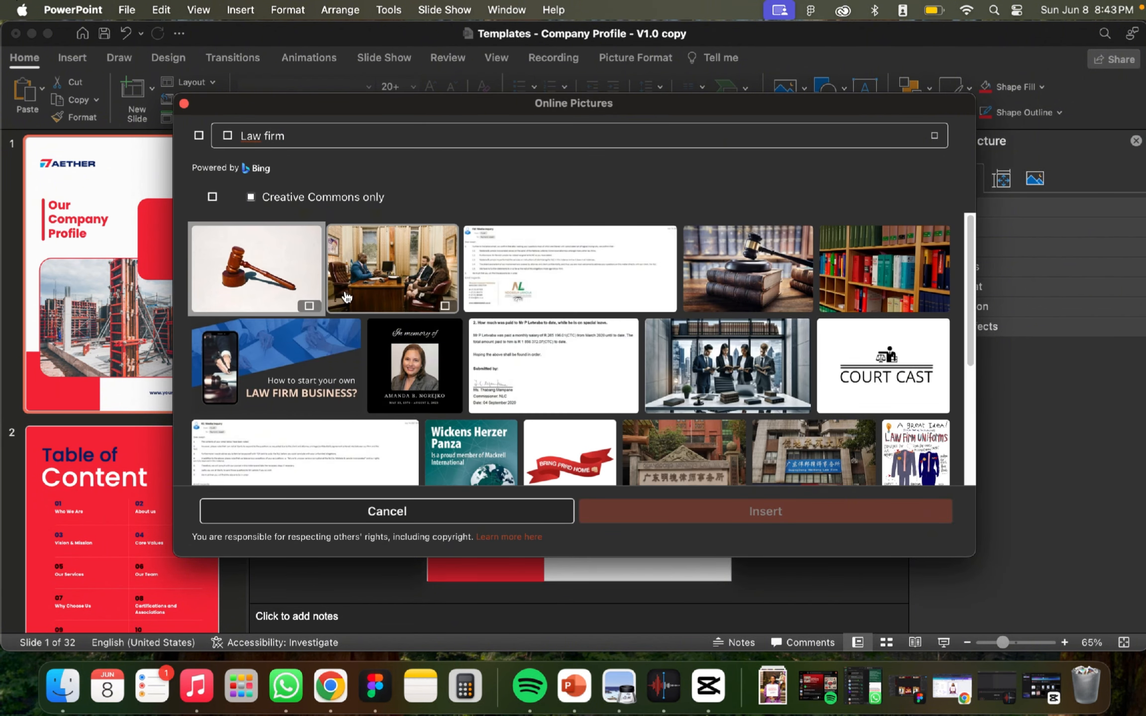
pyautogui.click(770, 293)
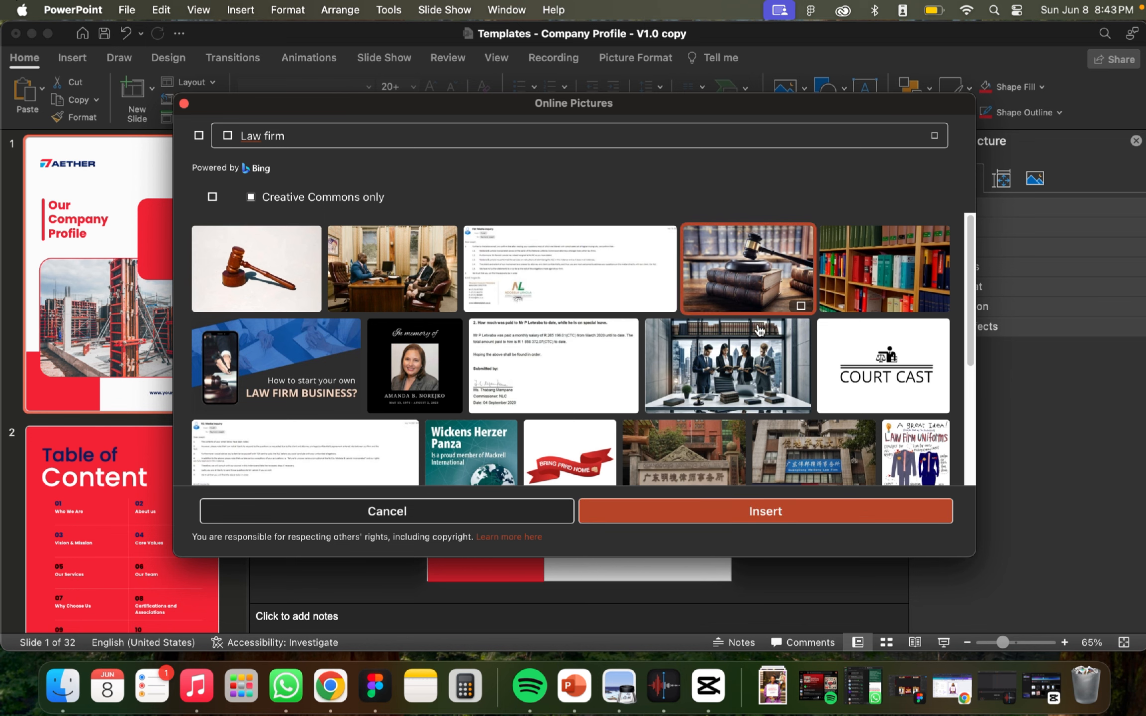
pyautogui.click(796, 515)
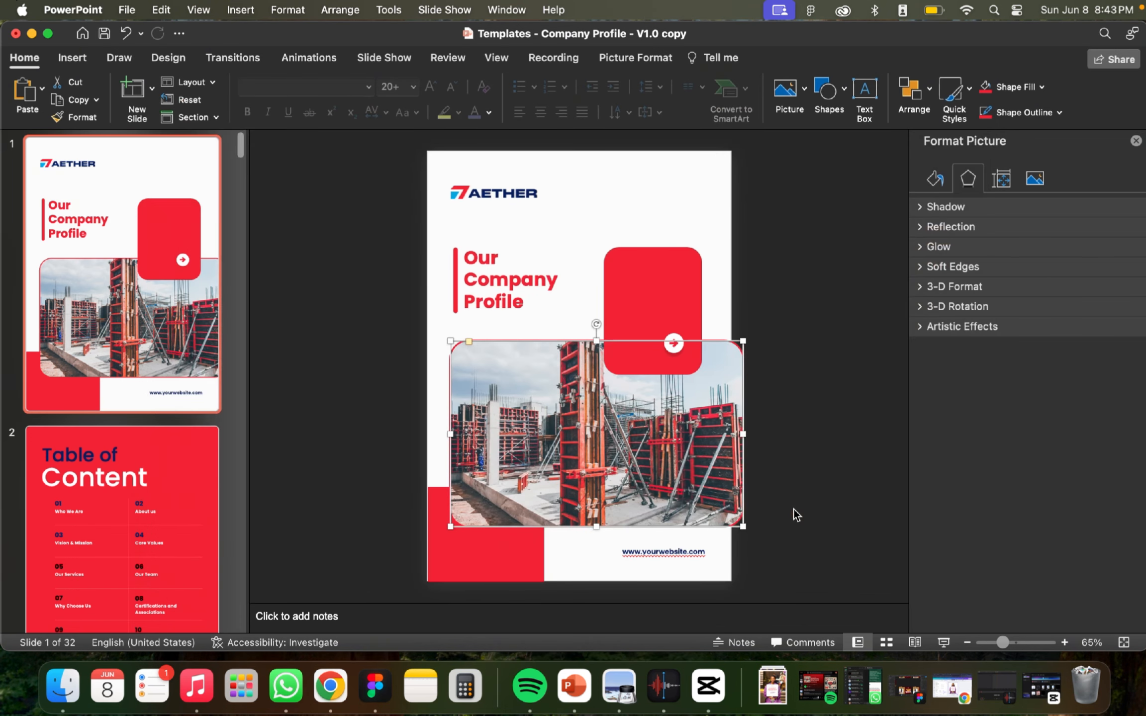
# Step: Delete the small license attribution text box beneath the cover picture
pyautogui.click(798, 461)
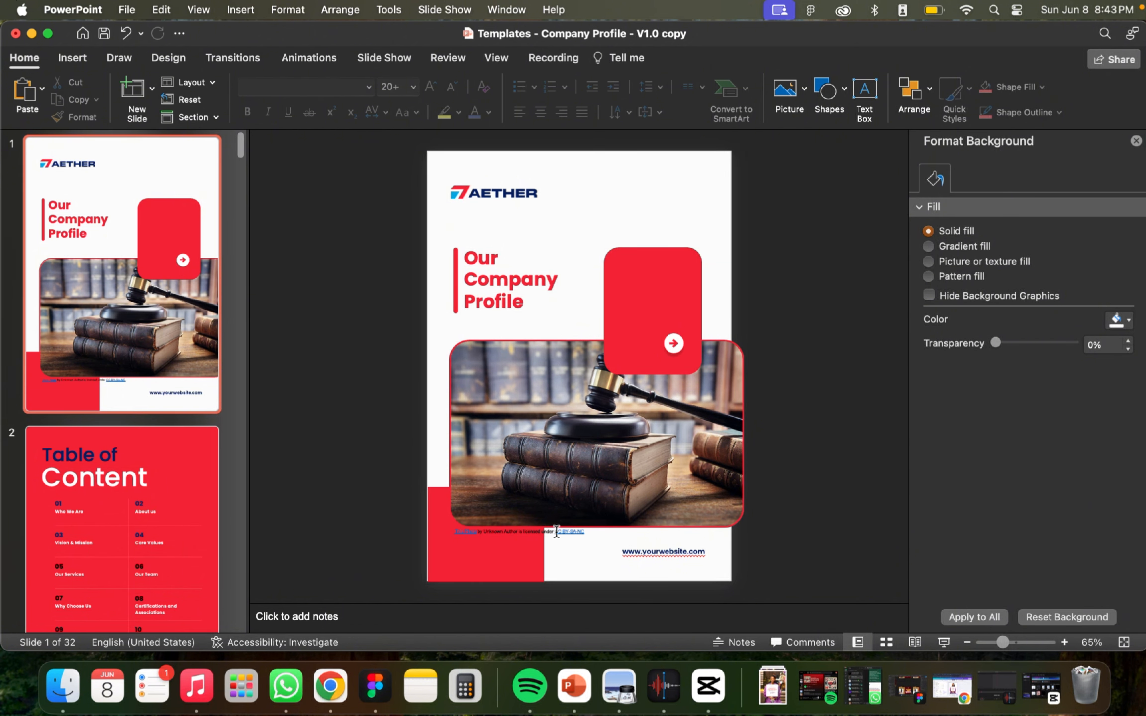
pyautogui.click(540, 529)
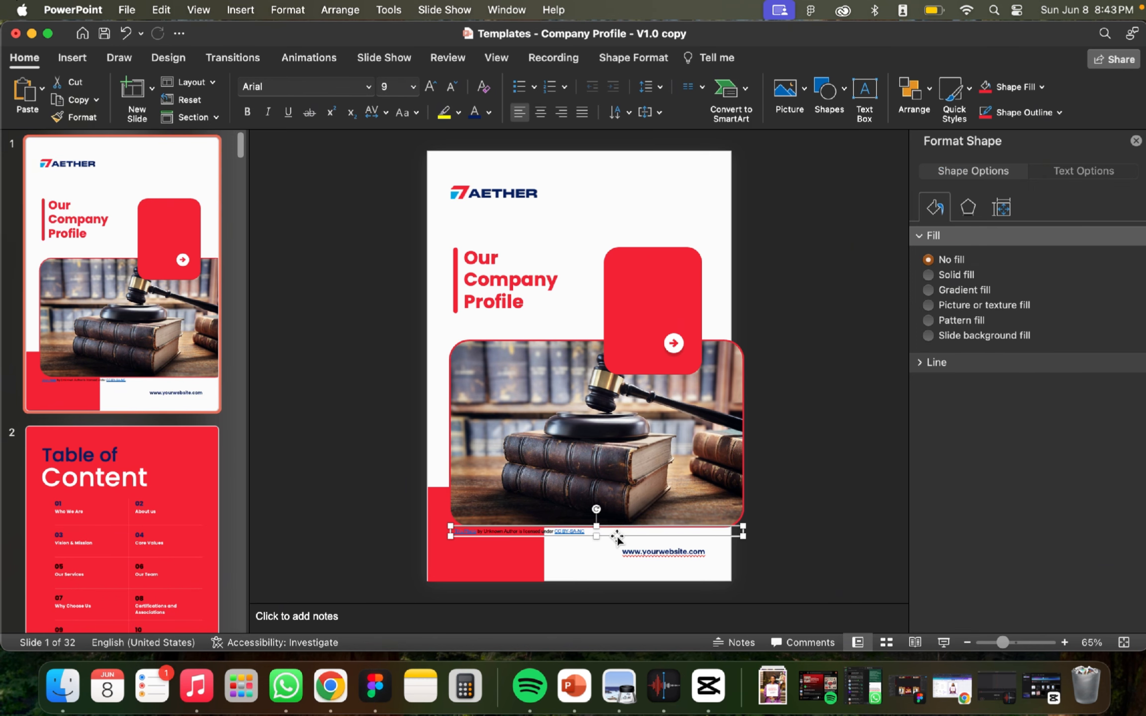
pyautogui.press('Delete')
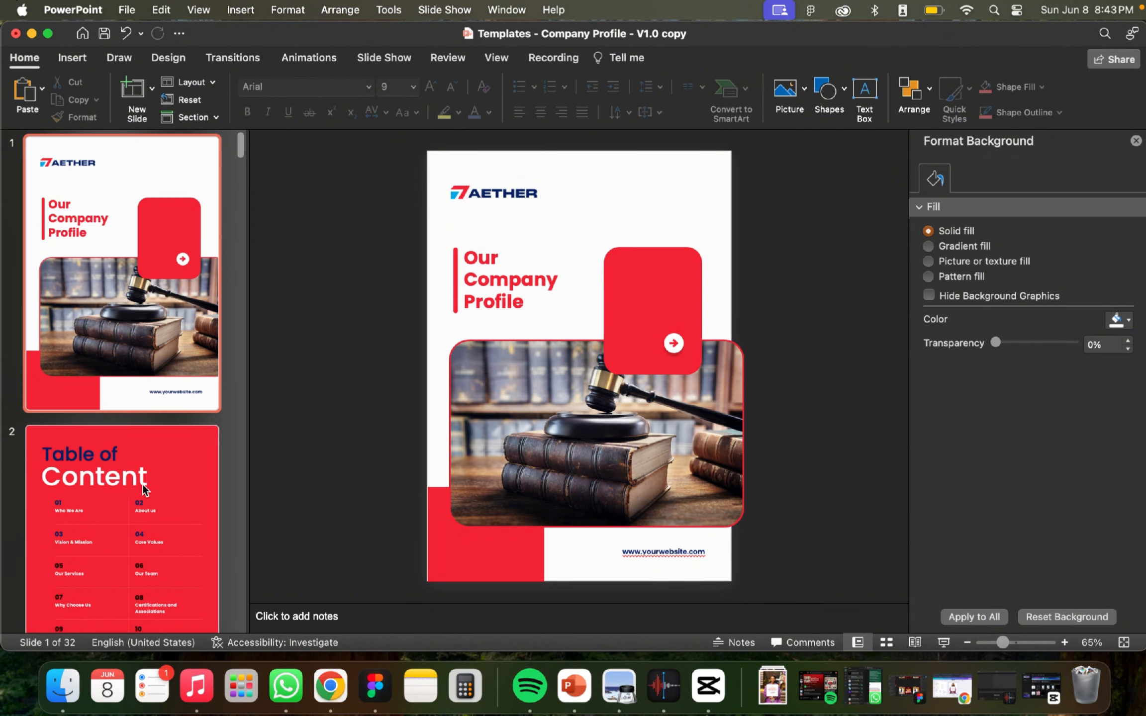
# Step: View the free image and icon links in Preview's Instructions and Resources Guide, and return to PowerPoint on the Who We Are slide
pyautogui.click(620, 687)
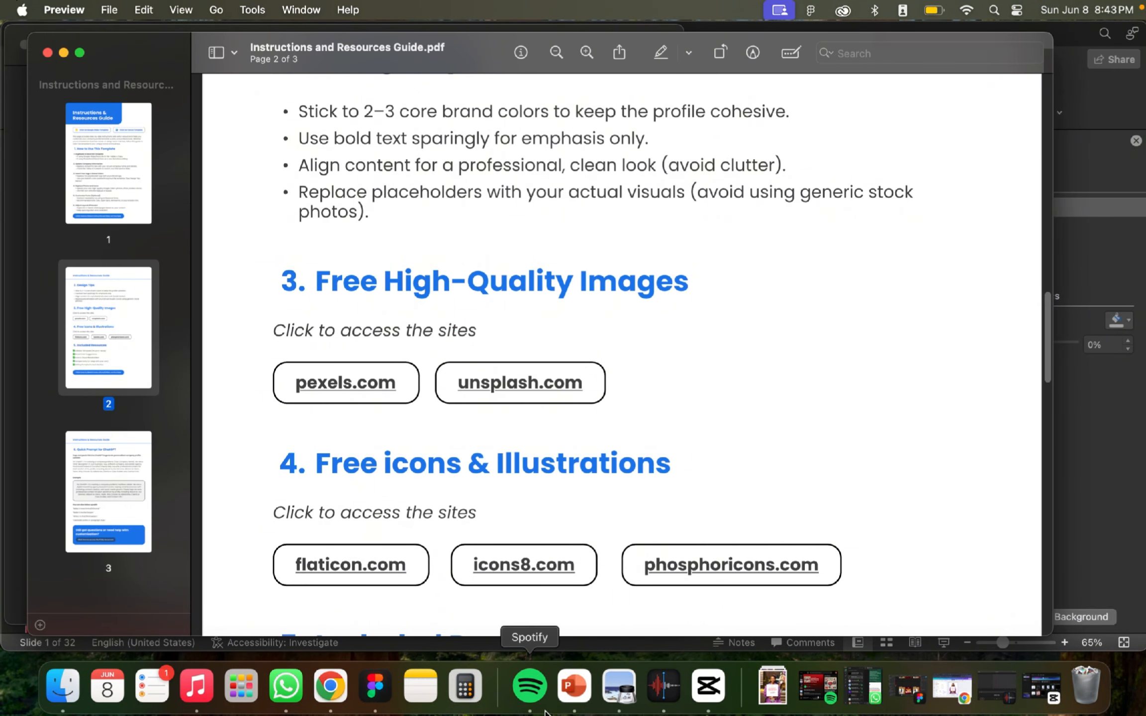
pyautogui.click(564, 702)
pyautogui.scroll(-5, 154, 523)
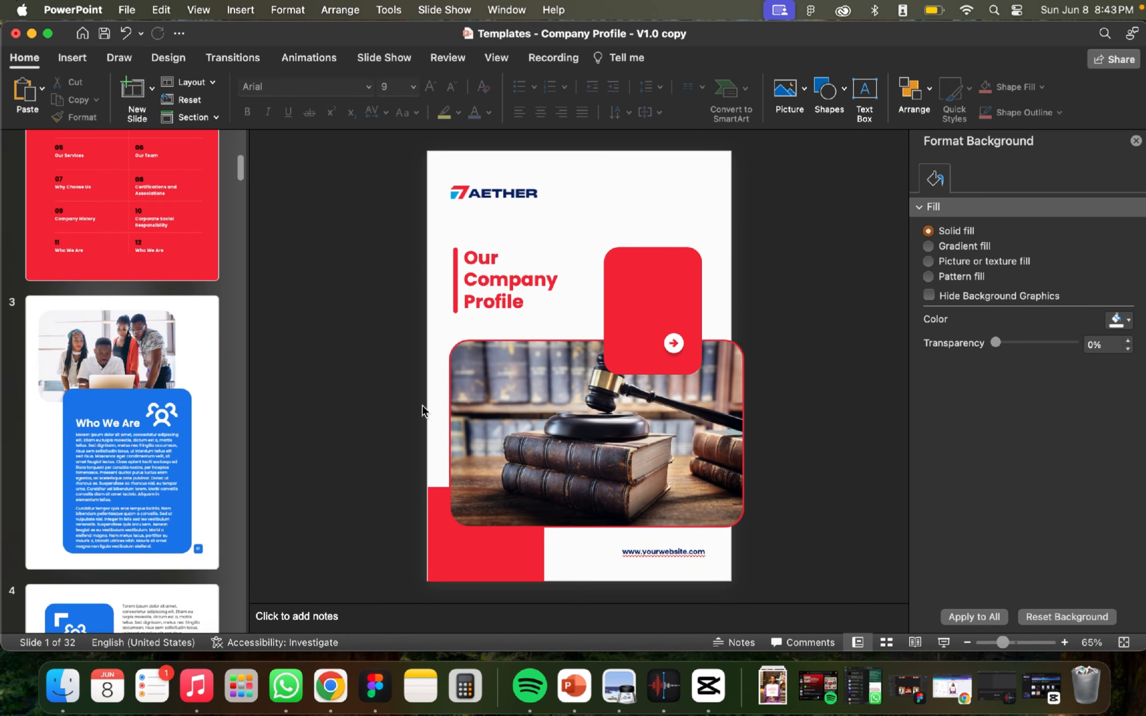
pyautogui.click(124, 438)
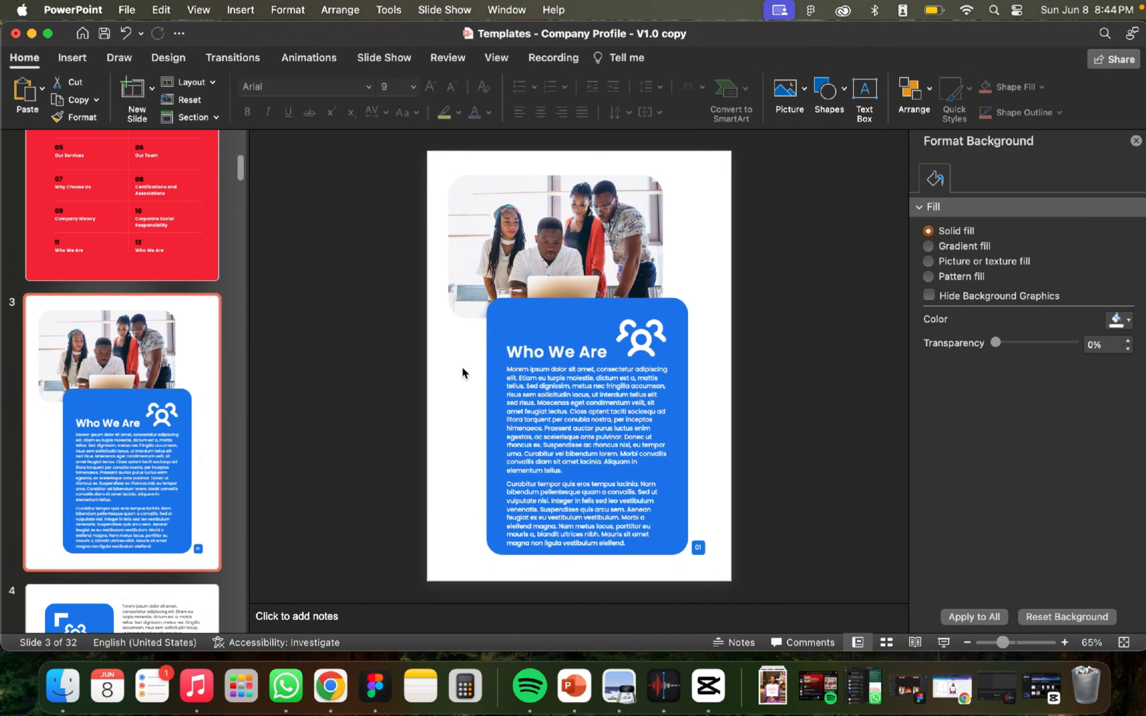
pyautogui.scroll(-2, 127, 442)
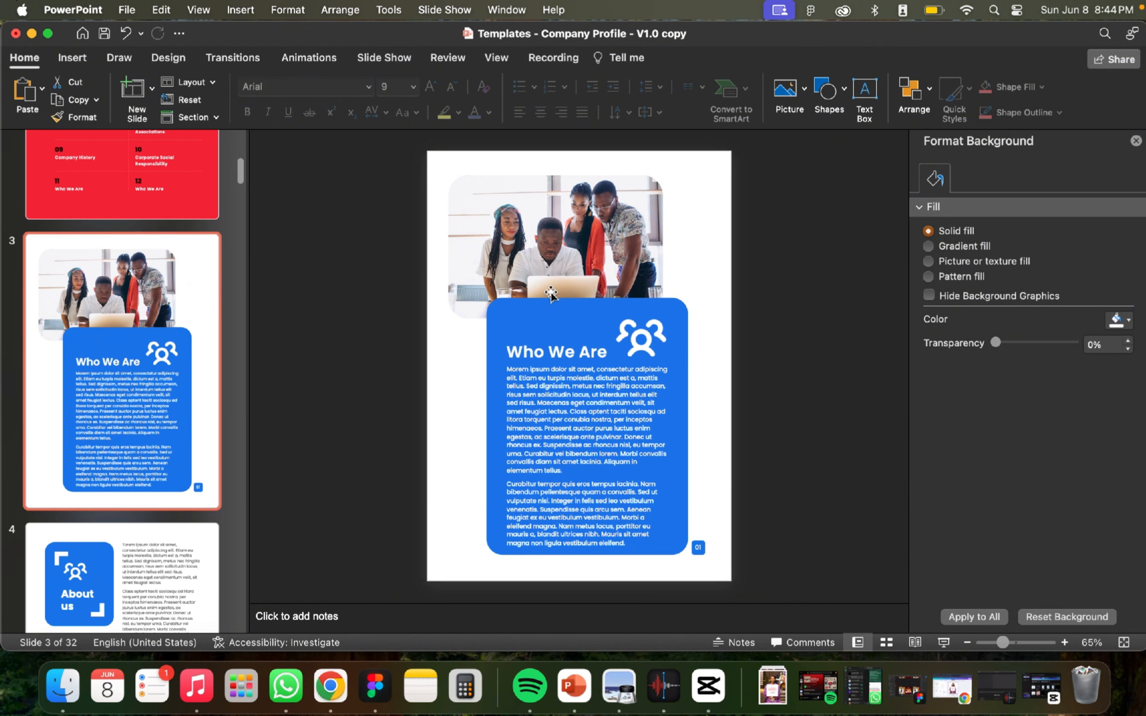
# Step: Place the cursor in the Who We Are body text and open the Company Profile - Aether Technologies Limited Word document from the Resources folder
pyautogui.click(550, 393)
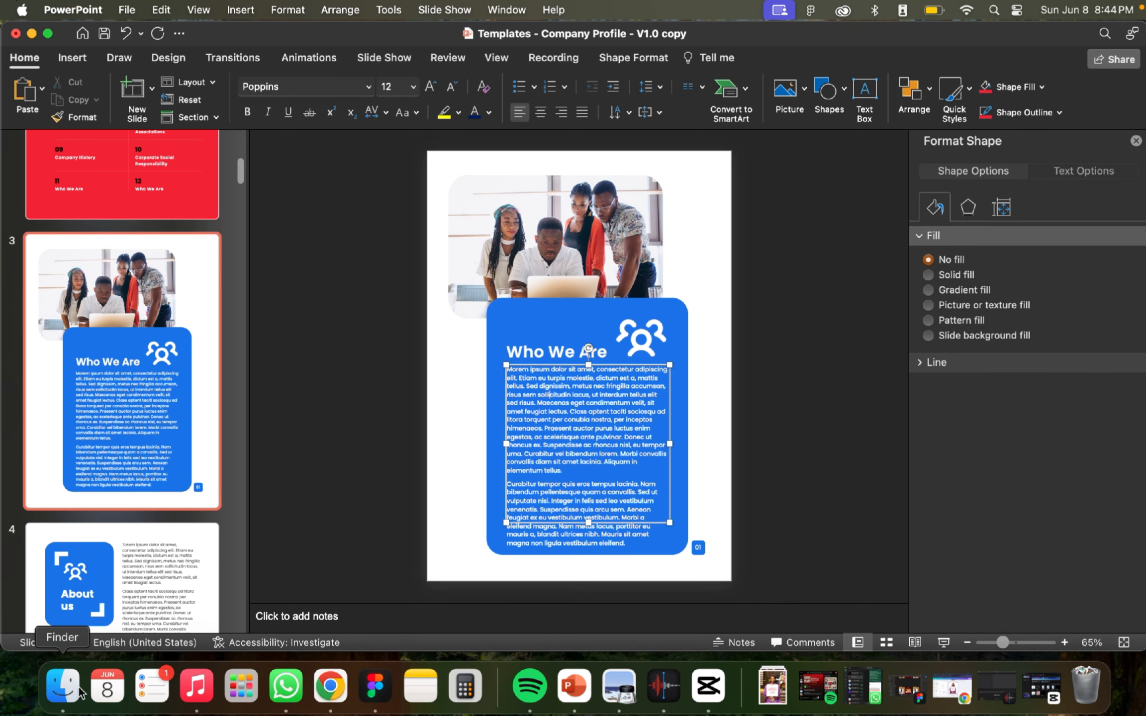
pyautogui.click(49, 699)
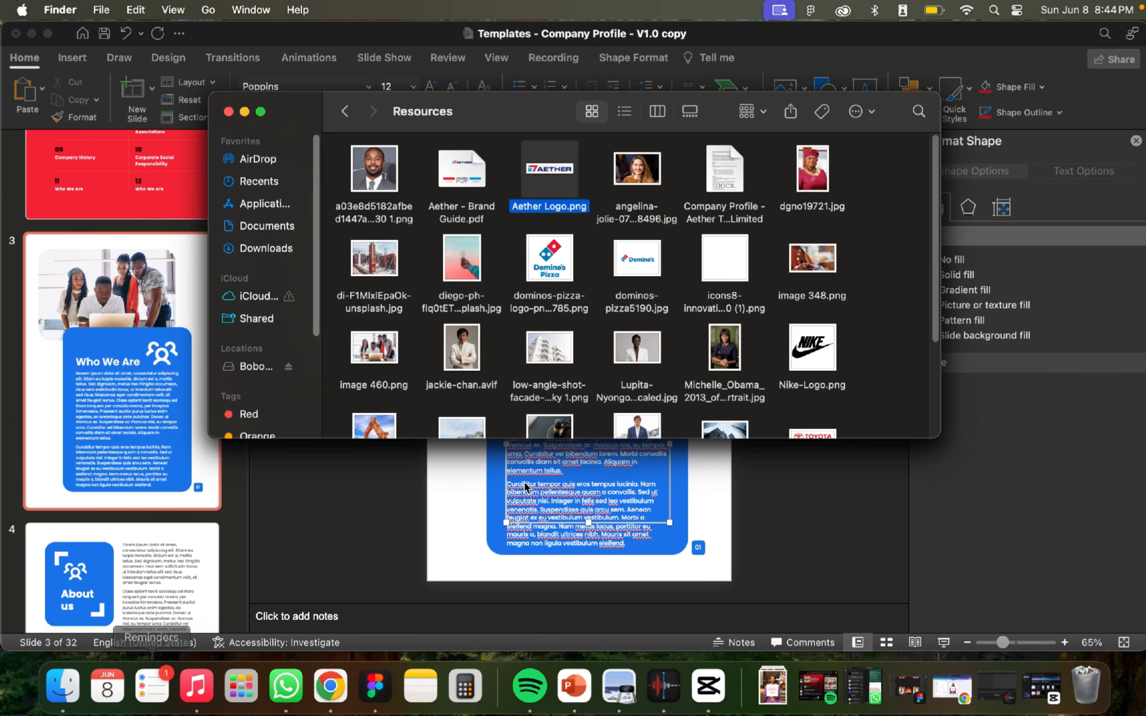
pyautogui.click(742, 184)
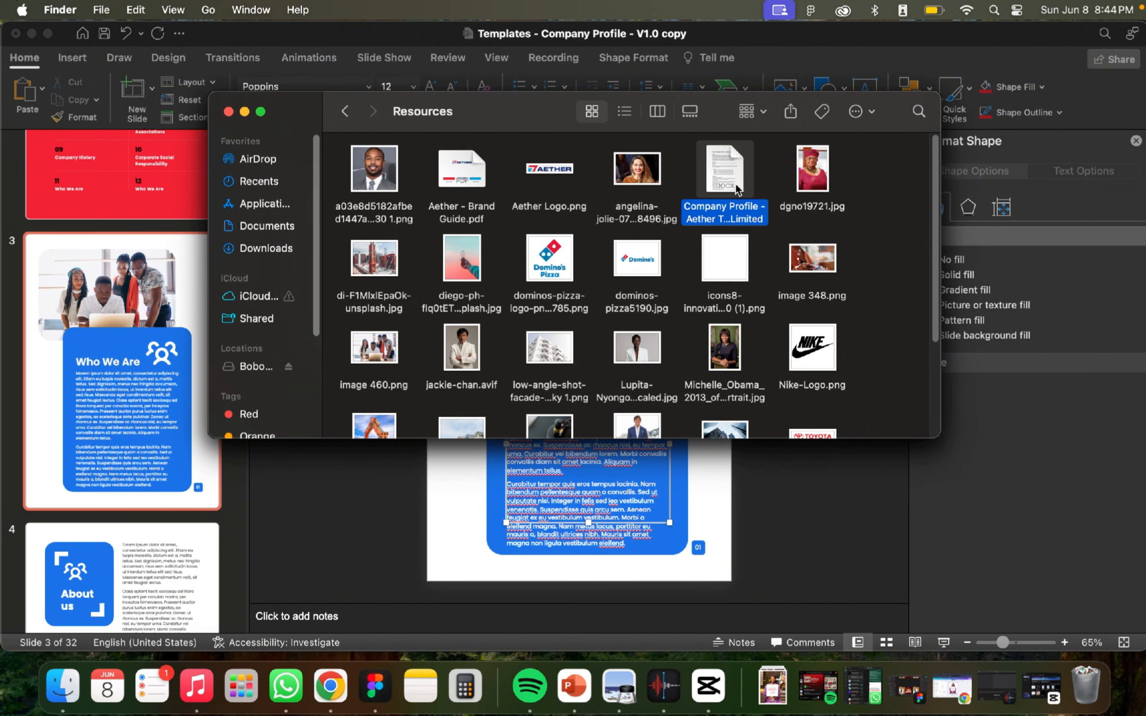
pyautogui.doubleClick(735, 184)
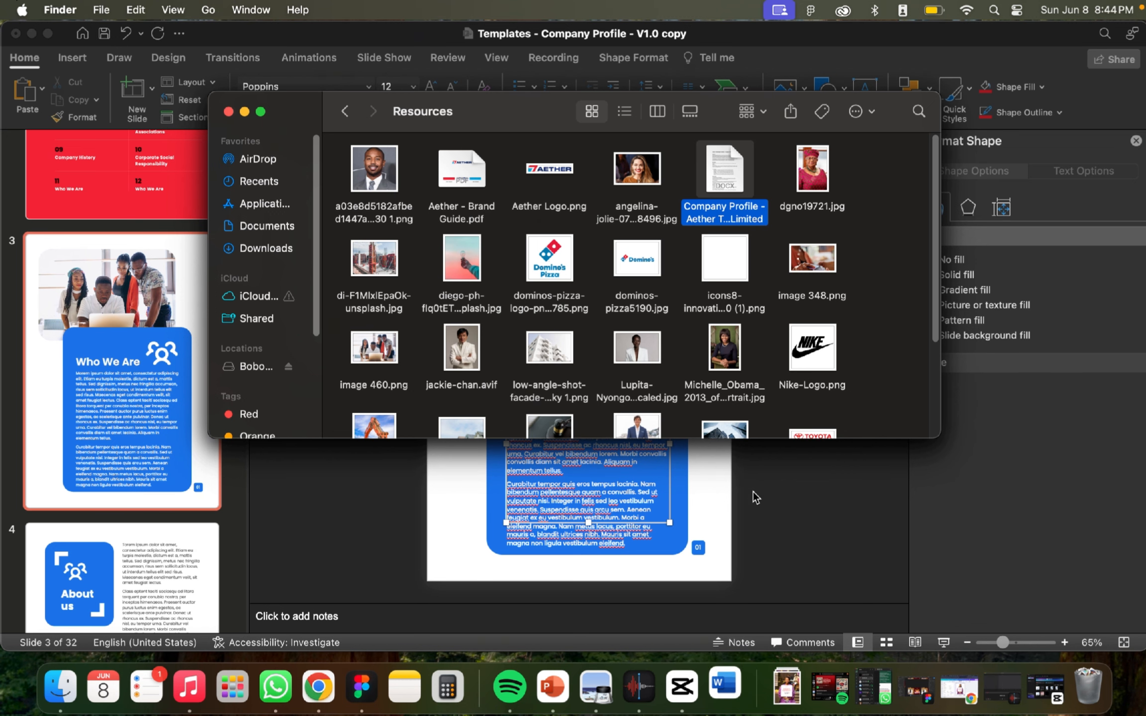
pyautogui.click(725, 696)
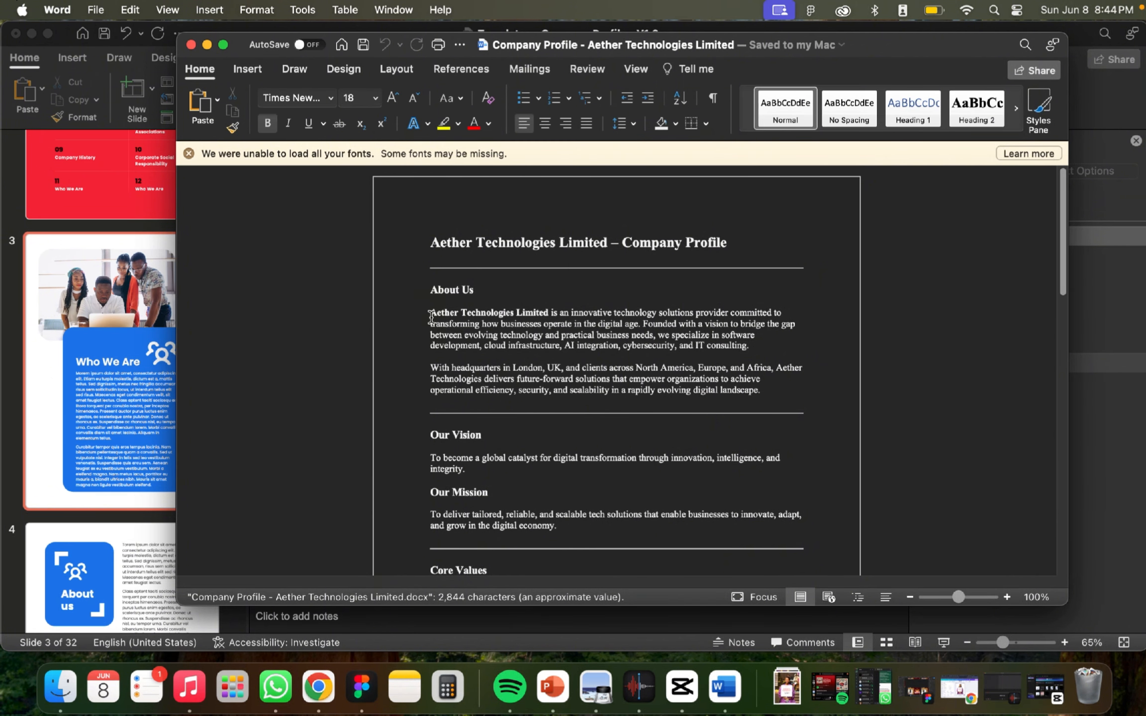
# Step: Replace the Who We Are placeholder text in PowerPoint with the two About Us paragraphs copied from the Word document
pyautogui.moveTo(431, 317); pyautogui.dragTo(764, 400)
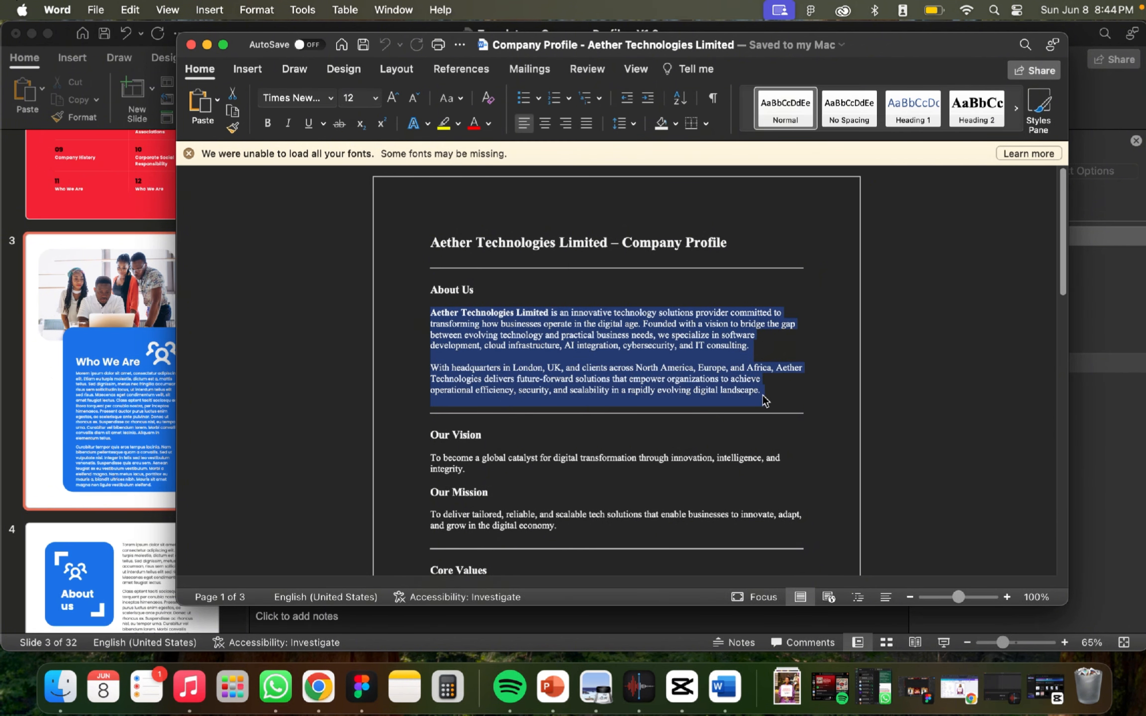
pyautogui.click(128, 392)
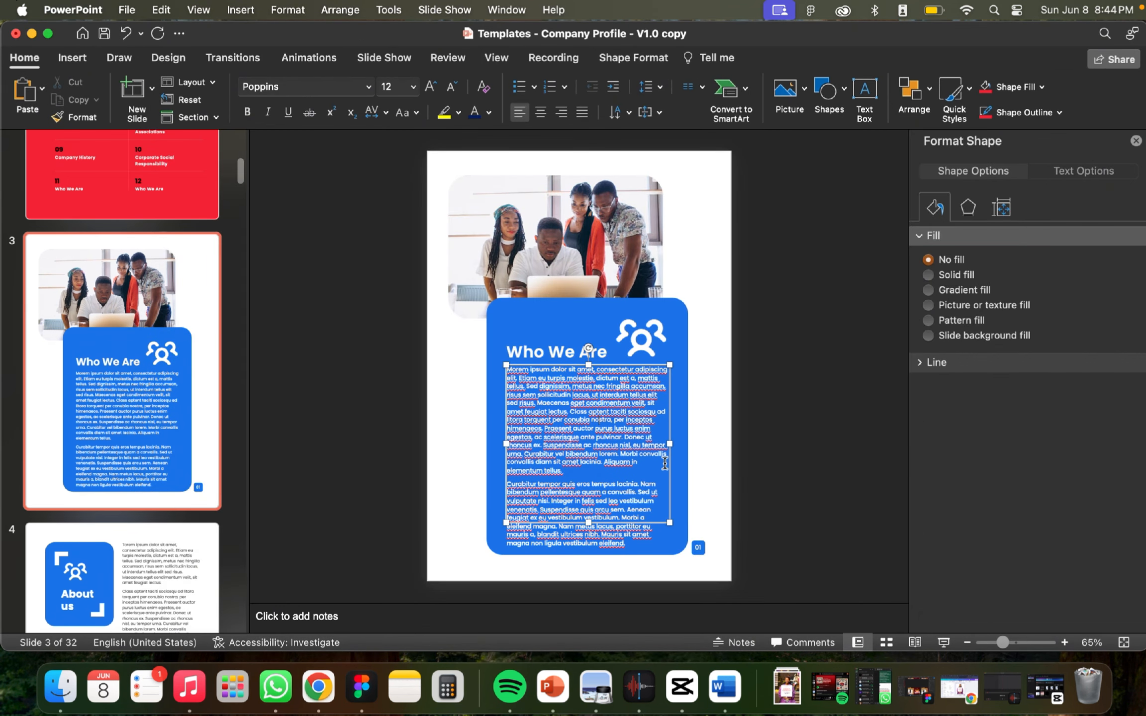
pyautogui.press('super+a')
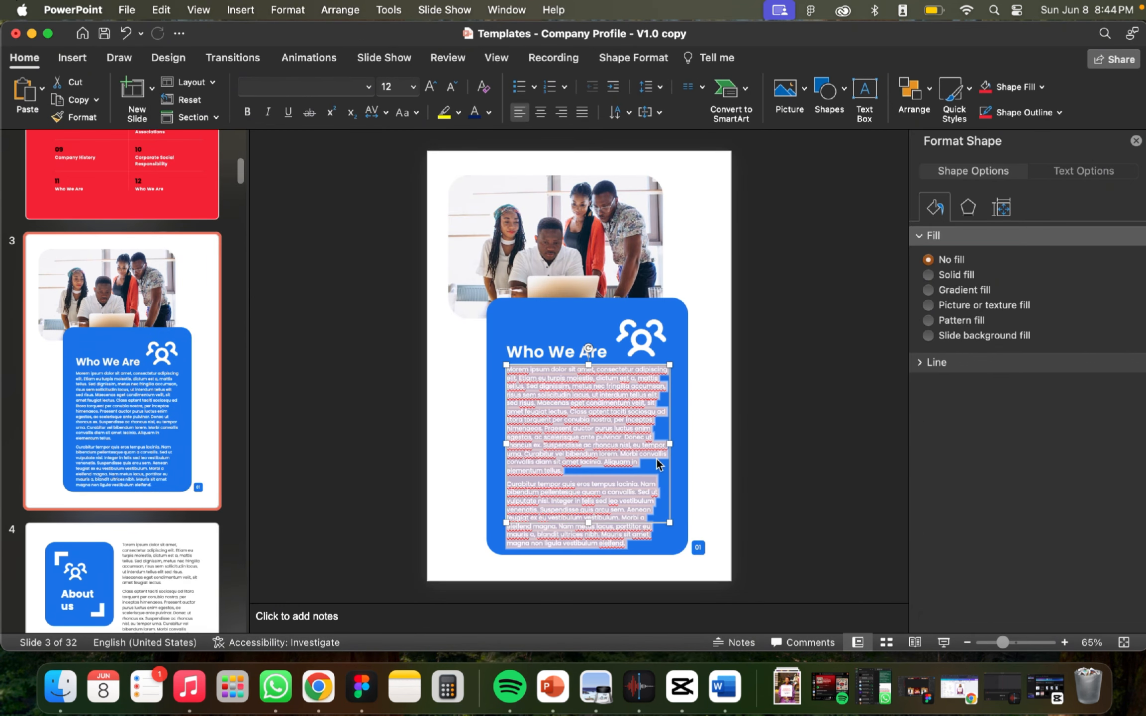
pyautogui.write('Aether Technologies Limited is an innovative technology solutions provider committed to transforming how businesses operate in the digital age. Founded with a vision to bridge the gap between evolving technology and practical business needs, we specialize in software development, cloud infrastructure, AI integration, cybersecurity, and IT consulting. With headquarters in London, UK, and clients across North America, Europe, and Africa, Aether Technologies delivers future-forward solutions that empower organizations to achieve operational efficiency, security, and scalability in a rapidly evolving digital landscape.')
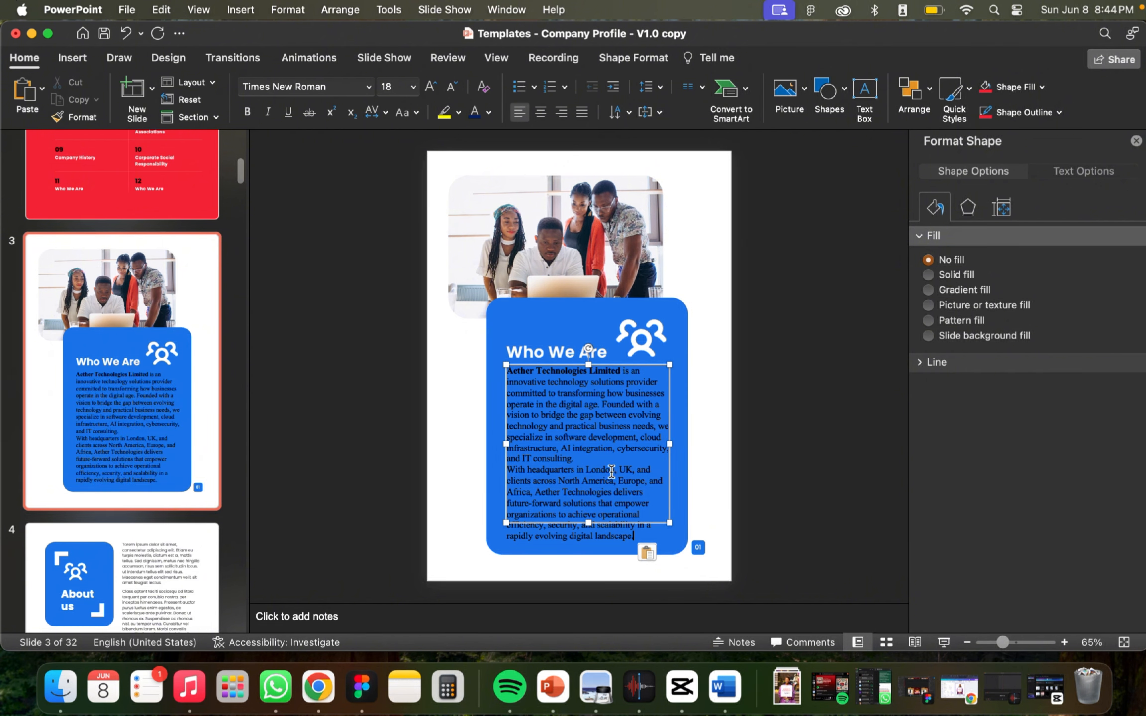
# Step: Set the pasted Who We Are text to 12 pt and color it white
pyautogui.click(671, 410)
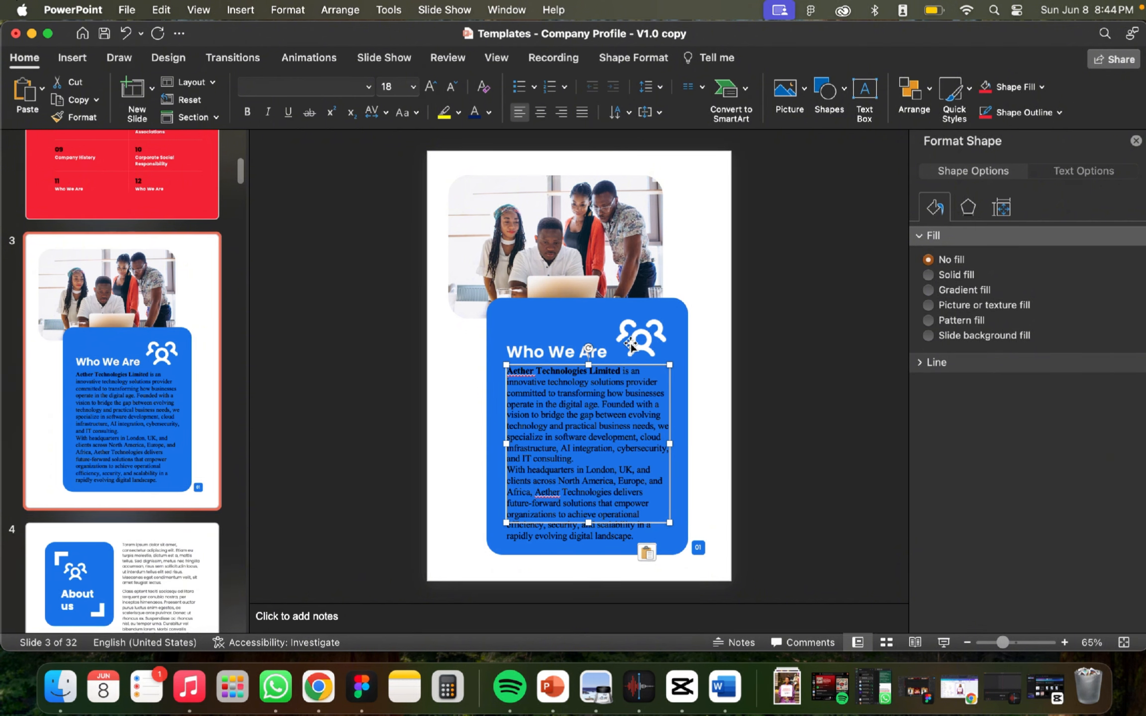
pyautogui.click(413, 87)
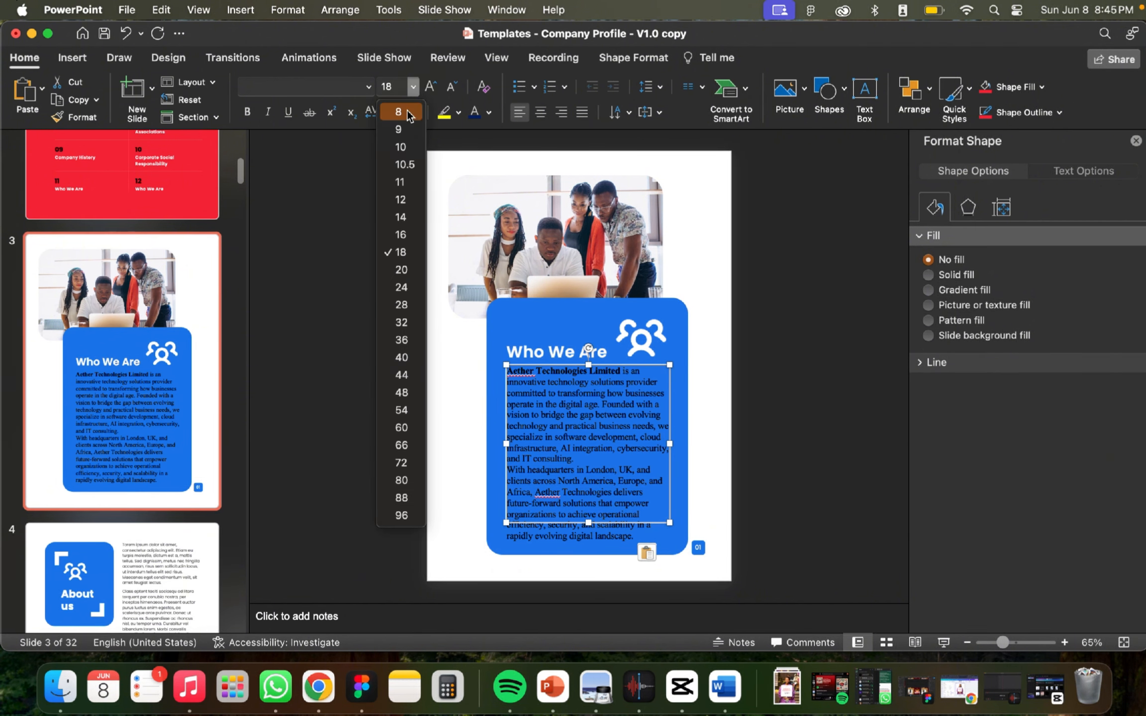
pyautogui.click(409, 199)
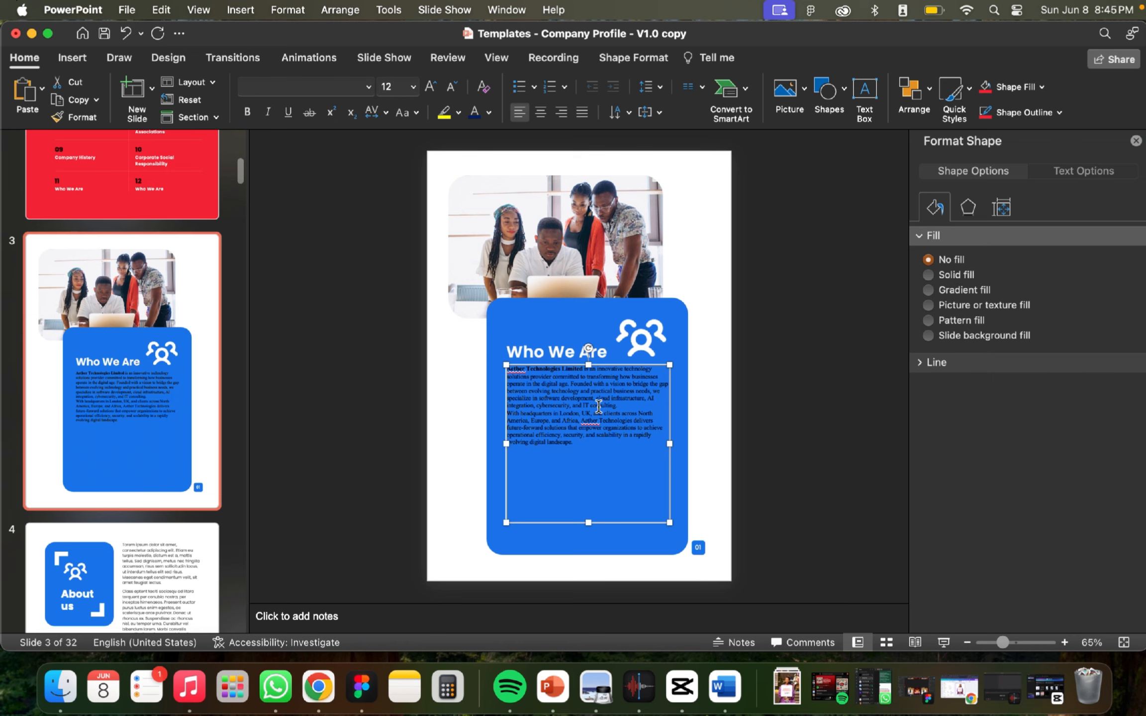
pyautogui.click(351, 87)
pyautogui.click(669, 390)
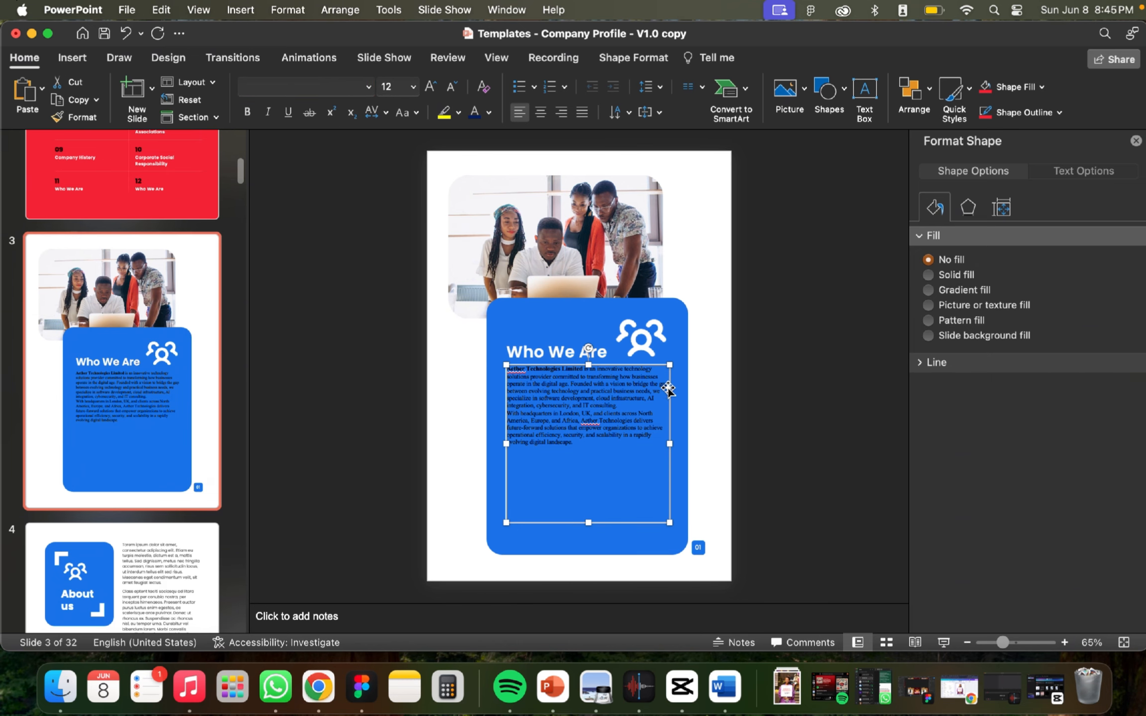
pyautogui.click(491, 119)
pyautogui.click(477, 157)
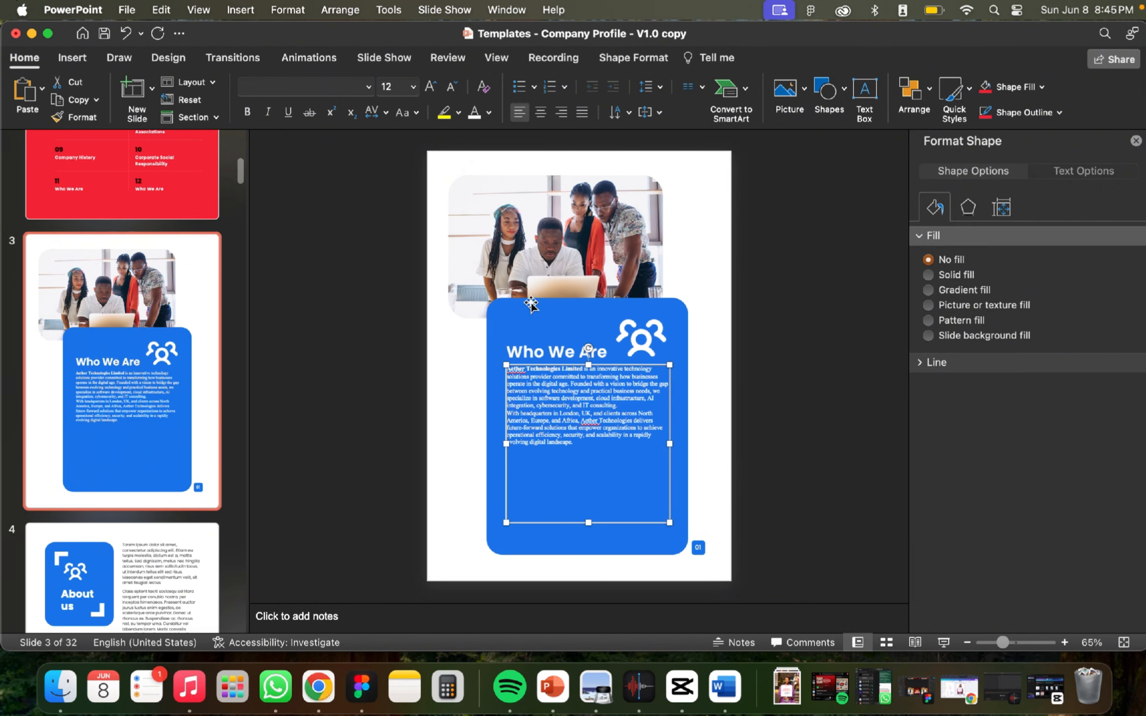
# Step: Insert a blank line between the two paragraphs of the Who We Are text
pyautogui.click(627, 406)
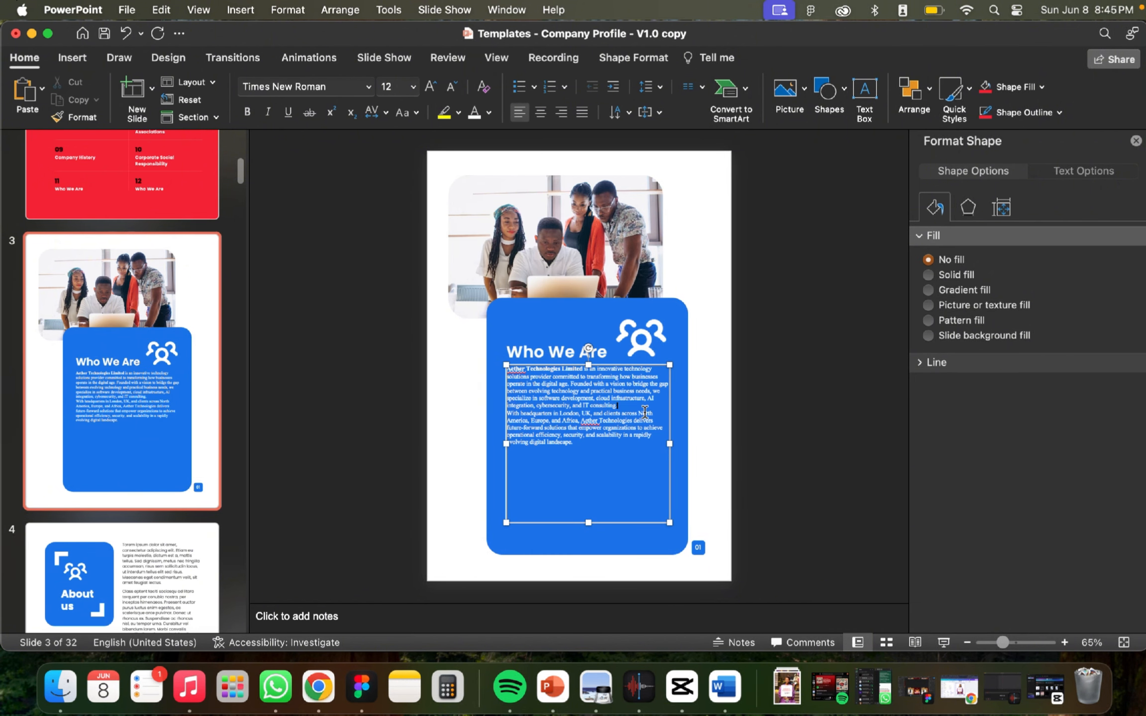
pyautogui.press('Return')
pyautogui.click(670, 414)
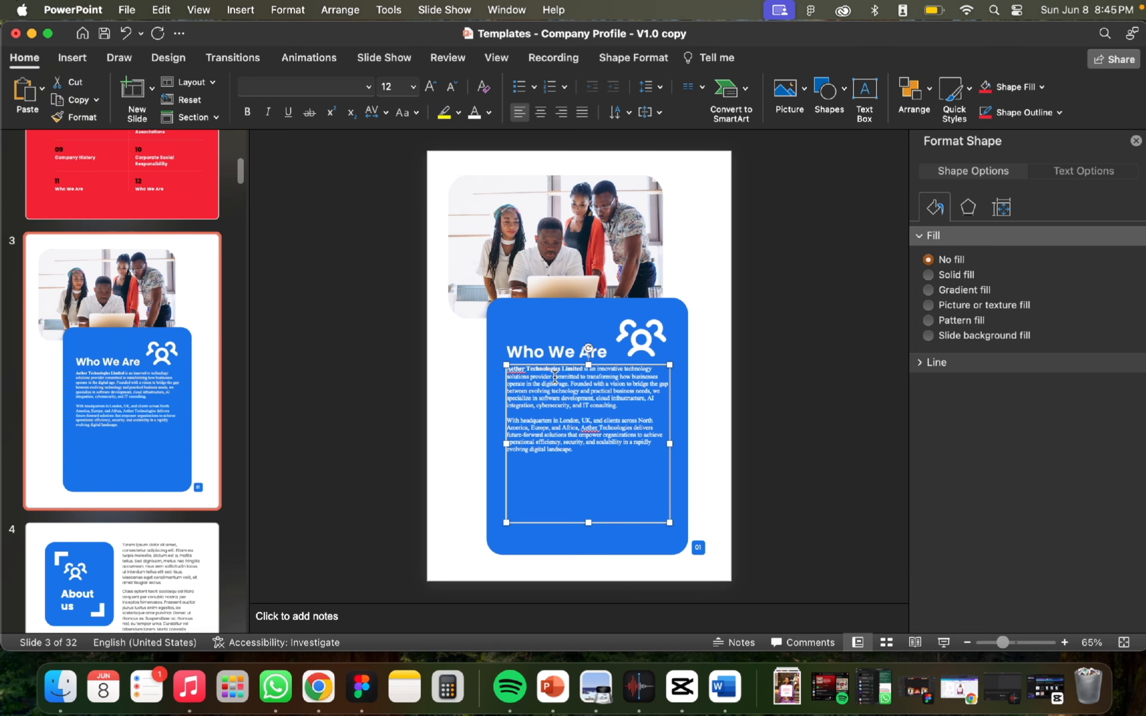
# Step: Check the font of the Who We Are heading and set the body text below it to Poppins
pyautogui.click(556, 351)
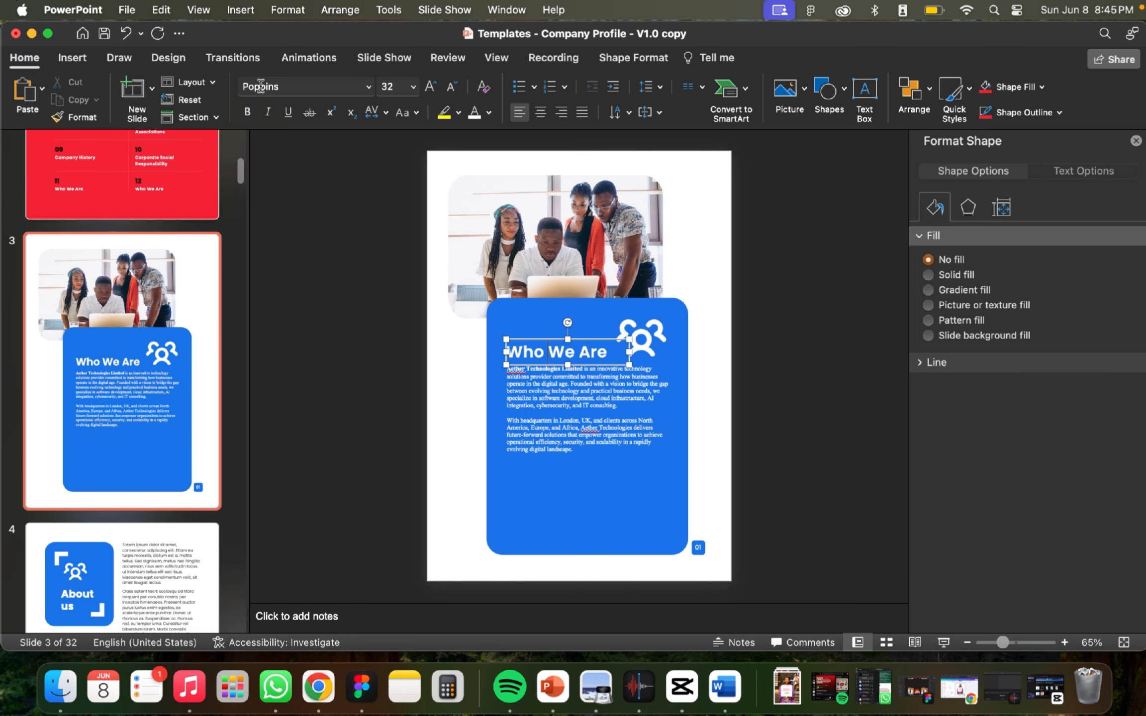
pyautogui.click(647, 404)
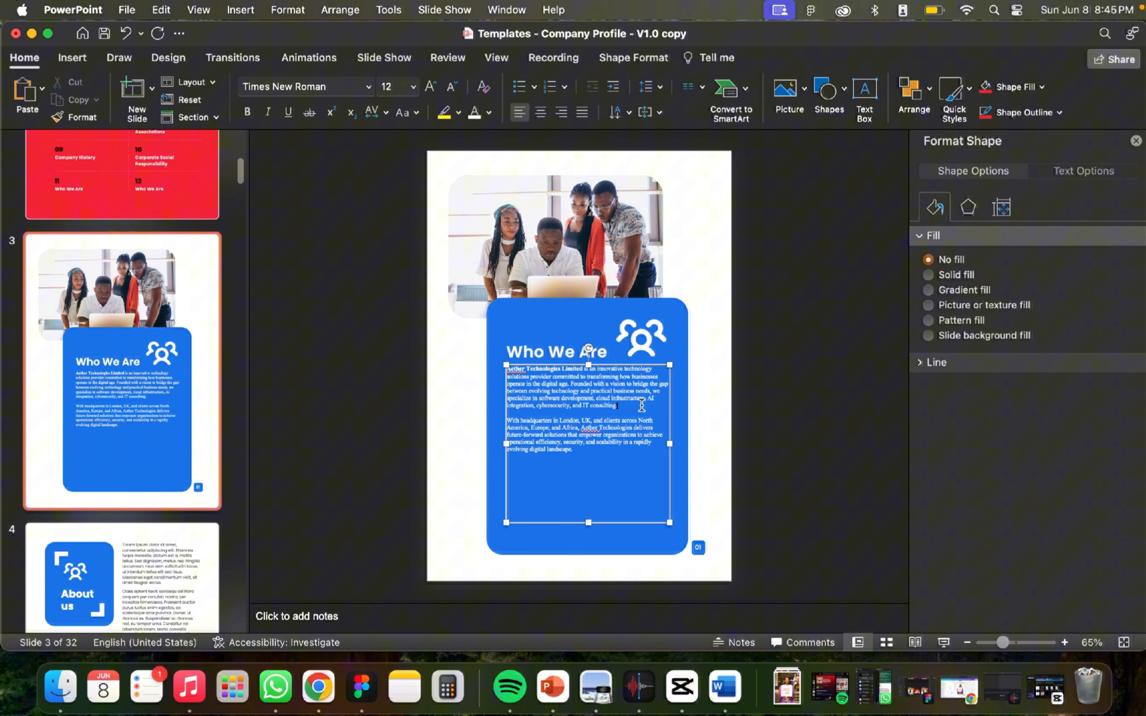
pyautogui.click(669, 405)
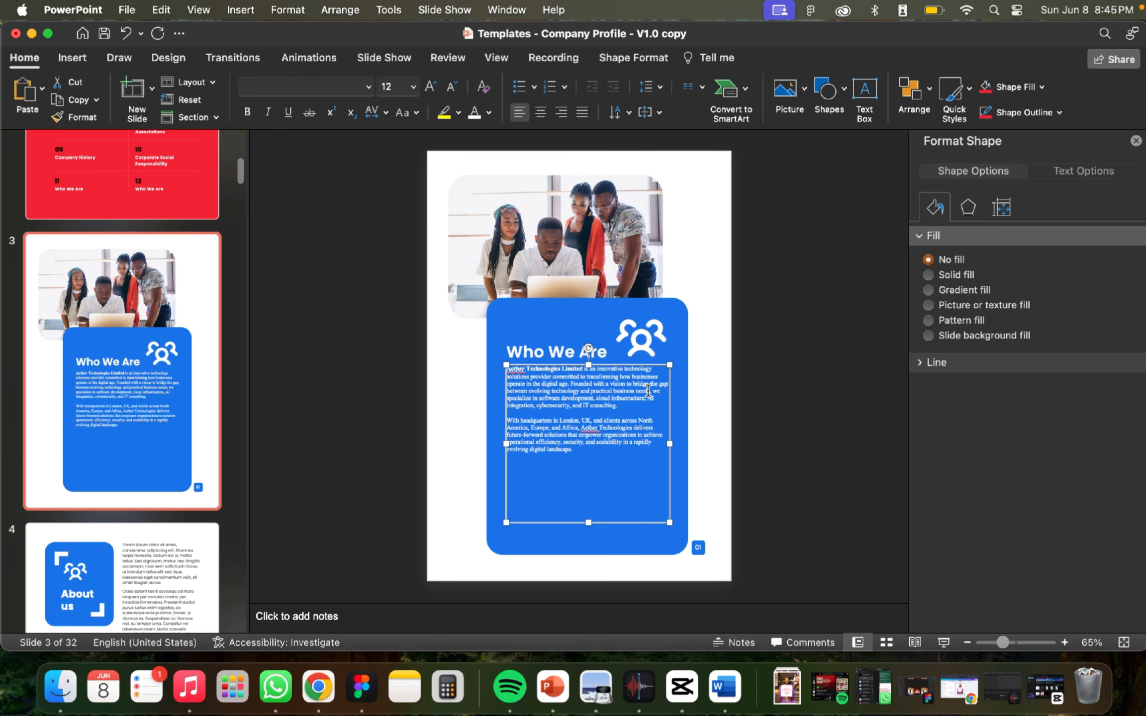
pyautogui.click(291, 85)
pyautogui.write('Poppins')
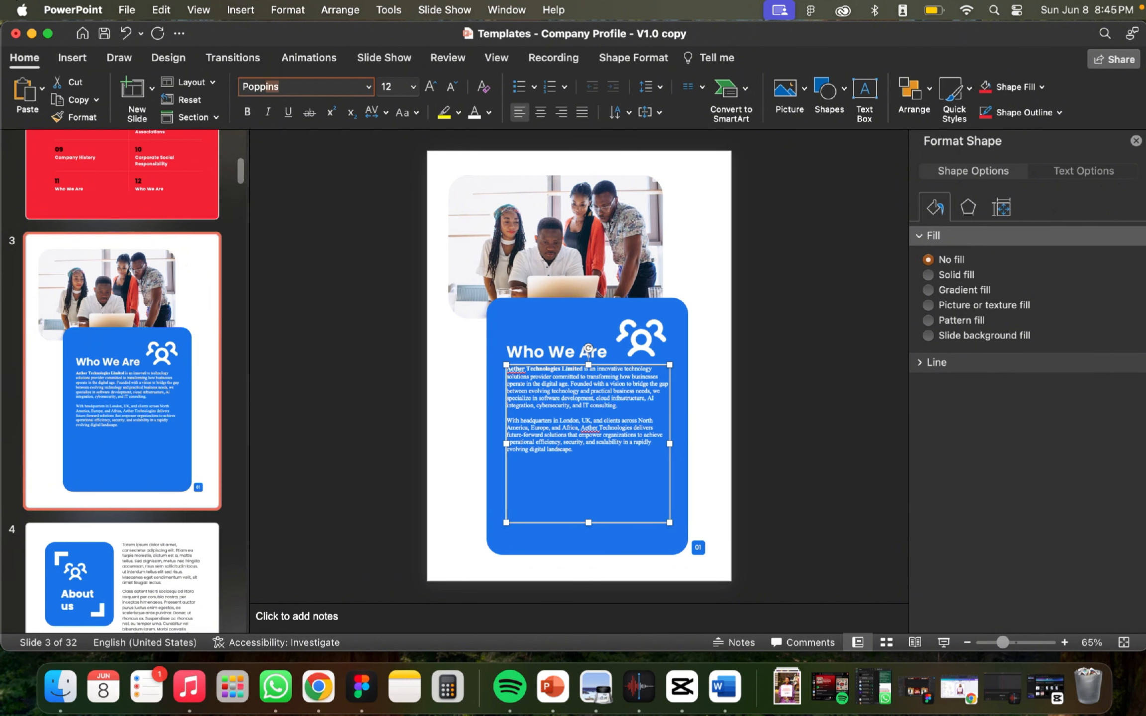
pyautogui.press('Return')
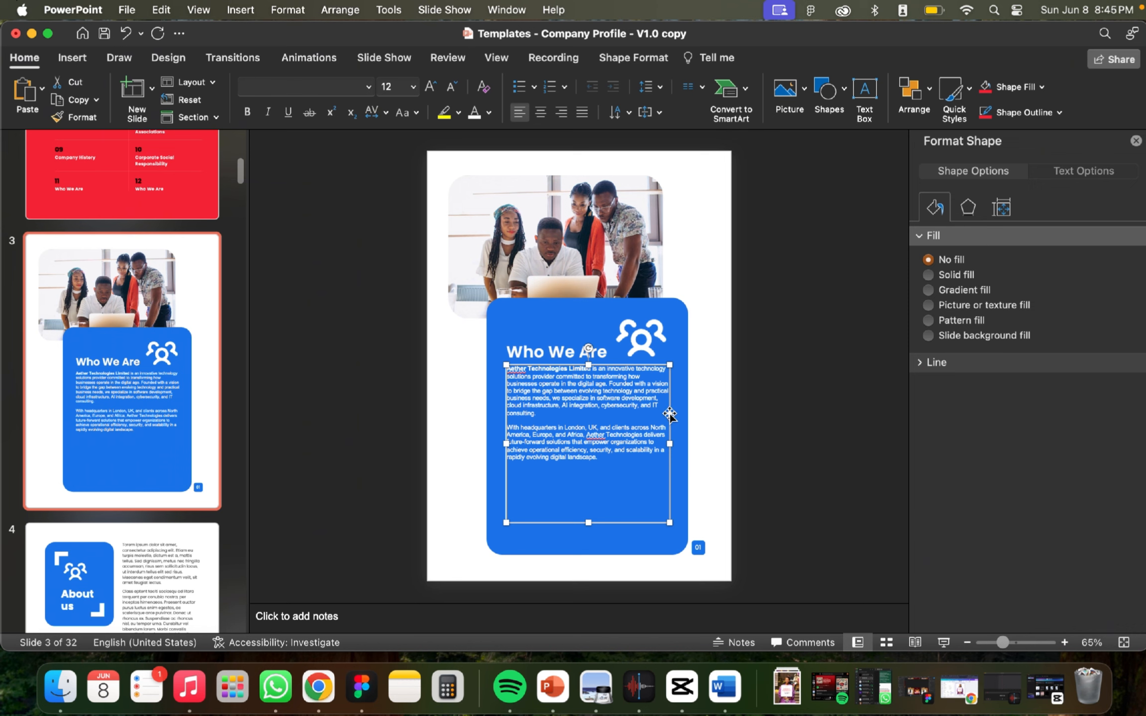
pyautogui.click(753, 413)
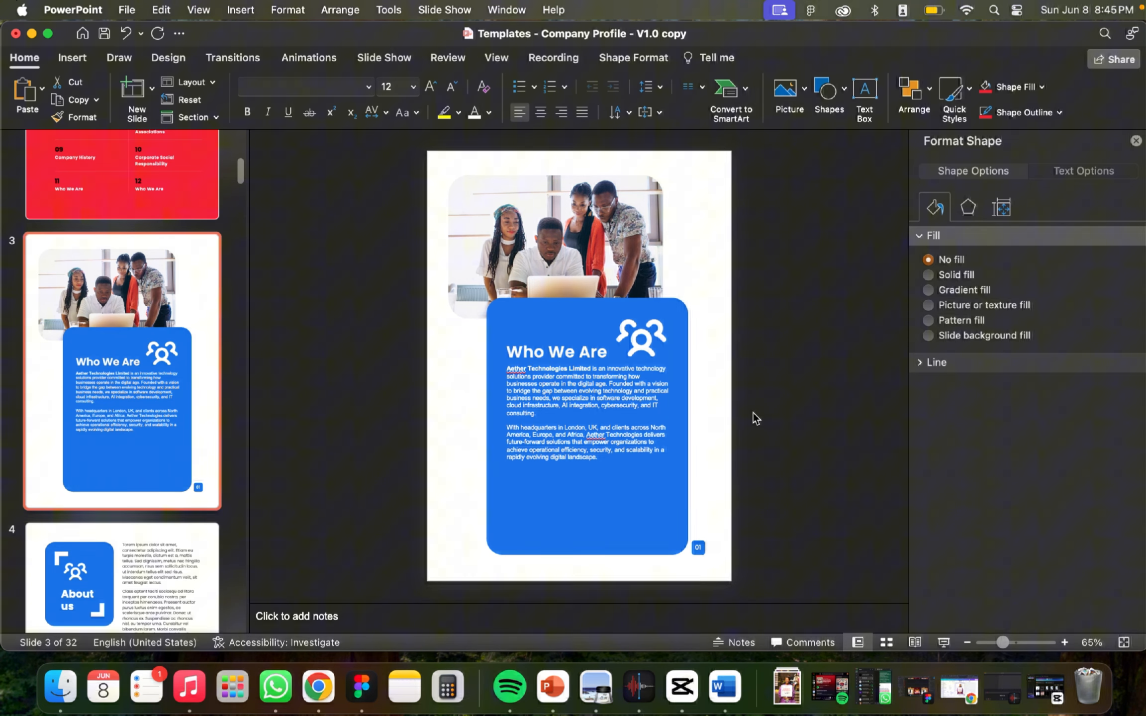
# Step: Shorten the blue box and the body text box from below so both end just under the second paragraph
pyautogui.click(598, 512)
pyautogui.moveTo(589, 558); pyautogui.dragTo(600, 478)
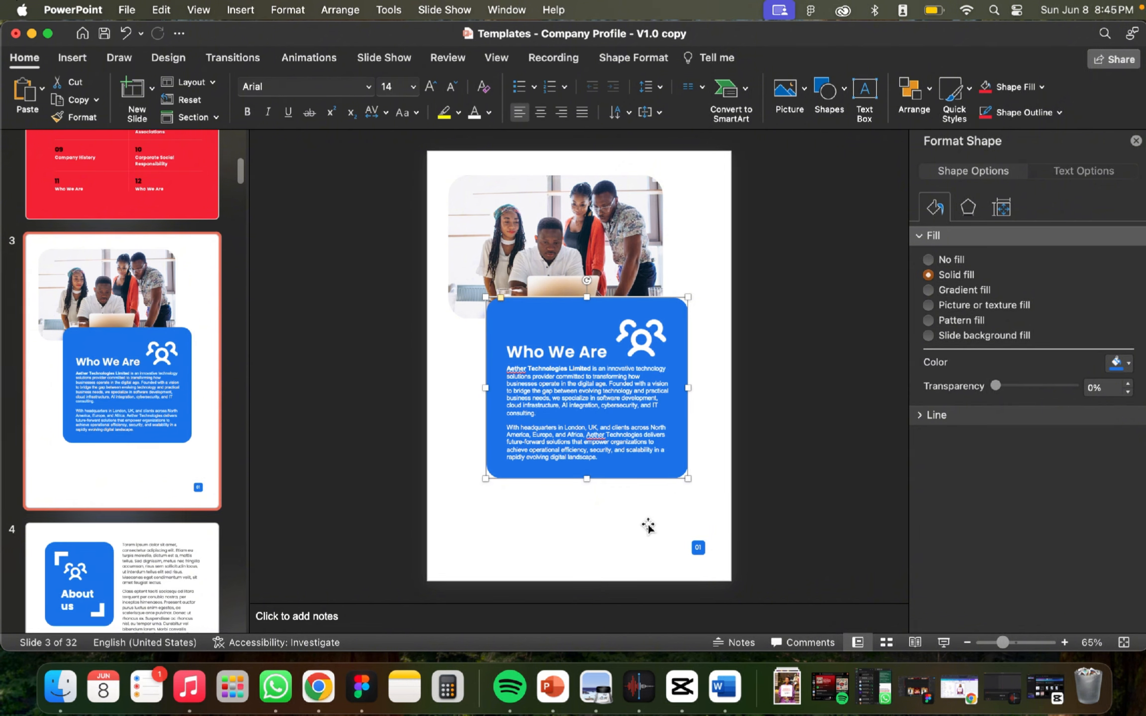
pyautogui.moveTo(719, 513); pyautogui.dragTo(431, 264)
pyautogui.click(622, 371)
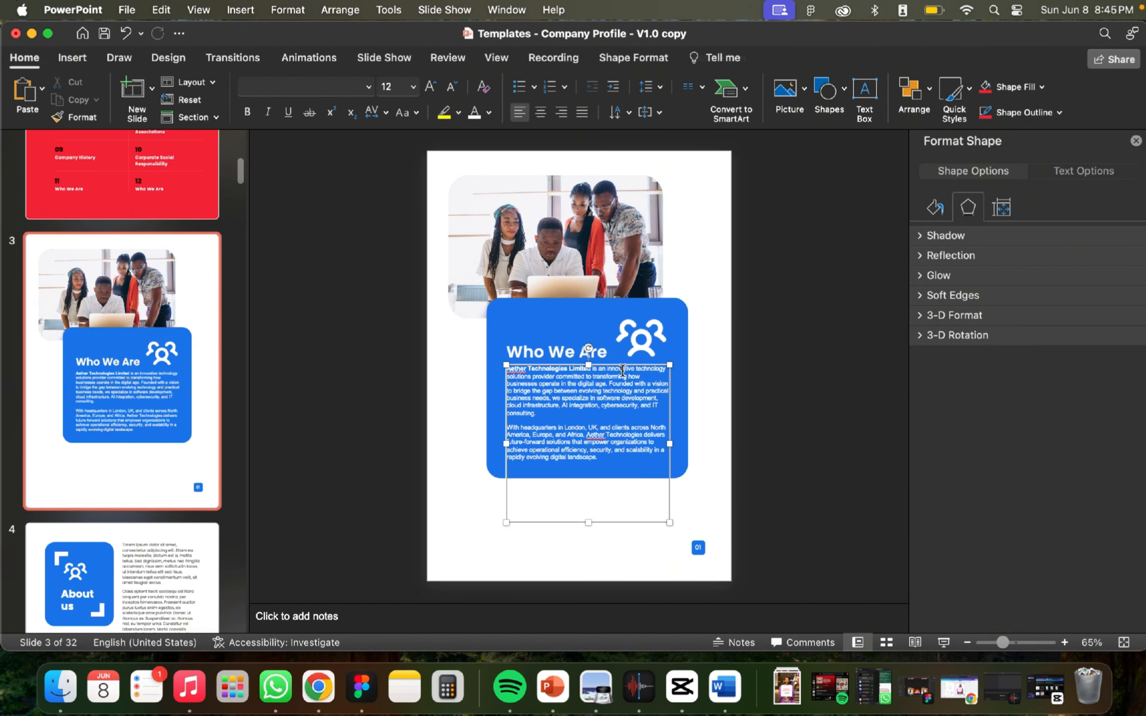
pyautogui.moveTo(590, 524); pyautogui.dragTo(603, 465)
# Step: Move the blue box together with its heading, icon and body text down, clear of the team photo
pyautogui.click(719, 513)
pyautogui.moveTo(719, 514); pyautogui.dragTo(455, 271)
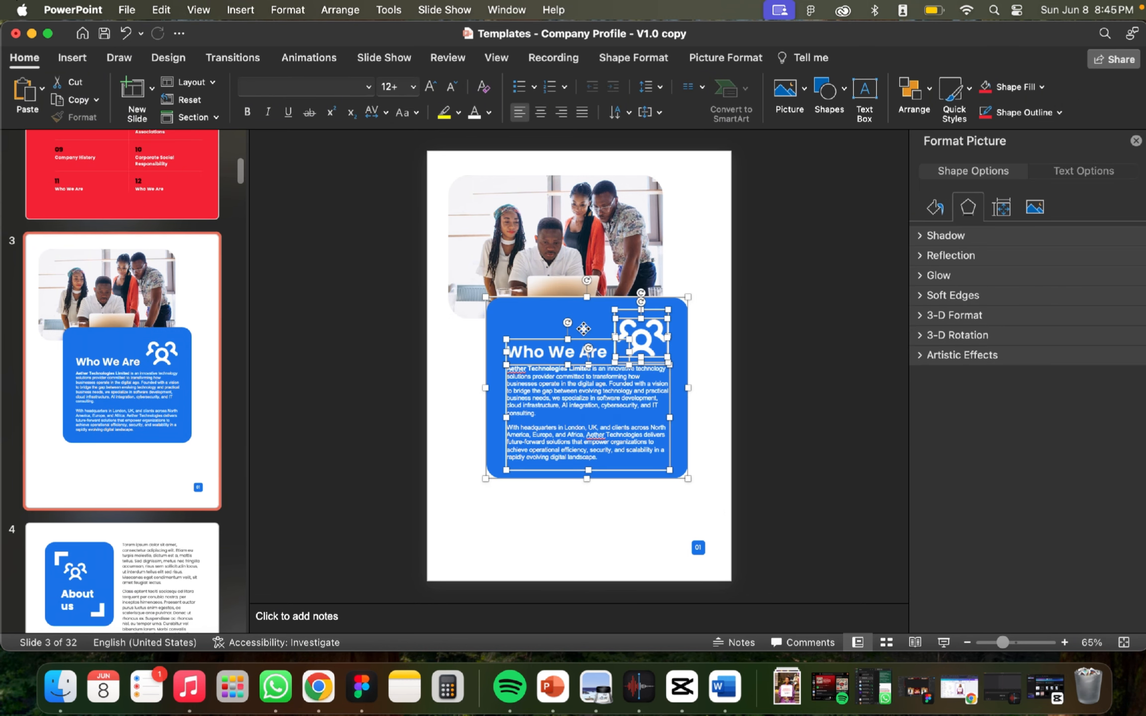
pyautogui.moveTo(593, 333); pyautogui.dragTo(588, 377)
# Step: Try reducing the team photo's height and width from its side handles, undoing each resize
pyautogui.click(601, 294)
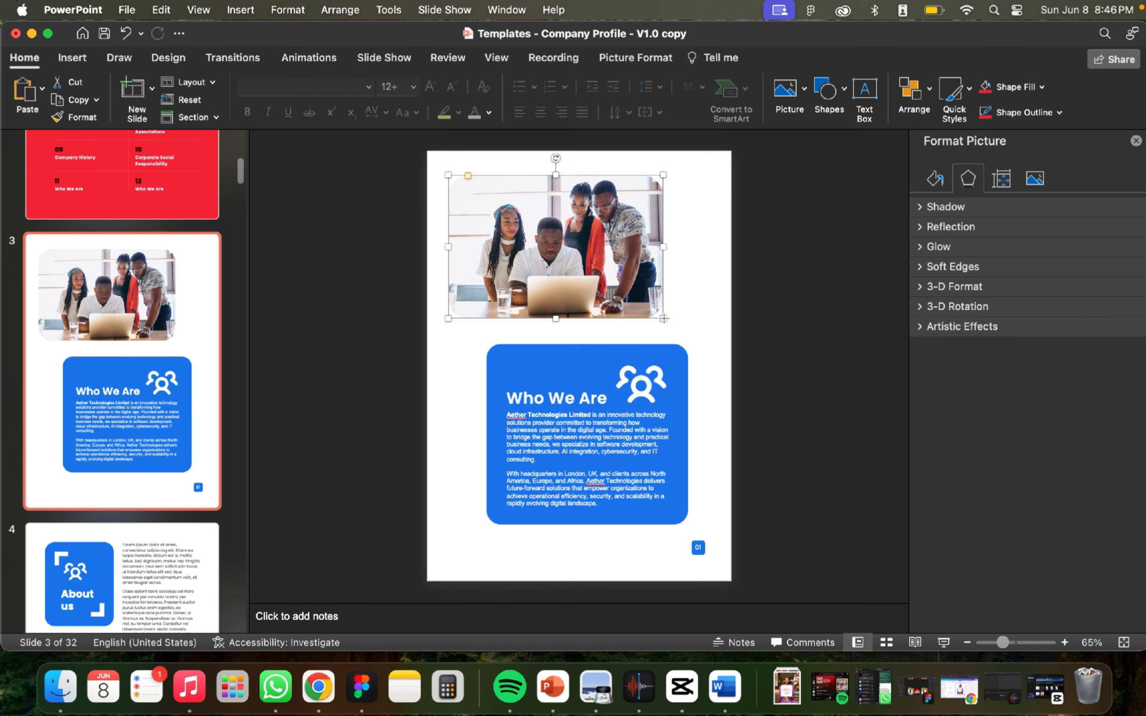
pyautogui.moveTo(558, 312); pyautogui.dragTo(557, 283)
pyautogui.press('super+z')
pyautogui.moveTo(663, 247); pyautogui.dragTo(585, 258)
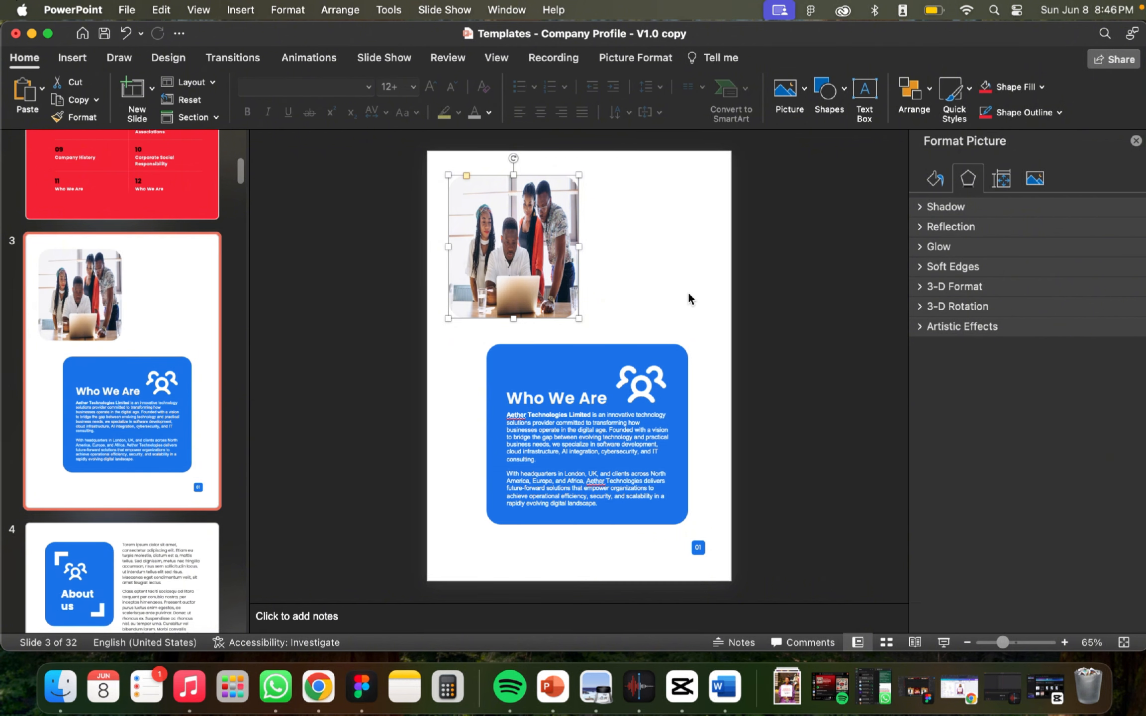
pyautogui.press('super+z')
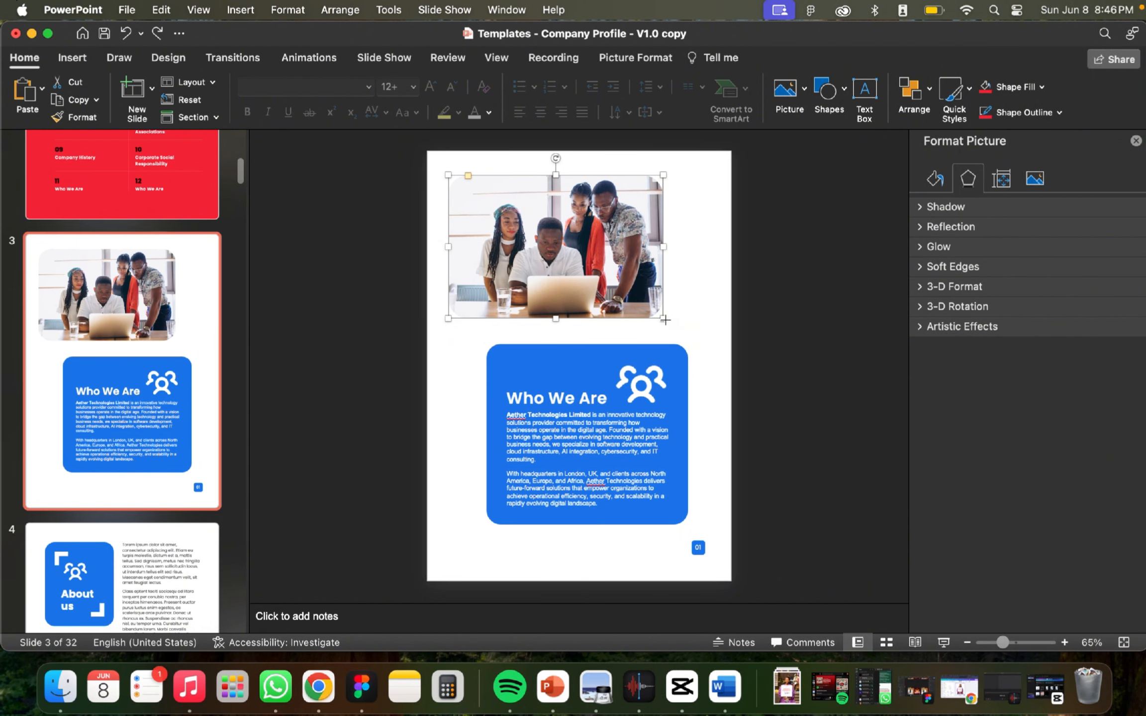
# Step: Enlarge the team photo proportionally and move it down so its lower edge sits behind the blue box
pyautogui.moveTo(667, 321); pyautogui.dragTo(692, 340)
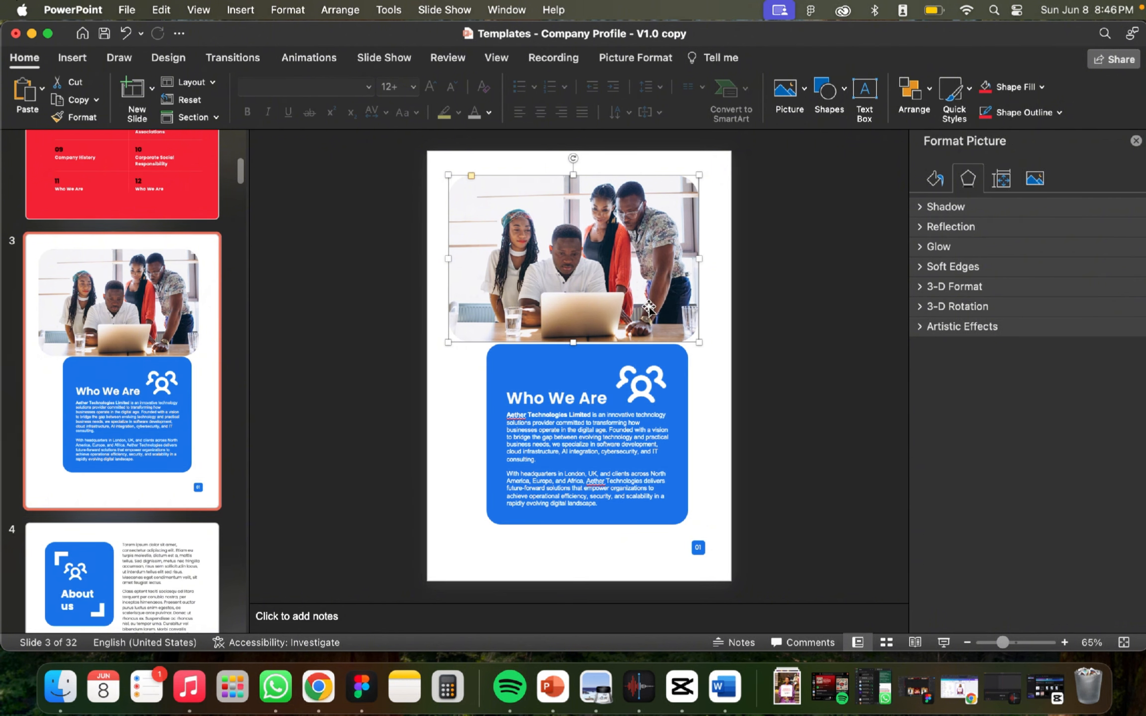
pyautogui.moveTo(651, 286); pyautogui.dragTo(658, 303)
pyautogui.click(725, 383)
pyautogui.press('super+z')
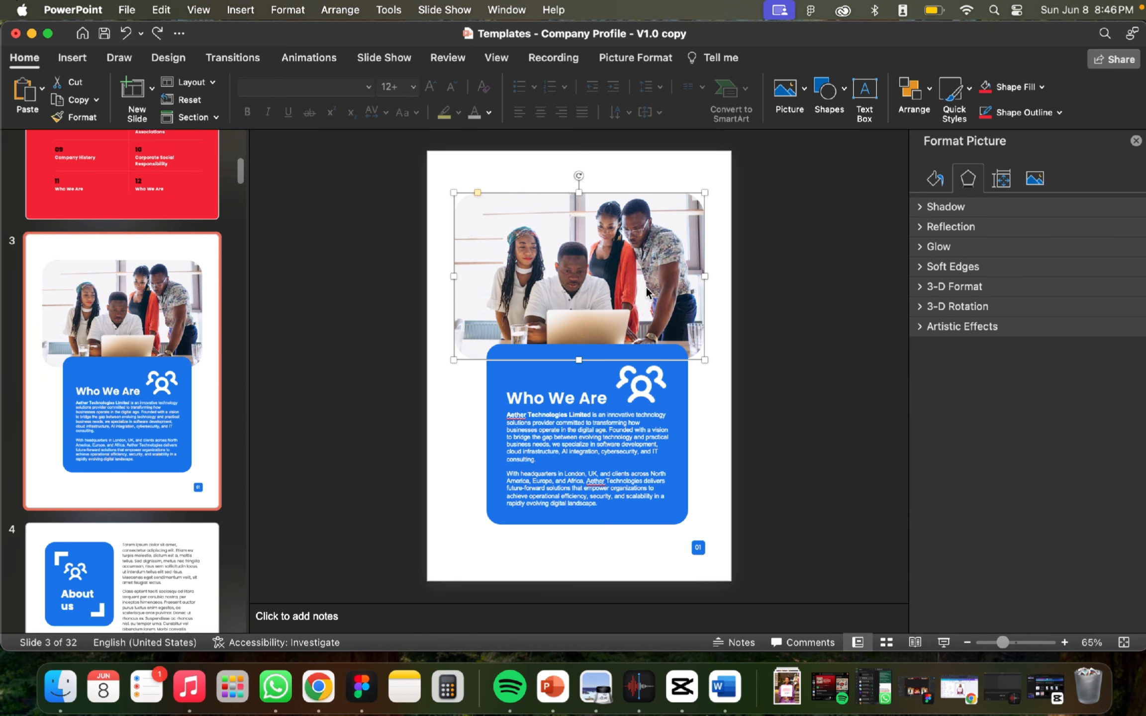
pyautogui.rightClick(648, 285)
pyautogui.moveTo(767, 355)
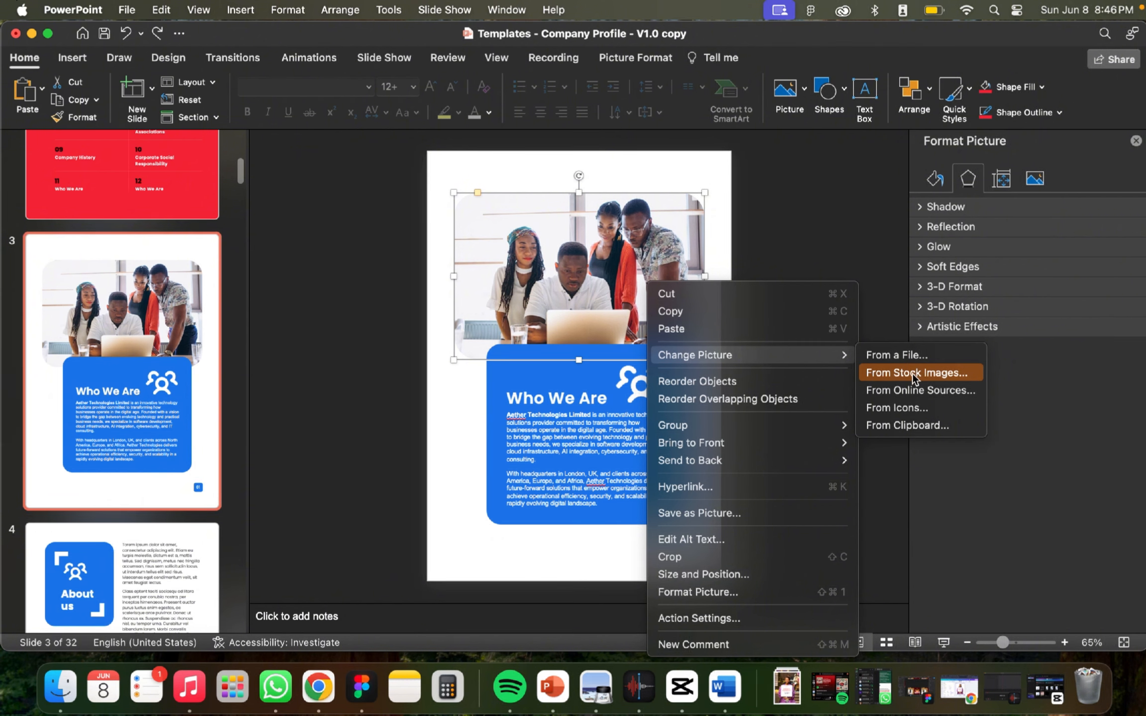
pyautogui.click(757, 170)
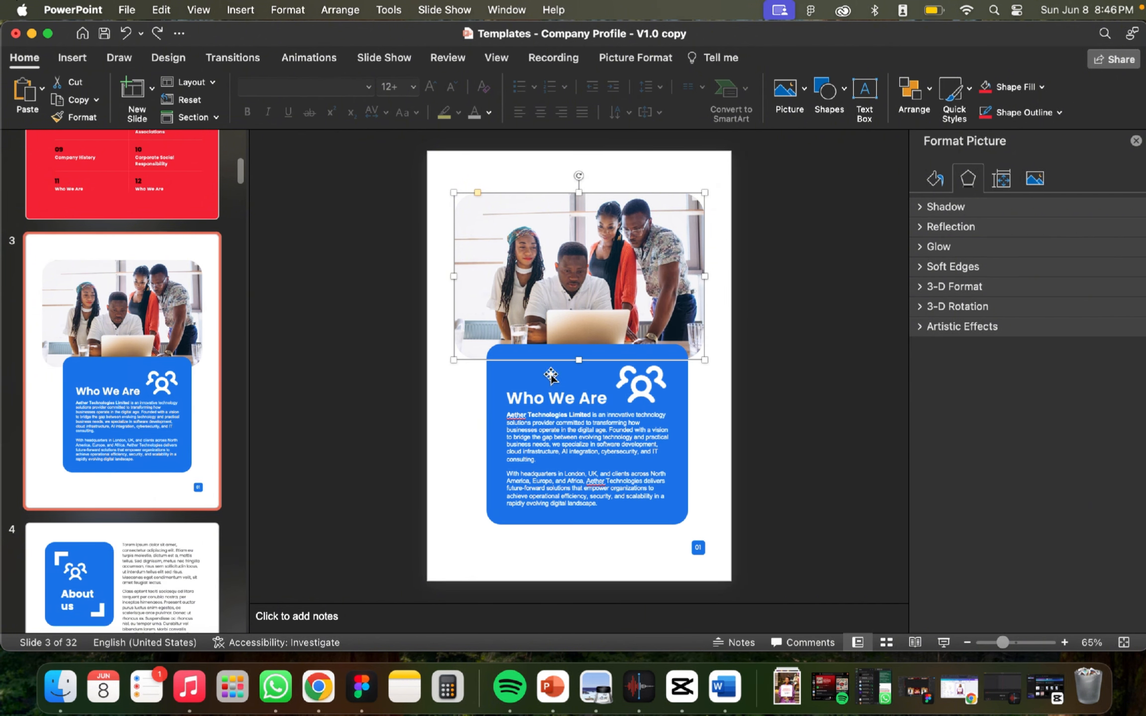
# Step: Fill the blue box behind the Who We Are text with the brand red
pyautogui.click(503, 383)
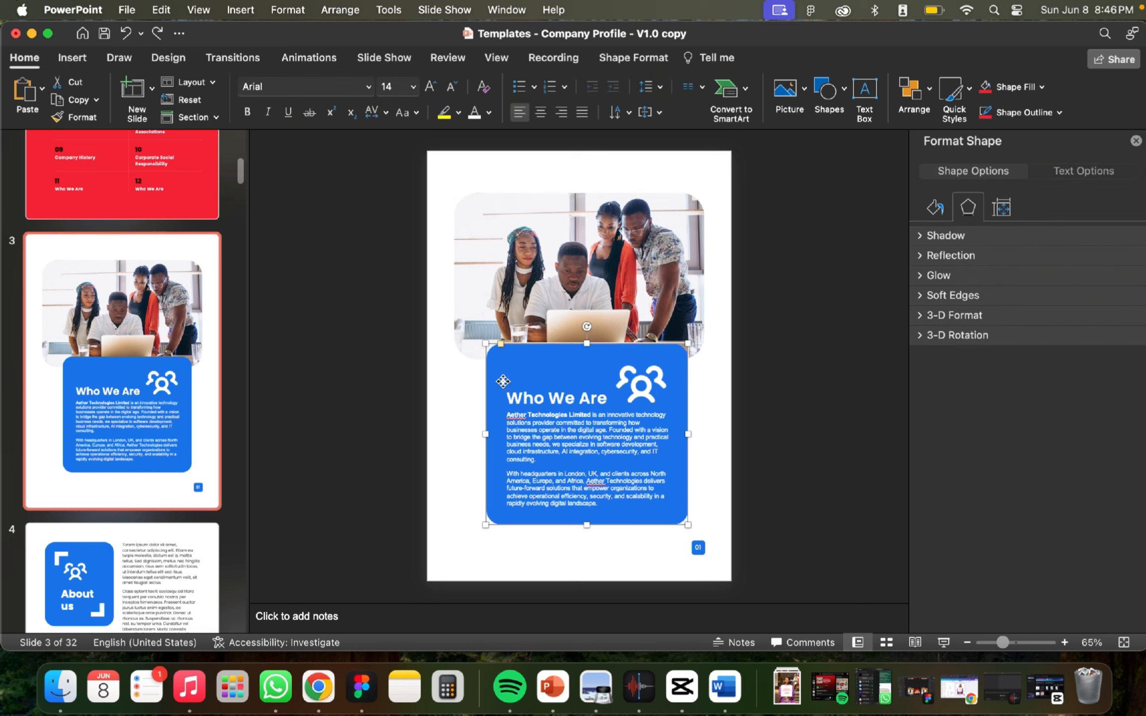
pyautogui.click(985, 92)
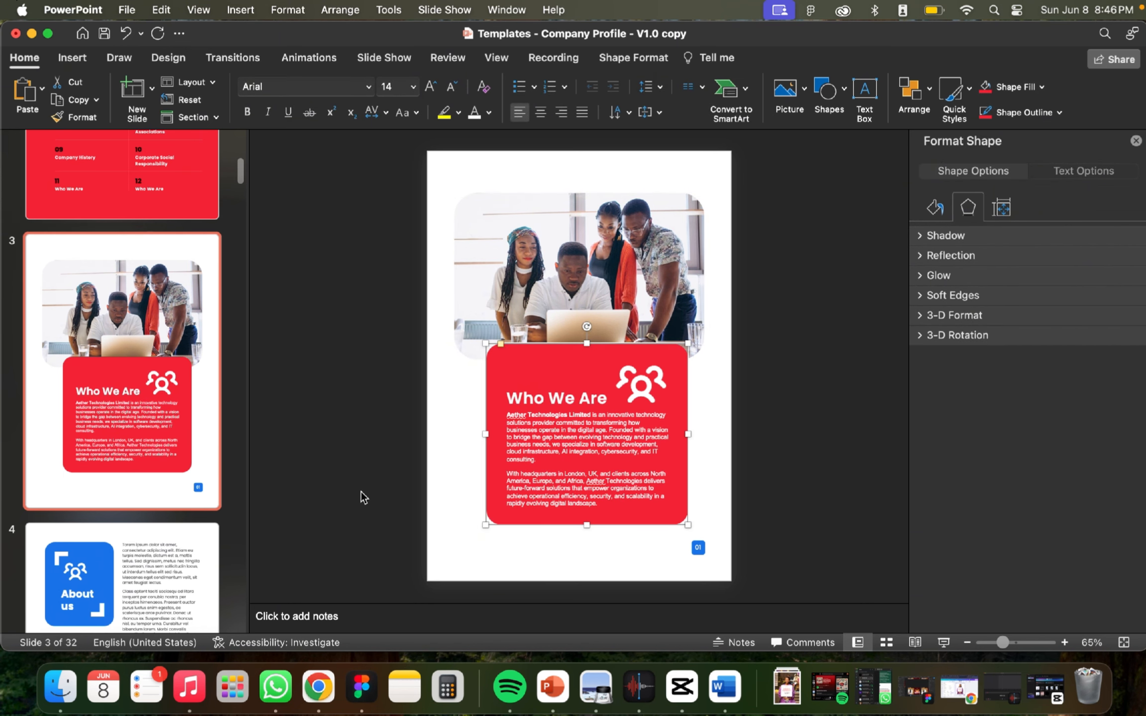
pyautogui.click(706, 554)
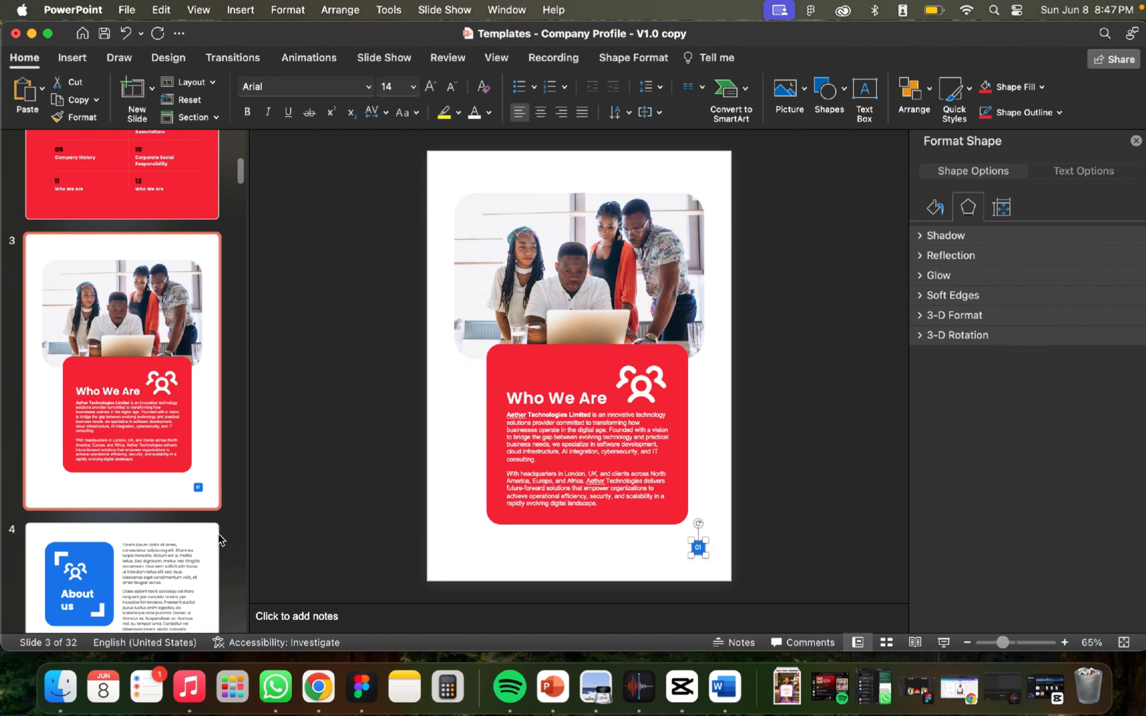
# Step: Delete the About us slide that follows the Who We Are slide
pyautogui.scroll(1, 166, 460)
pyautogui.scroll(-10, 184, 378)
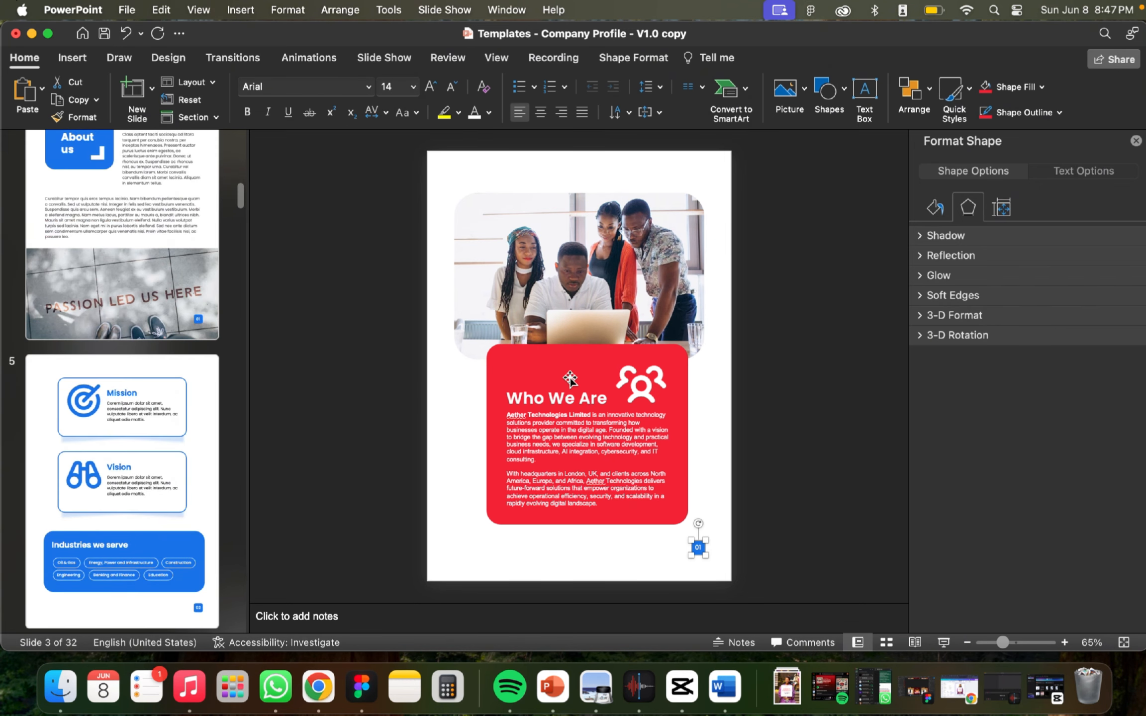
pyautogui.scroll(3, 124, 315)
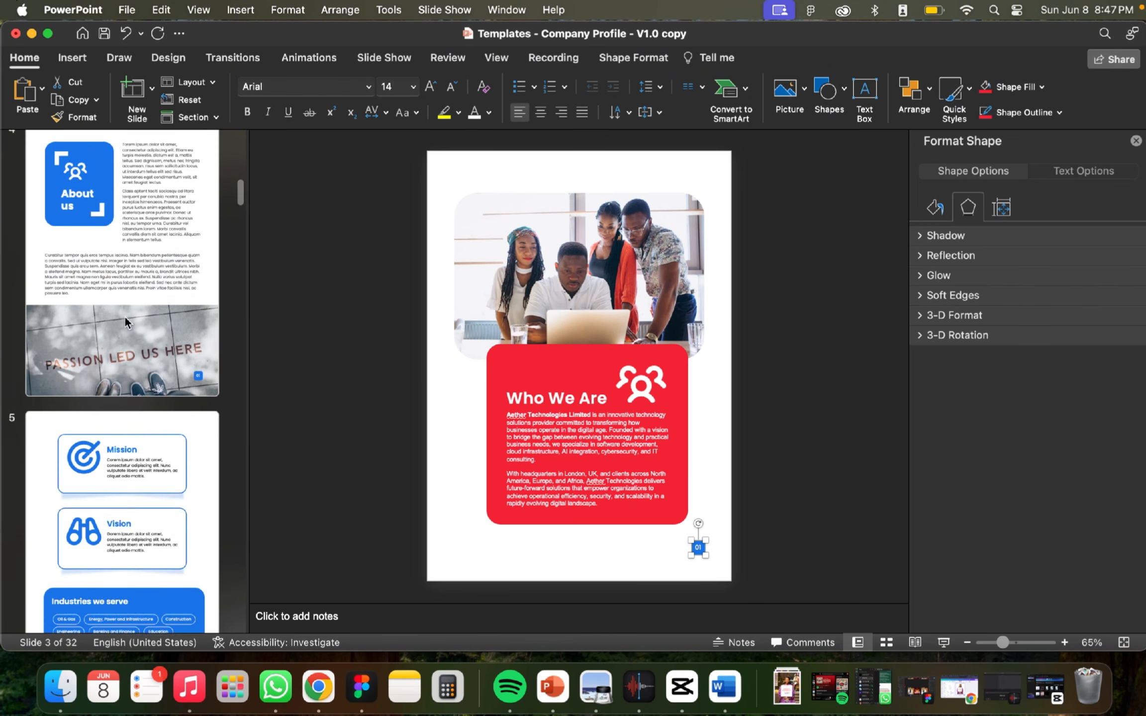
pyautogui.click(309, 345)
pyautogui.click(97, 343)
pyautogui.rightClick(104, 347)
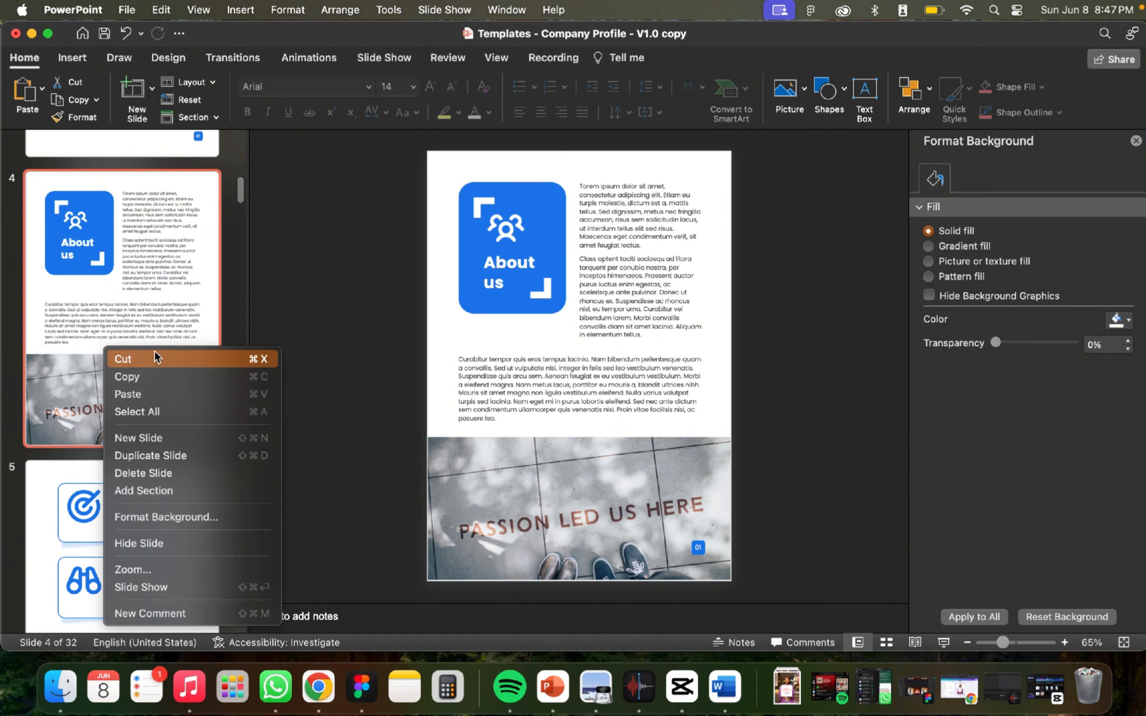
pyautogui.click(171, 470)
# Step: Recolor the Mission target icon on slide 4 with the brand red fill
pyautogui.scroll(5, 154, 296)
pyautogui.scroll(2, 152, 298)
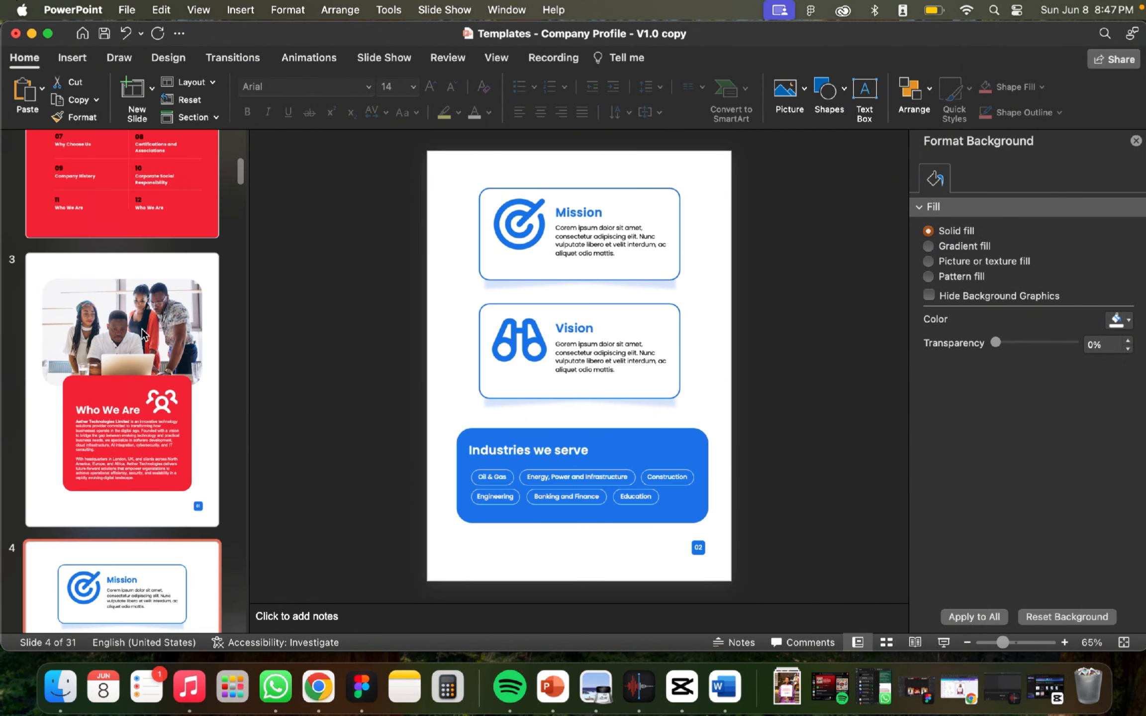
pyautogui.scroll(-5, 152, 318)
pyautogui.scroll(-2, 152, 333)
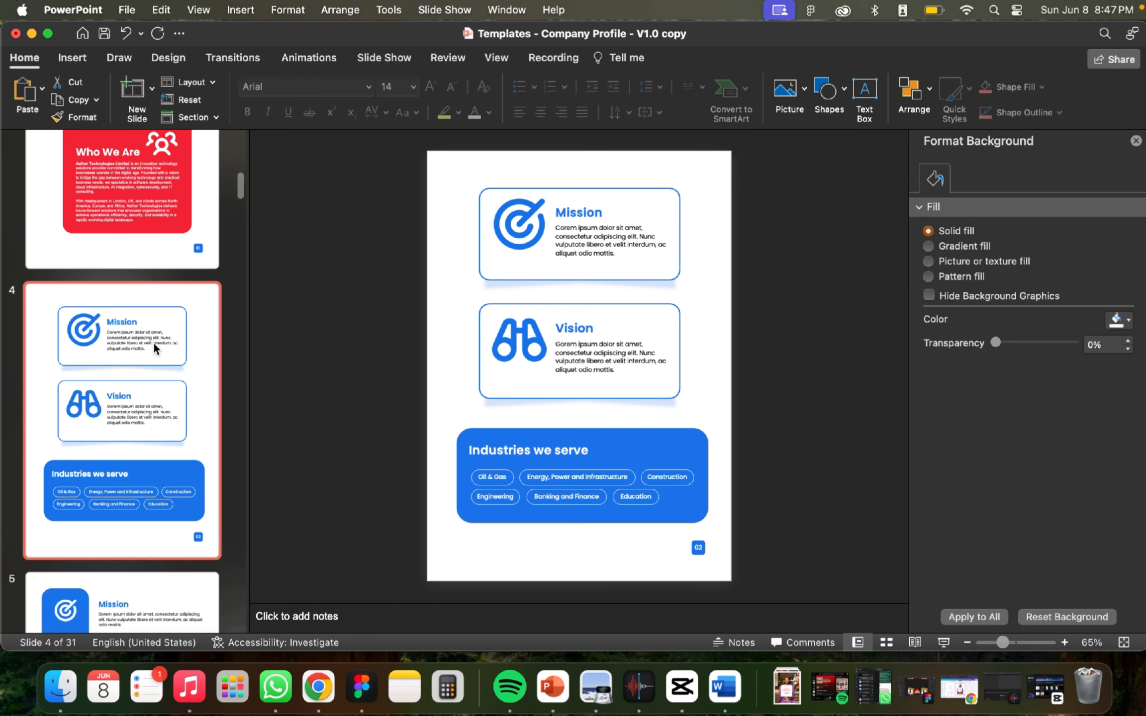
pyautogui.click(520, 229)
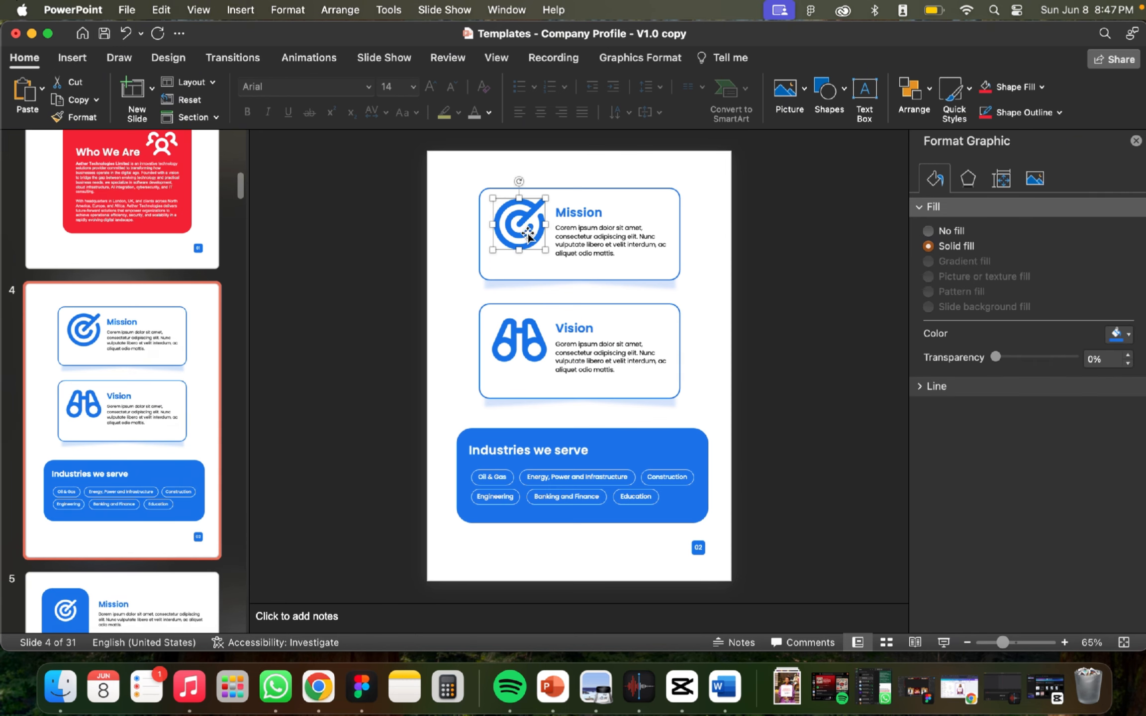
pyautogui.click(985, 87)
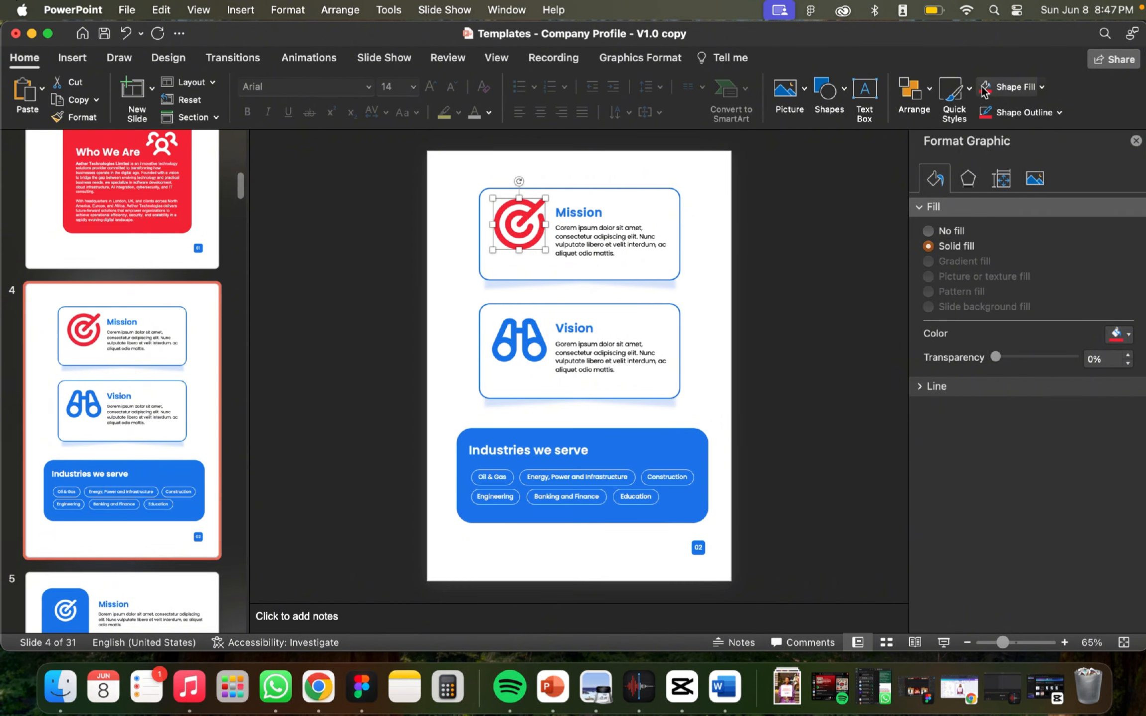
# Step: On slide 7, the Core Values layout with solid blue cards, replace the heading Integrity with Innovation
pyautogui.scroll(-1, 75, 372)
pyautogui.scroll(-8, 93, 370)
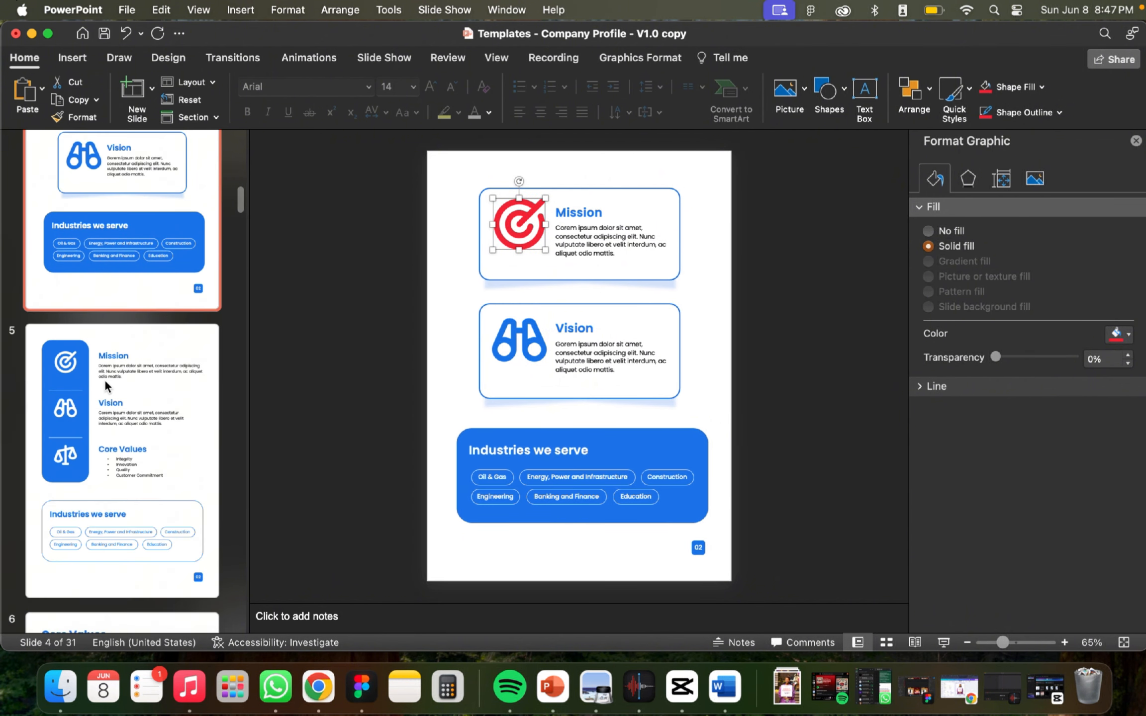
pyautogui.scroll(-5, 107, 373)
pyautogui.click(112, 378)
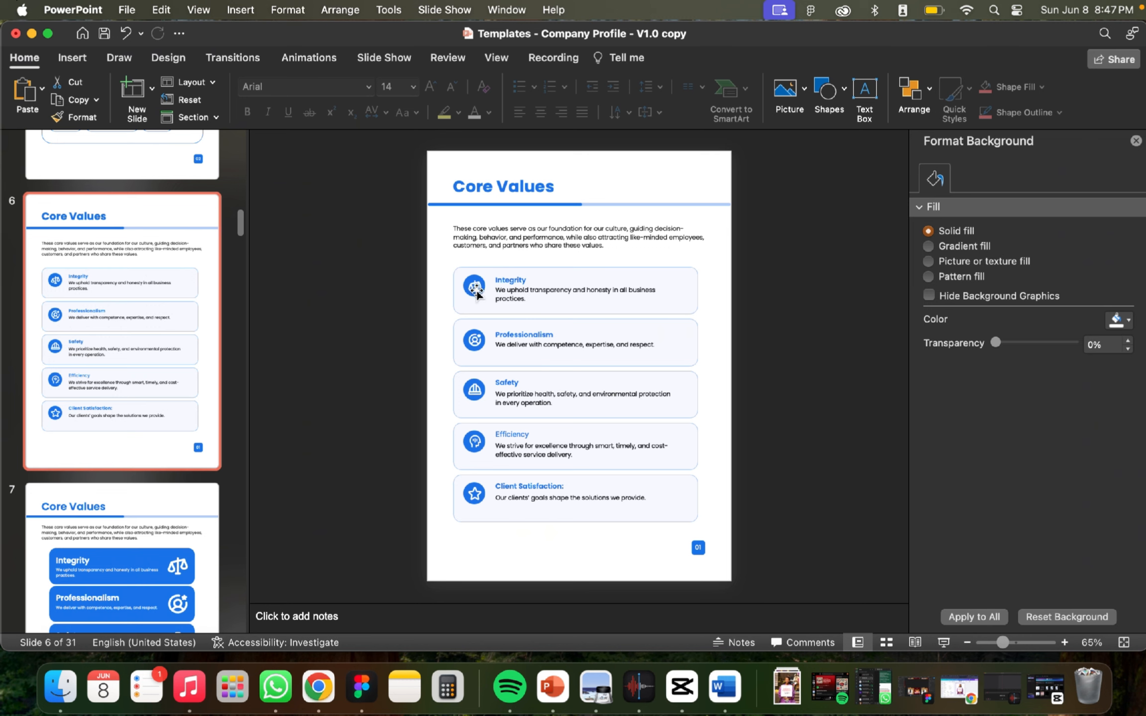
pyautogui.scroll(-4, 56, 473)
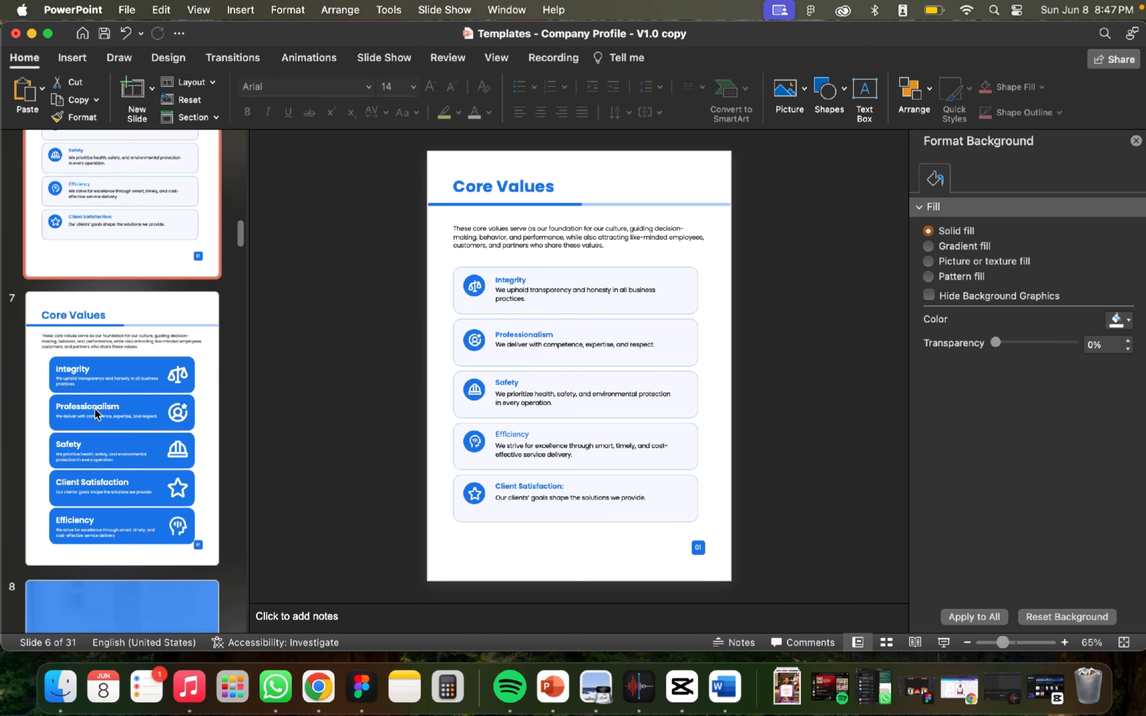
pyautogui.click(118, 411)
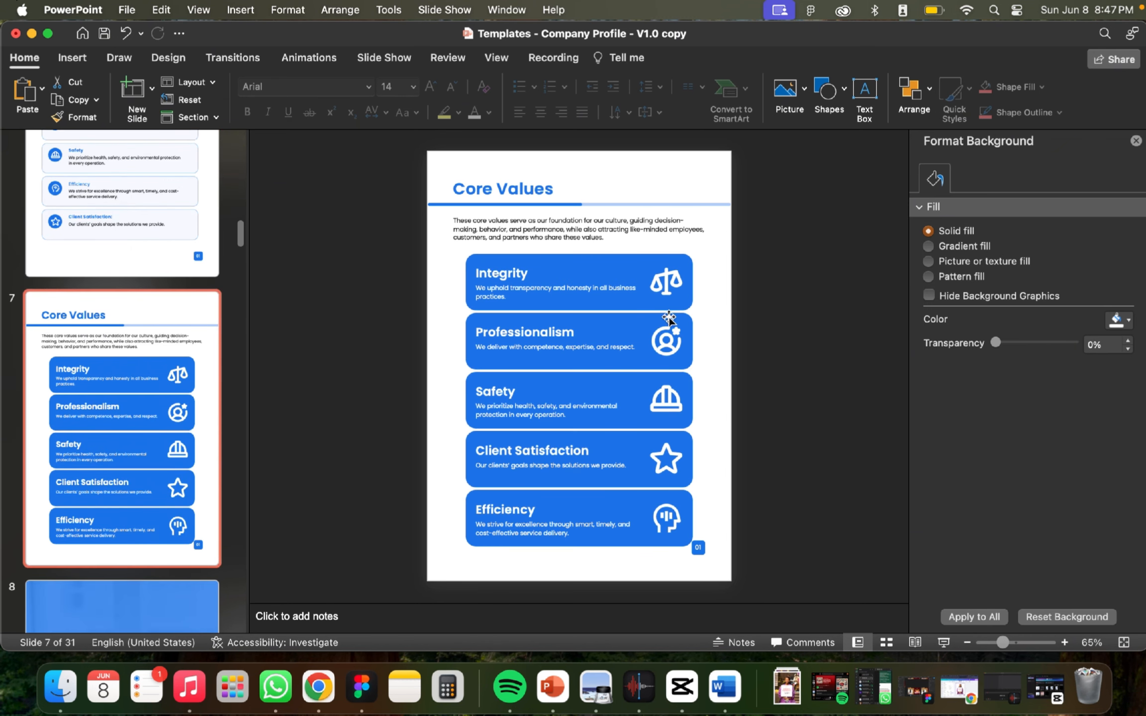
pyautogui.doubleClick(526, 272)
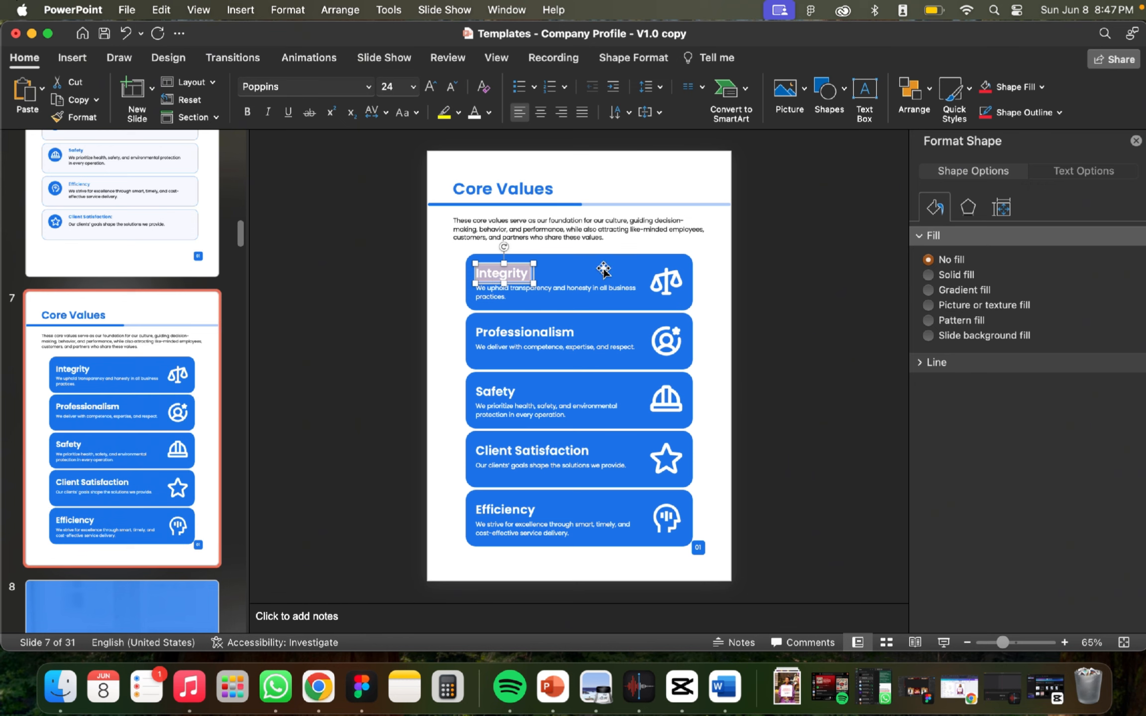
pyautogui.write('Innovation')
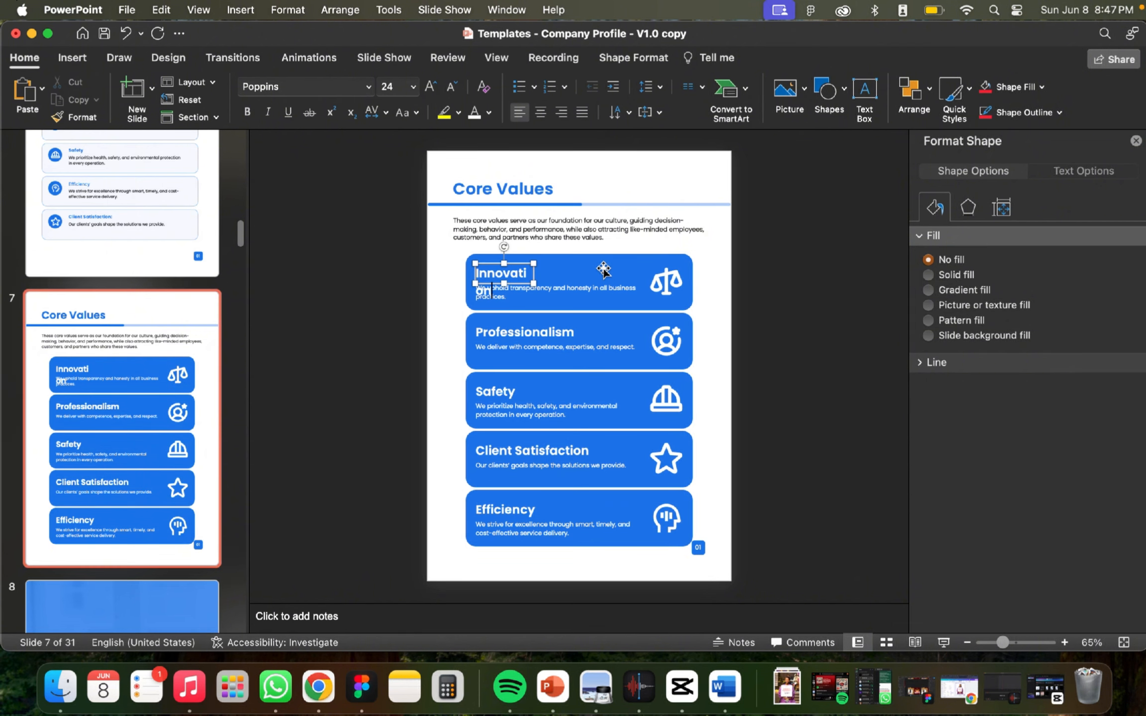
# Step: Widen the Innovation heading's text box so the word fits on one line
pyautogui.click(554, 277)
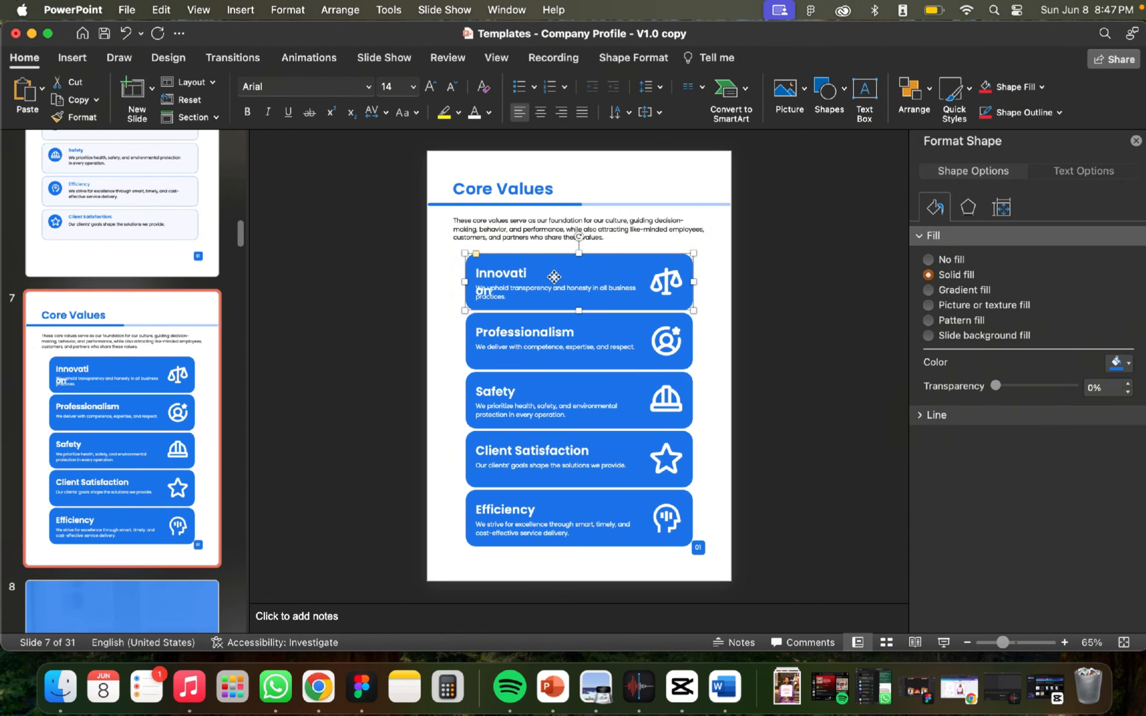
pyautogui.click(537, 279)
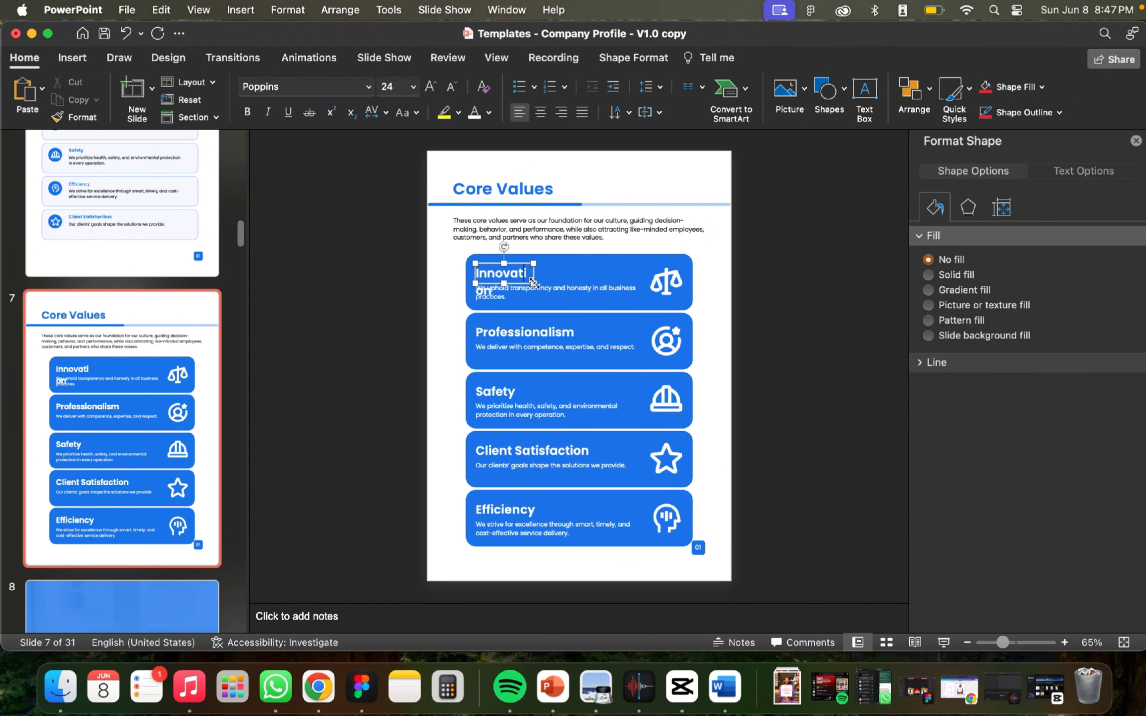
pyautogui.moveTo(538, 279); pyautogui.dragTo(563, 277)
pyautogui.click(712, 286)
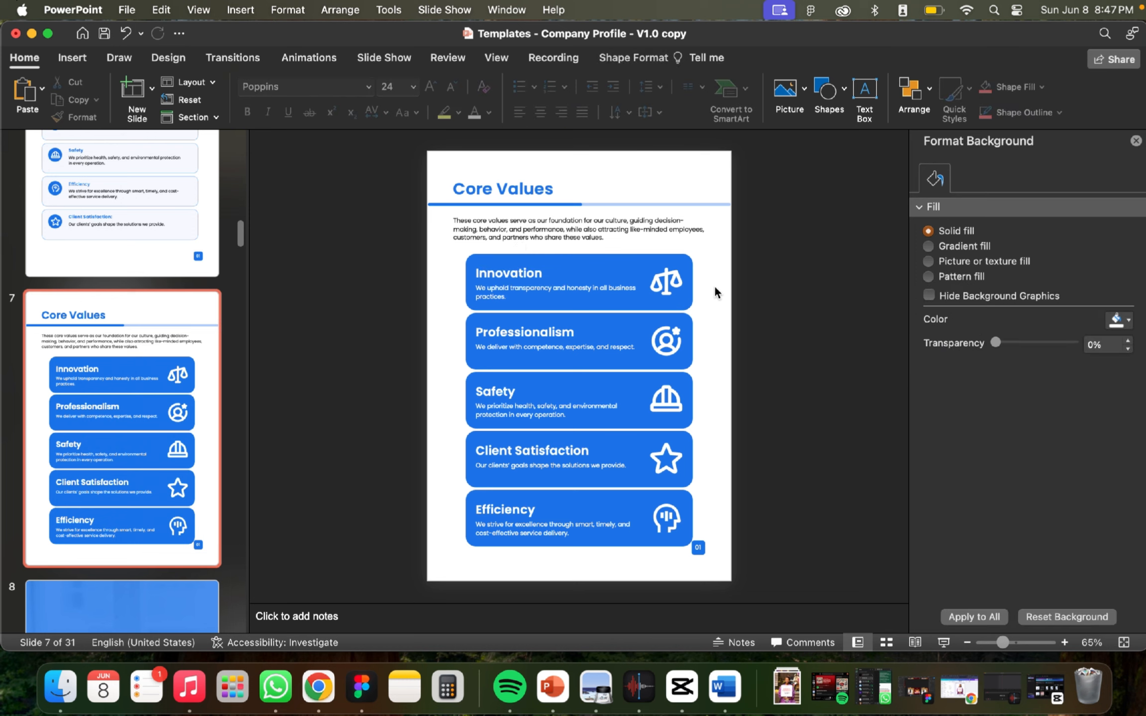
# Step: Replace the scales graphic on the Innovation card with the puzzle-piece stock icon found by searching for innovation
pyautogui.click(682, 277)
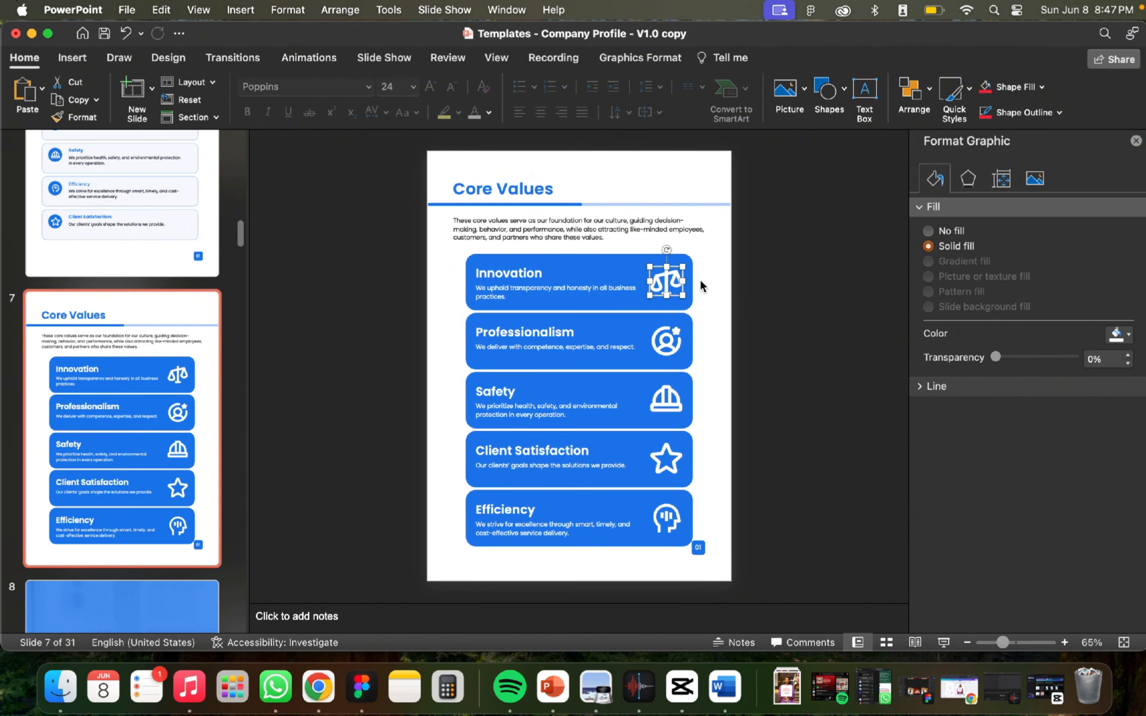
pyautogui.rightClick(666, 281)
pyautogui.moveTo(758, 354)
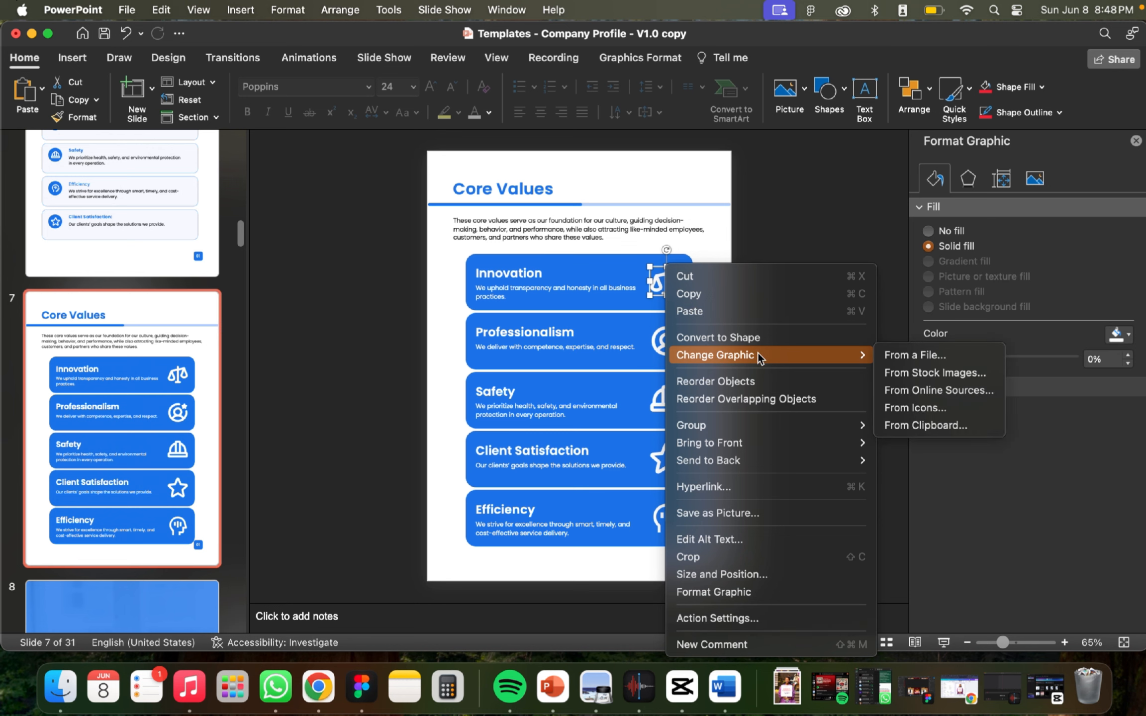
pyautogui.click(930, 406)
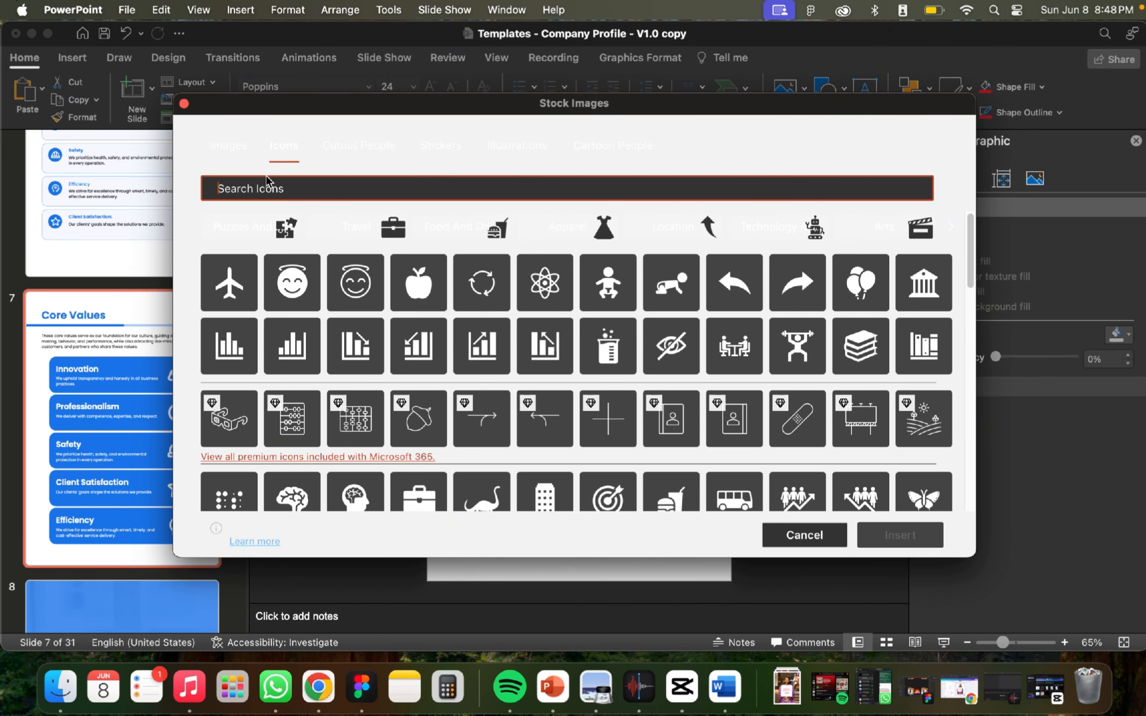
pyautogui.write('innovation')
pyautogui.press('Return')
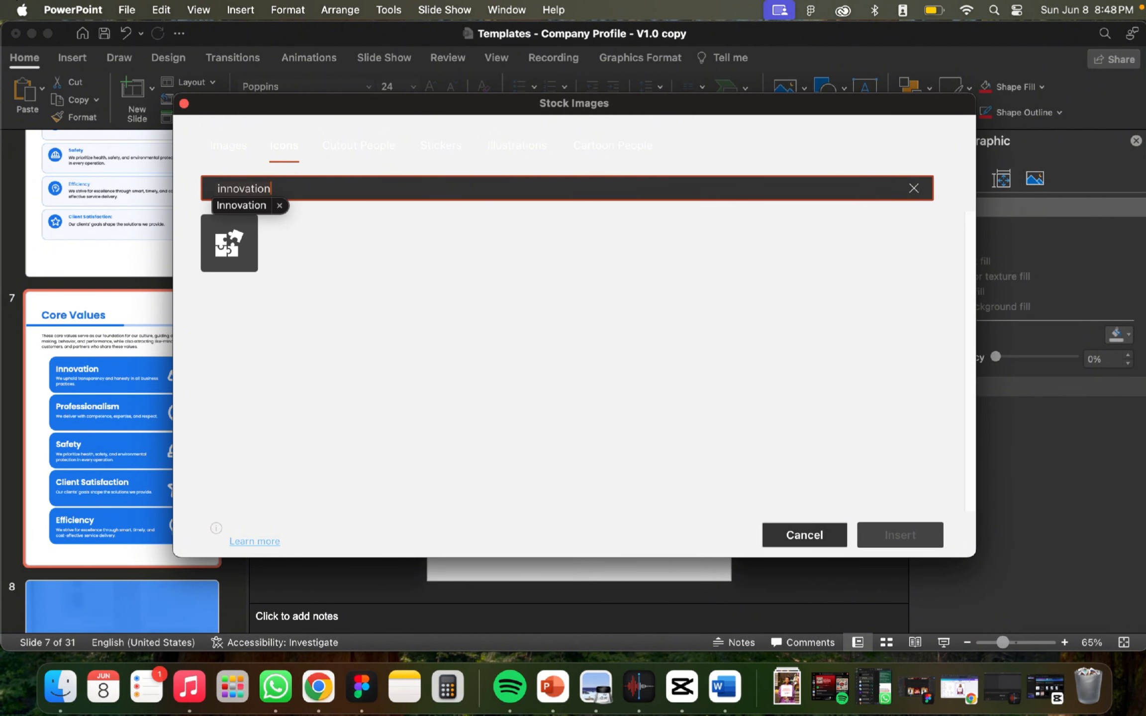
pyautogui.click(240, 260)
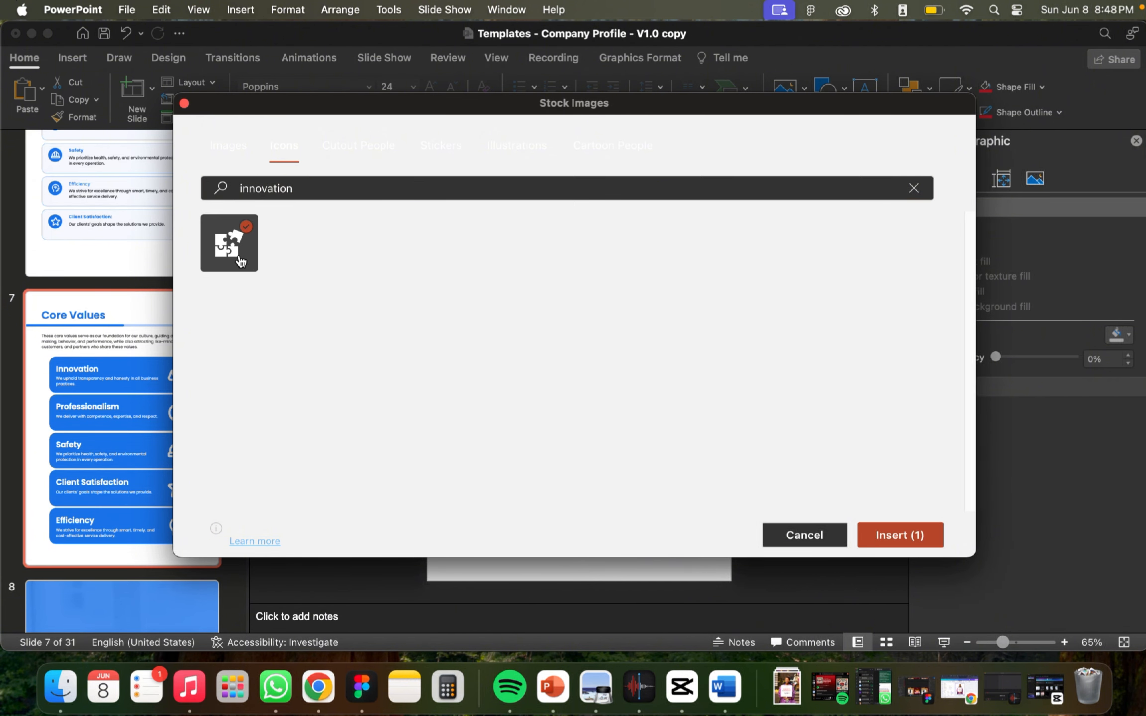
pyautogui.click(900, 532)
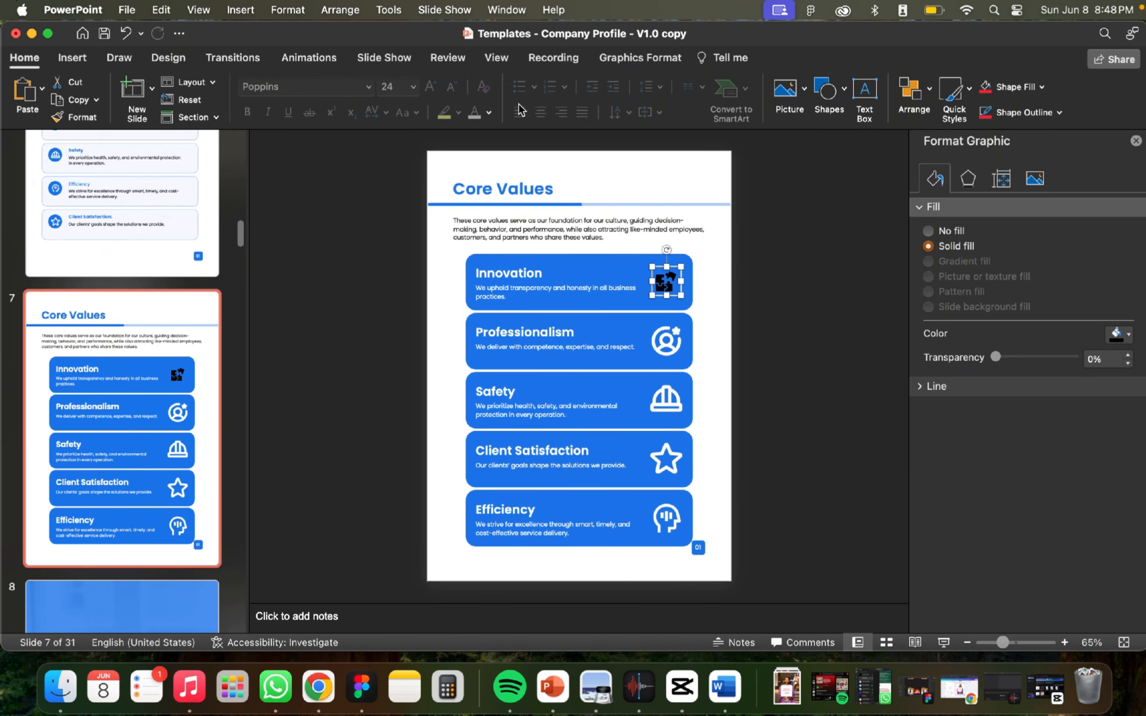
# Step: Fill the puzzle icon with white and enlarge it to about the size of the other card icons
pyautogui.click(1041, 87)
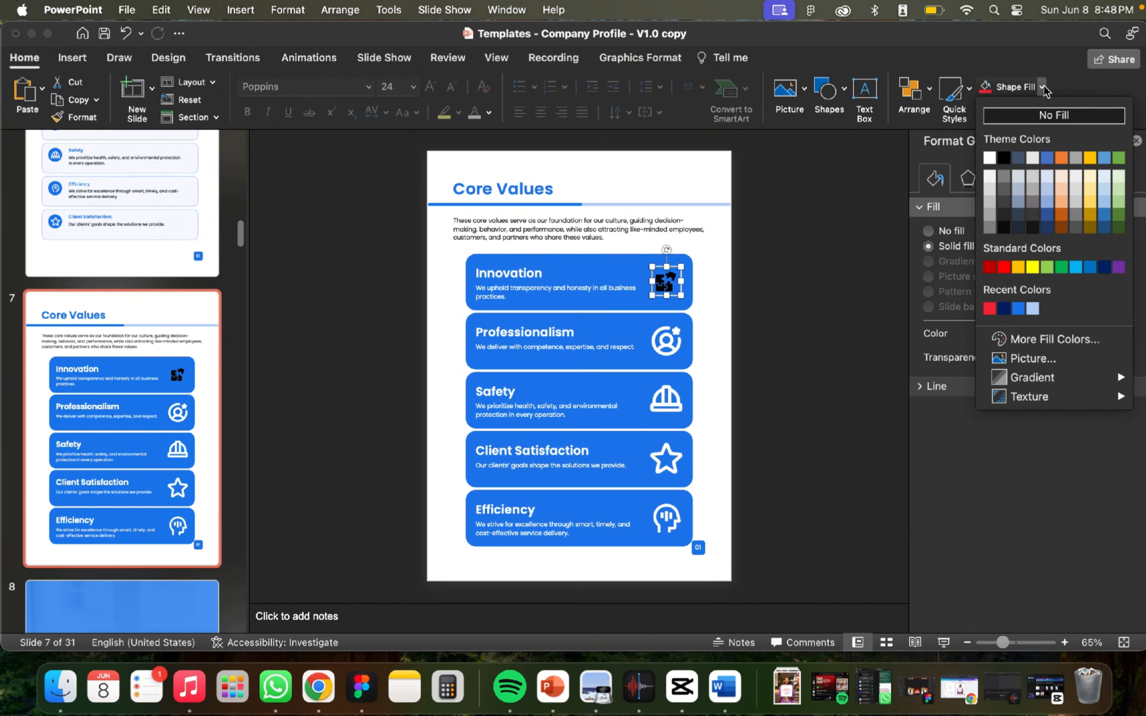
pyautogui.click(990, 157)
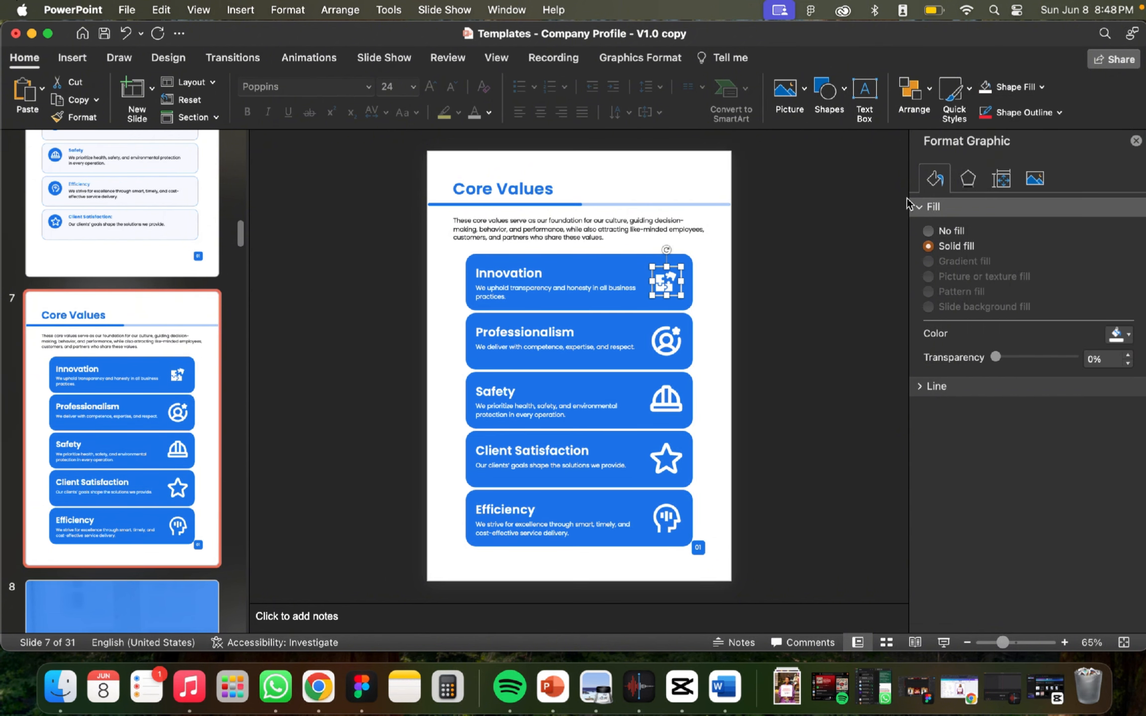
pyautogui.click(791, 288)
pyautogui.click(676, 296)
pyautogui.moveTo(680, 294); pyautogui.dragTo(688, 303)
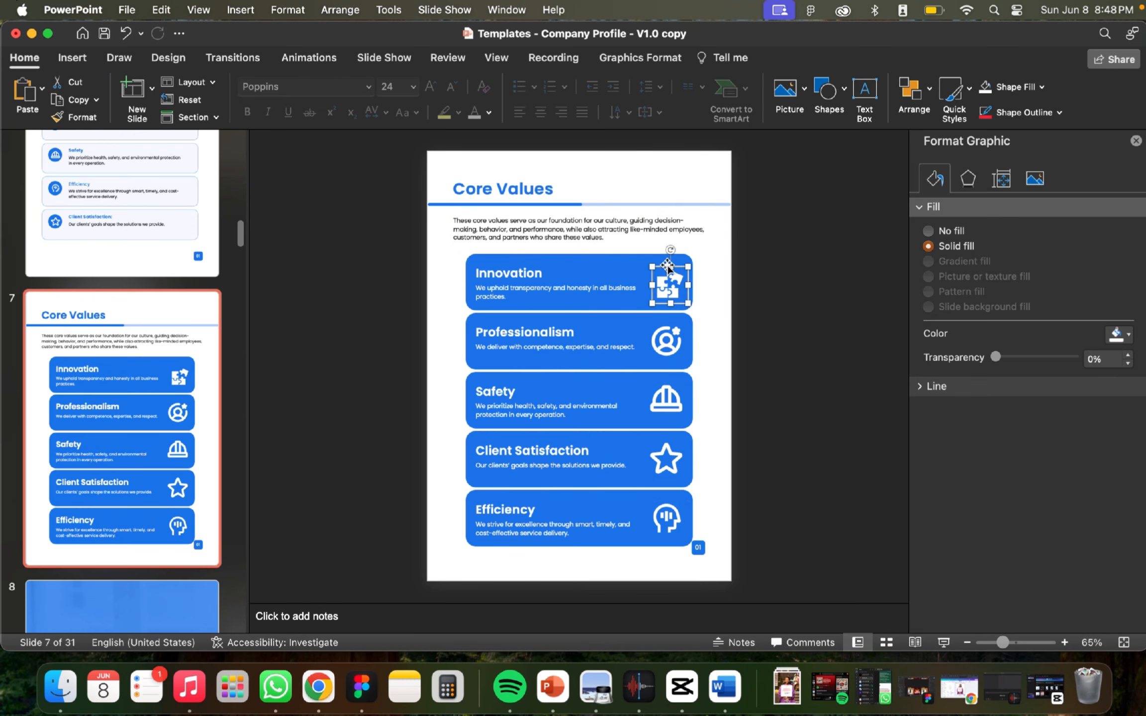
pyautogui.moveTo(651, 265); pyautogui.dragTo(646, 261)
pyautogui.click(729, 283)
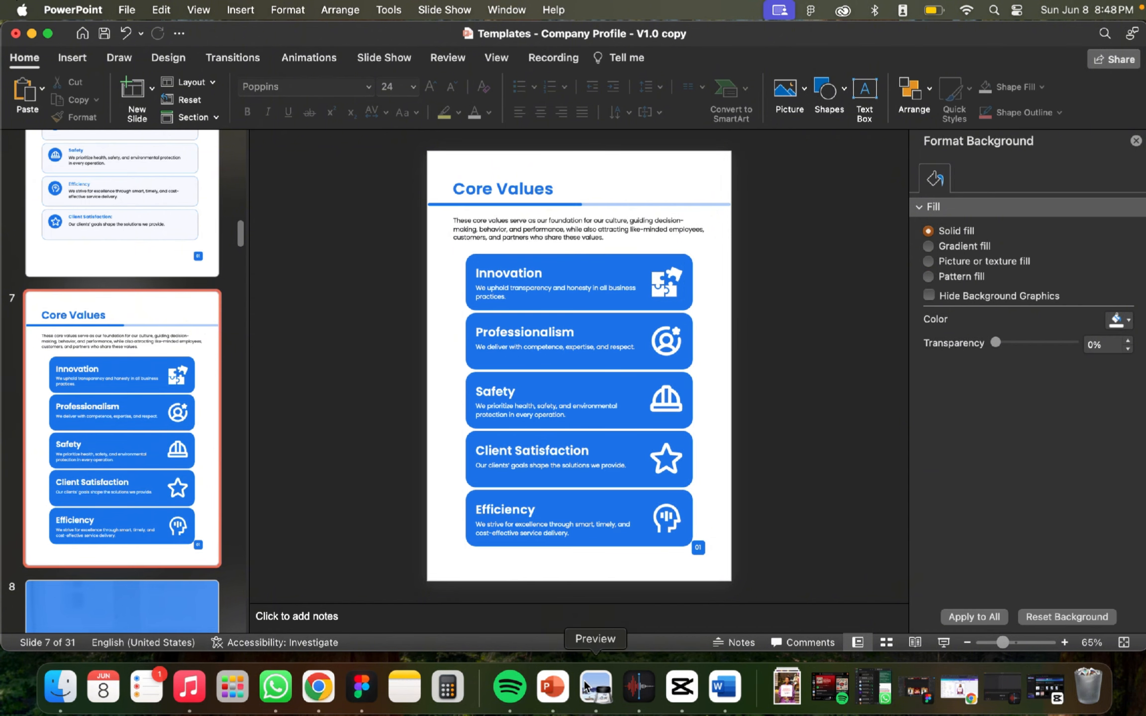
# Step: Switch to the Instructions and Resources Guide PDF in Preview and open its icons8.com link in Google Chrome
pyautogui.click(605, 693)
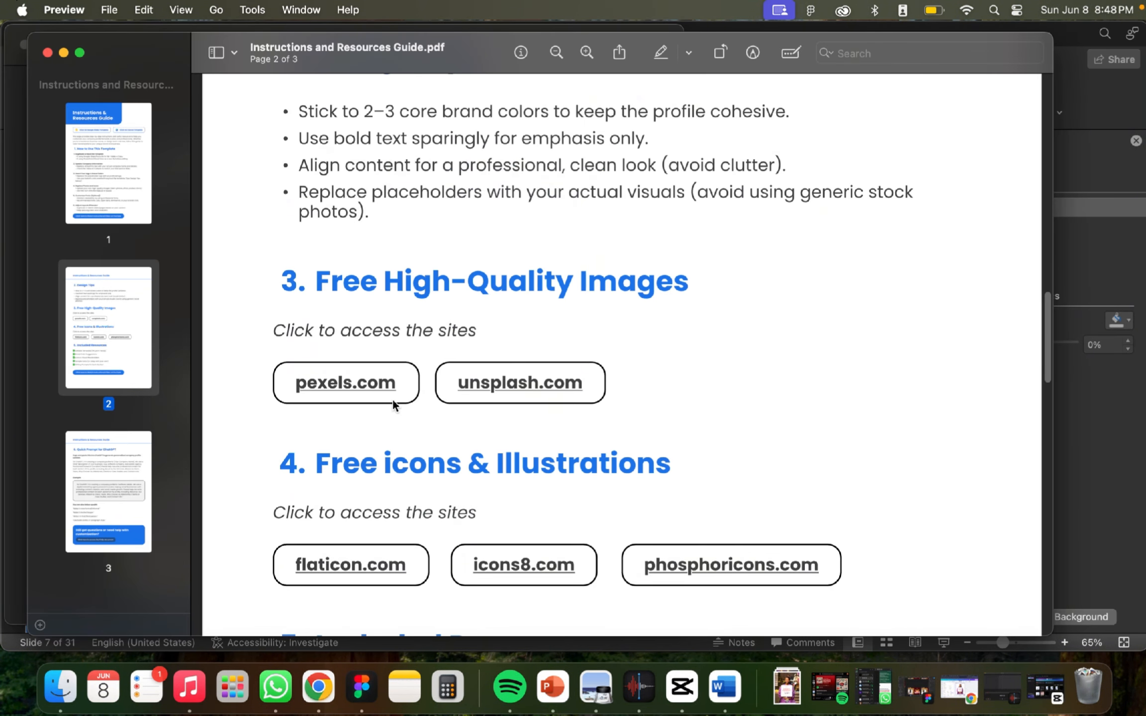
pyautogui.scroll(-1, 370, 552)
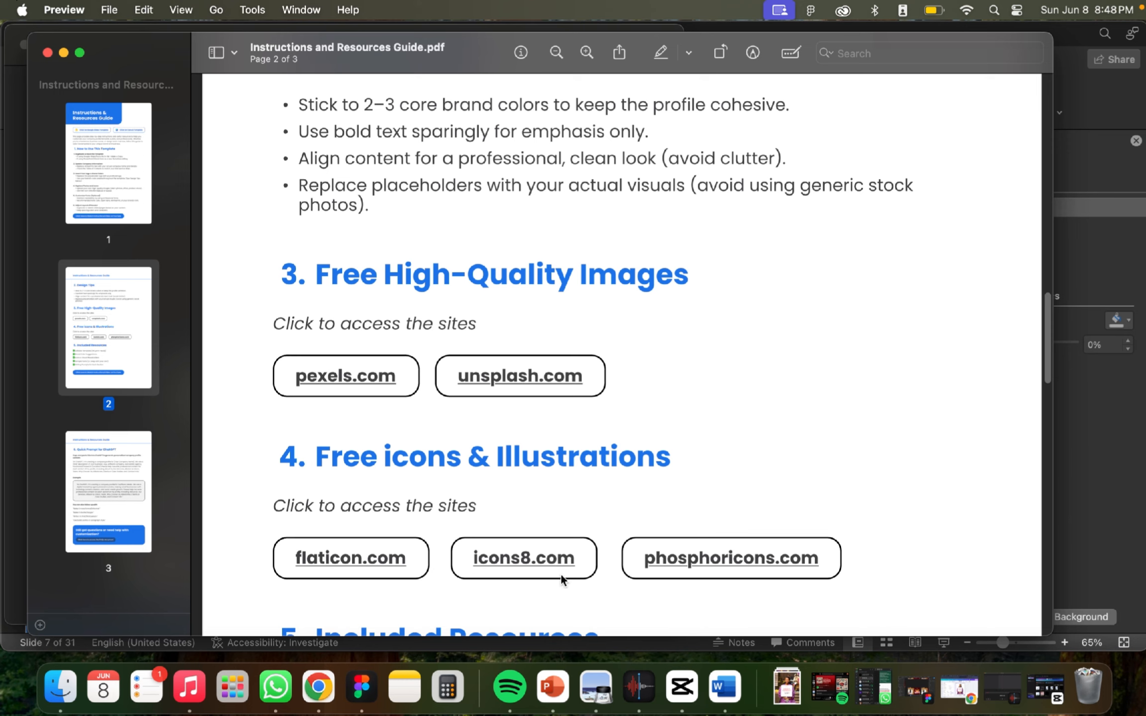
pyautogui.click(521, 564)
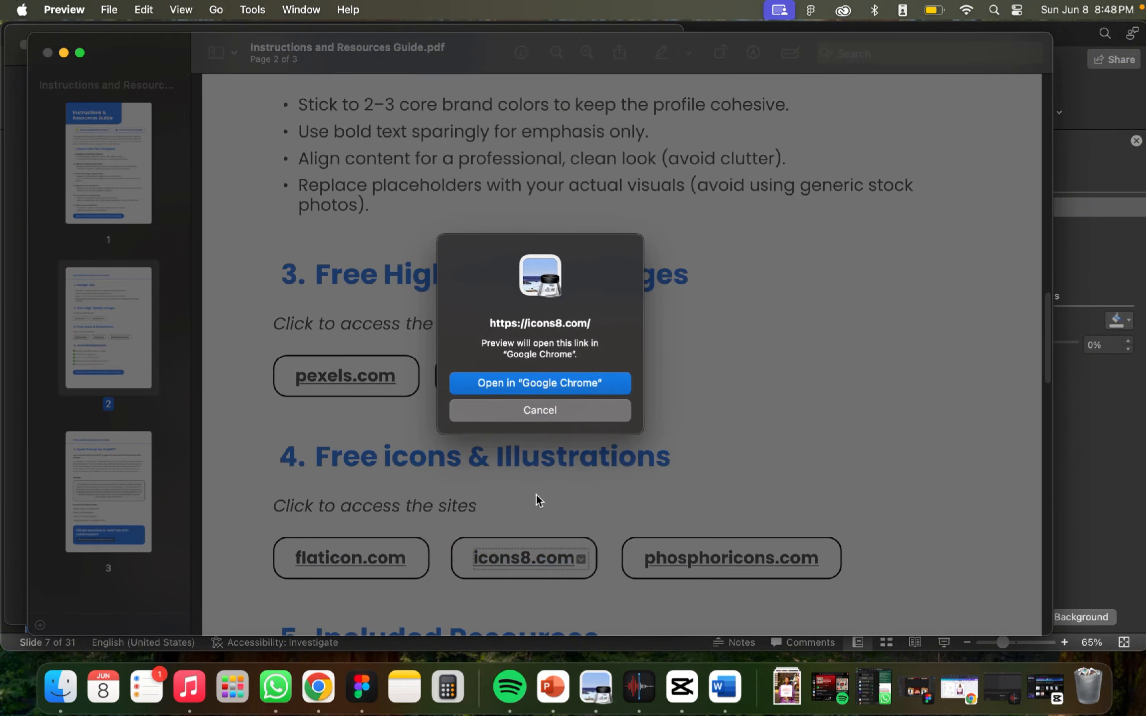
pyautogui.click(571, 384)
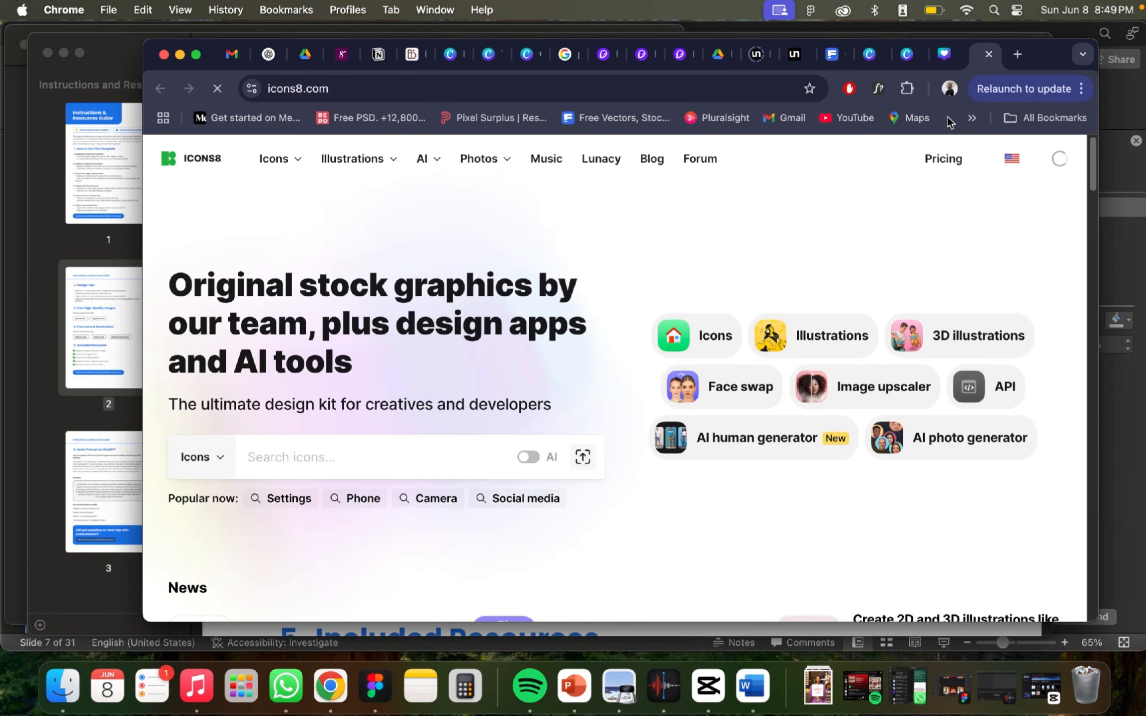
# Step: Search the Icons8 icon library for innovation
pyautogui.scroll(-5, 318, 438)
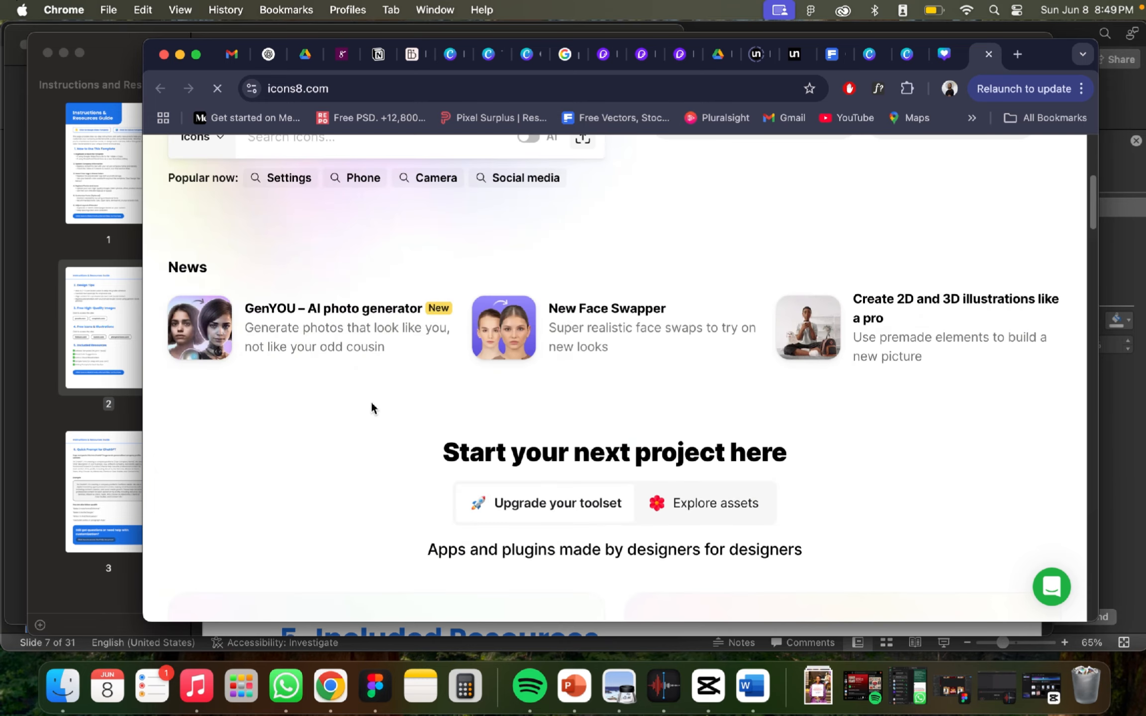
pyautogui.scroll(3, 354, 371)
pyautogui.click(286, 321)
pyautogui.write('inn')
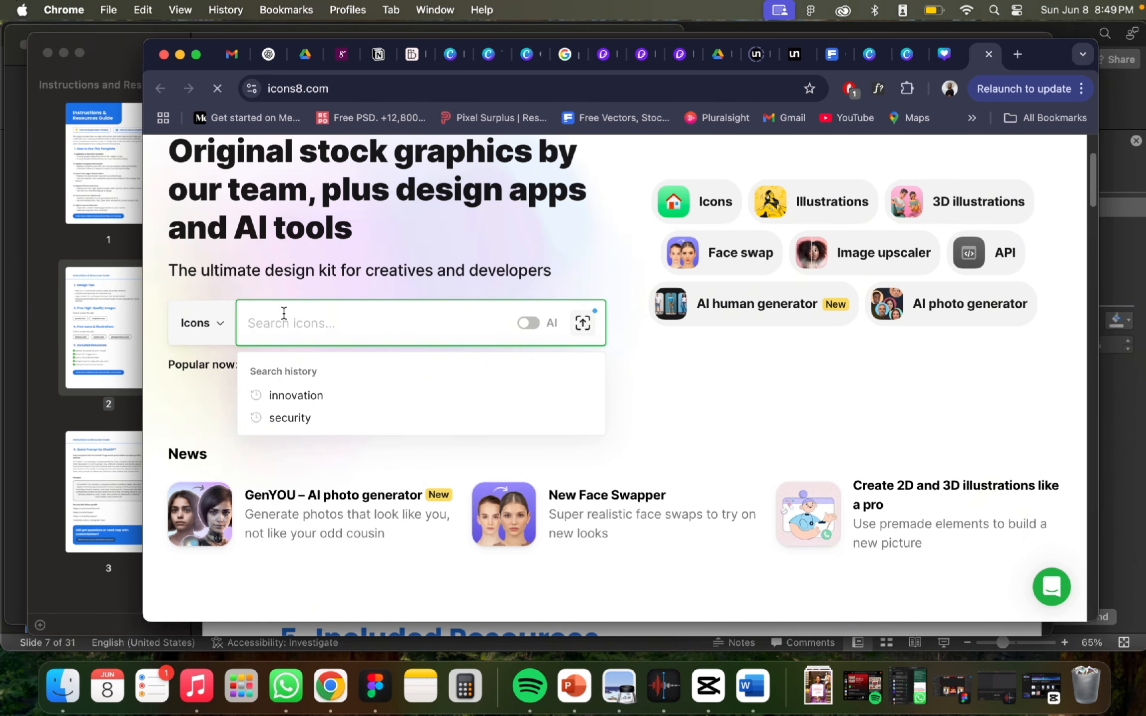
pyautogui.write('ovation')
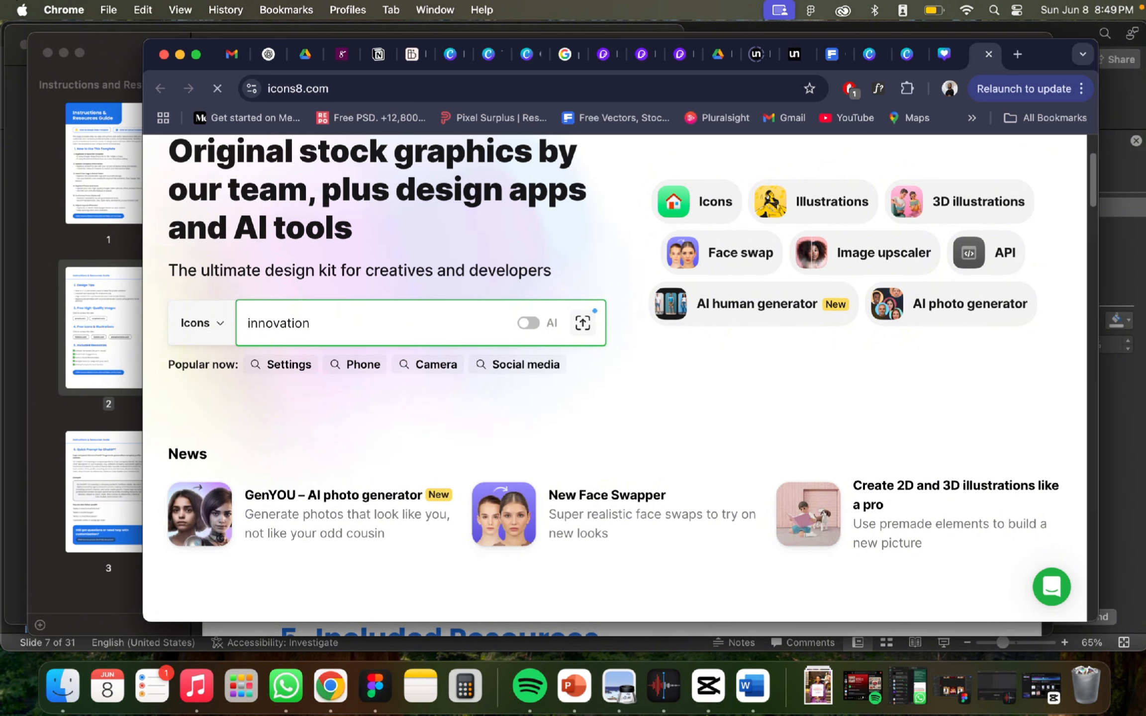
pyautogui.press('Return')
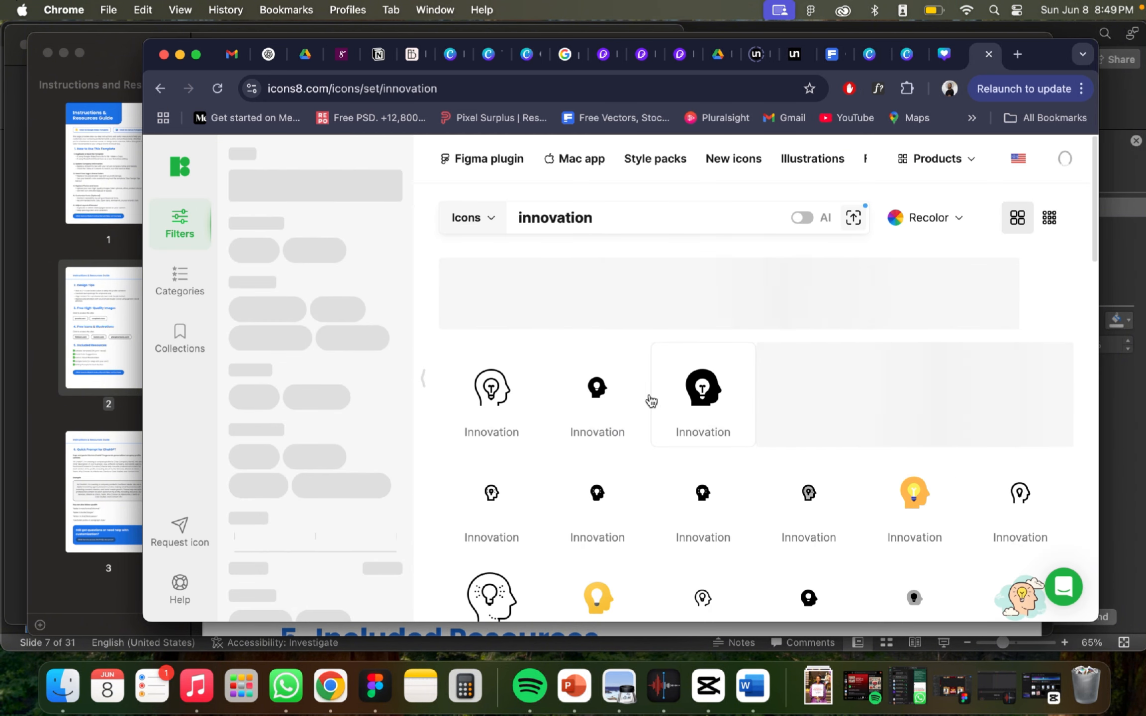
# Step: Choose the Pulsar Line innovation icon of a head with a lightbulb and recolor it white (#FFFFFF)
pyautogui.scroll(-3, 732, 453)
pyautogui.scroll(5, 727, 431)
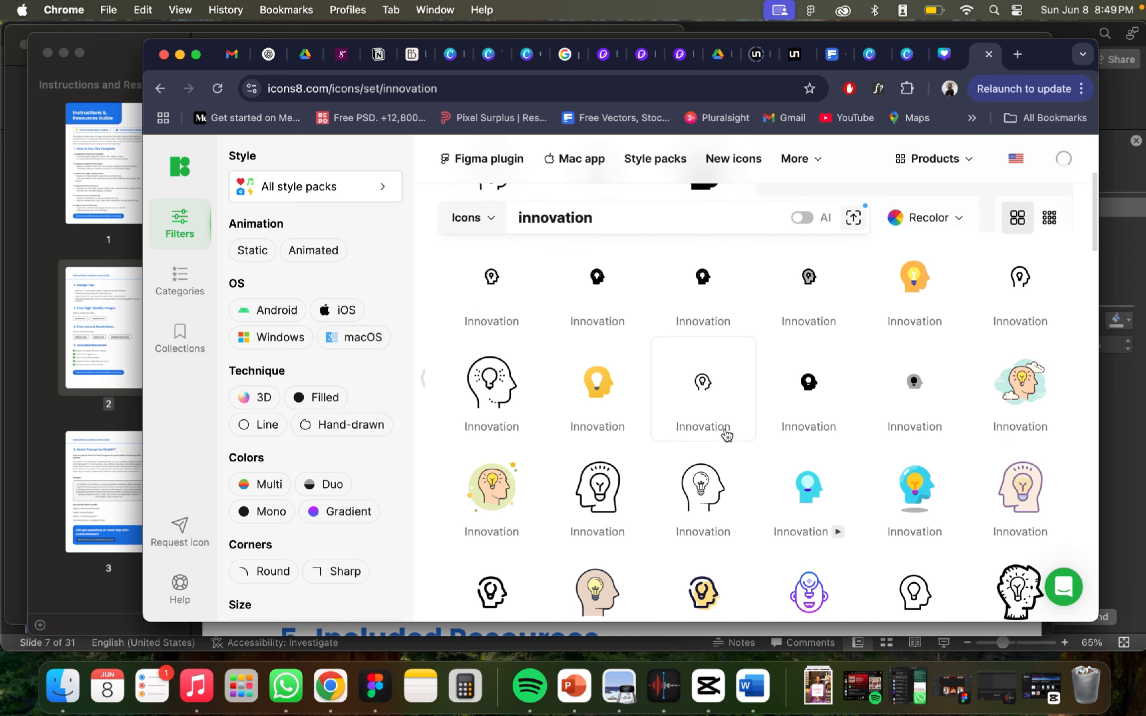
pyautogui.scroll(-2, 711, 433)
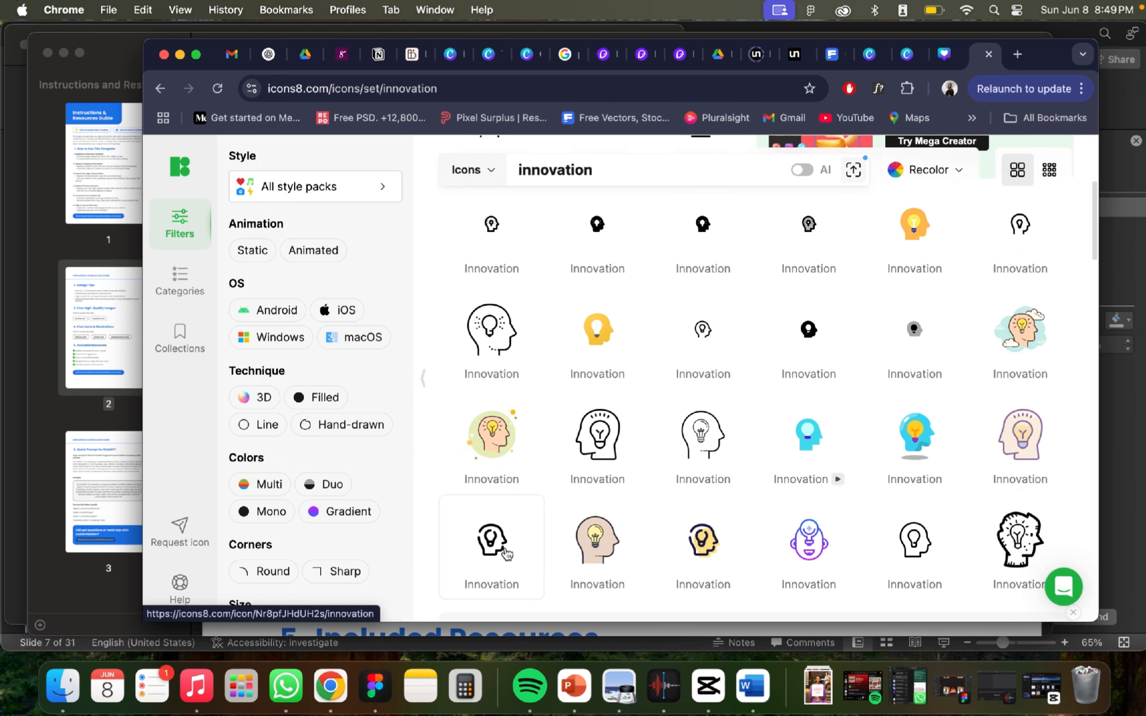
pyautogui.click(497, 547)
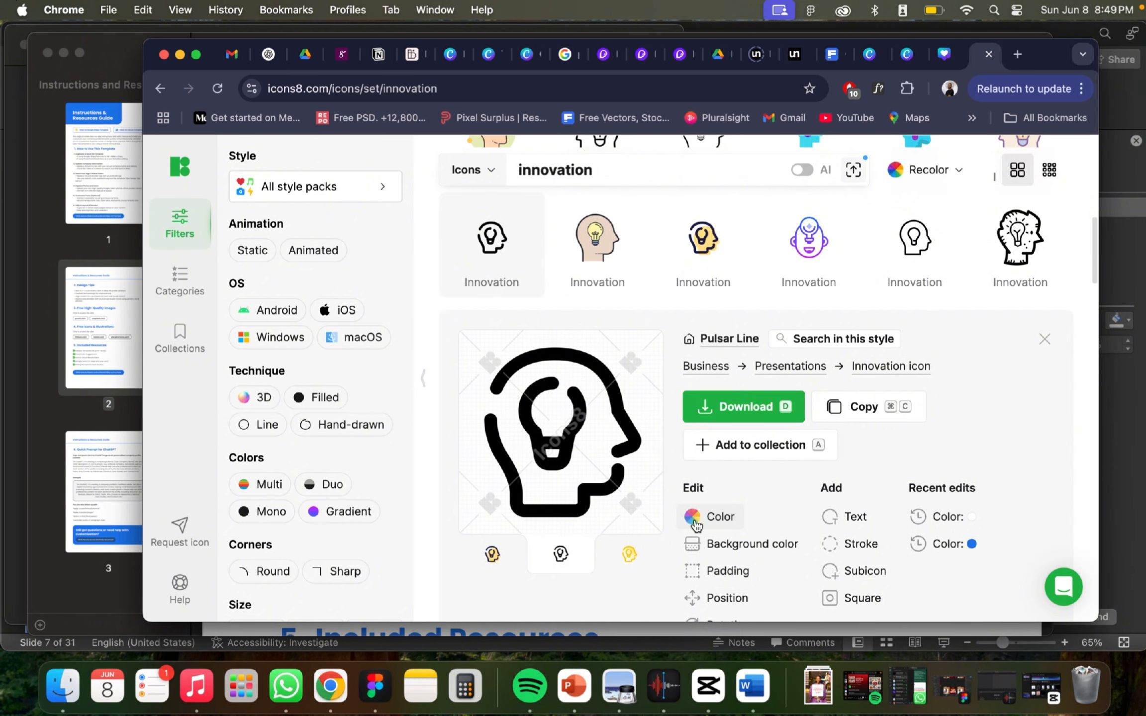
pyautogui.click(695, 523)
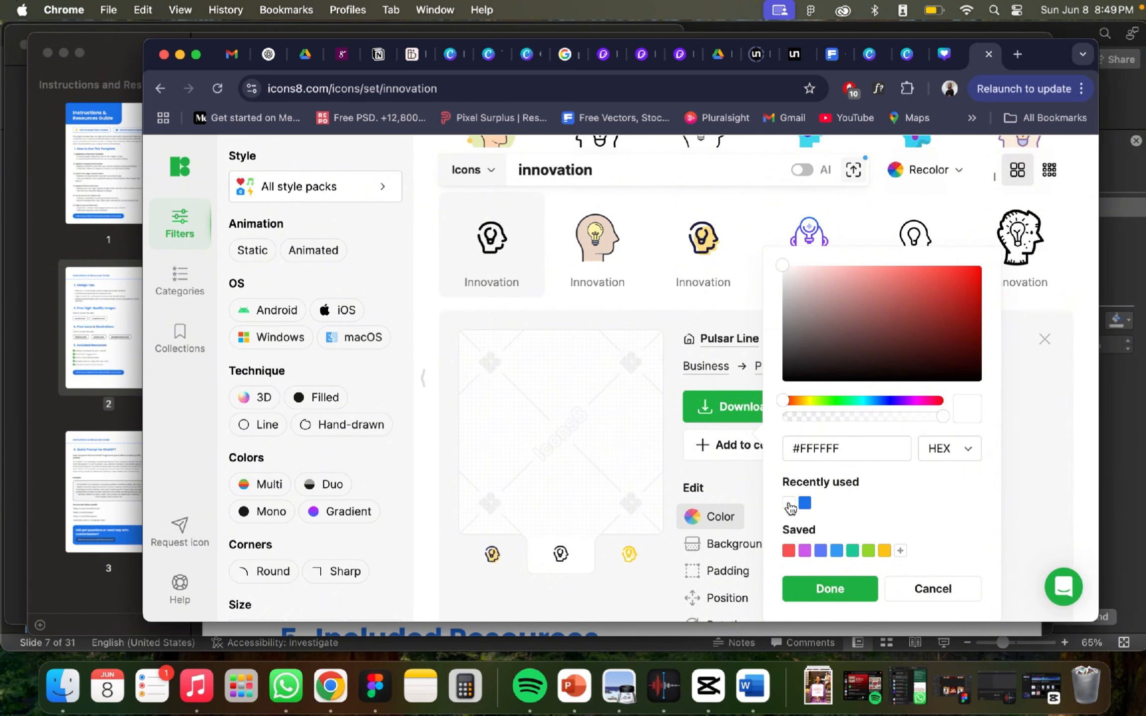
pyautogui.click(841, 592)
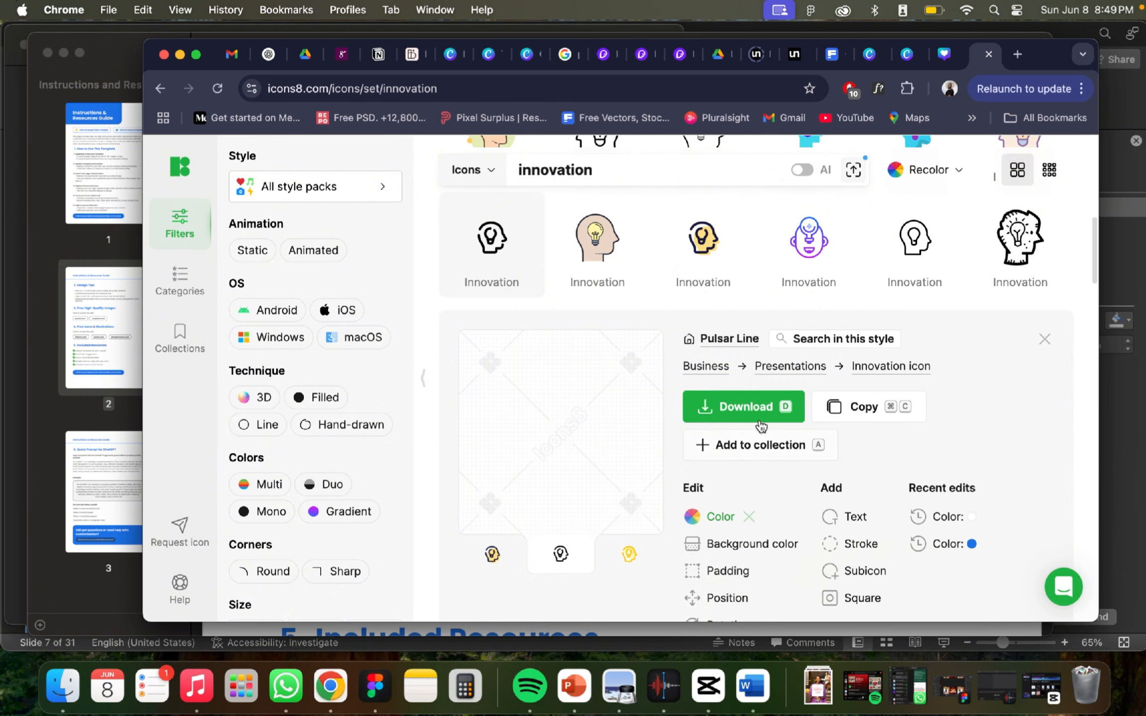
# Step: Download the white innovation icon as a PNG in the 96×96 size only, and dismiss the link reminder
pyautogui.click(744, 408)
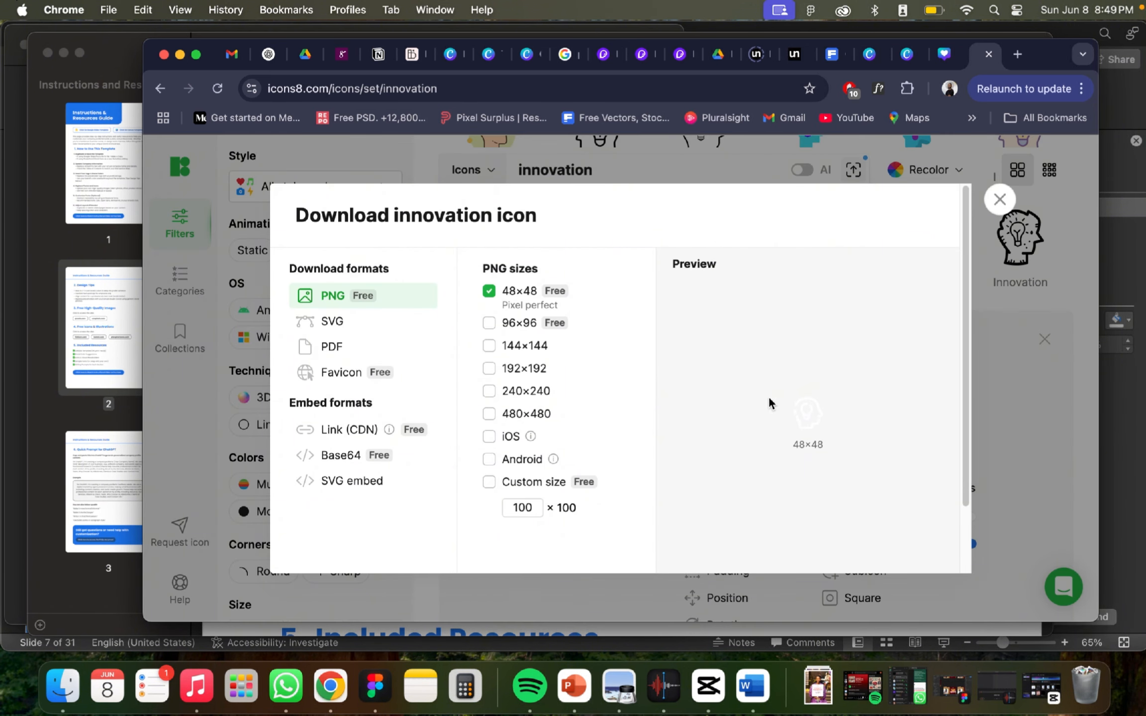
pyautogui.click(513, 351)
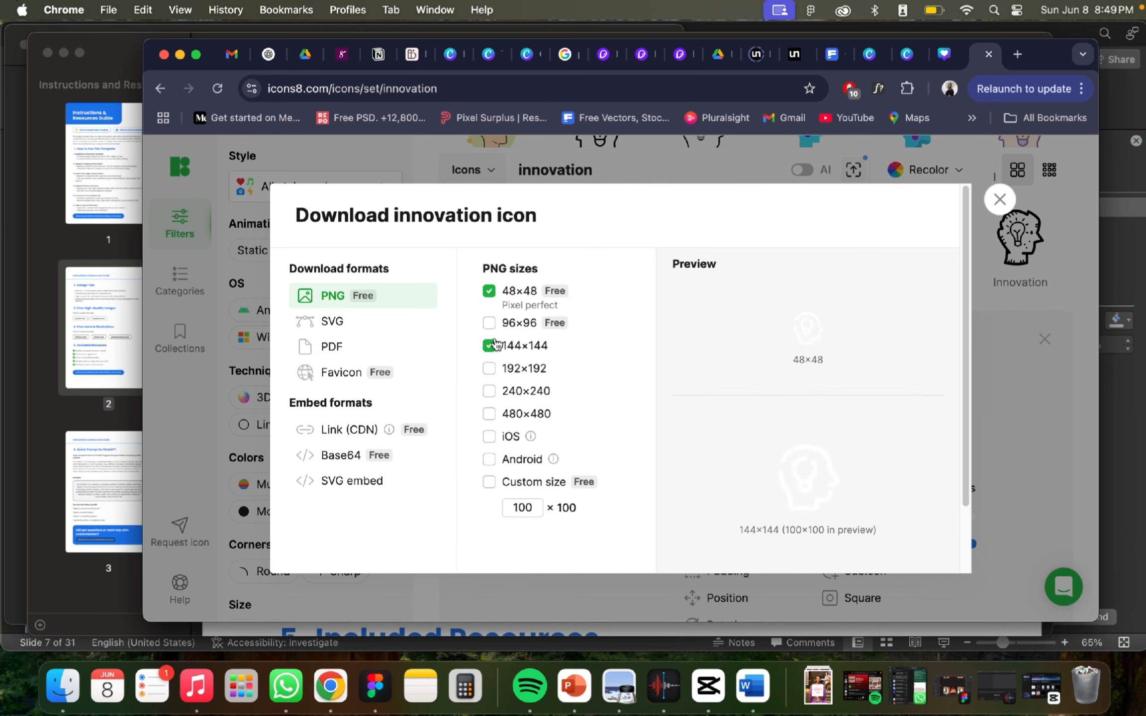
pyautogui.click(489, 347)
pyautogui.click(489, 324)
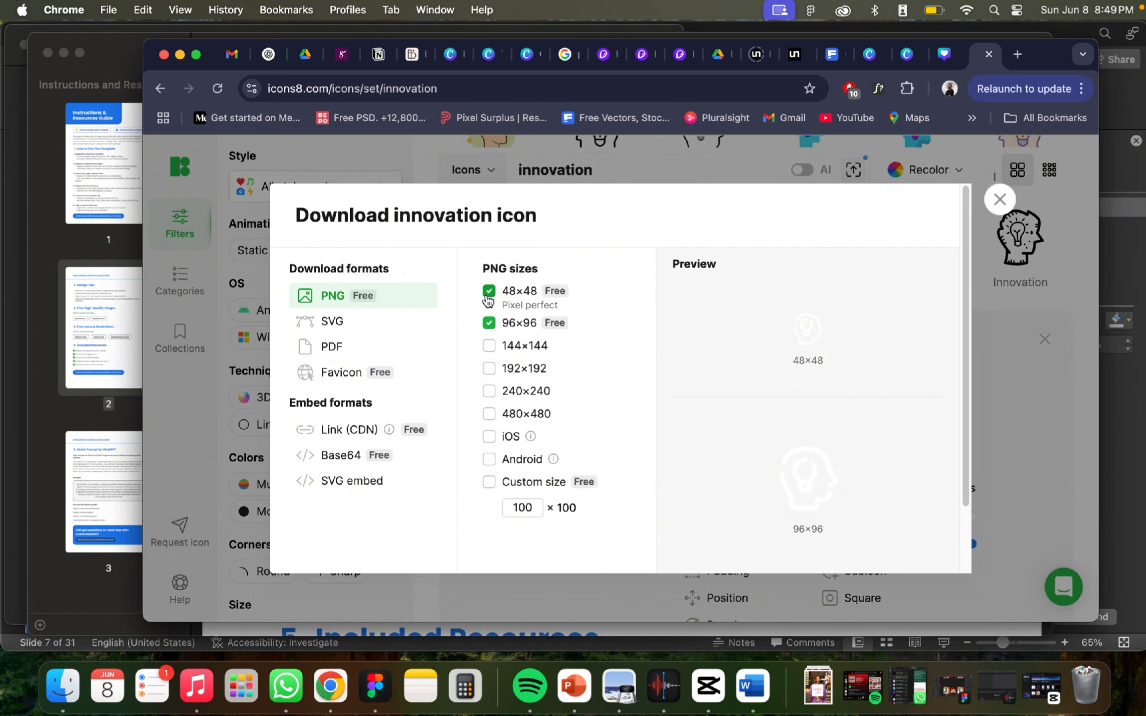
pyautogui.click(489, 291)
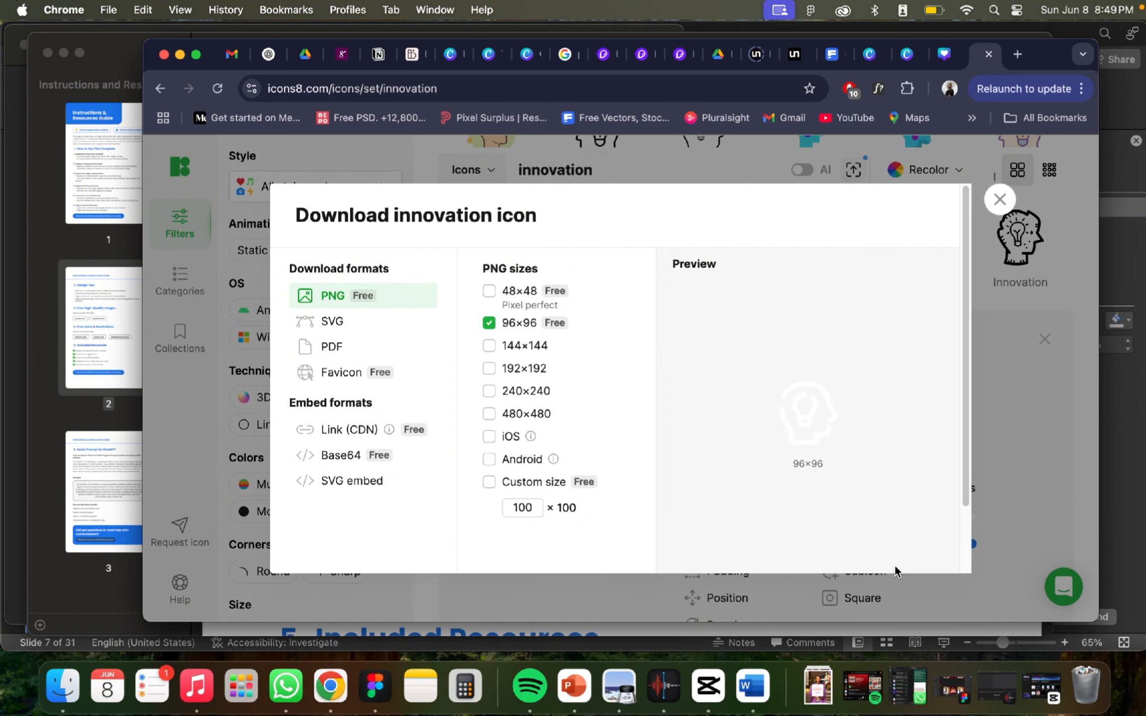
pyautogui.scroll(-3, 788, 450)
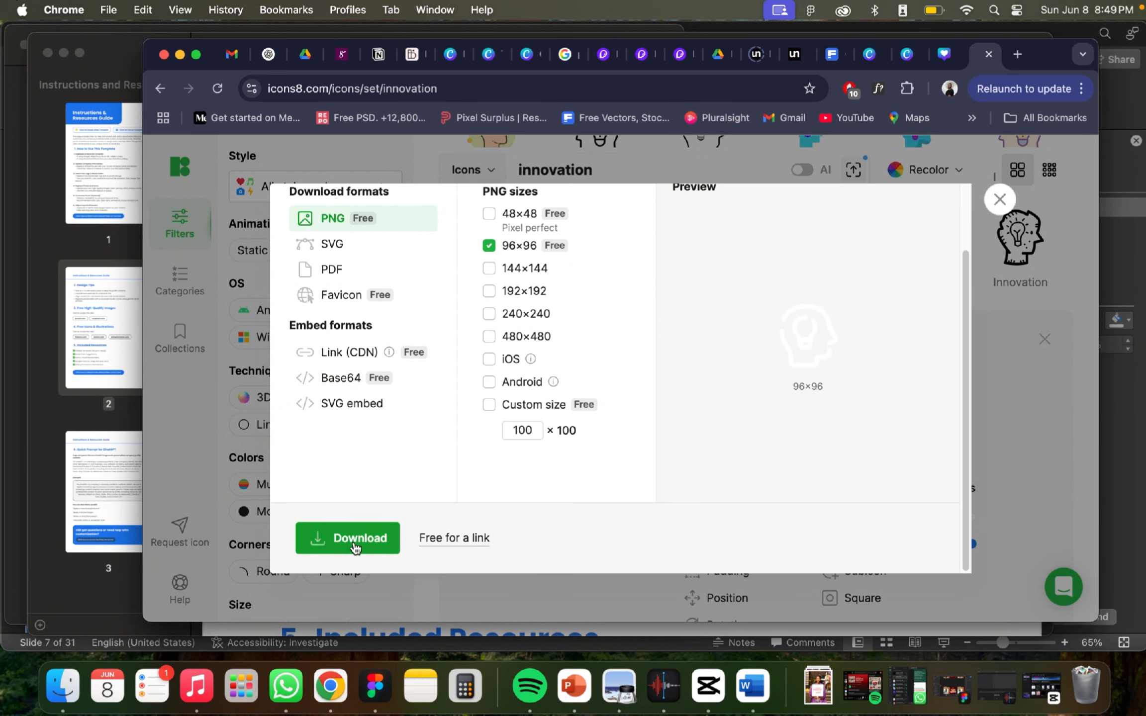
pyautogui.click(351, 545)
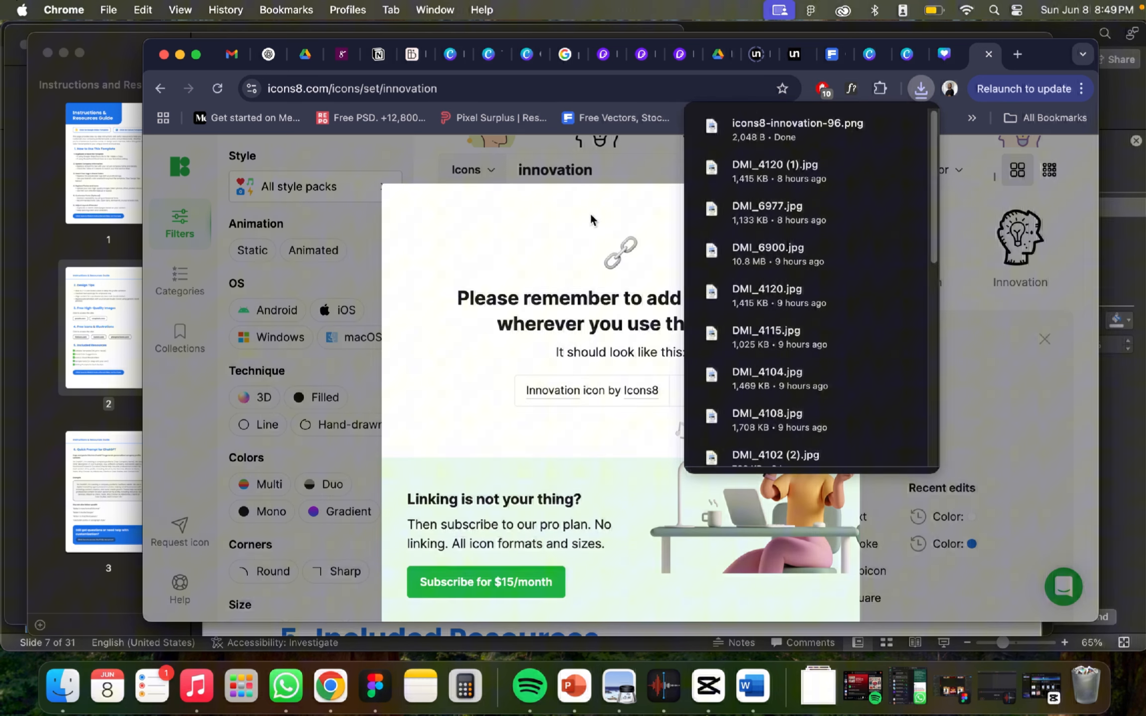
pyautogui.click(659, 172)
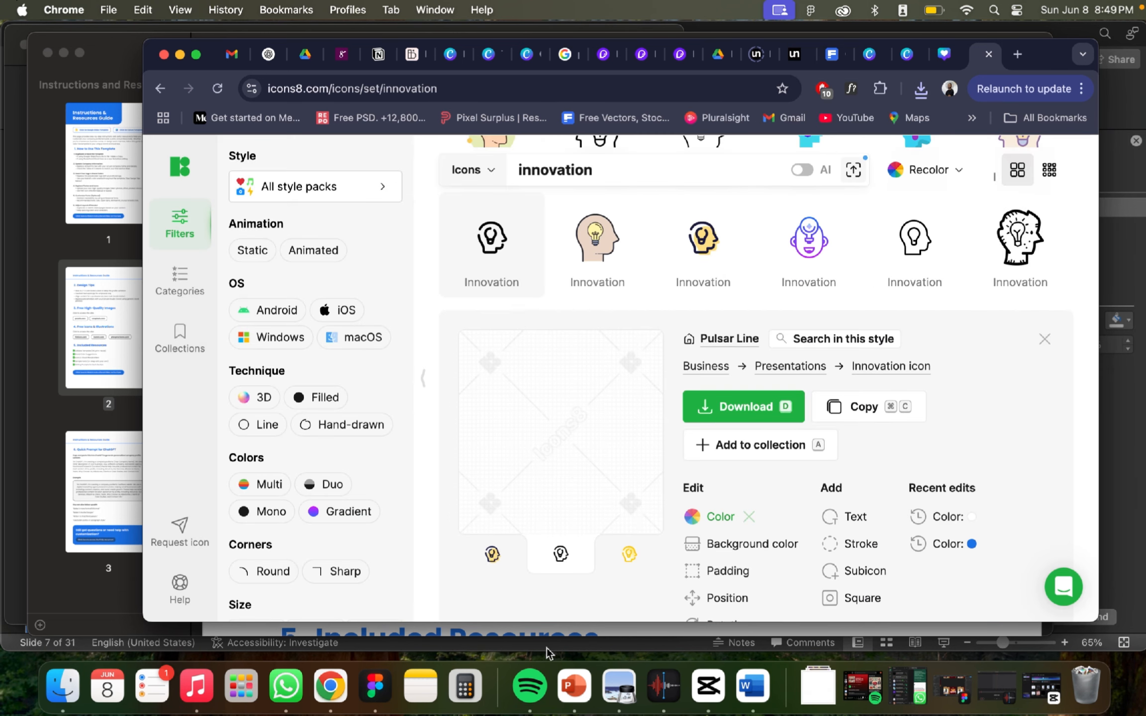
# Step: Try placing icons8-innovation-96.png from the Downloads folder directly onto PowerPoint's Core Values slide near the Innovation card, and undo the insertion
pyautogui.click(63, 686)
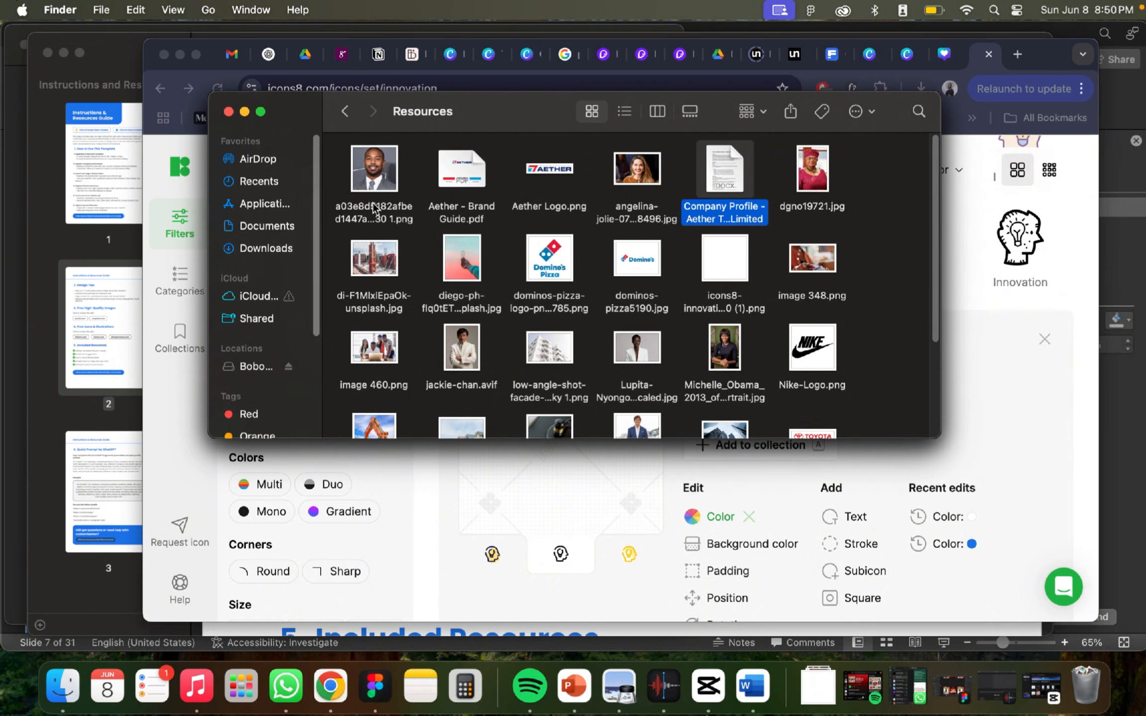
pyautogui.click(259, 254)
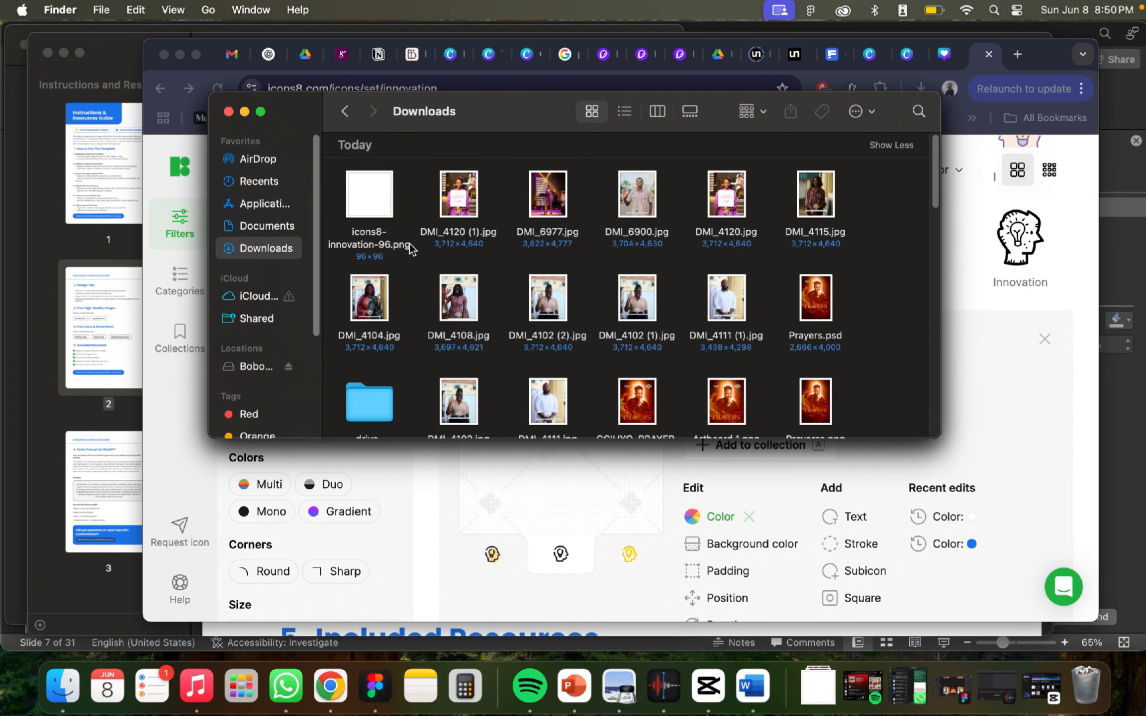
pyautogui.click(575, 687)
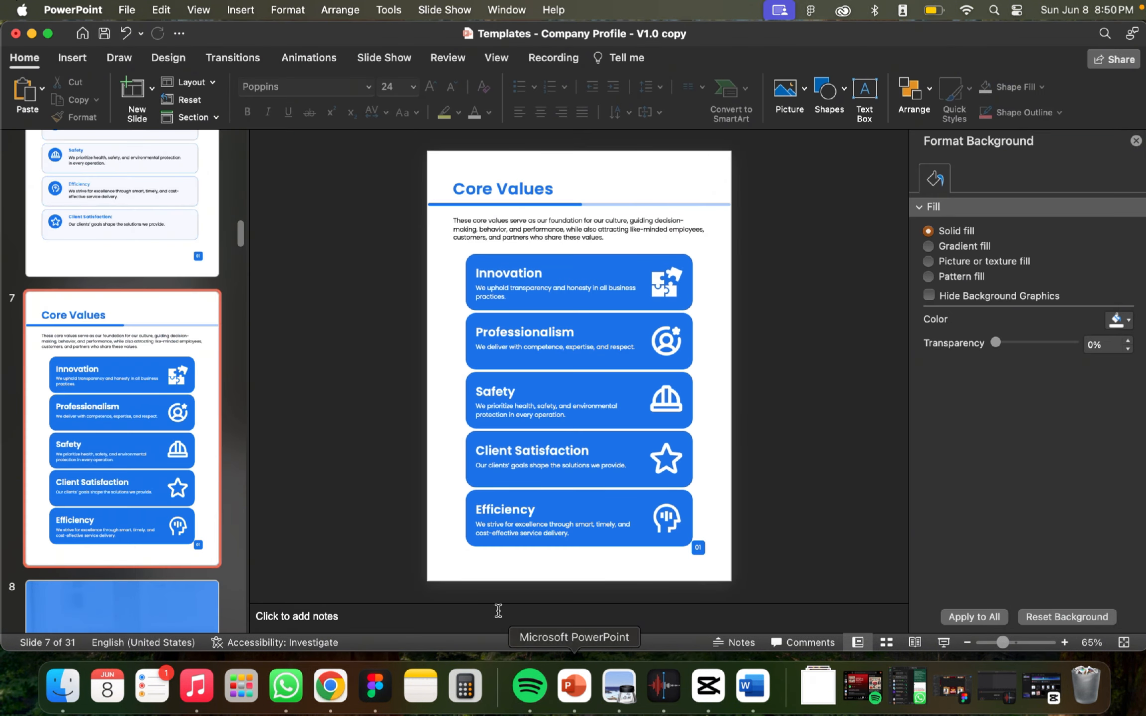
pyautogui.click(62, 686)
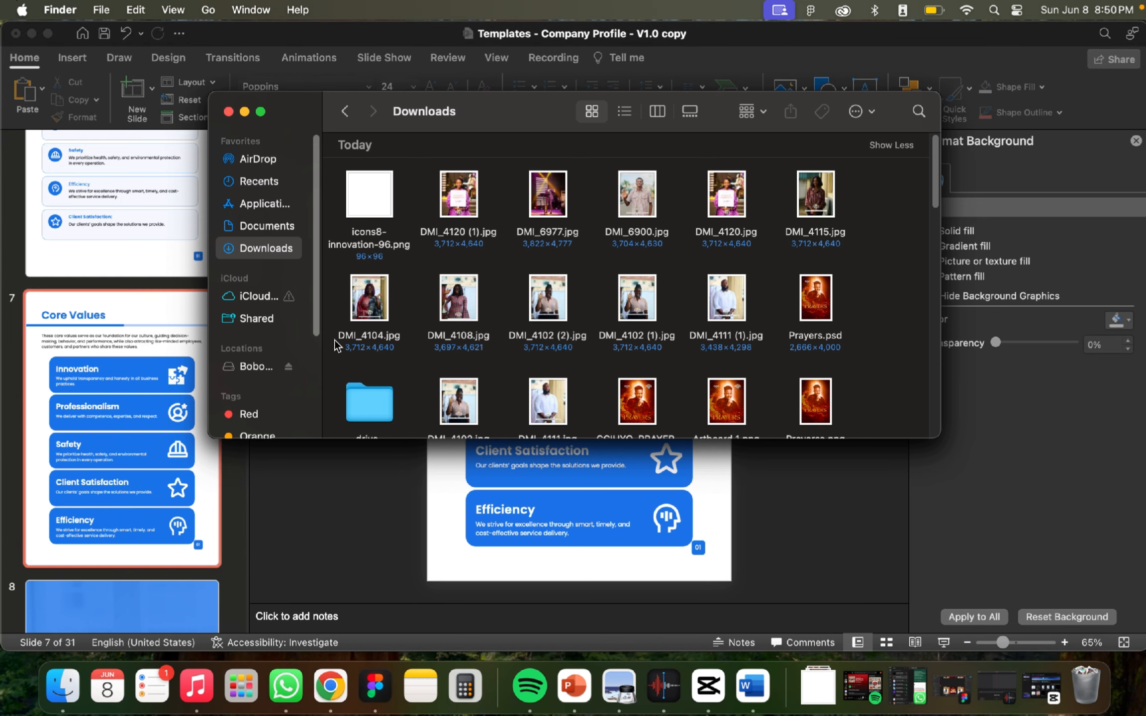
pyautogui.moveTo(369, 193); pyautogui.dragTo(721, 477)
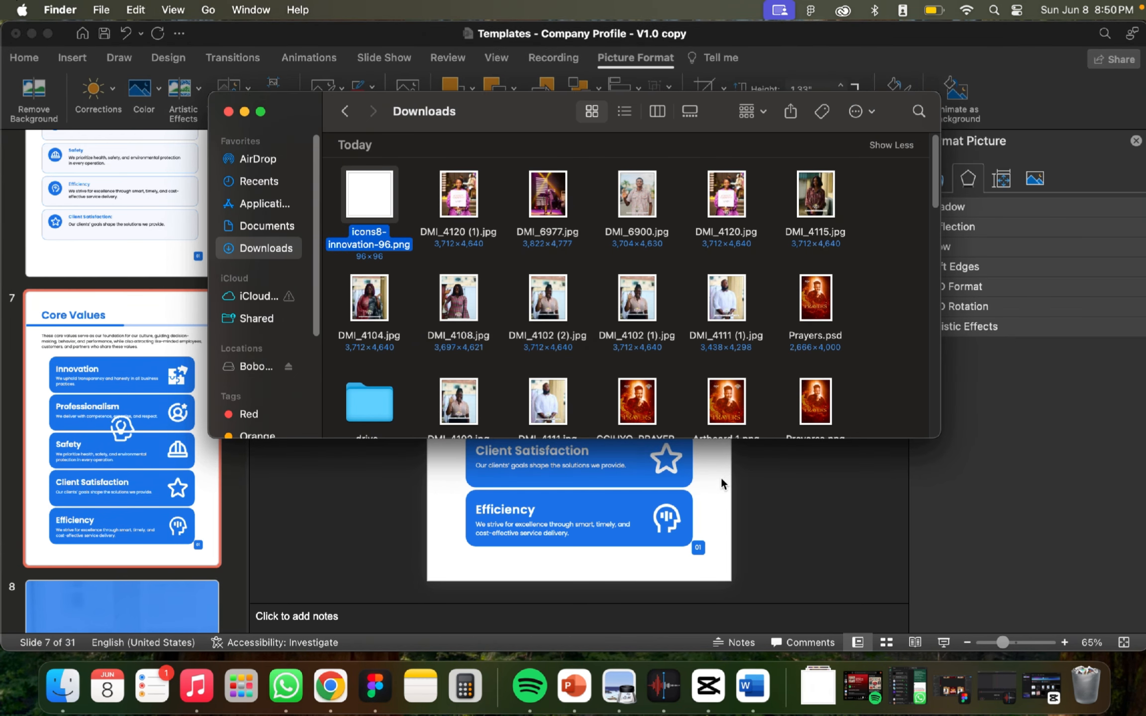
pyautogui.moveTo(578, 381); pyautogui.dragTo(694, 330)
pyautogui.click(646, 279)
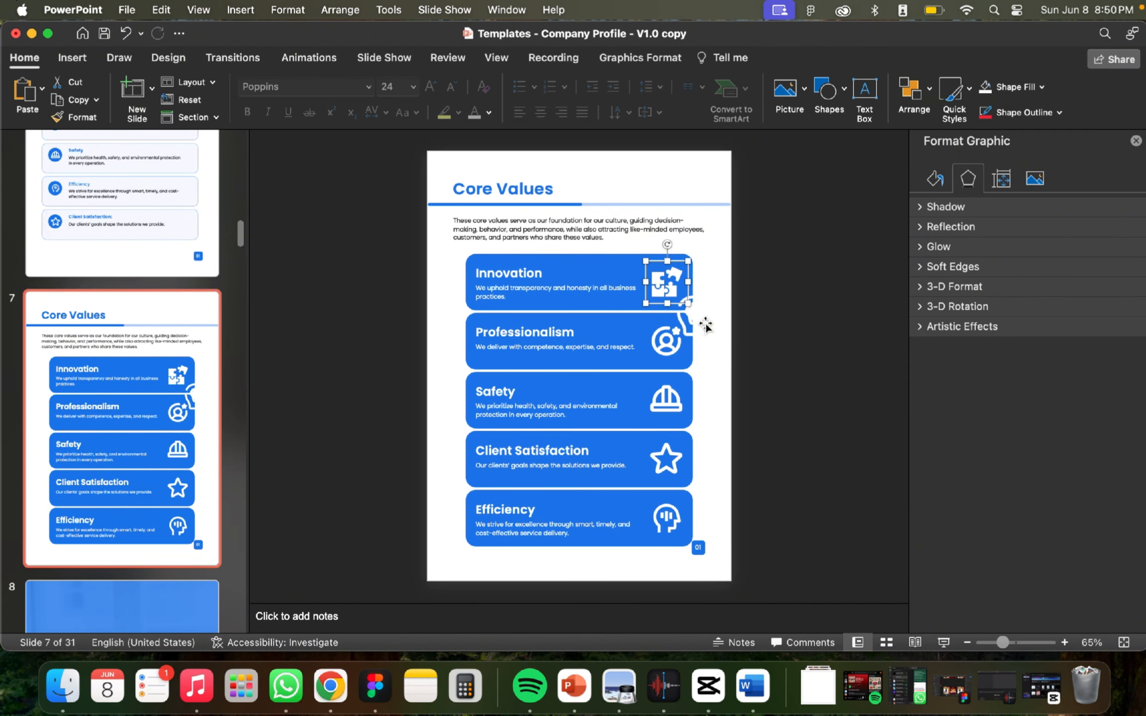
pyautogui.press('super+z')
pyautogui.press('super+z')
# Step: Replace the puzzle graphic on the Innovation card with the file icons8-innovation-96.png from Downloads
pyautogui.click(673, 298)
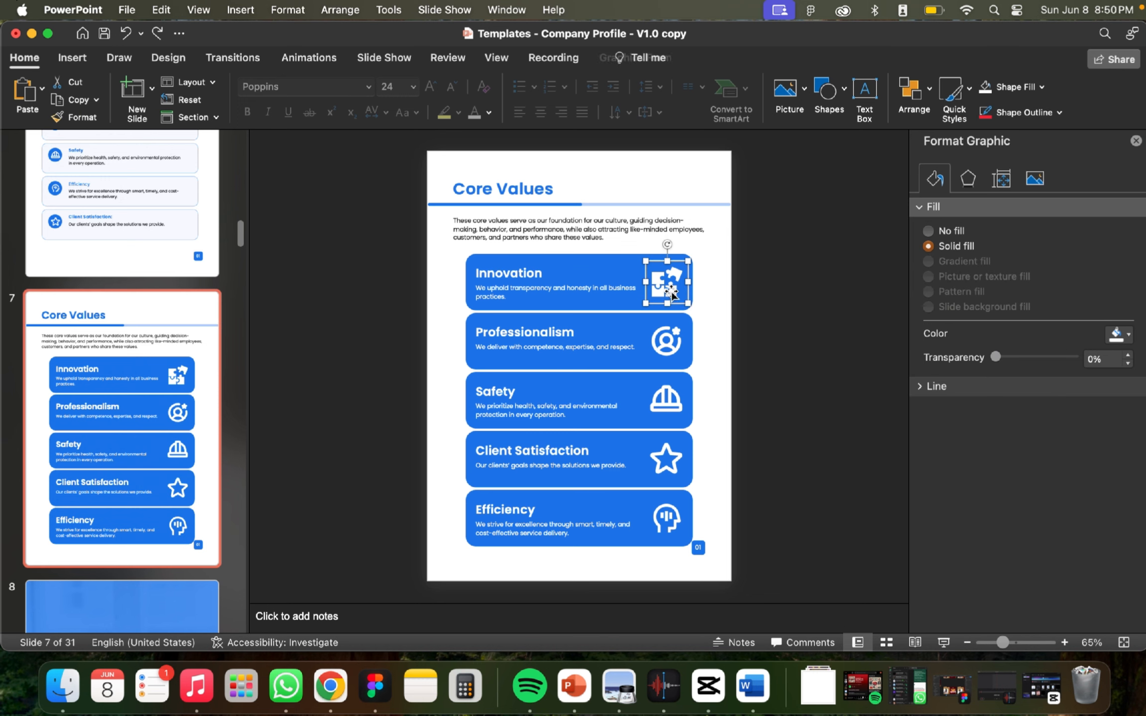
pyautogui.rightClick(671, 265)
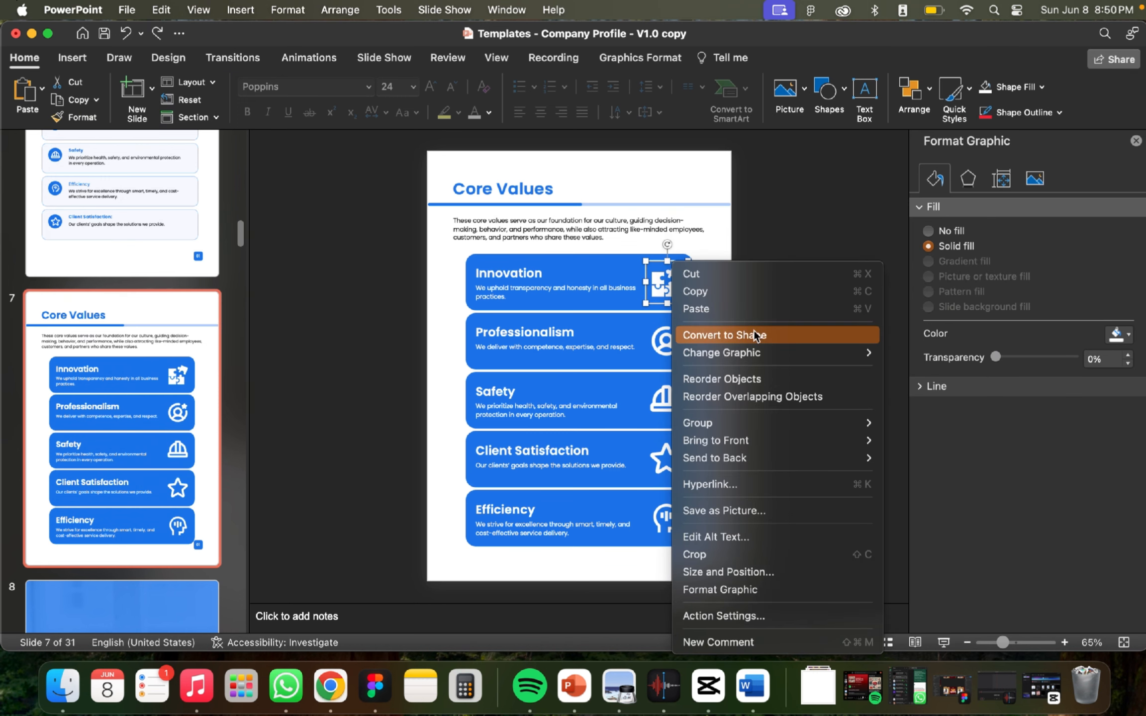
pyautogui.moveTo(806, 357)
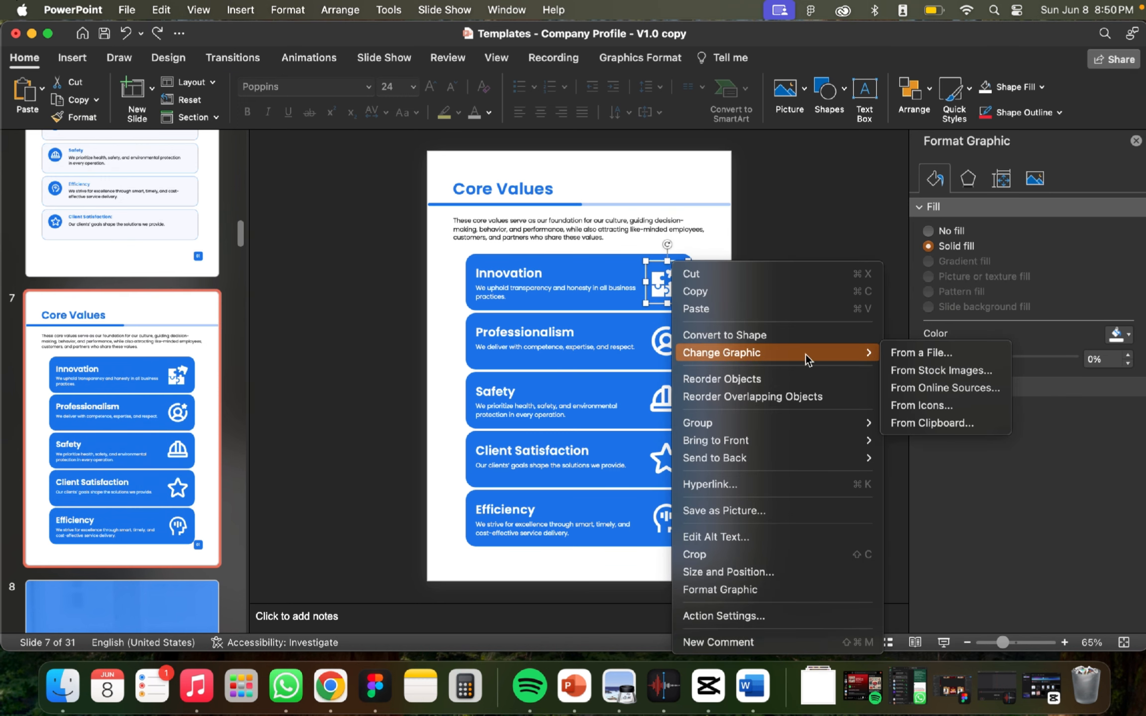
pyautogui.click(934, 361)
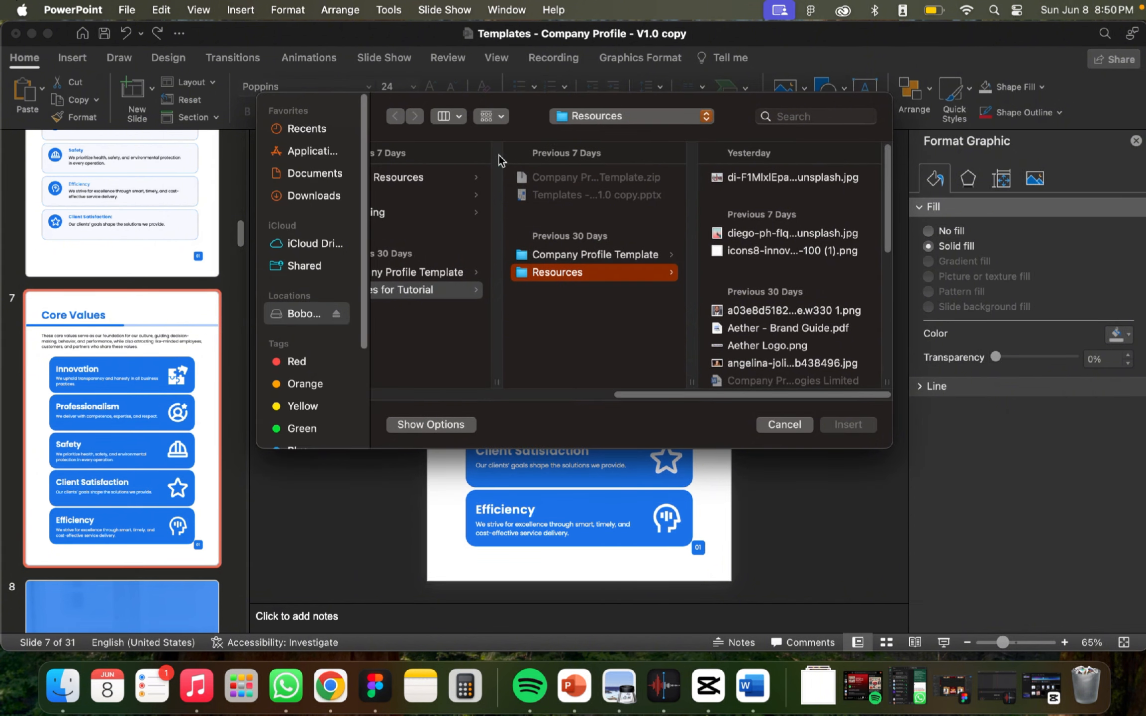
pyautogui.click(318, 198)
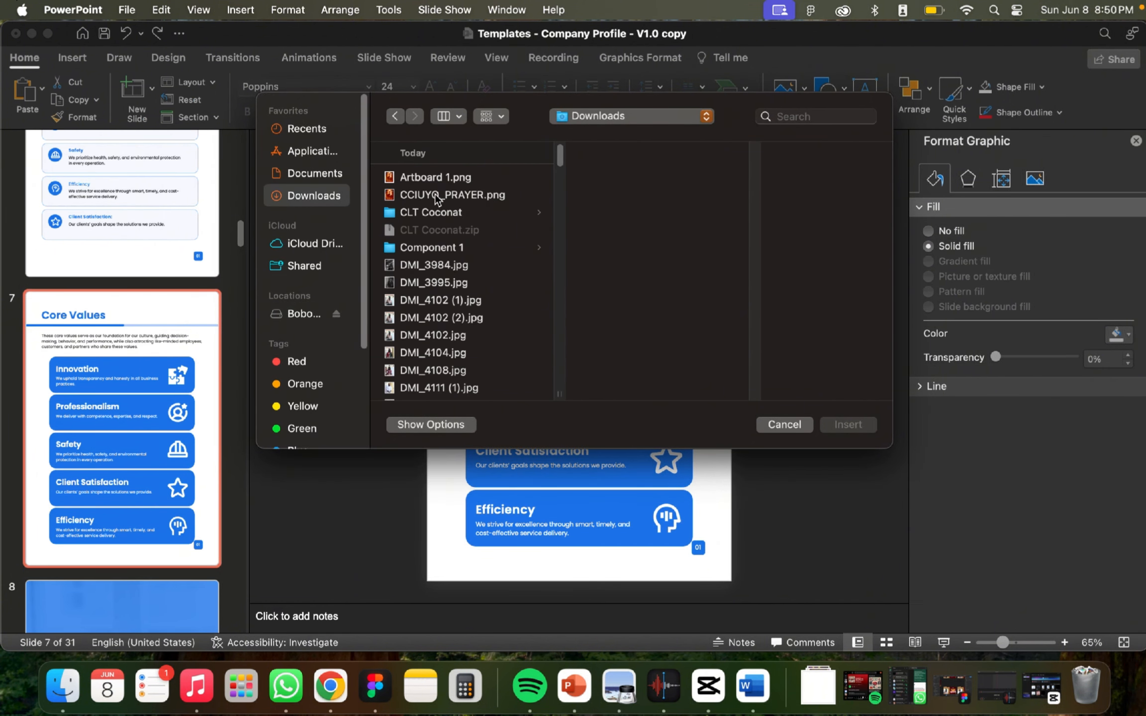
pyautogui.scroll(-10, 443, 282)
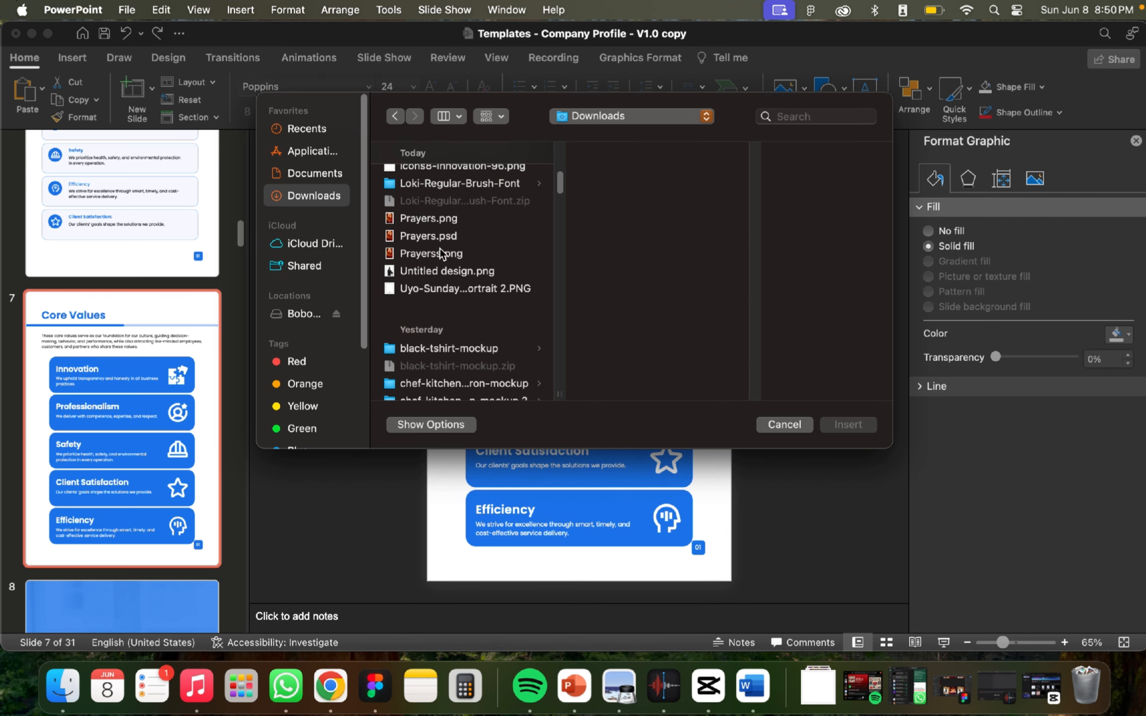
pyautogui.scroll(1, 448, 272)
pyautogui.click(438, 198)
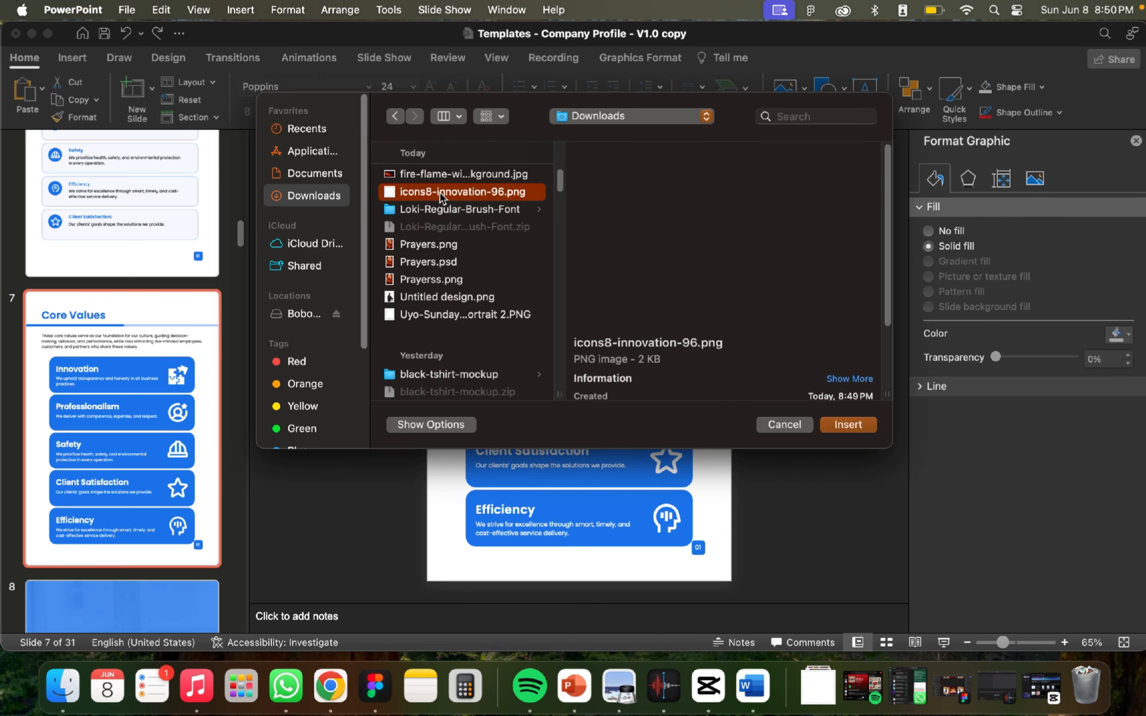
pyautogui.click(858, 430)
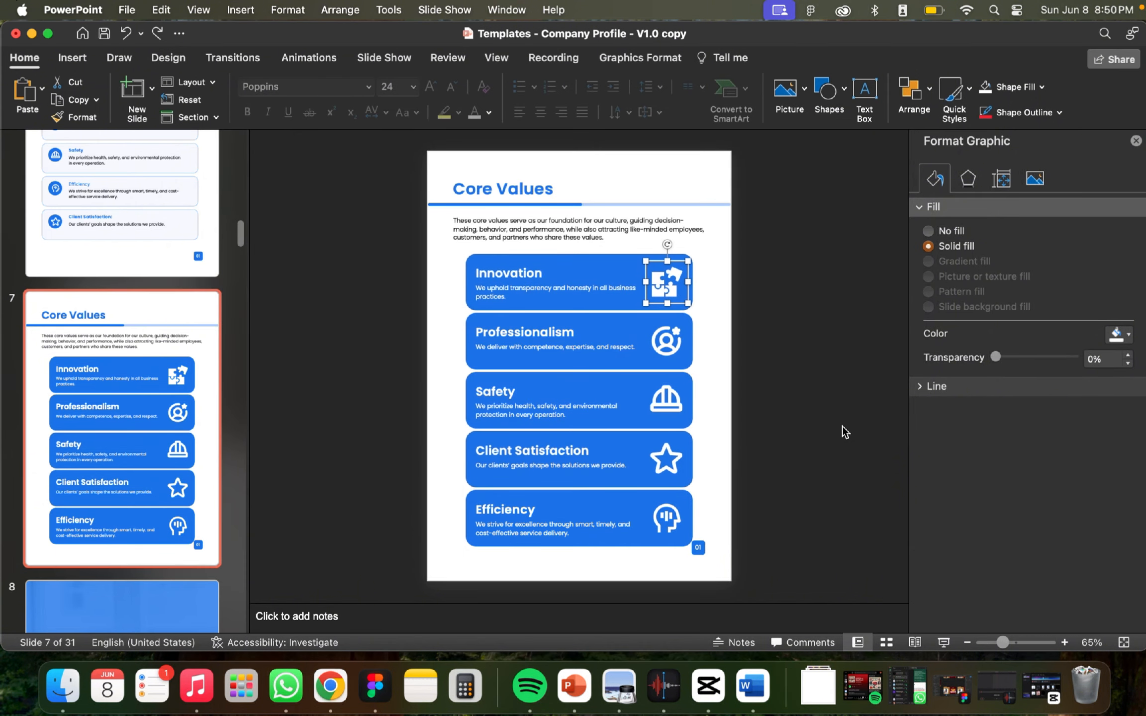
pyautogui.click(714, 309)
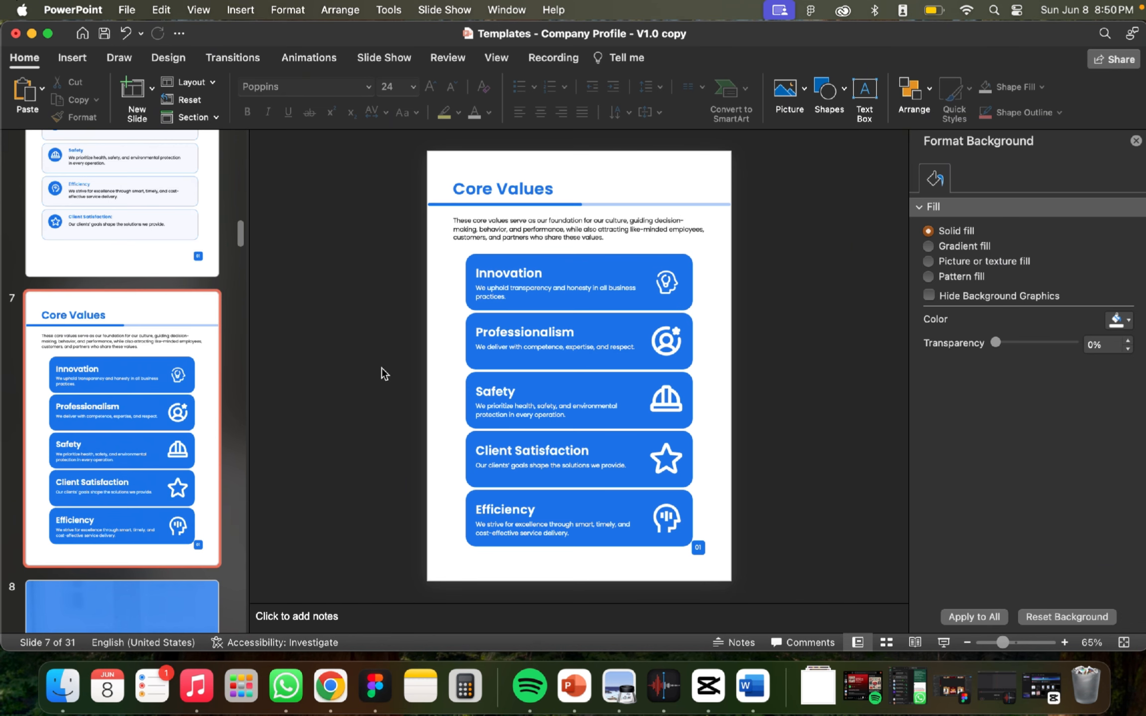
# Step: Look through the upcoming service slides and open slide 8, Our Service Offerings
pyautogui.scroll(-10, 169, 450)
pyautogui.scroll(-8, 170, 450)
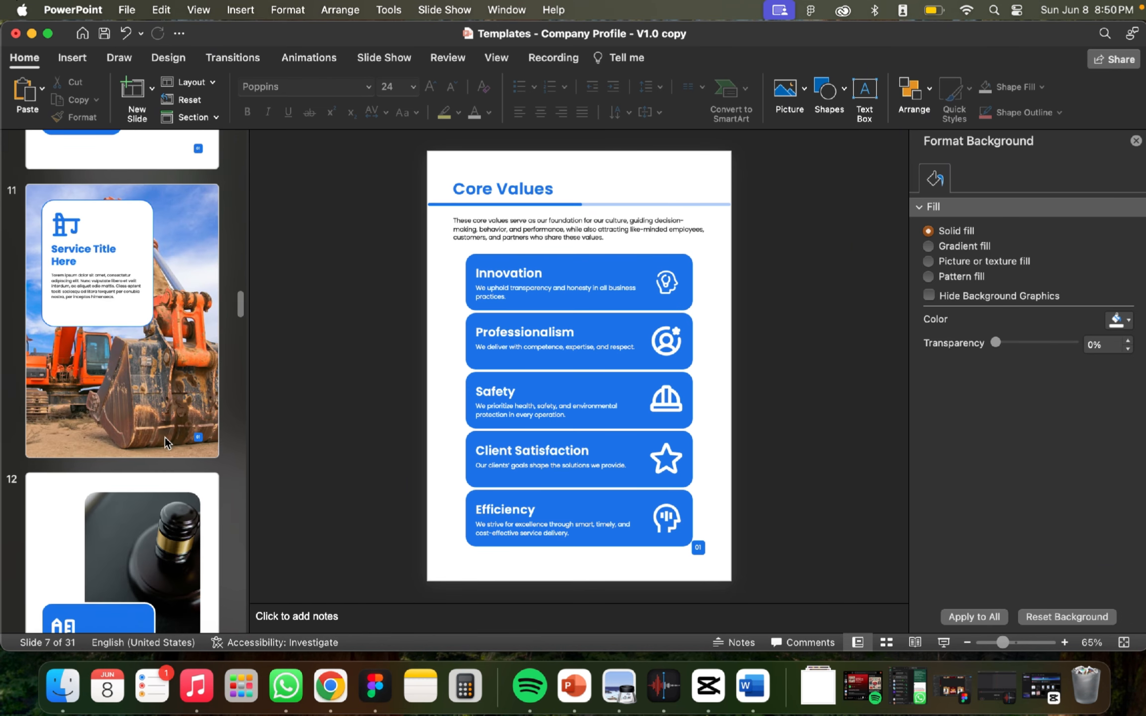
pyautogui.scroll(6, 166, 434)
pyautogui.scroll(-2, 166, 437)
pyautogui.scroll(10, 169, 427)
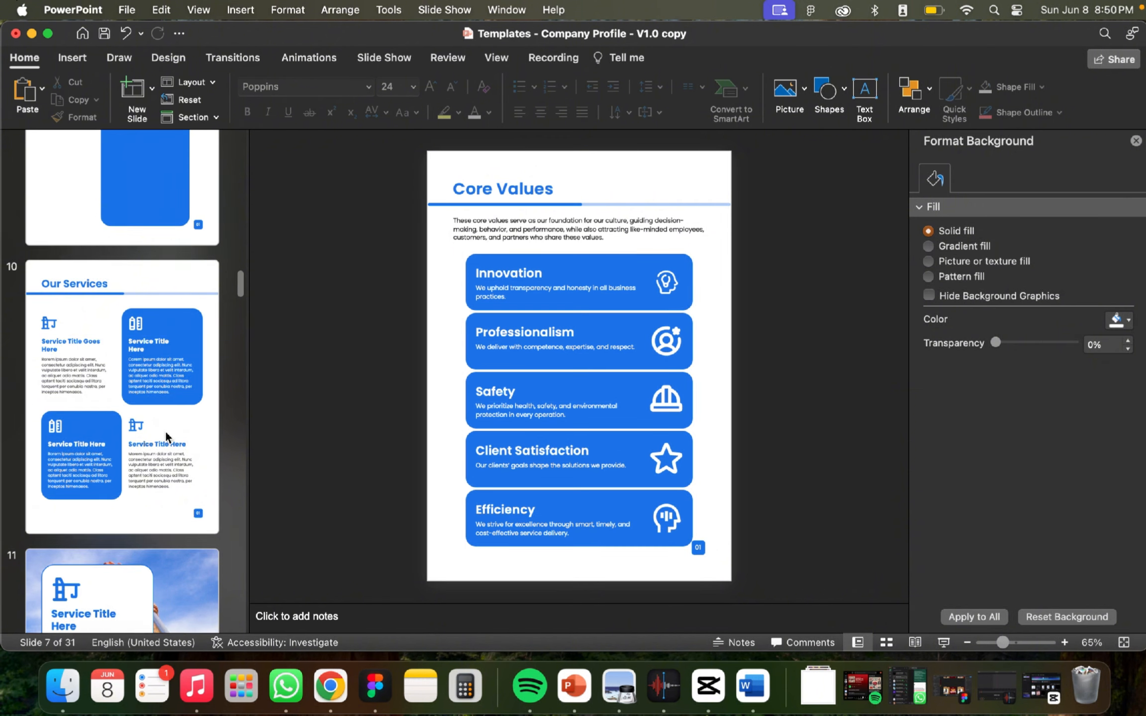
pyautogui.click(147, 520)
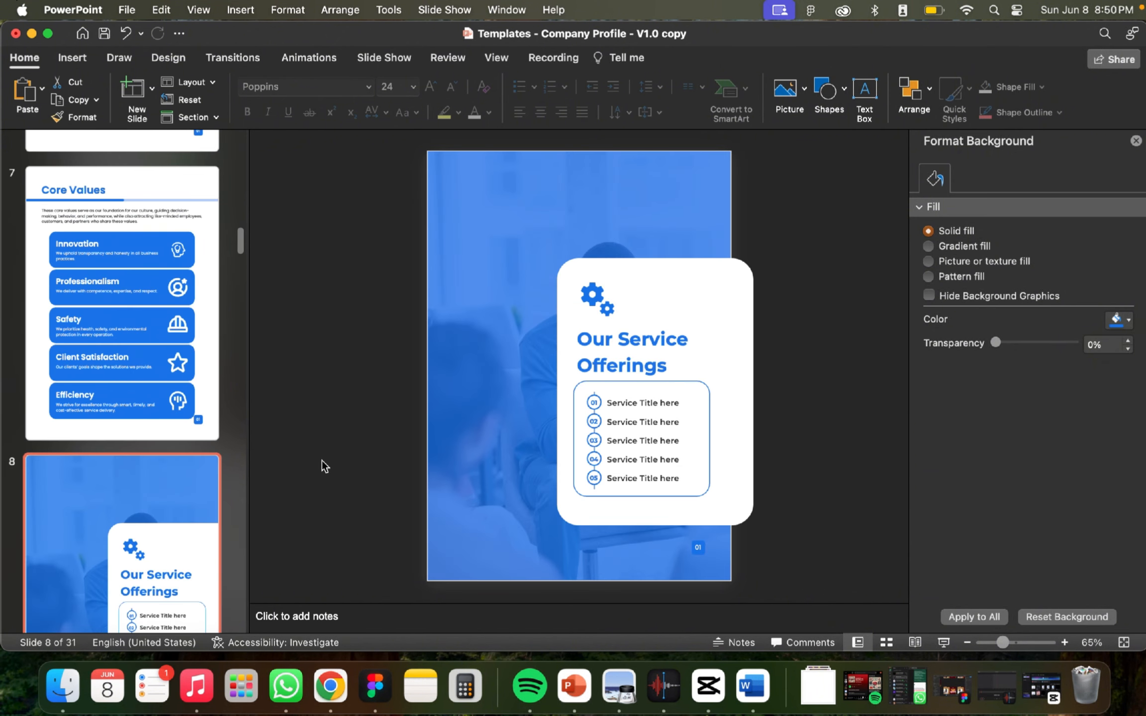
# Step: Try moving the full-page background picture on the Our Service Offerings slide, and undo the move
pyautogui.click(486, 377)
pyautogui.moveTo(523, 325); pyautogui.dragTo(547, 316)
pyautogui.press('super+z')
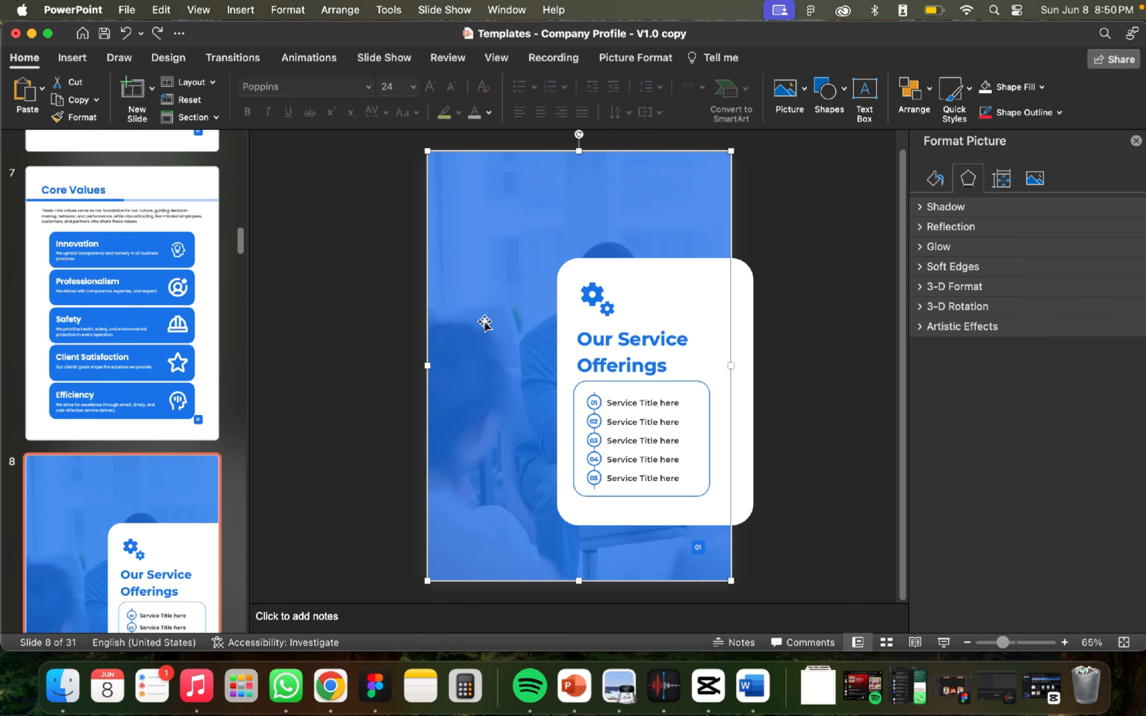
pyautogui.moveTo(501, 293); pyautogui.dragTo(567, 285)
pyautogui.moveTo(749, 213); pyautogui.dragTo(798, 199)
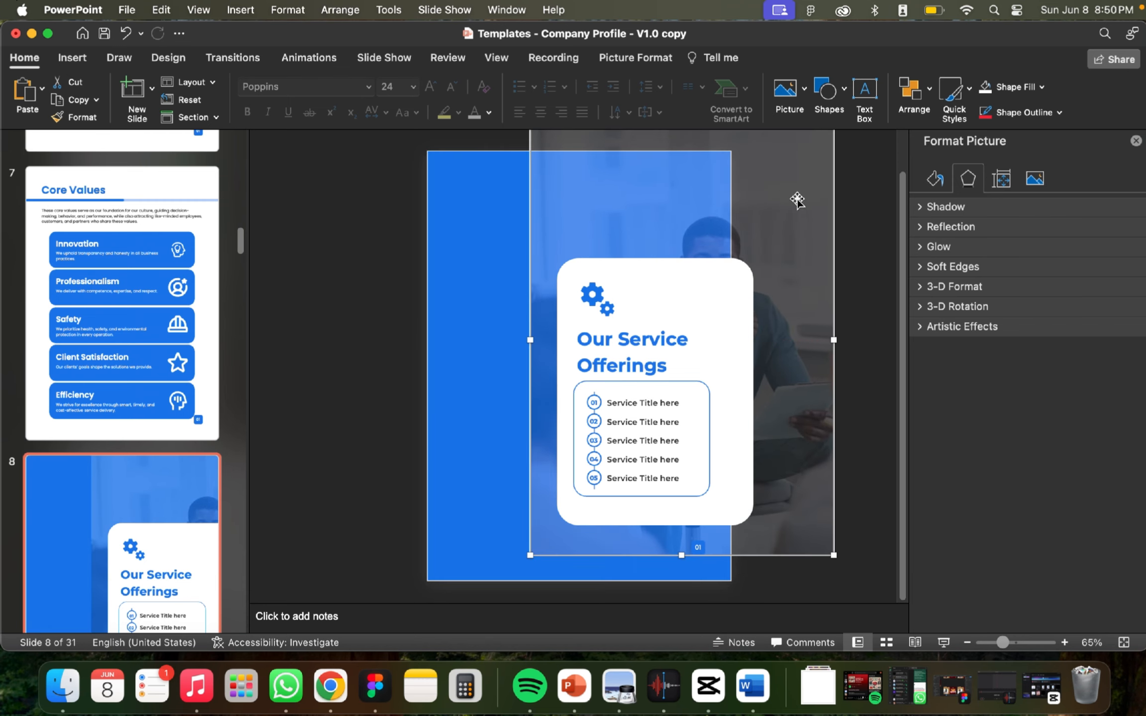
pyautogui.press('super+z')
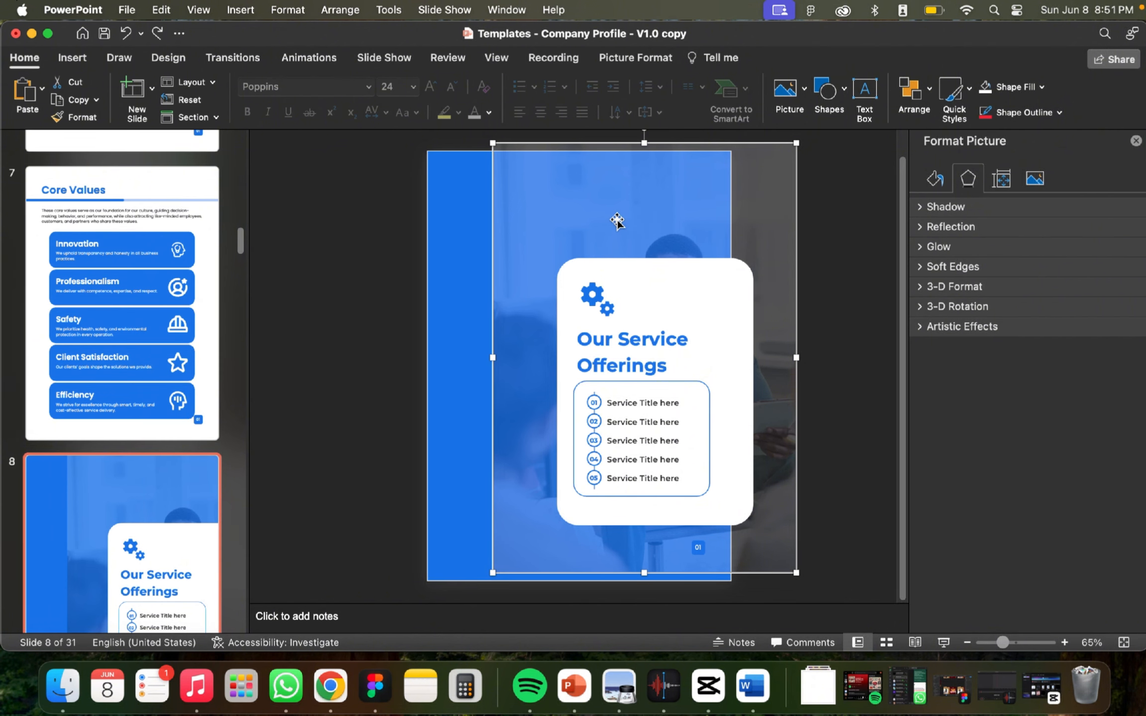
pyautogui.press('super+z')
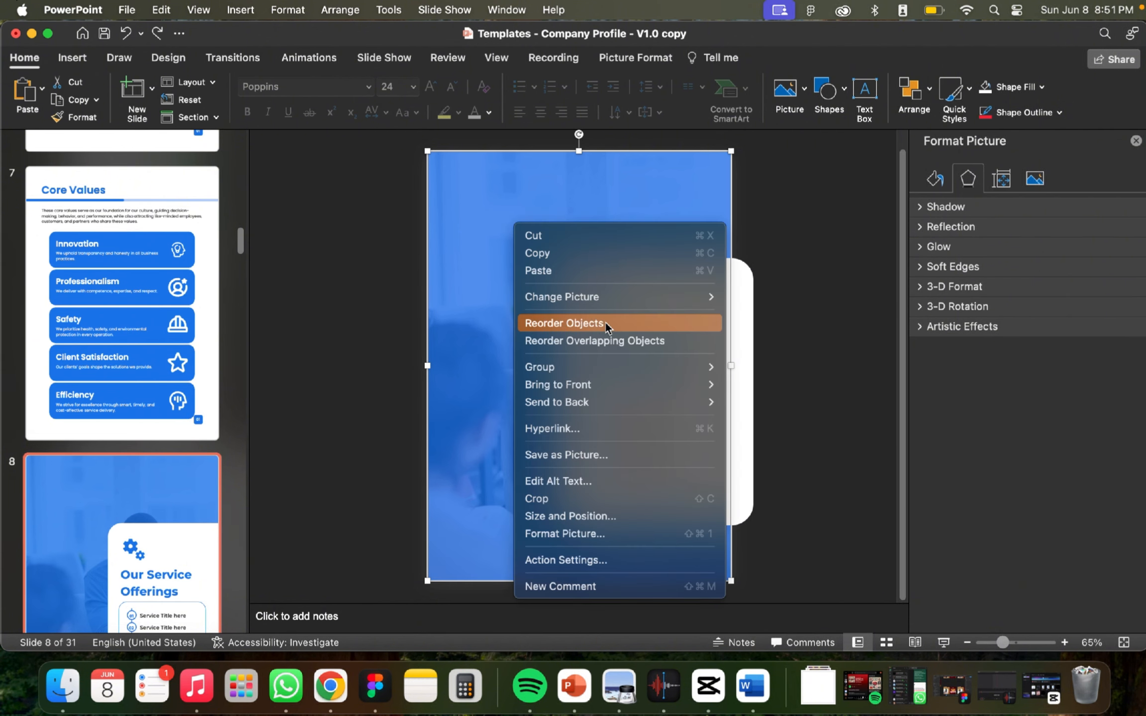
# Step: Replace the full-page background picture with diego-ph-fIq0tET6llw-unsplash.jpg from the CP Template project's Samples for Tutorial > Resources folder
pyautogui.moveTo(607, 295)
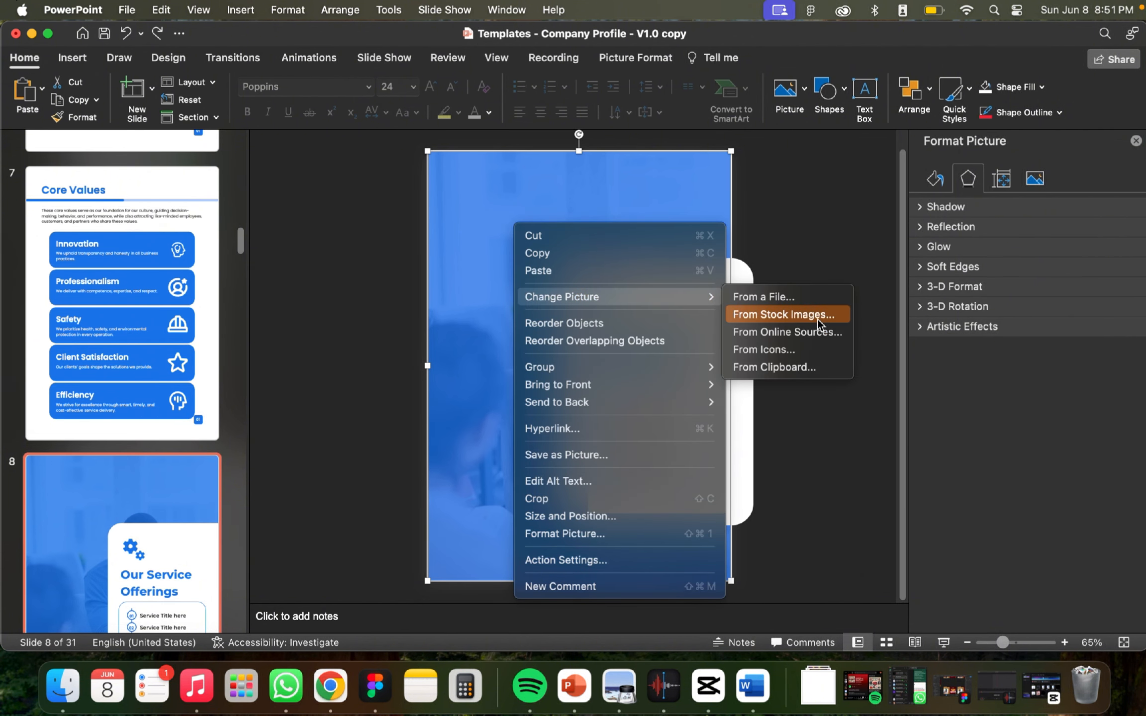
pyautogui.click(782, 298)
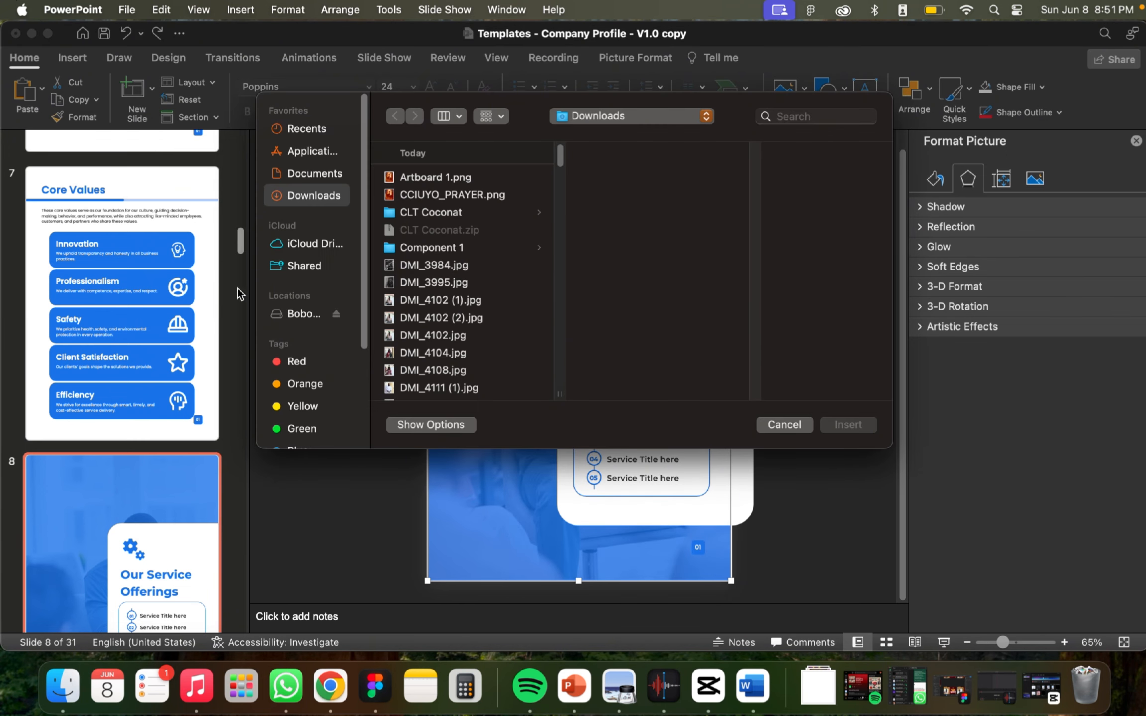
pyautogui.click(311, 314)
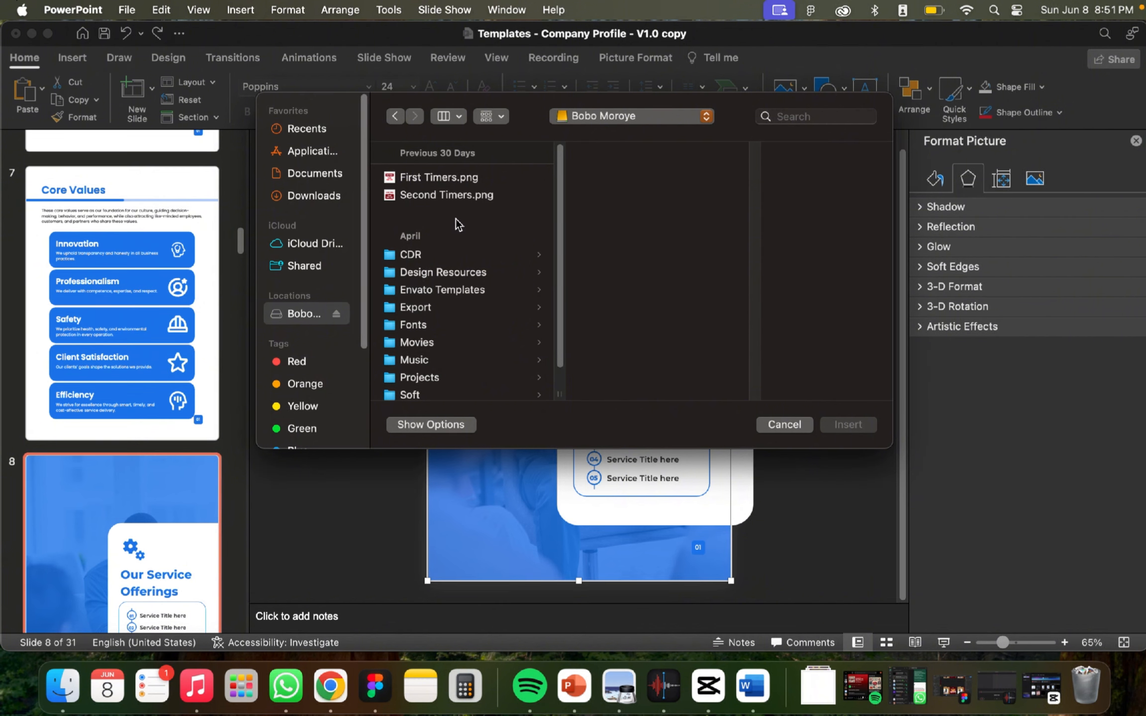
pyautogui.click(437, 377)
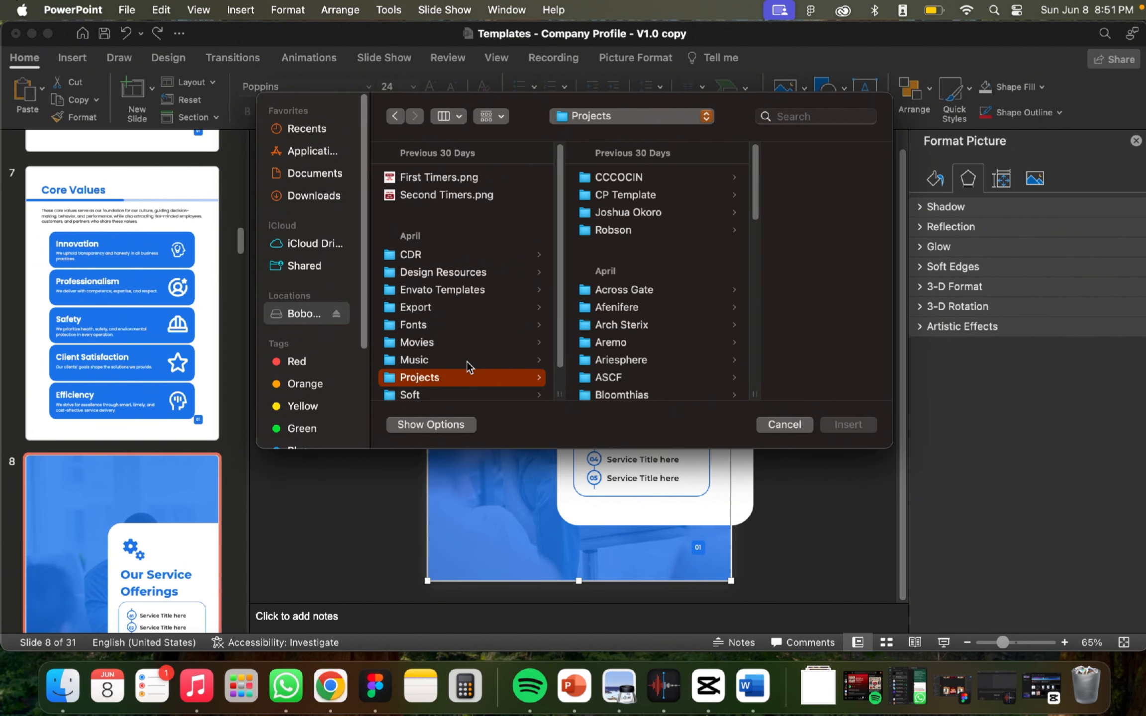
pyautogui.click(638, 195)
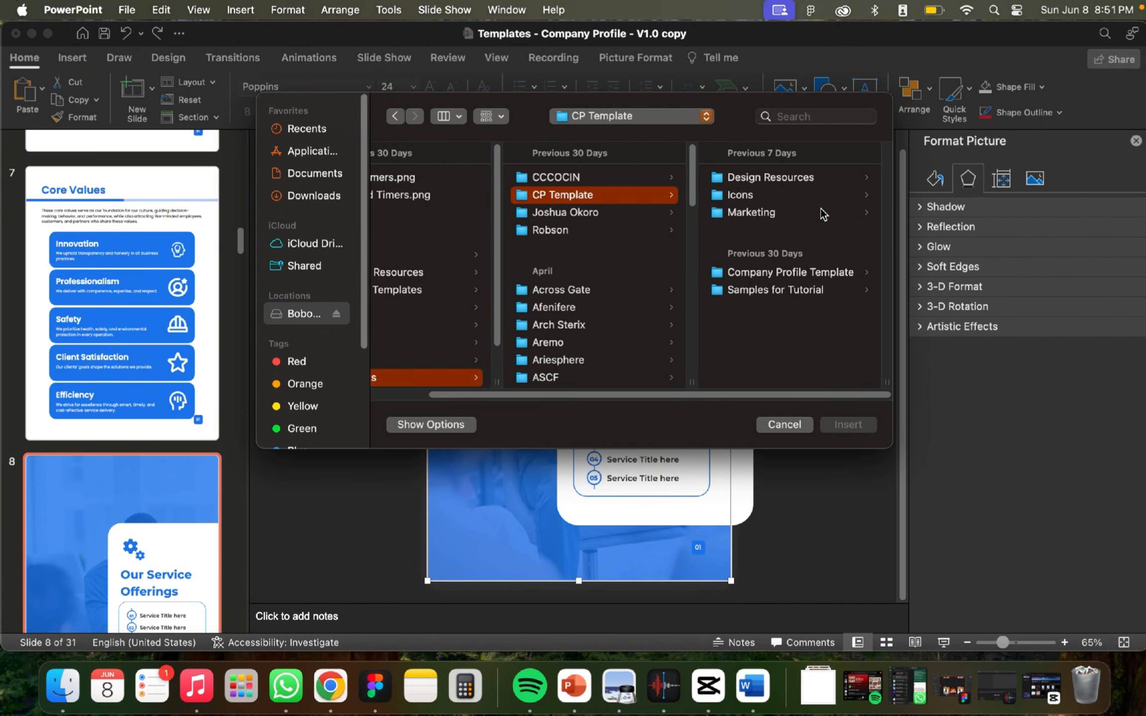
pyautogui.click(789, 180)
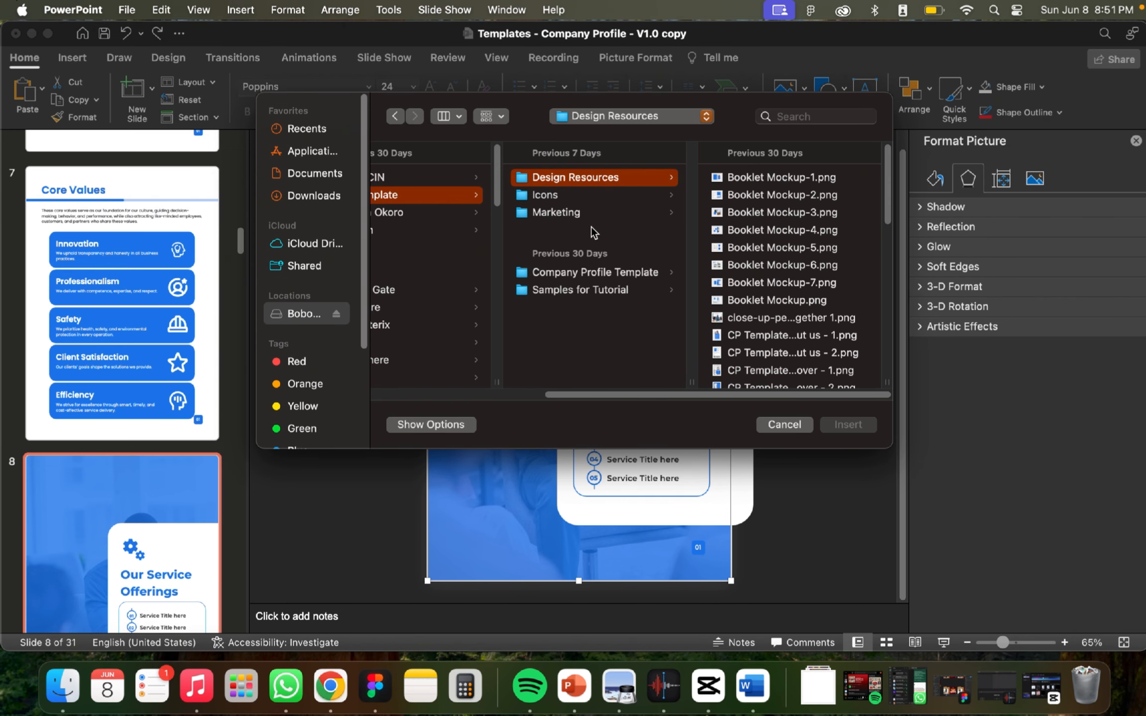
pyautogui.click(597, 290)
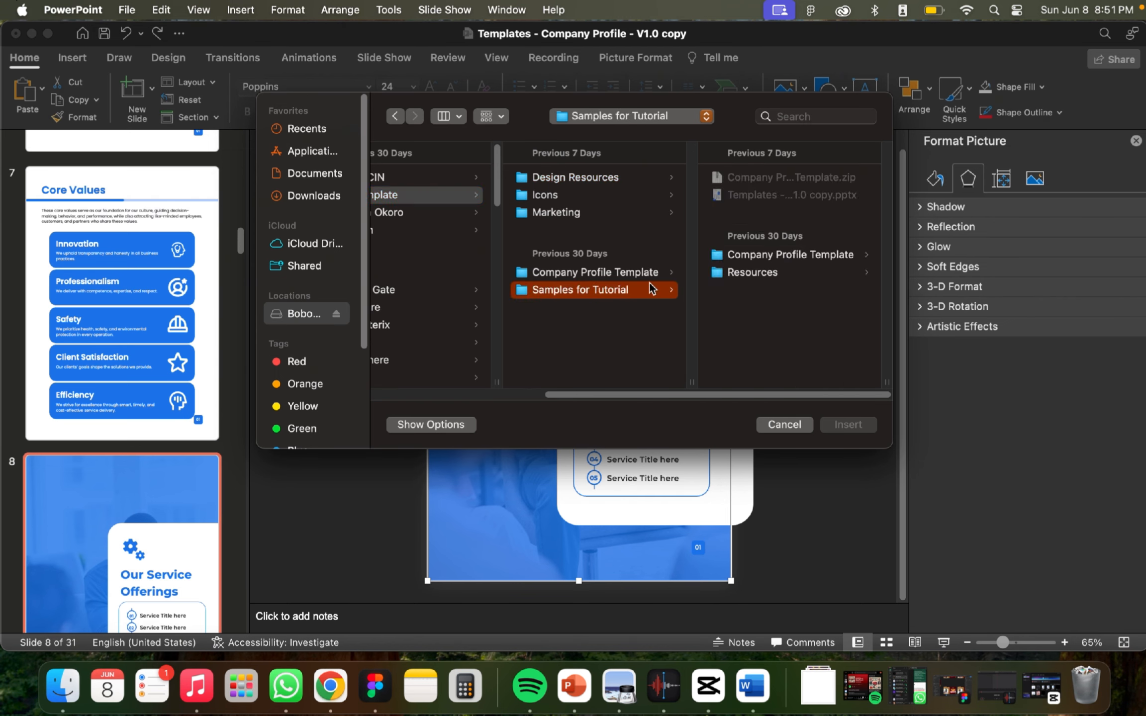
pyautogui.click(777, 271)
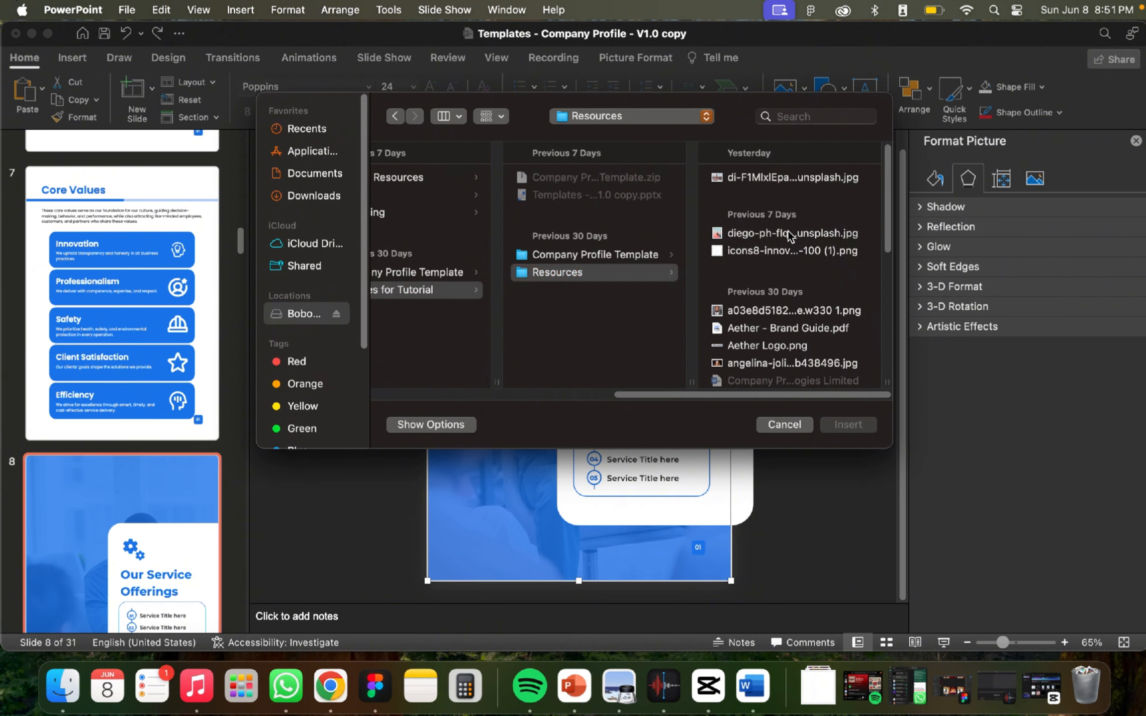
pyautogui.click(789, 234)
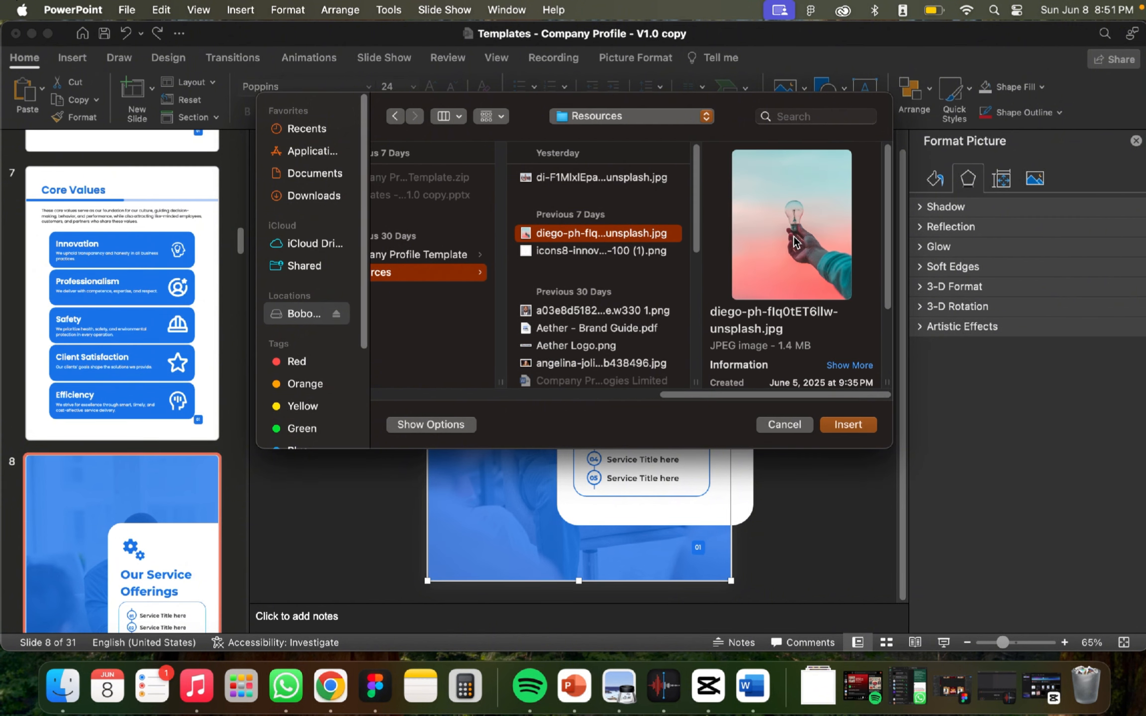
pyautogui.click(858, 427)
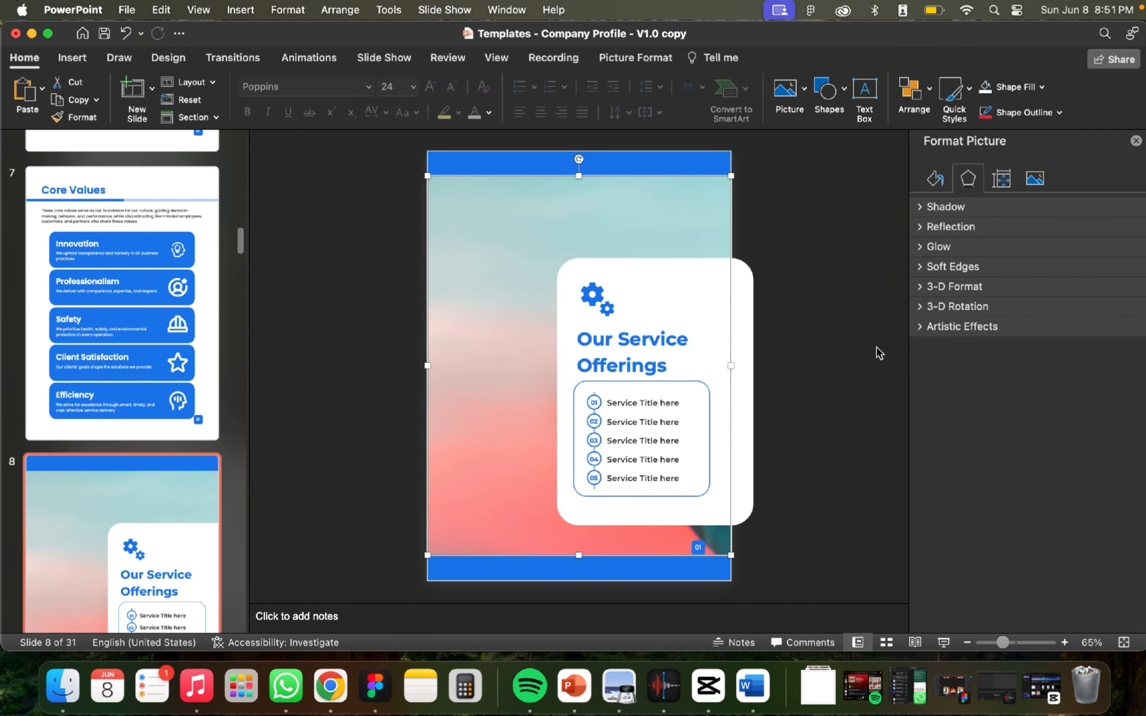
# Step: Move the light bulb picture aside and set the slide's solid background fill to the recently used red
pyautogui.moveTo(468, 234); pyautogui.dragTo(632, 258)
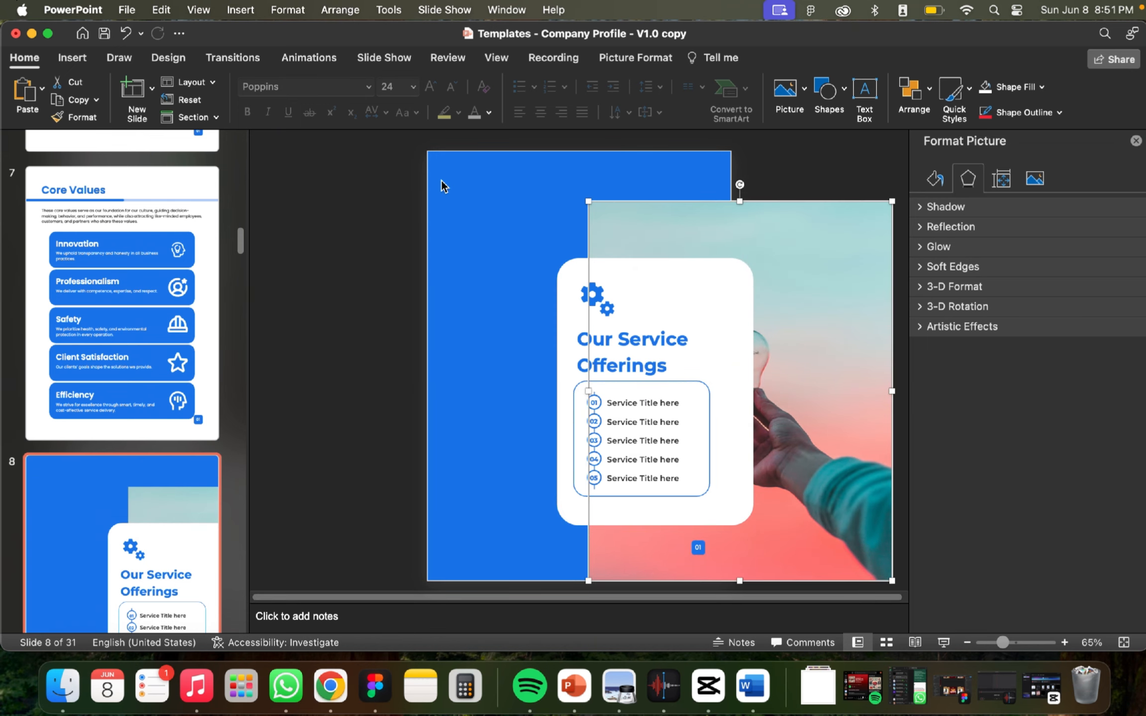
pyautogui.click(484, 220)
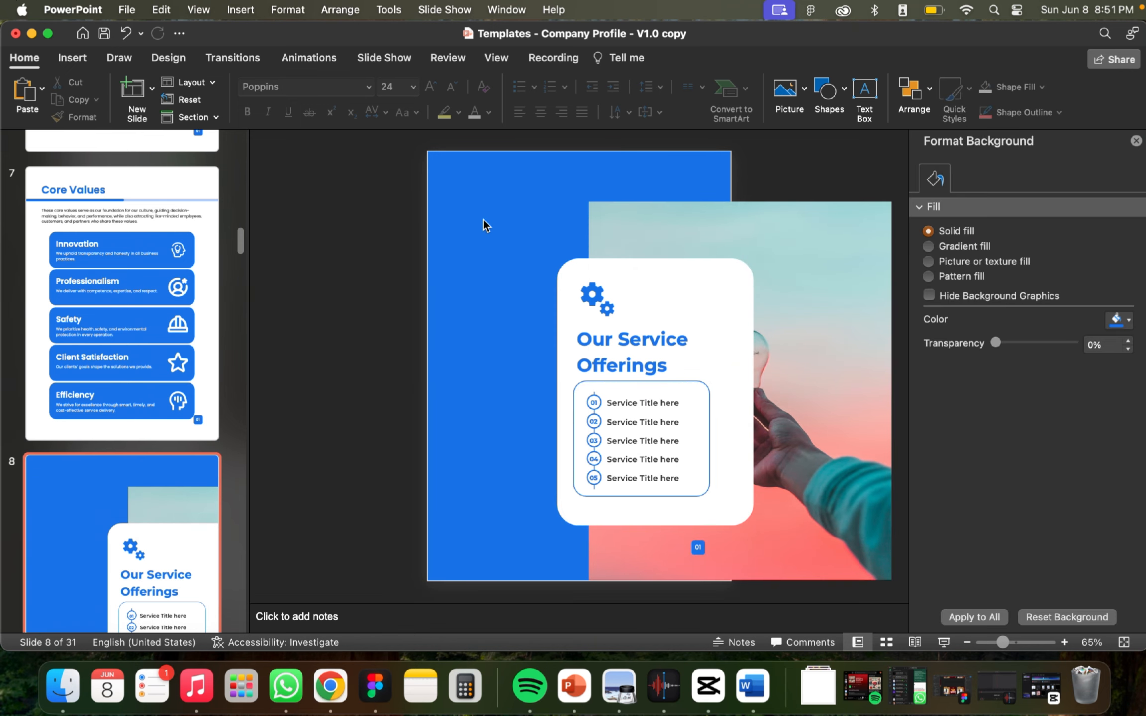
pyautogui.rightClick(498, 238)
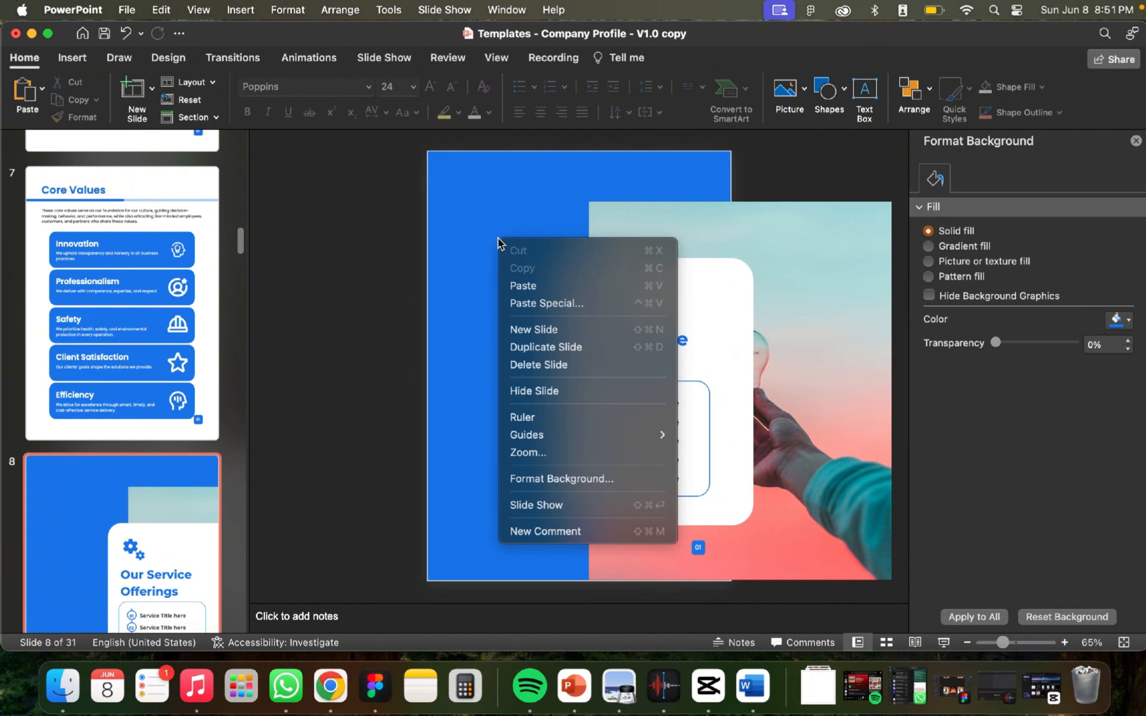
pyautogui.click(583, 480)
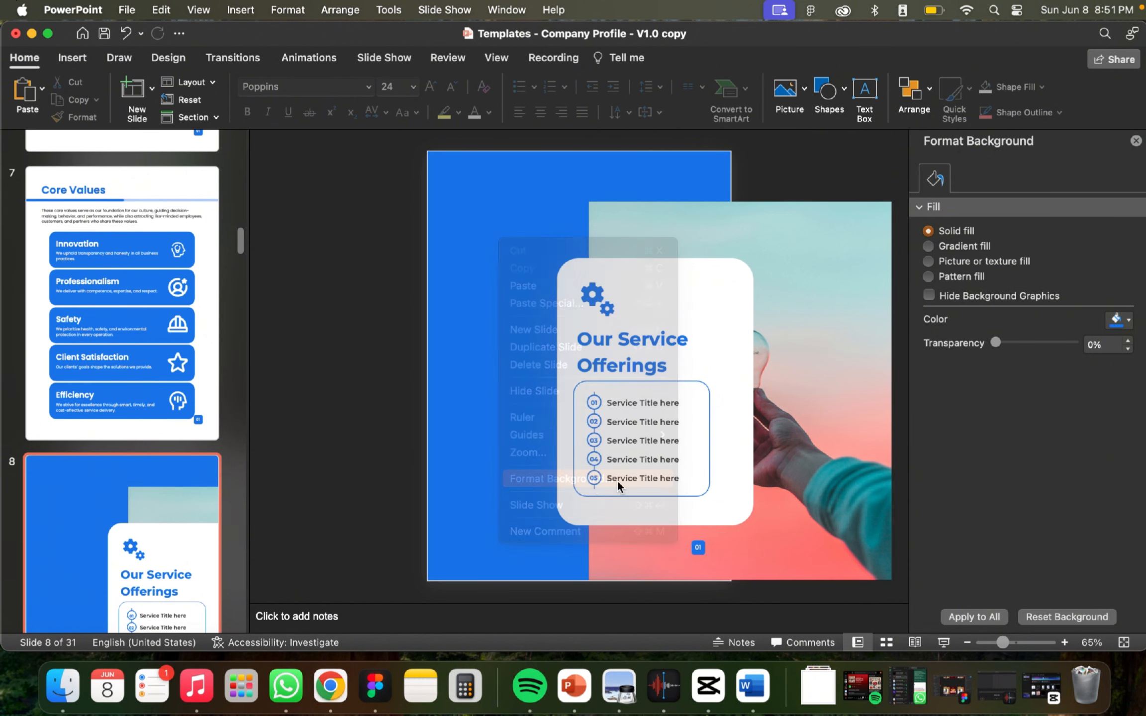
pyautogui.click(1128, 321)
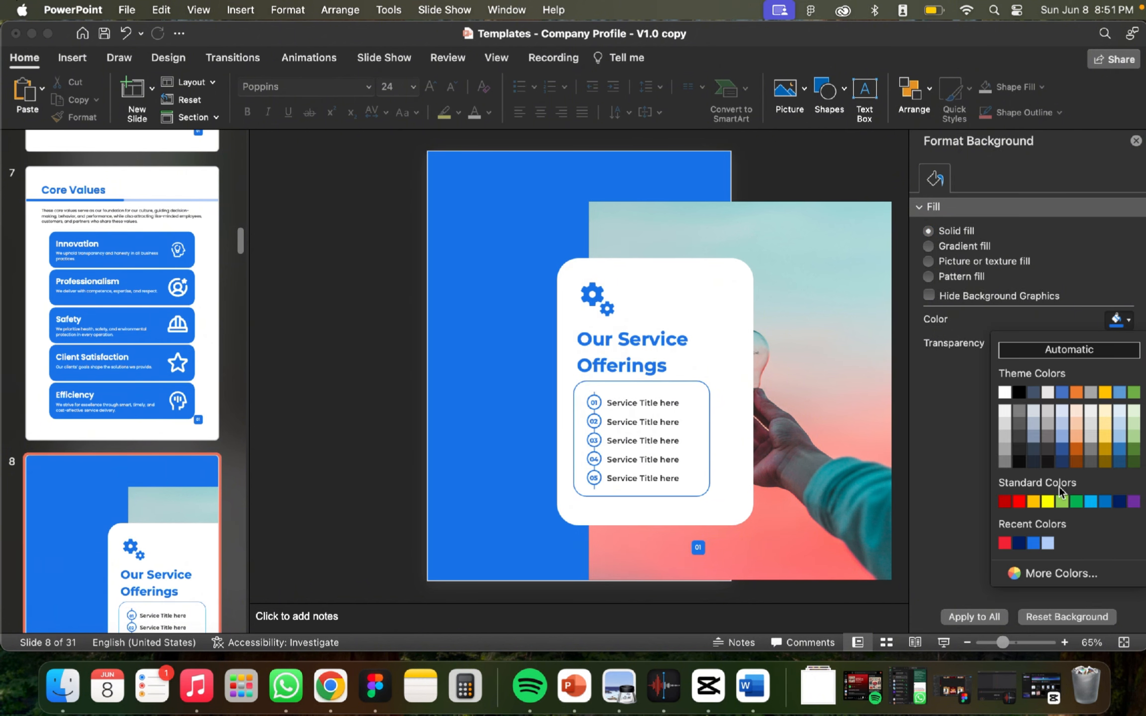
pyautogui.click(1004, 543)
# Step: Enlarge the light bulb picture to about 14.4" by 18" and position it over the page so the bulb shows beside the services card
pyautogui.moveTo(758, 228); pyautogui.dragTo(653, 214)
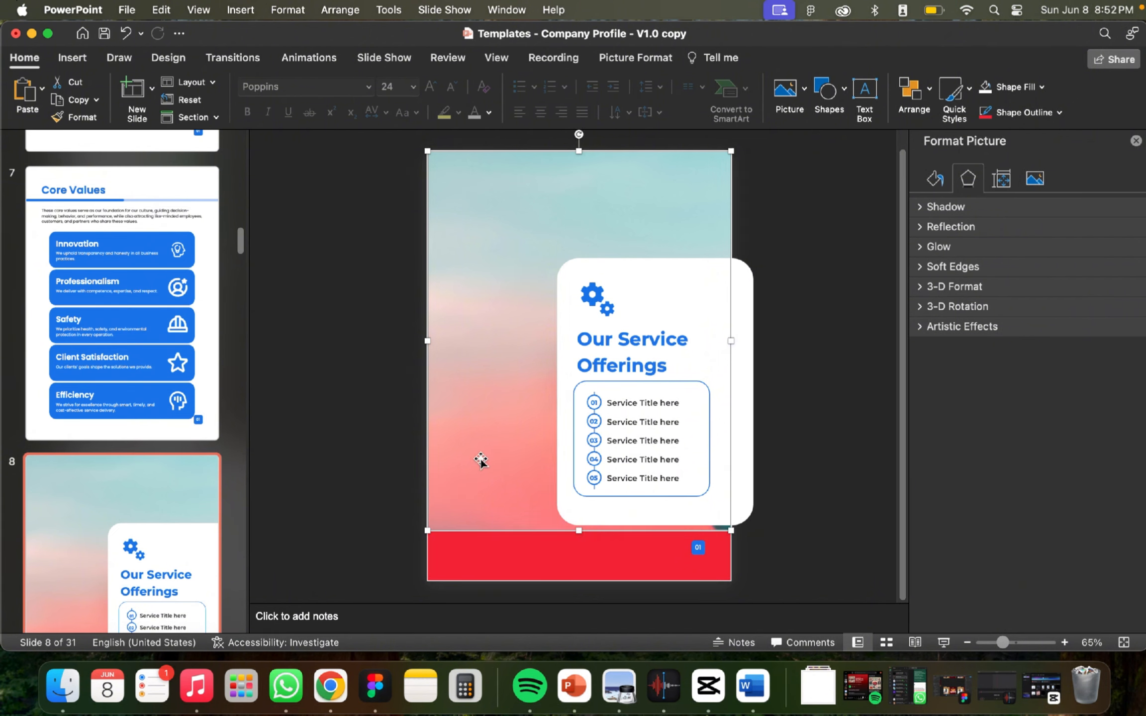
pyautogui.moveTo(478, 463); pyautogui.dragTo(376, 443)
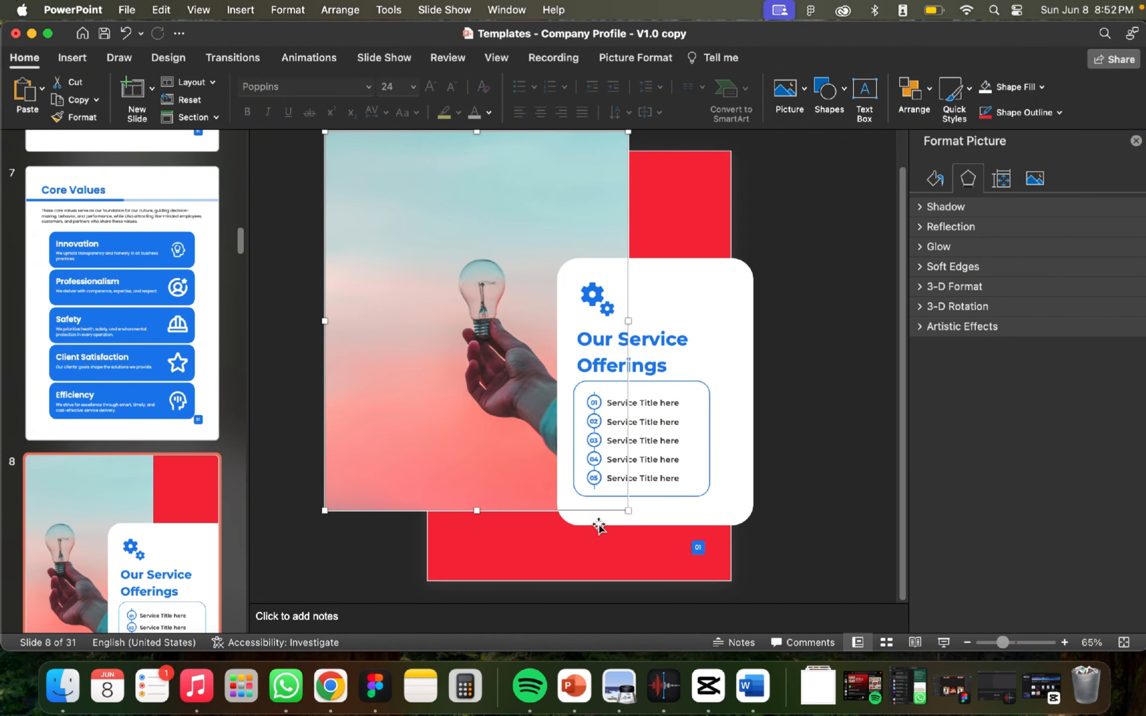
pyautogui.moveTo(629, 513); pyautogui.dragTo(751, 601)
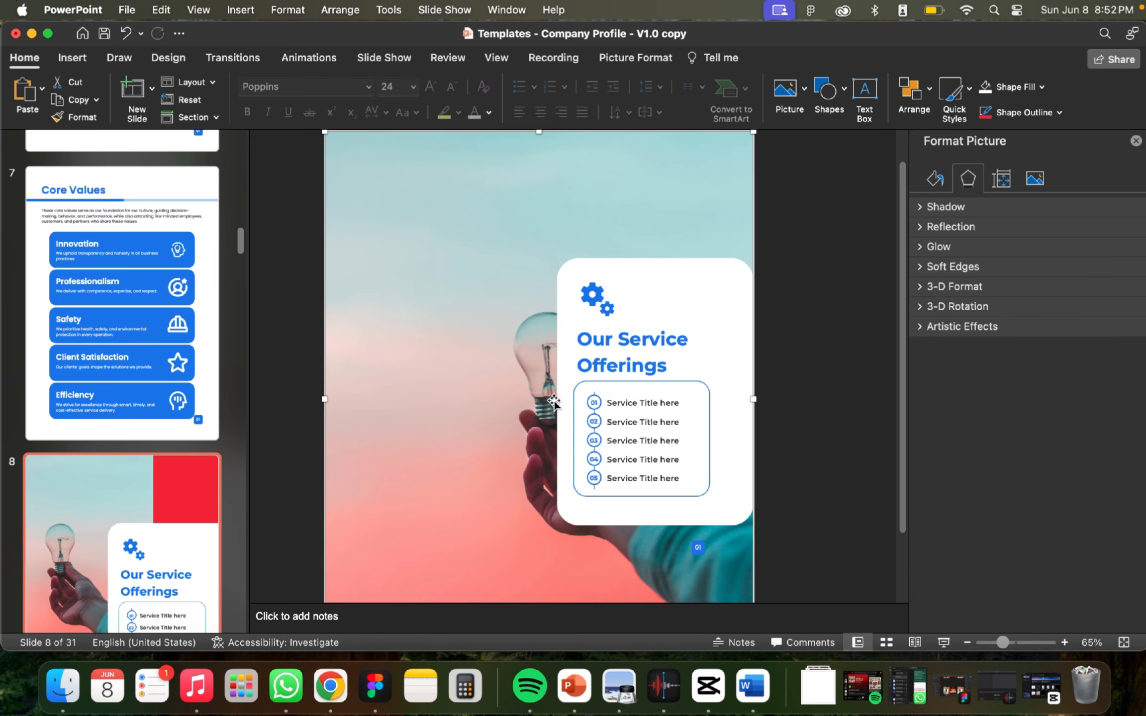
pyautogui.moveTo(508, 366)
pyautogui.mouseDown()
pyautogui.moveTo(417, 320)
pyautogui.moveTo(520, 363)
pyautogui.mouseUp()
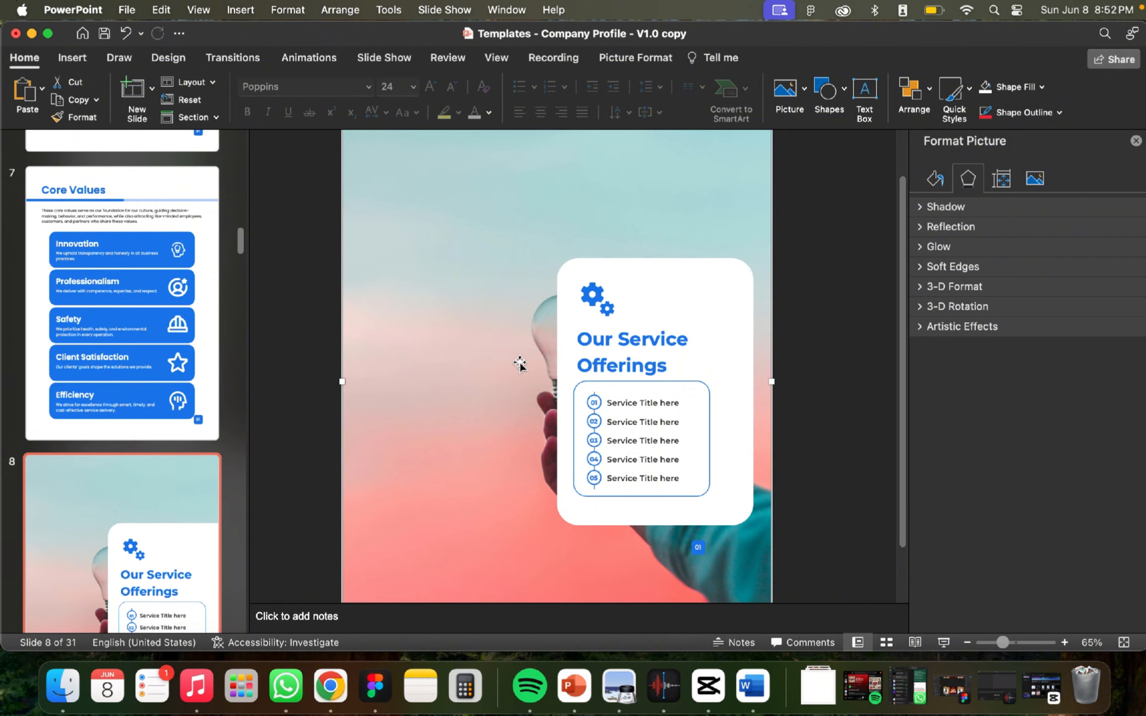
pyautogui.scroll(-5, 520, 368)
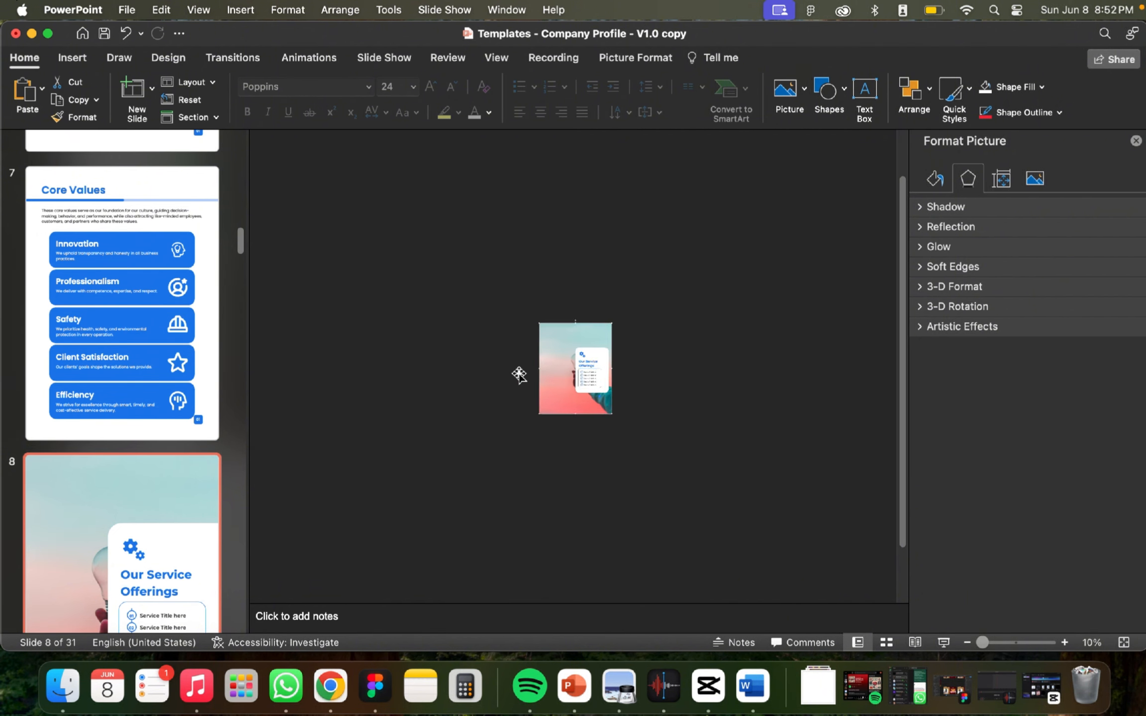
pyautogui.scroll(2, 519, 375)
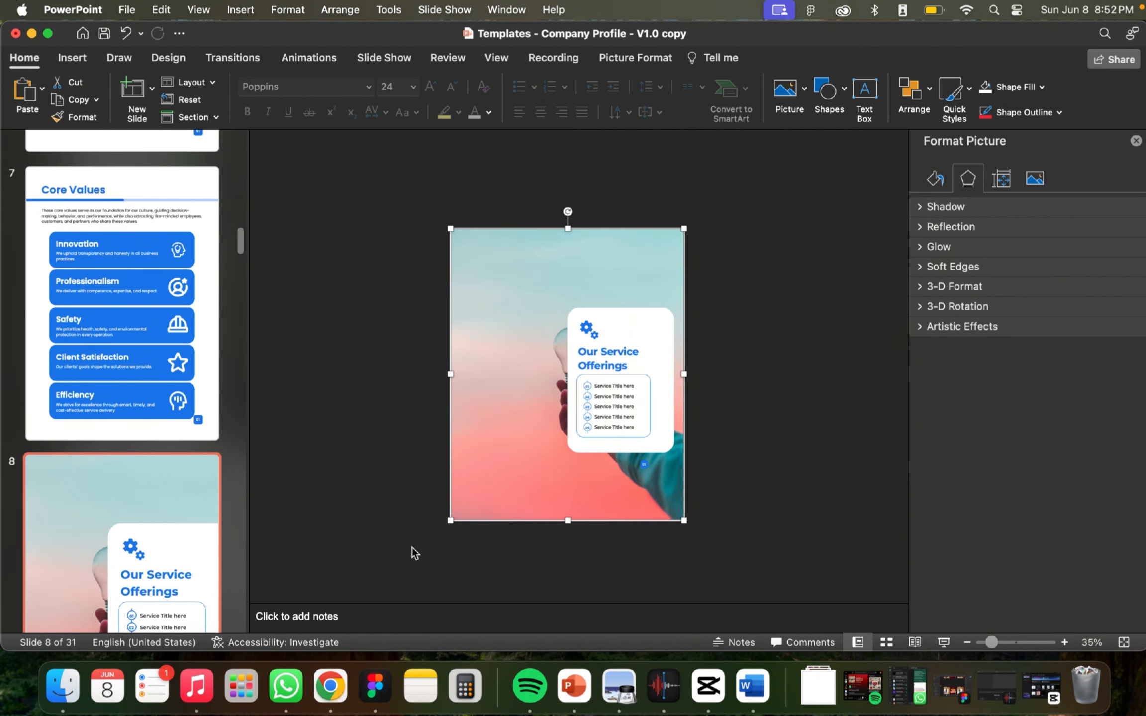
pyautogui.moveTo(450, 520); pyautogui.dragTo(396, 592)
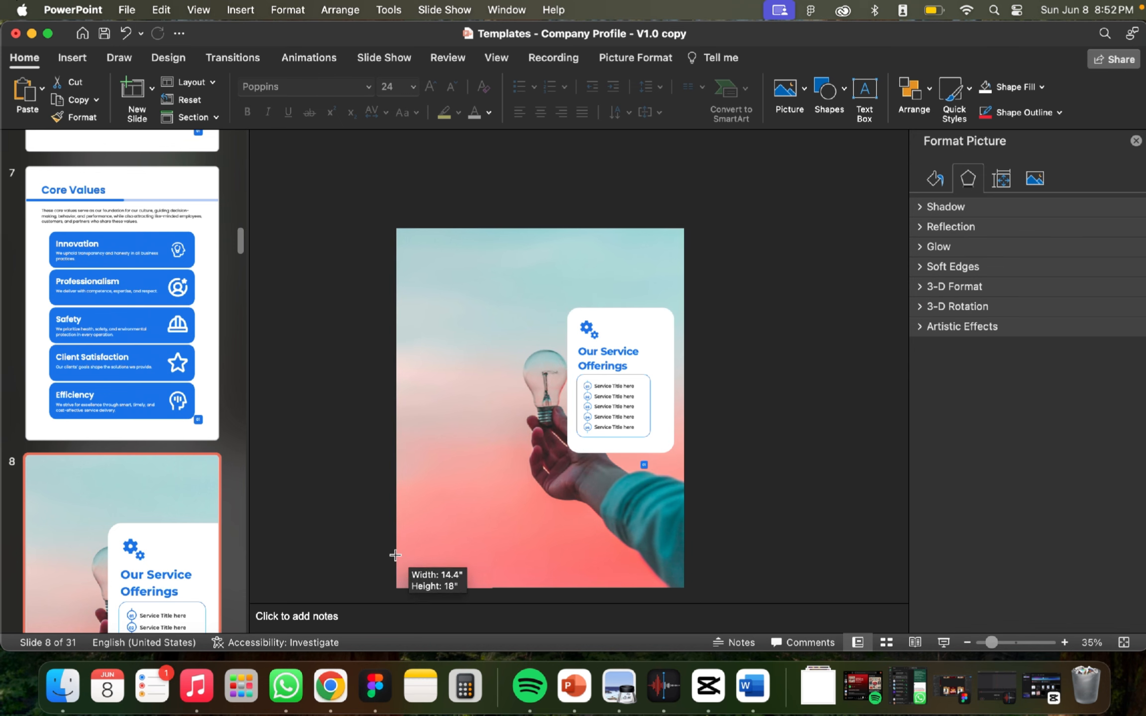
pyautogui.moveTo(513, 463); pyautogui.dragTo(504, 420)
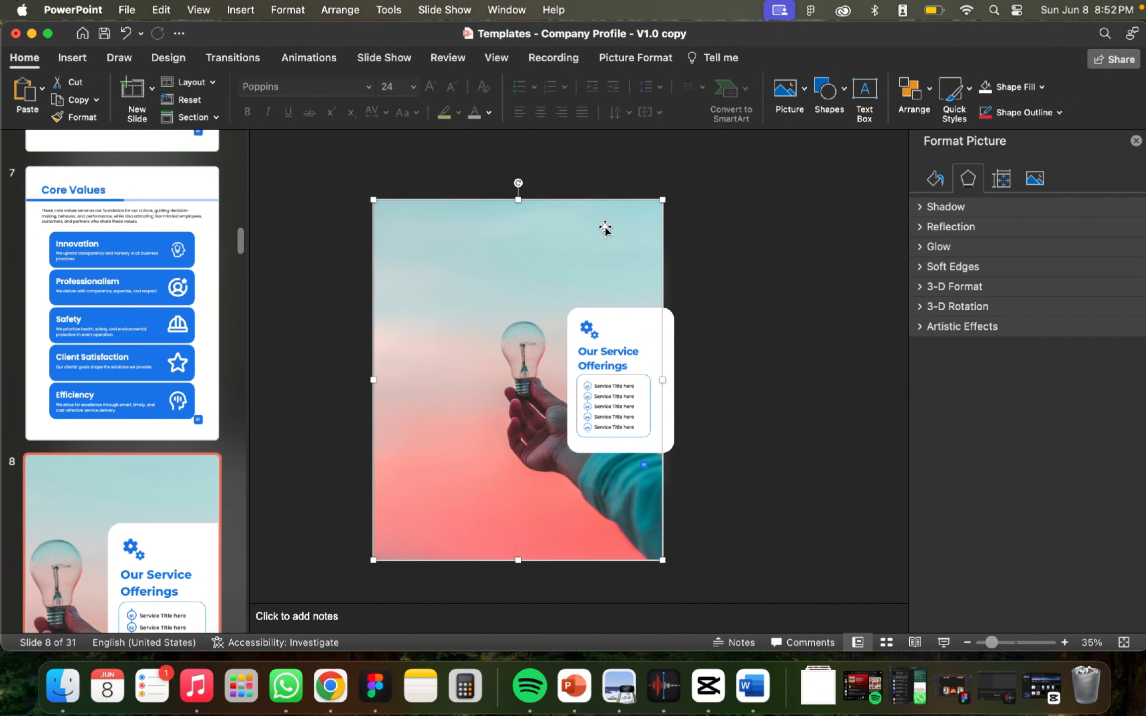
# Step: Crop the light bulb picture on all sides to the slide's page edges, and select the cropped picture
pyautogui.click(706, 241)
pyautogui.click(565, 252)
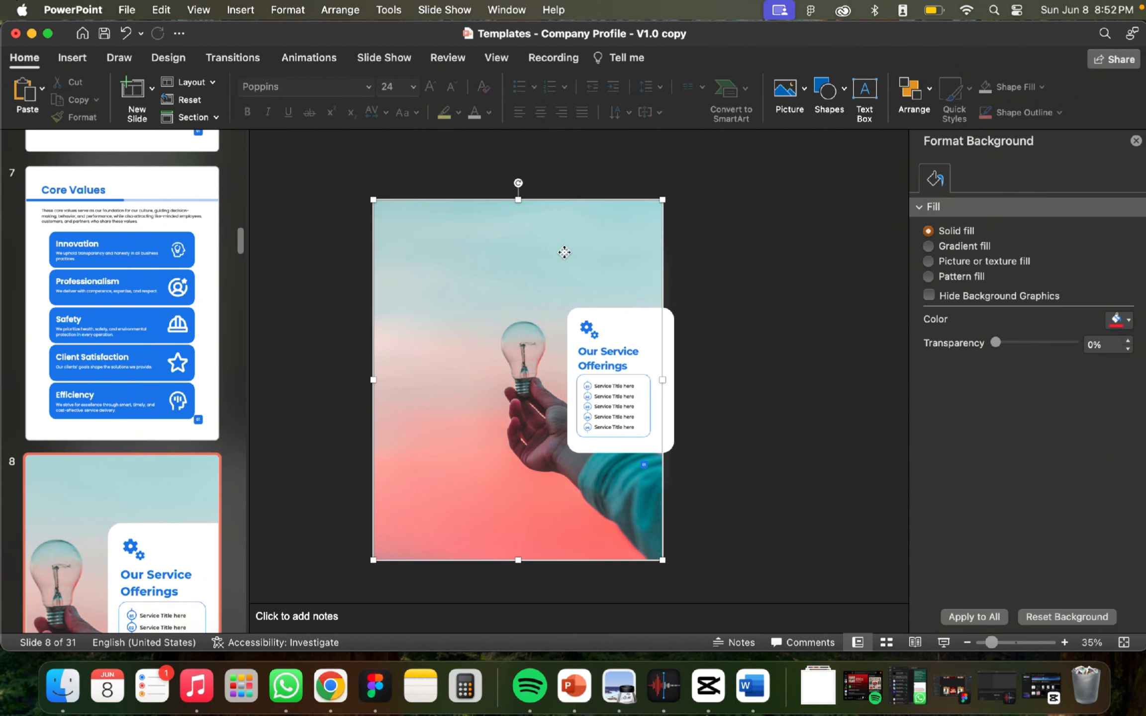
pyautogui.rightClick(564, 253)
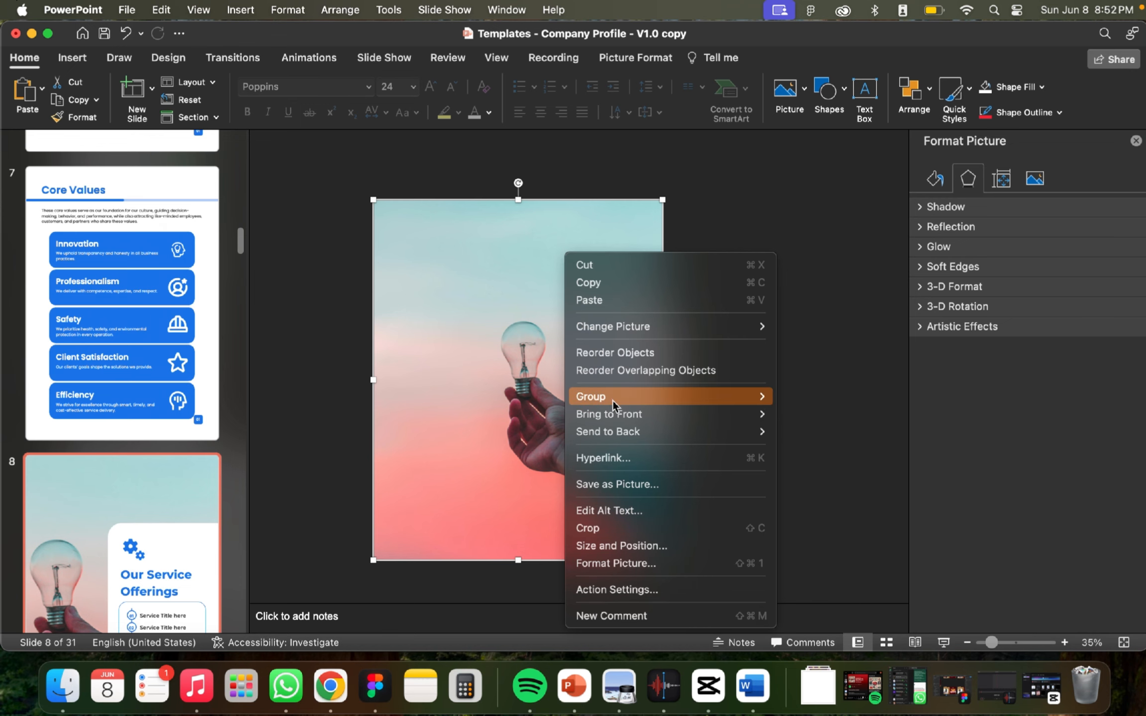
pyautogui.click(599, 527)
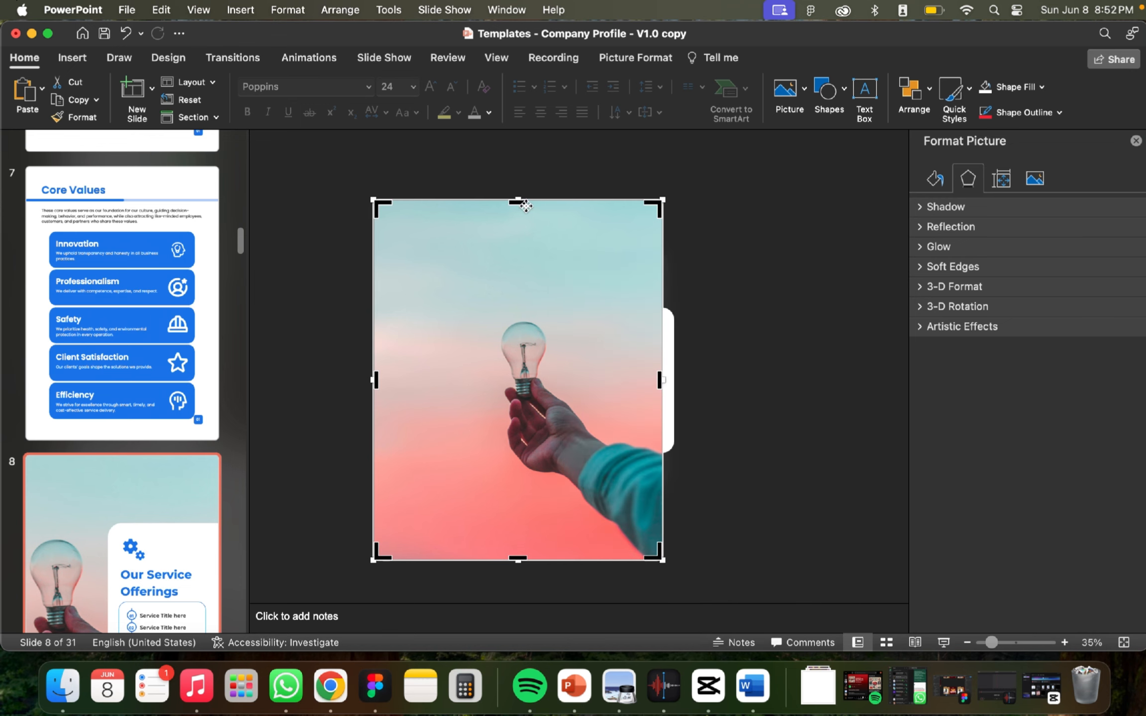
pyautogui.moveTo(519, 202); pyautogui.dragTo(517, 250)
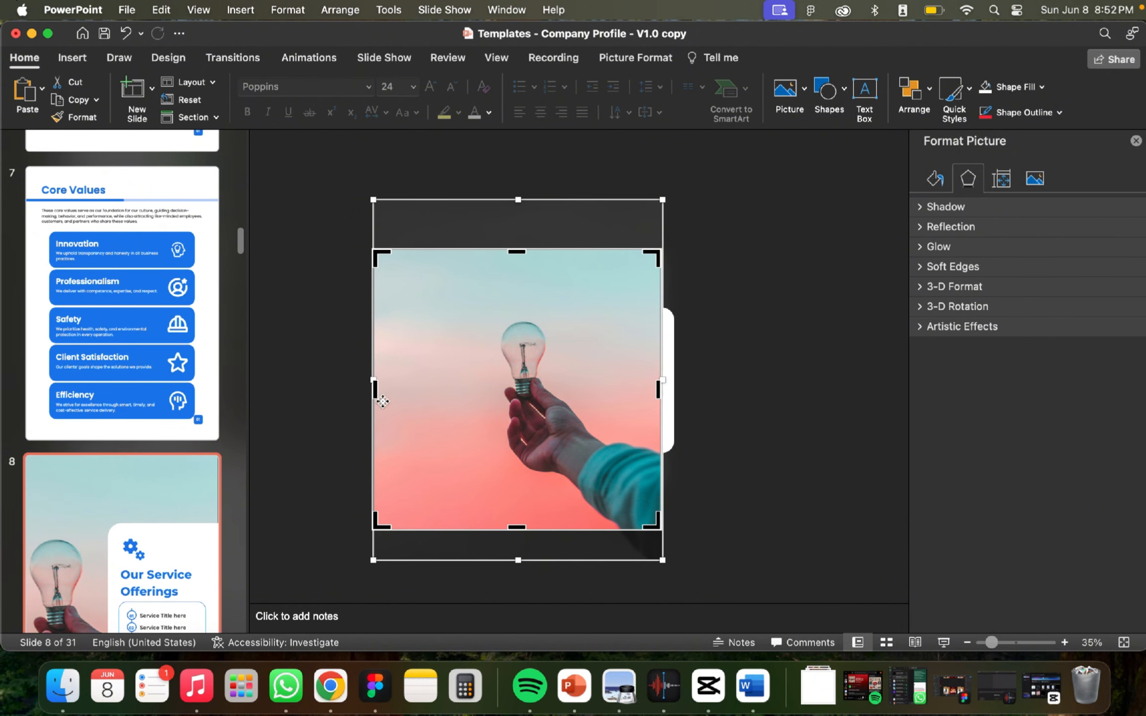
pyautogui.moveTo(374, 387); pyautogui.dragTo(496, 382)
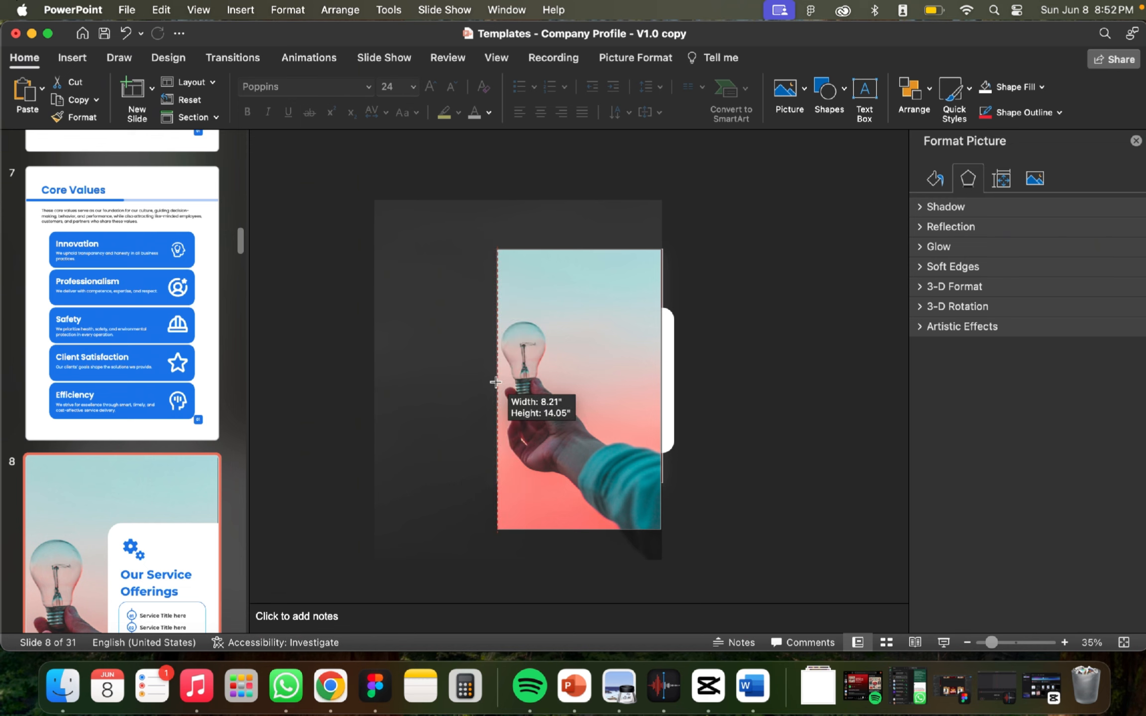
pyautogui.moveTo(578, 530); pyautogui.dragTo(577, 480)
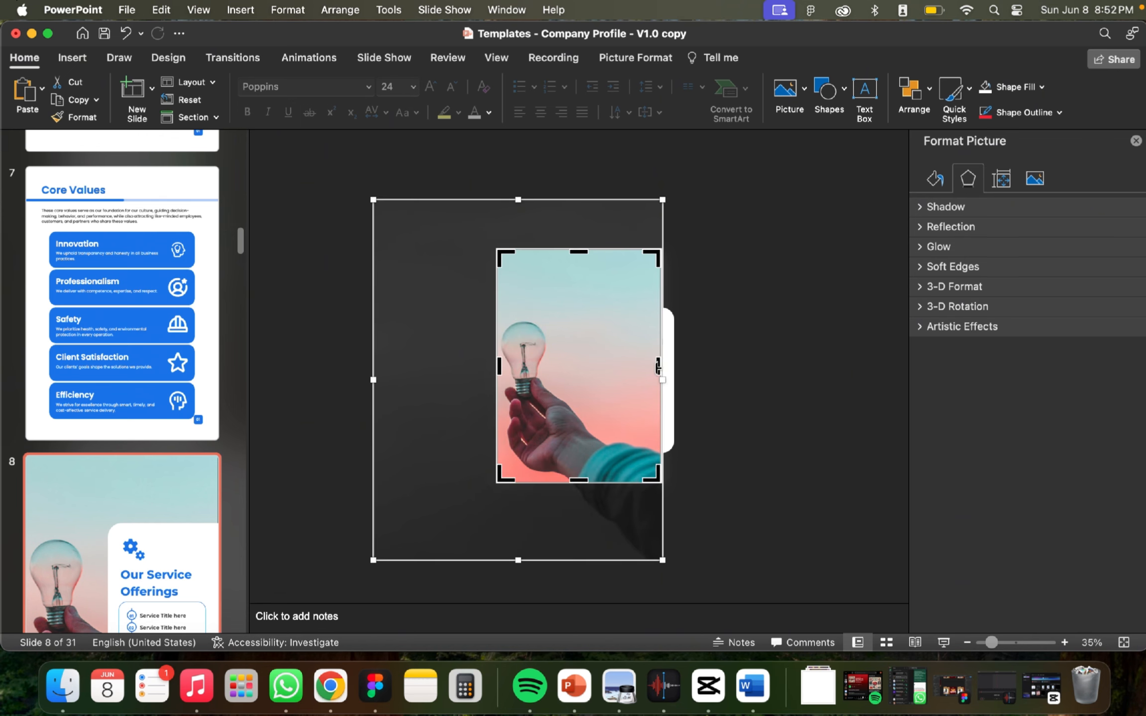
pyautogui.moveTo(653, 368)
pyautogui.mouseDown()
pyautogui.moveTo(626, 370)
pyautogui.moveTo(663, 377)
pyautogui.mouseUp()
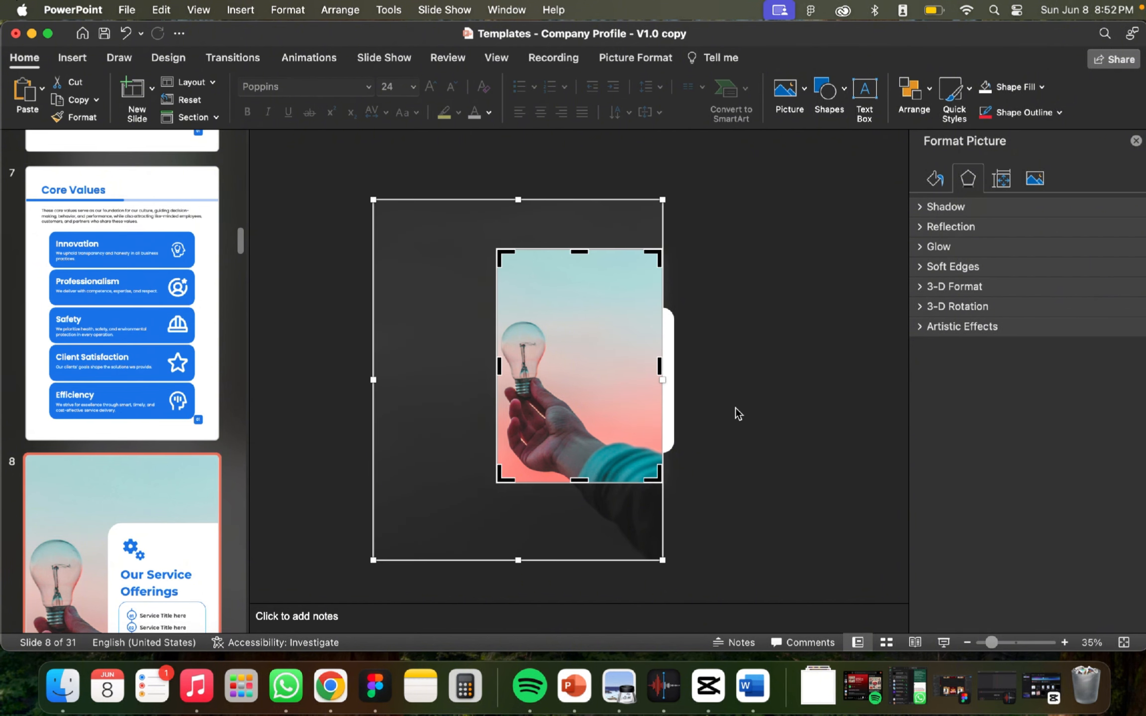
pyautogui.click(708, 262)
pyautogui.click(707, 255)
pyautogui.click(763, 387)
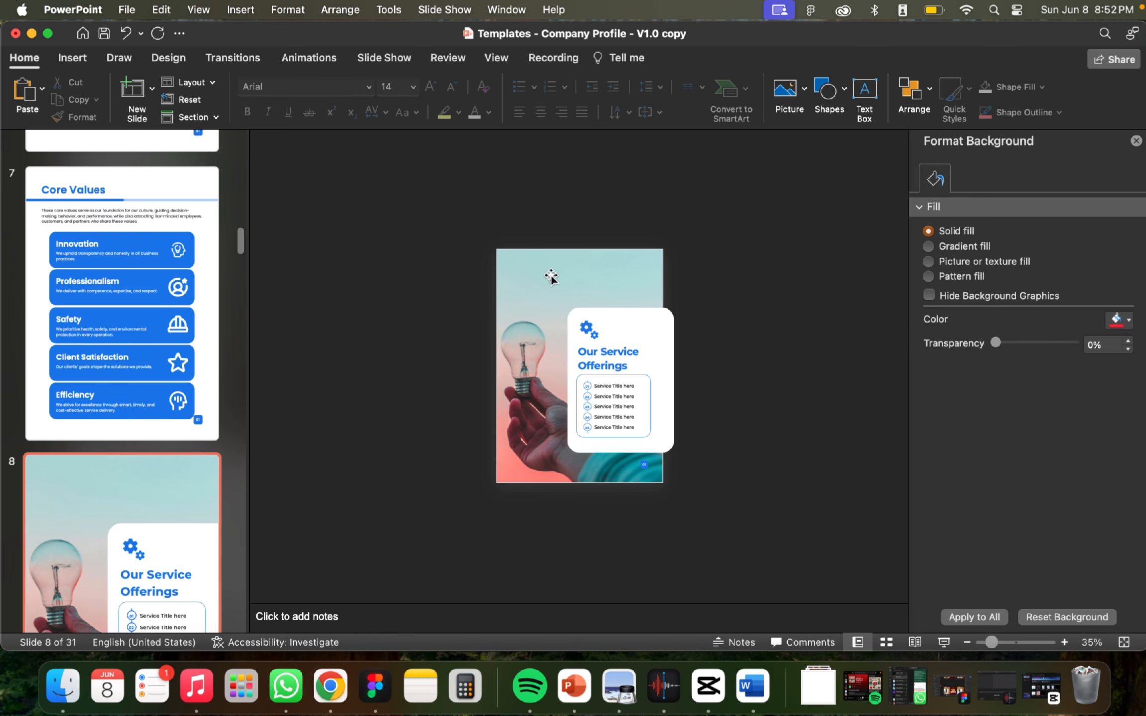
pyautogui.click(537, 304)
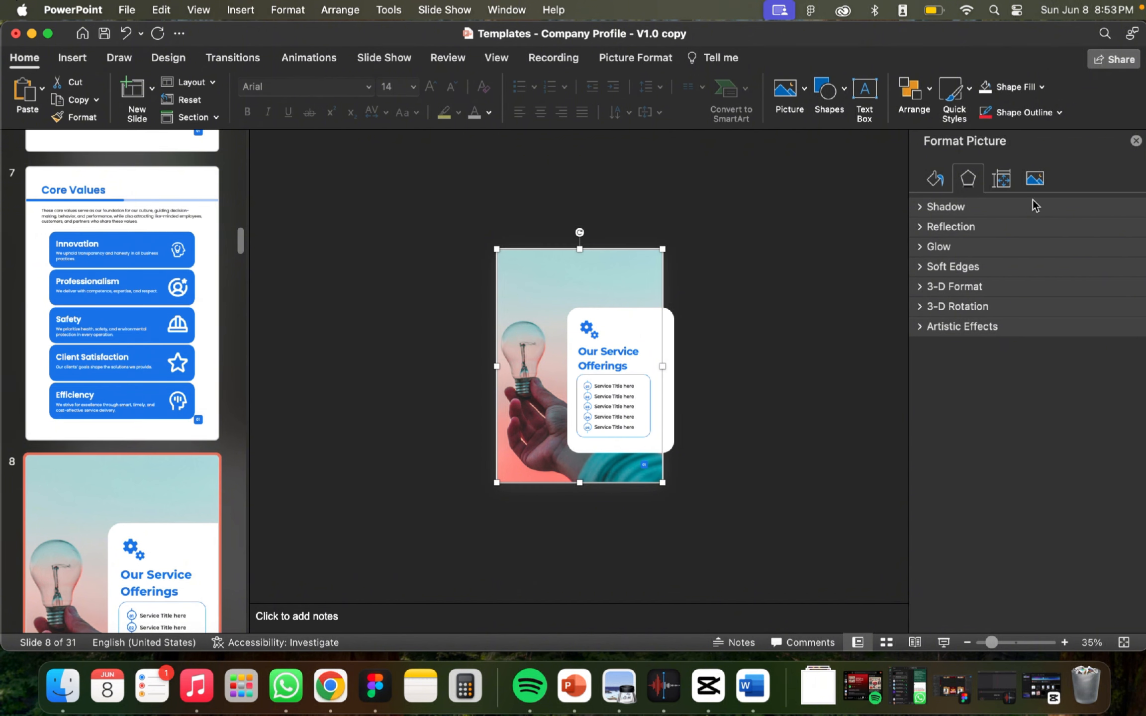
# Step: Increase the light bulb picture's transparency so the slide's red background strongly tints it
pyautogui.click(1036, 187)
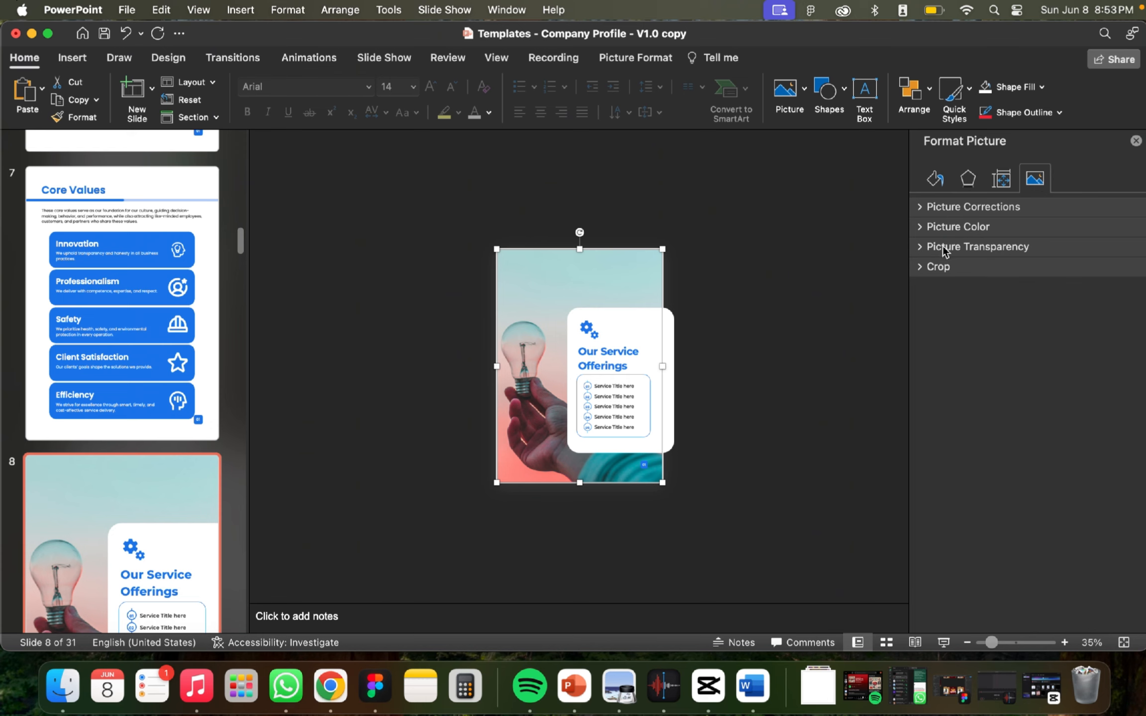
pyautogui.click(923, 249)
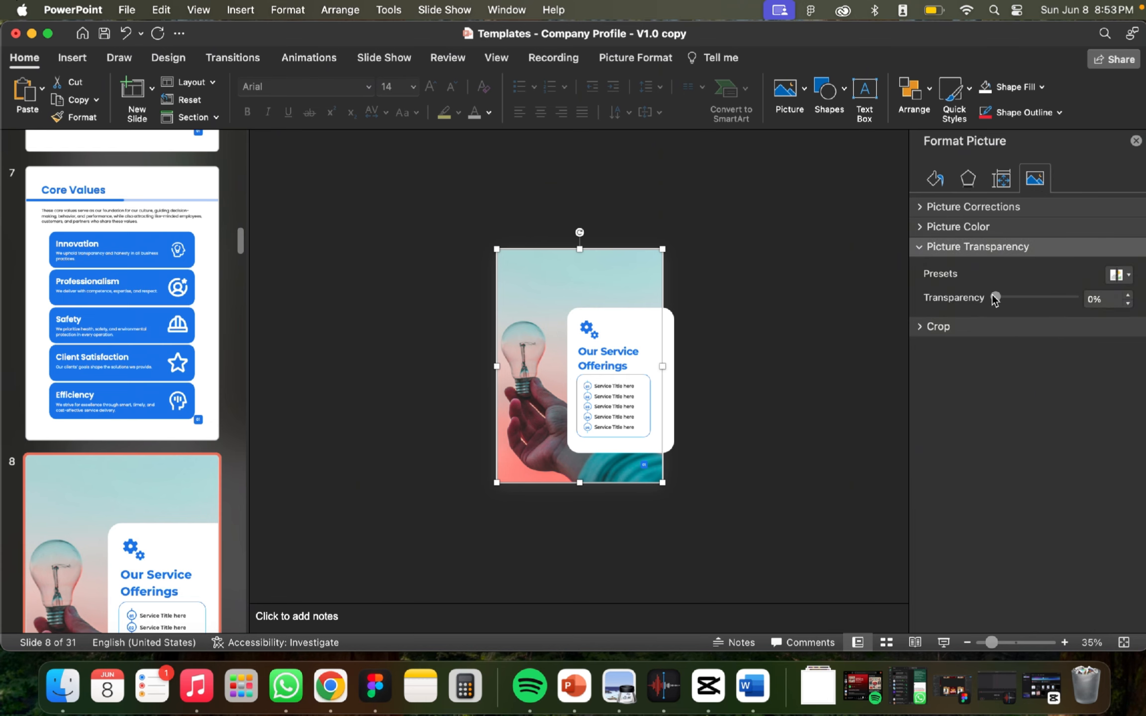
pyautogui.moveTo(1003, 298); pyautogui.dragTo(1048, 312)
pyautogui.click(836, 367)
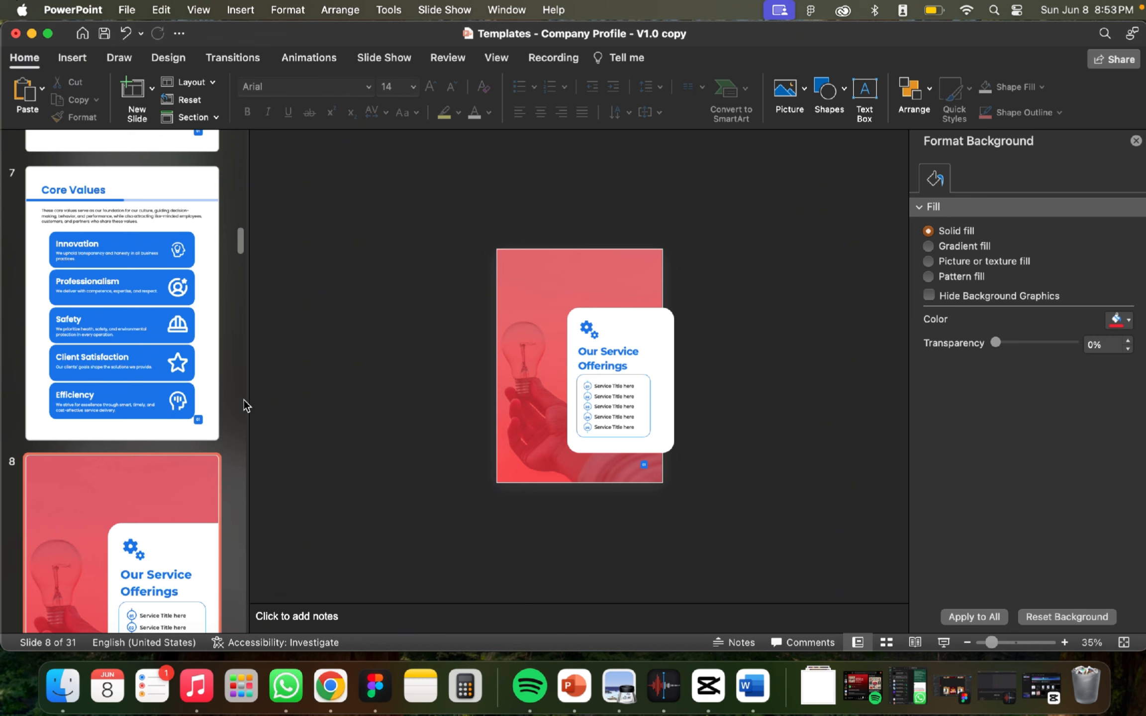
# Step: On slide 13, Our Team, replace the CEO & Co-founder's photo with the PNG file starting a03e8d5182 from the Resources folder
pyautogui.scroll(-3, 113, 443)
pyautogui.scroll(-10, 149, 398)
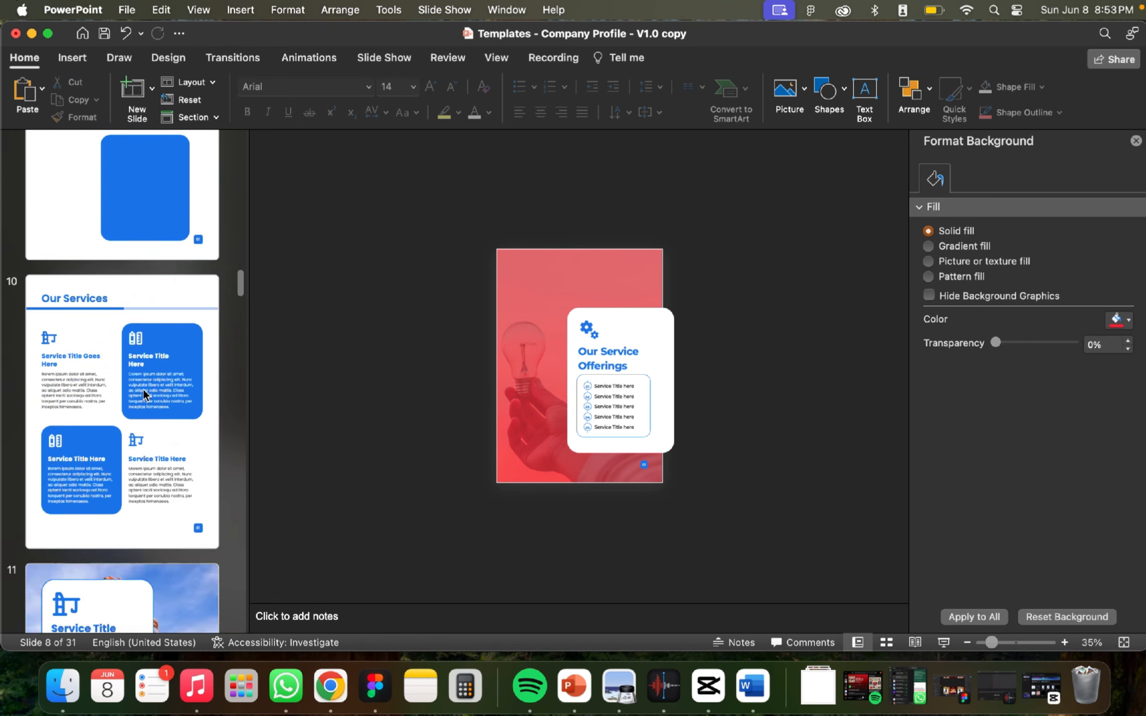
pyautogui.scroll(-3, 166, 404)
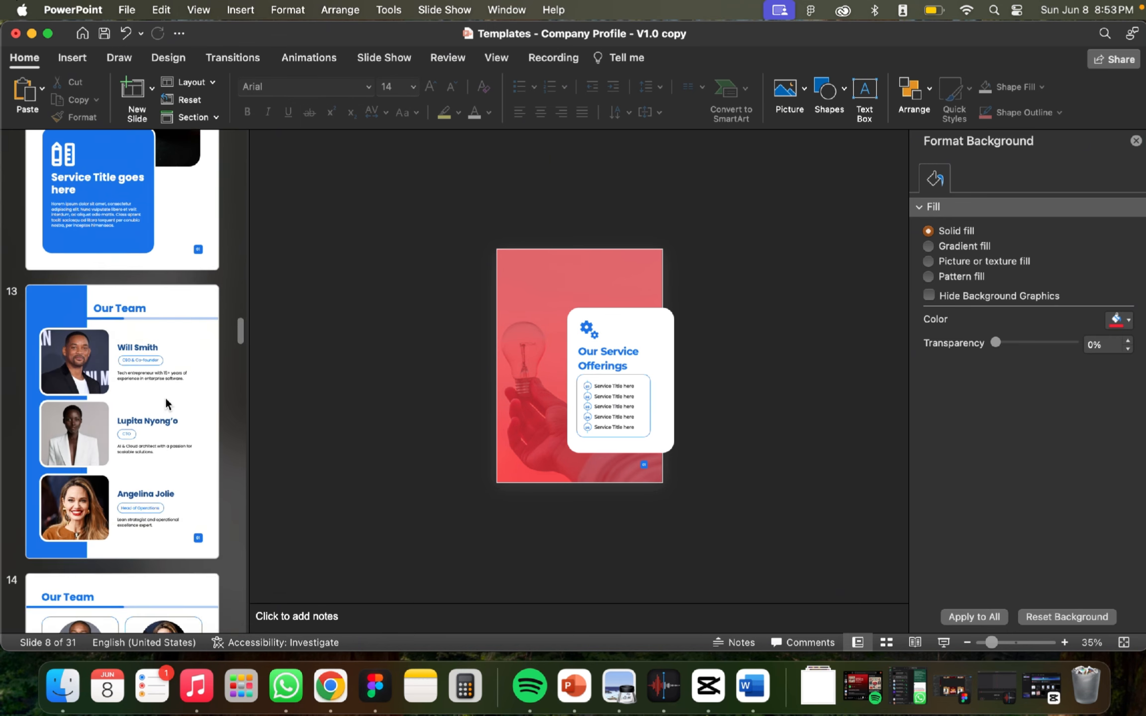
pyautogui.click(167, 402)
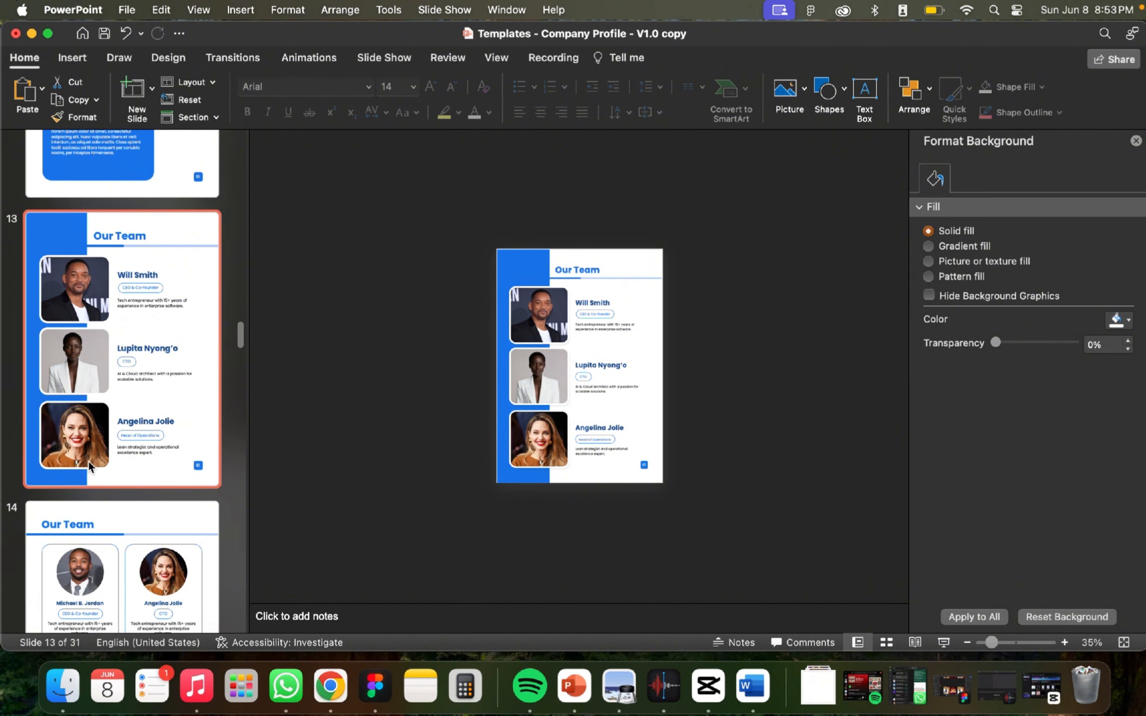
pyautogui.click(90, 567)
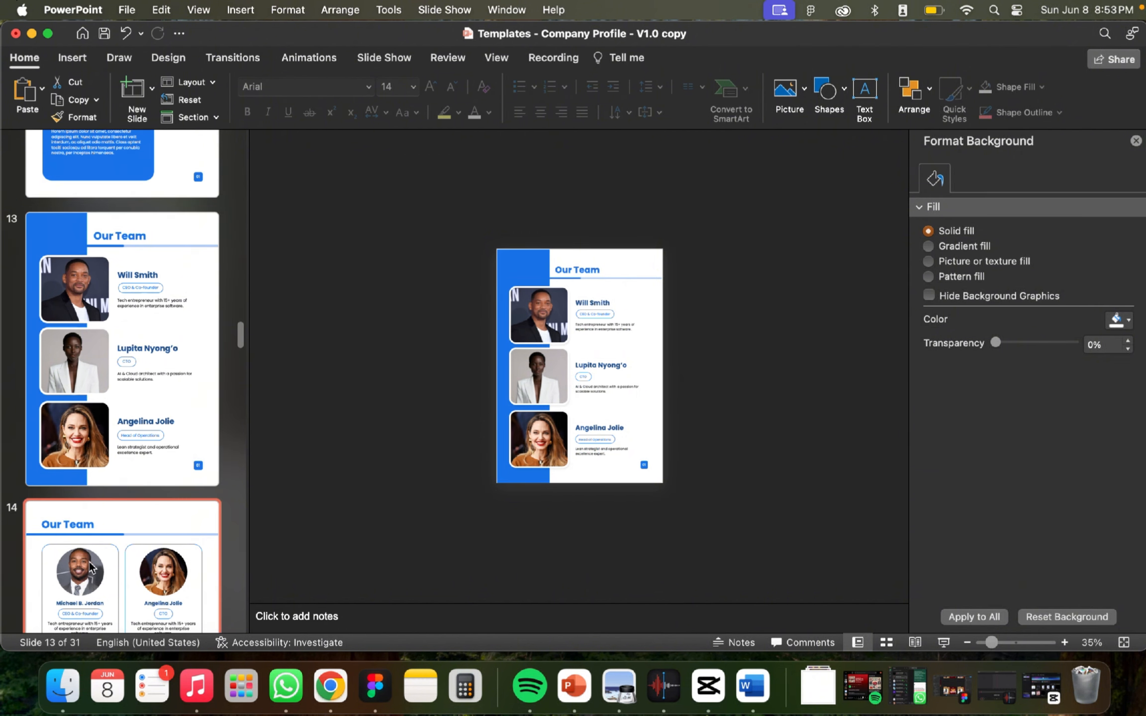
pyautogui.click(98, 442)
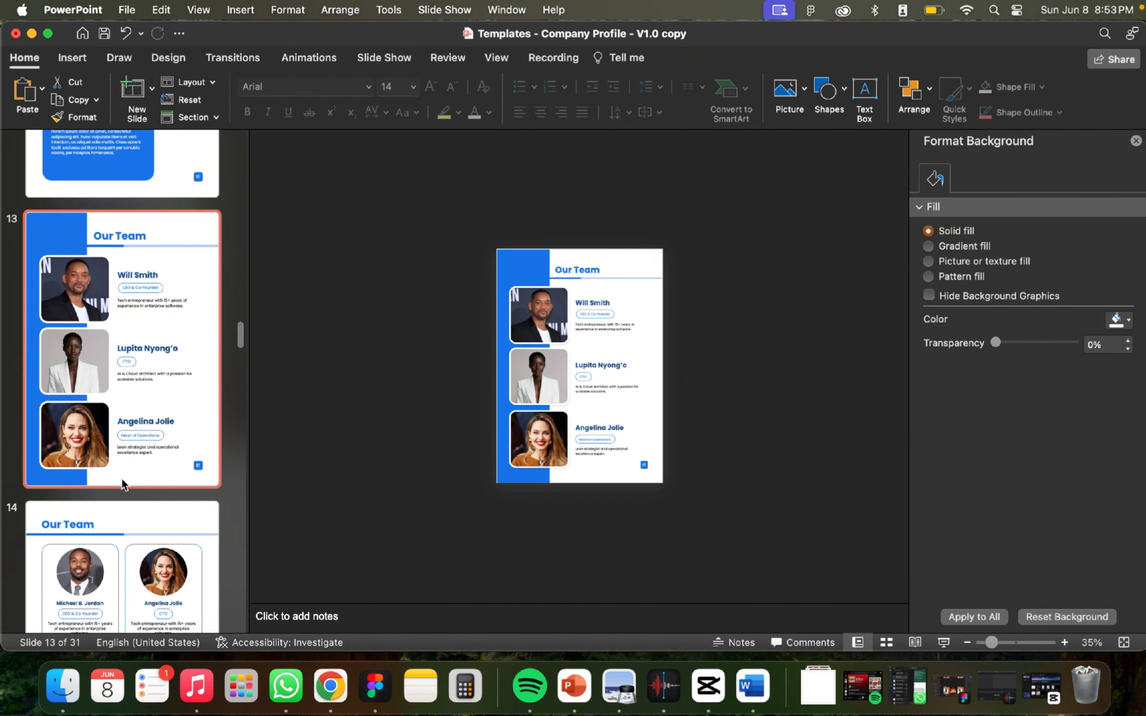
pyautogui.click(533, 336)
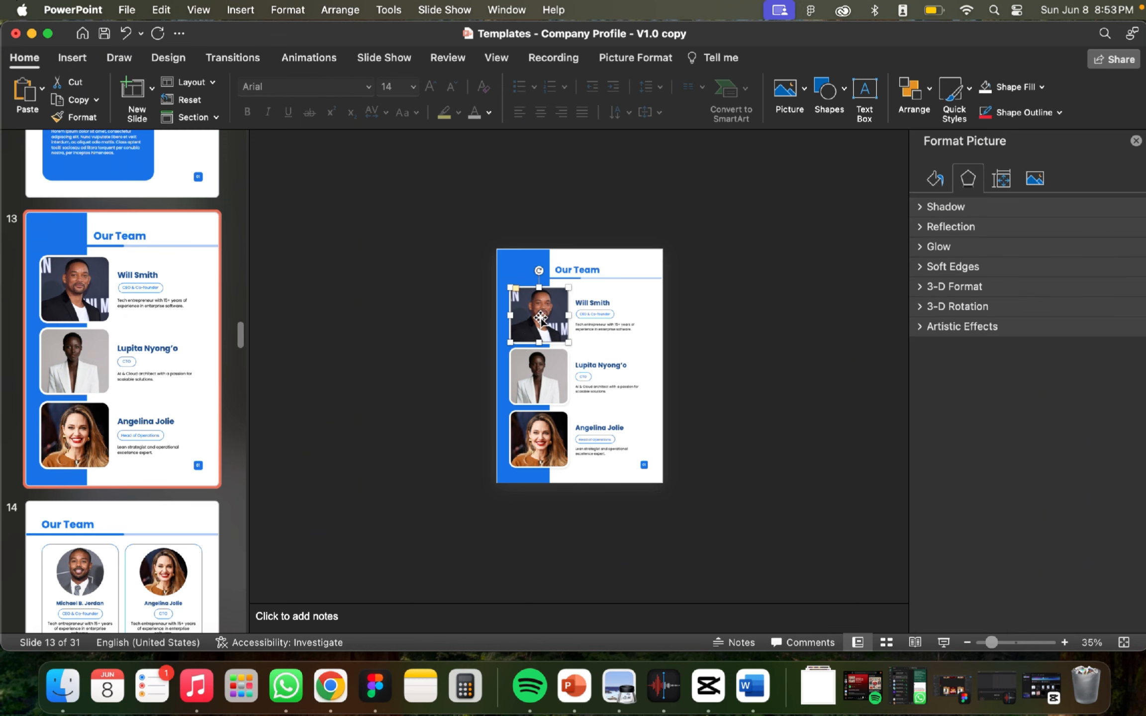
pyautogui.scroll(5, 562, 317)
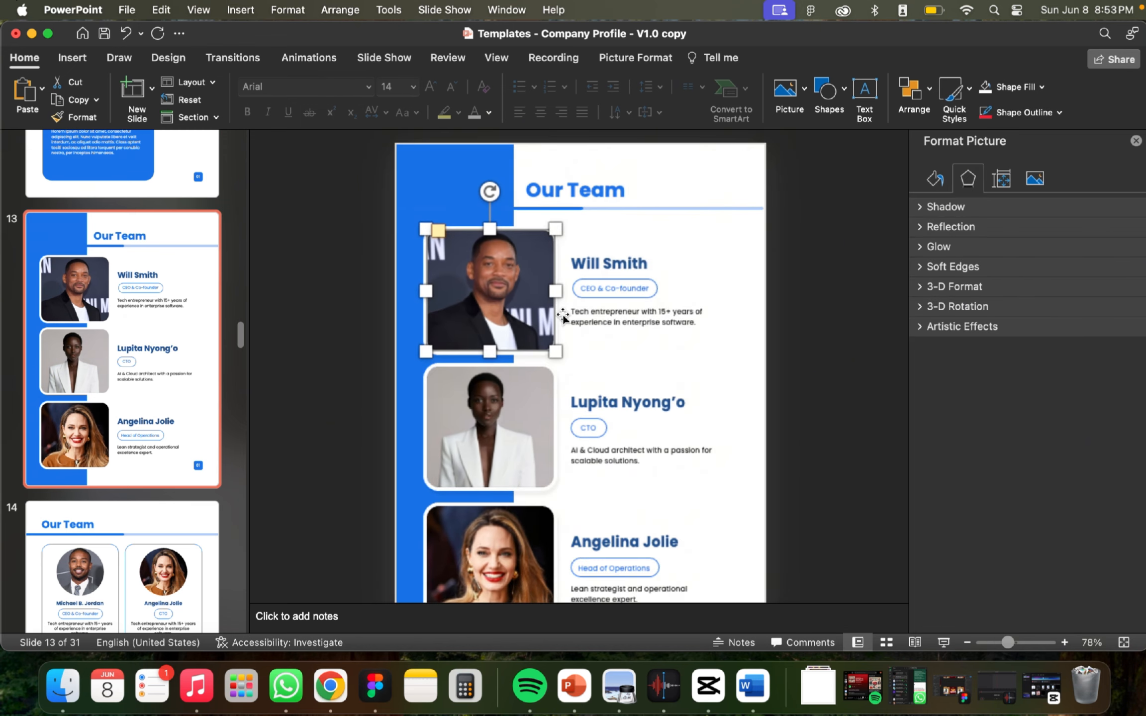
pyautogui.scroll(2, 563, 316)
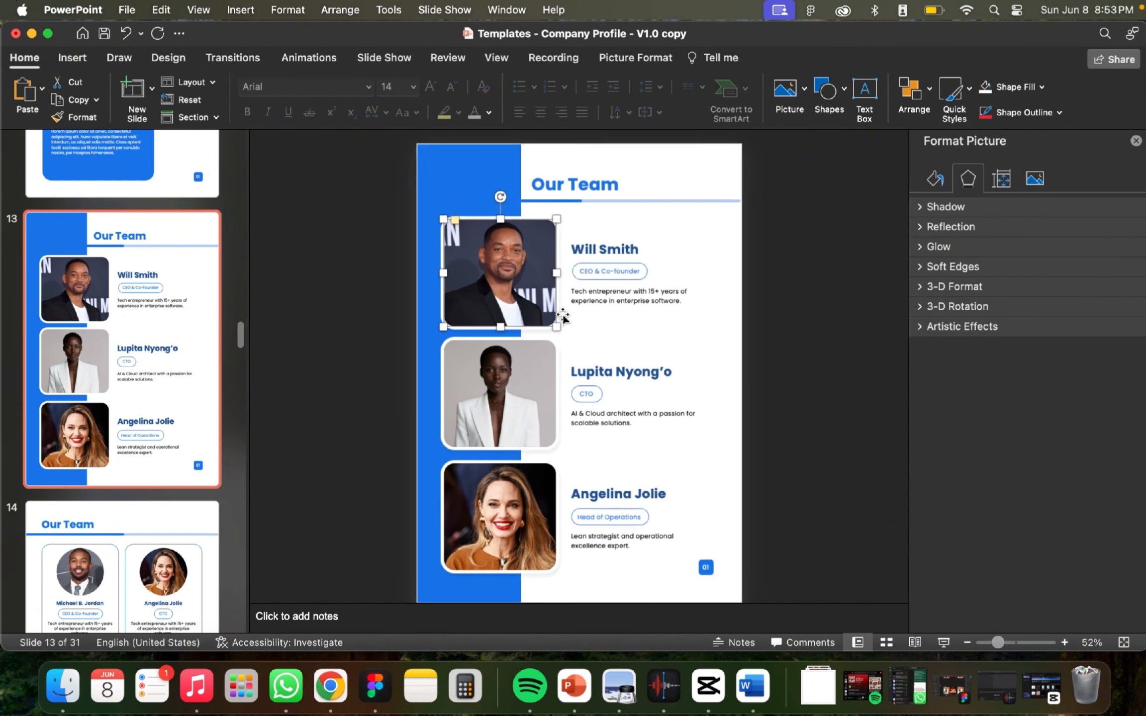
pyautogui.scroll(-1, 564, 317)
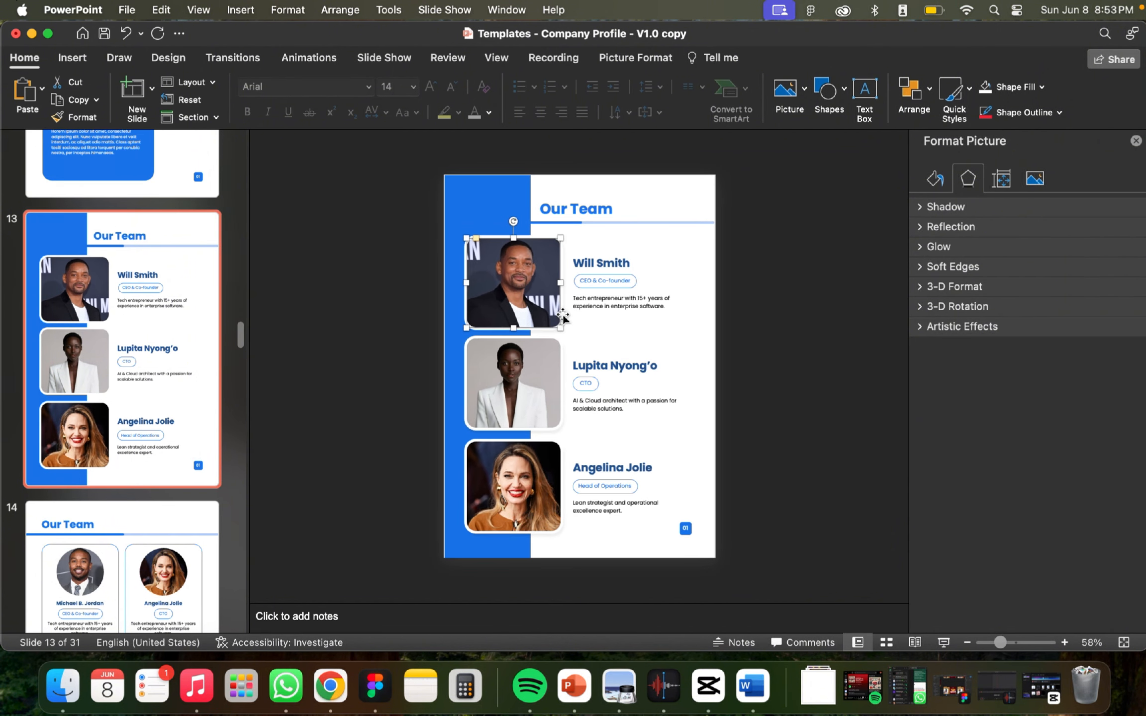
pyautogui.rightClick(515, 288)
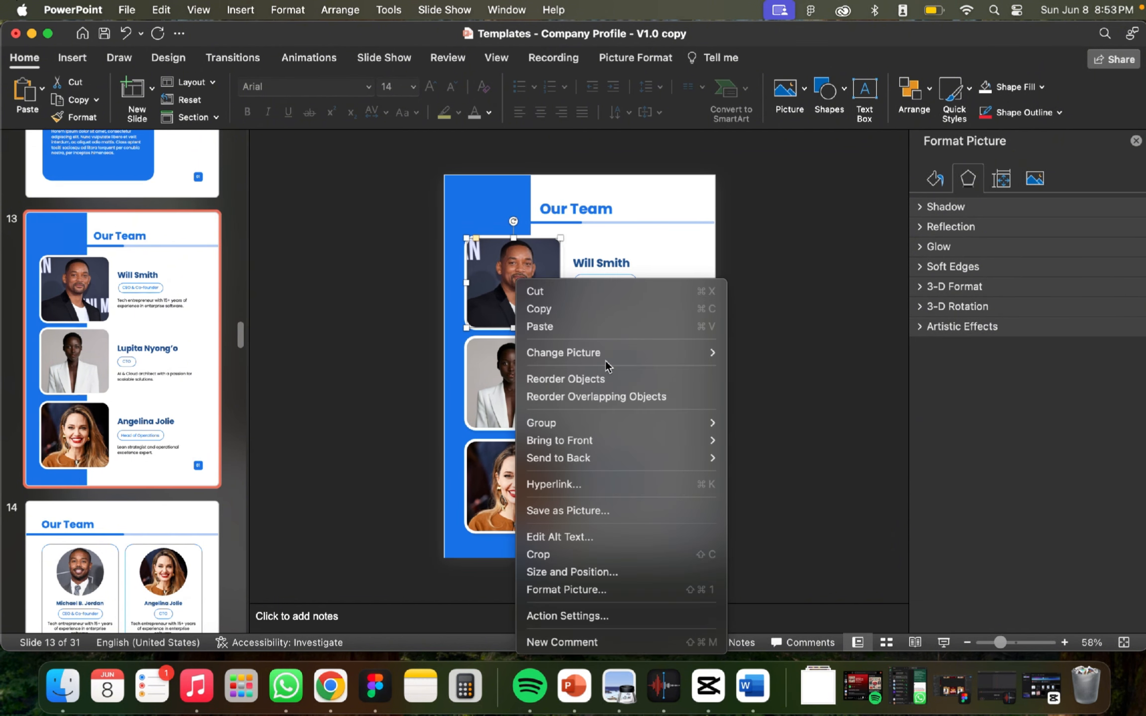
pyautogui.moveTo(608, 357)
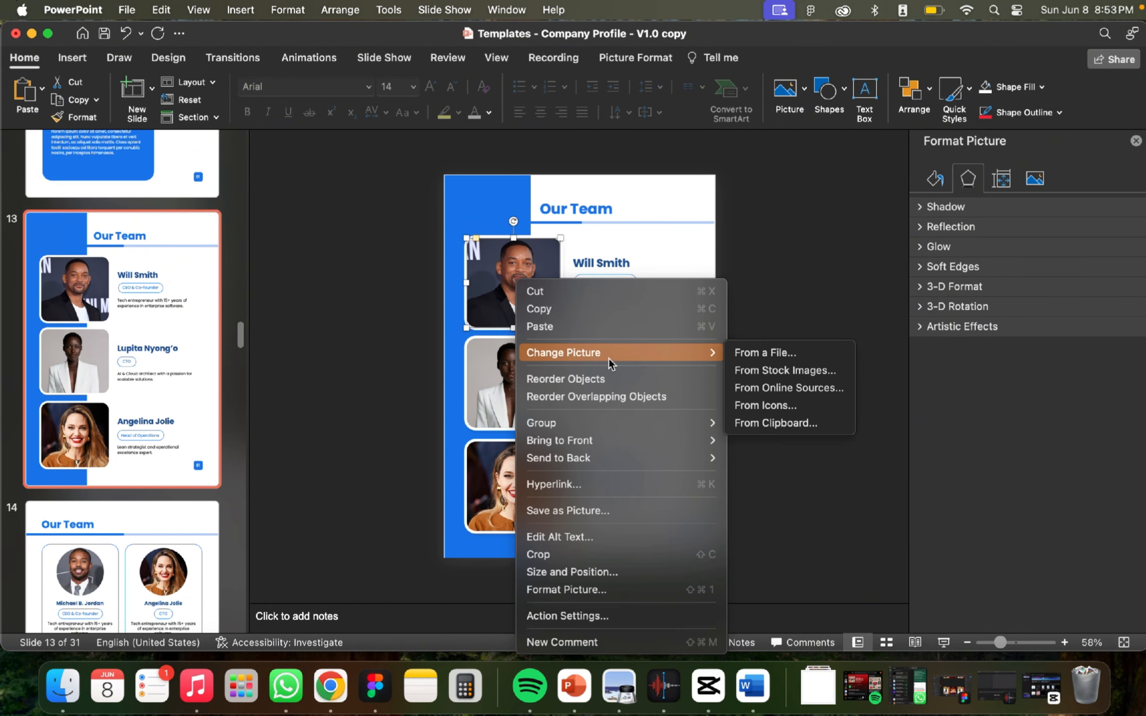
pyautogui.click(774, 355)
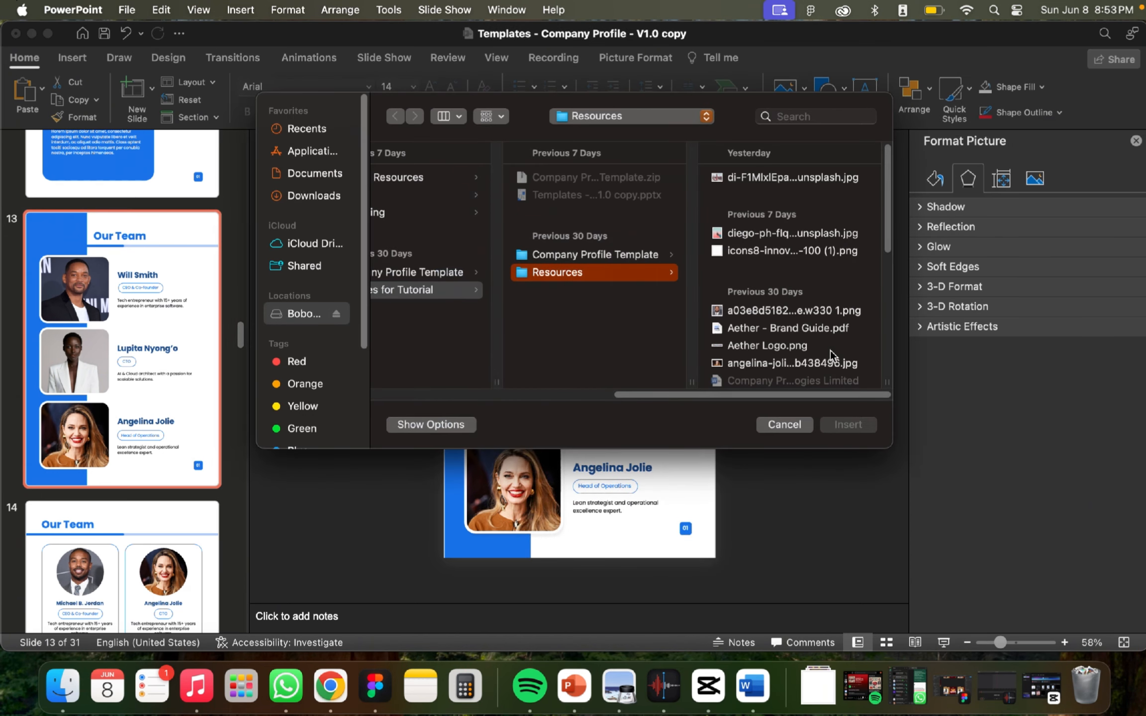
pyautogui.click(763, 314)
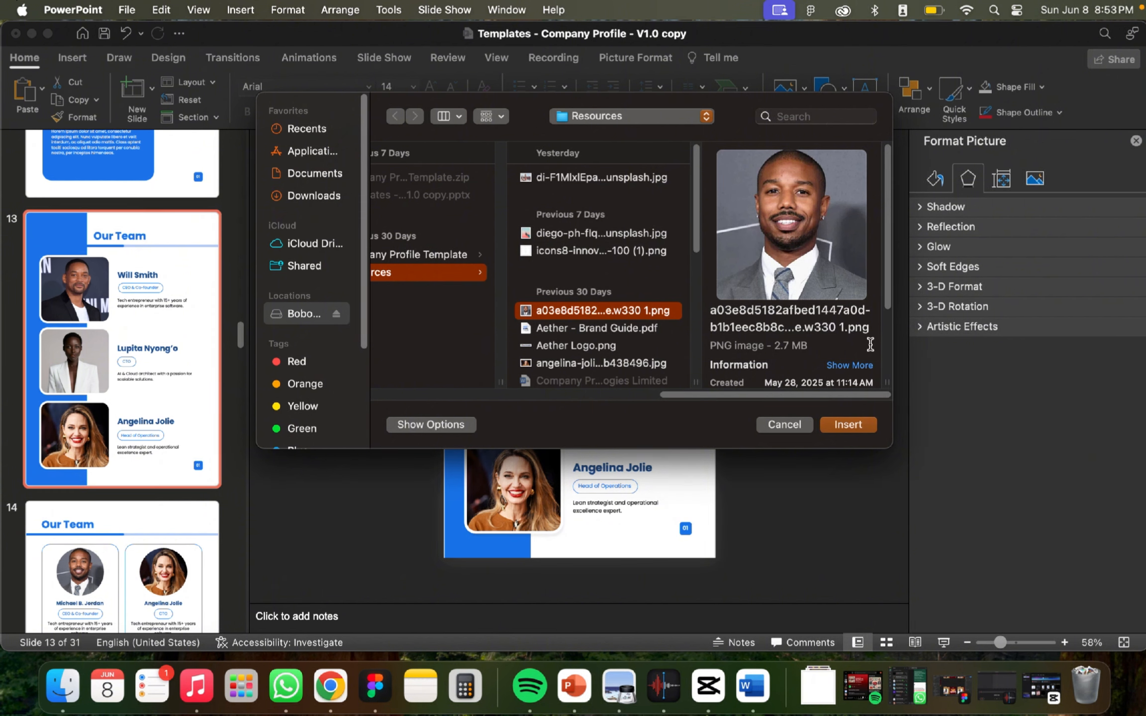
pyautogui.click(848, 425)
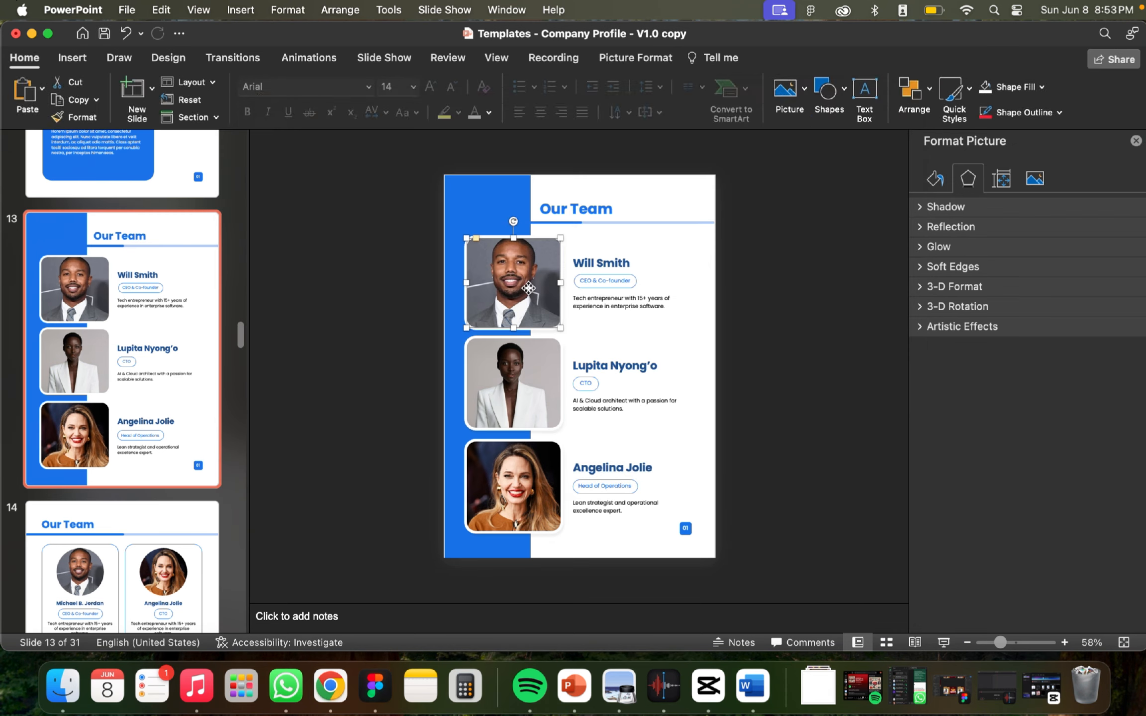
pyautogui.click(809, 288)
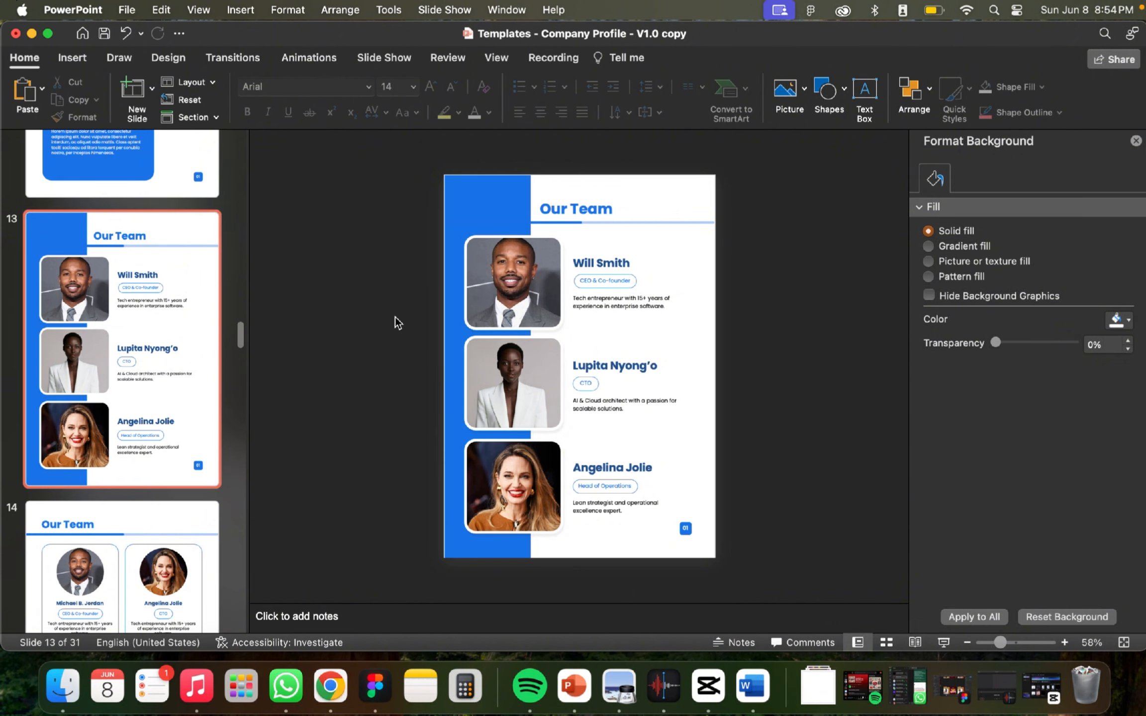
# Step: Review the template slides after Our Team, from Why Choose Us on slide 15 to Our Portfolio on slide 22
pyautogui.scroll(-1, 189, 441)
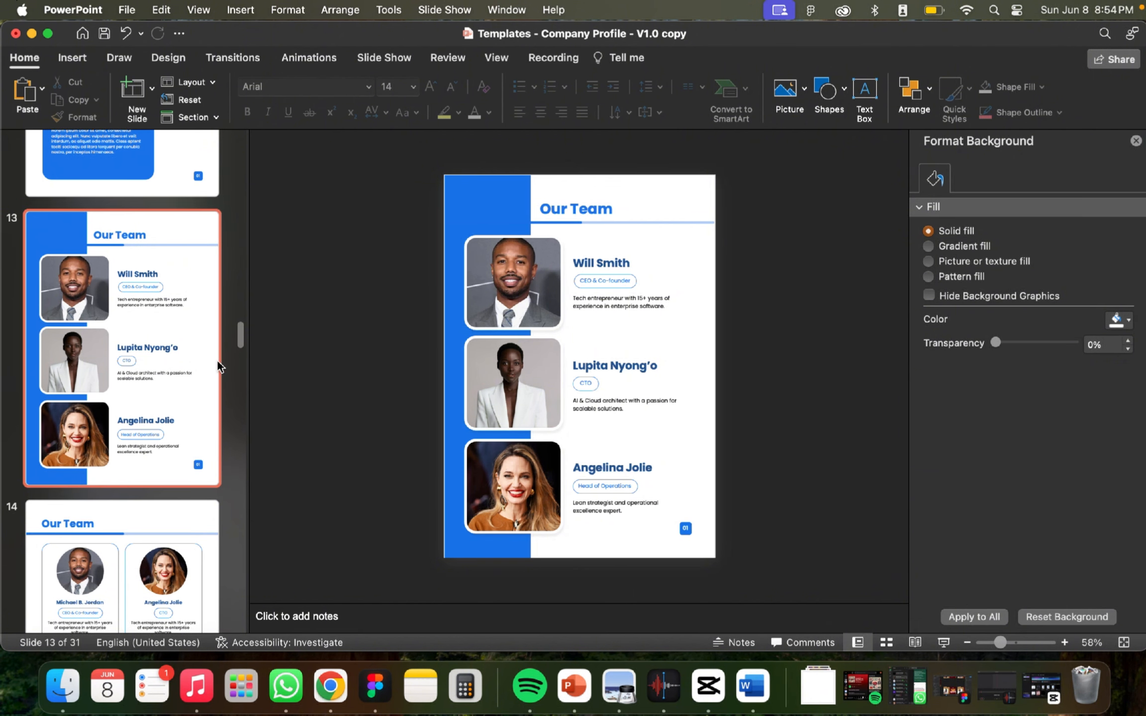
pyautogui.scroll(-6, 174, 462)
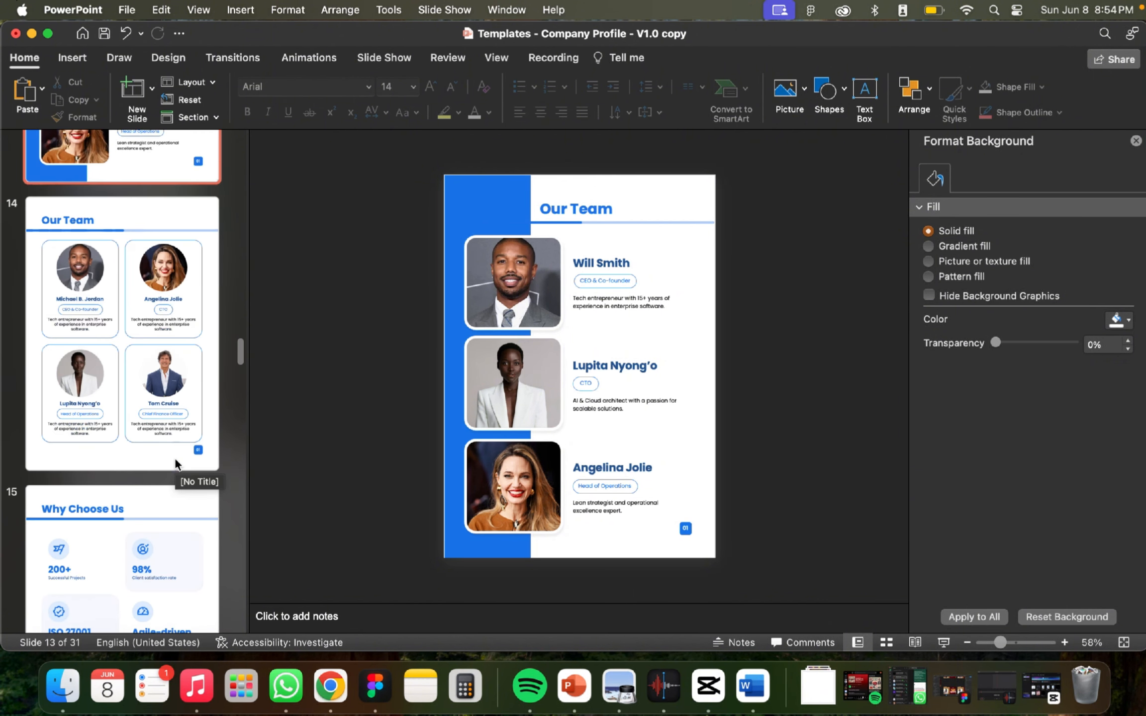
pyautogui.click(159, 528)
pyautogui.scroll(-5, 159, 525)
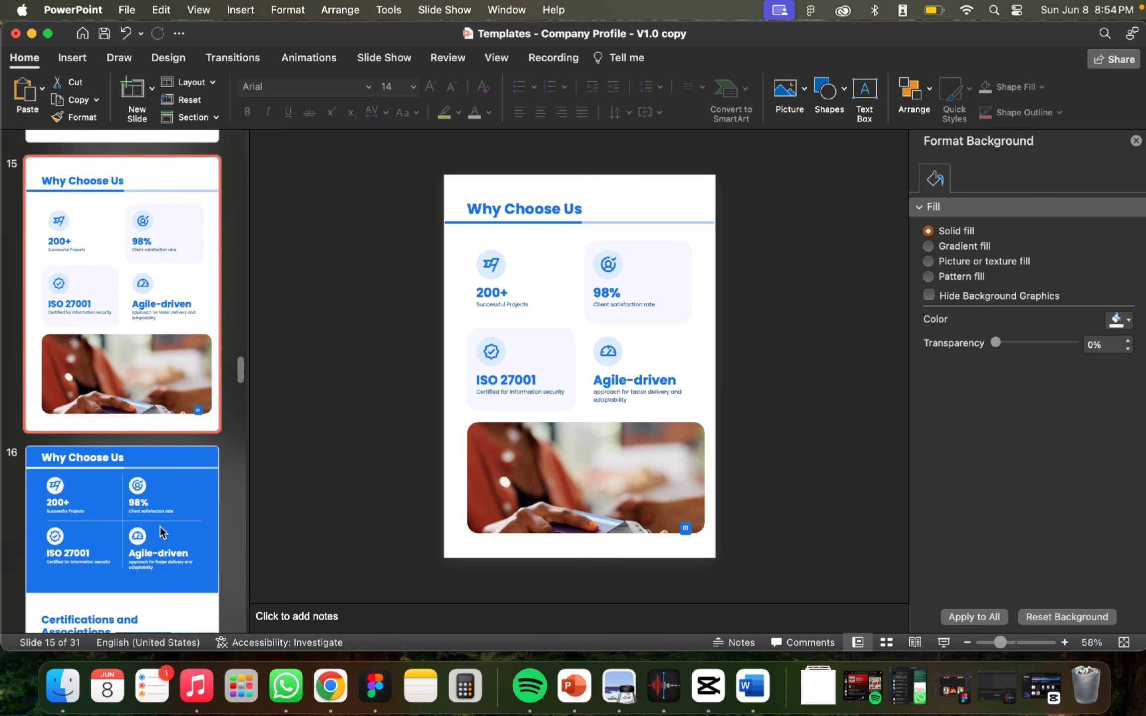
pyautogui.click(159, 525)
pyautogui.press('Down')
pyautogui.press('Down')
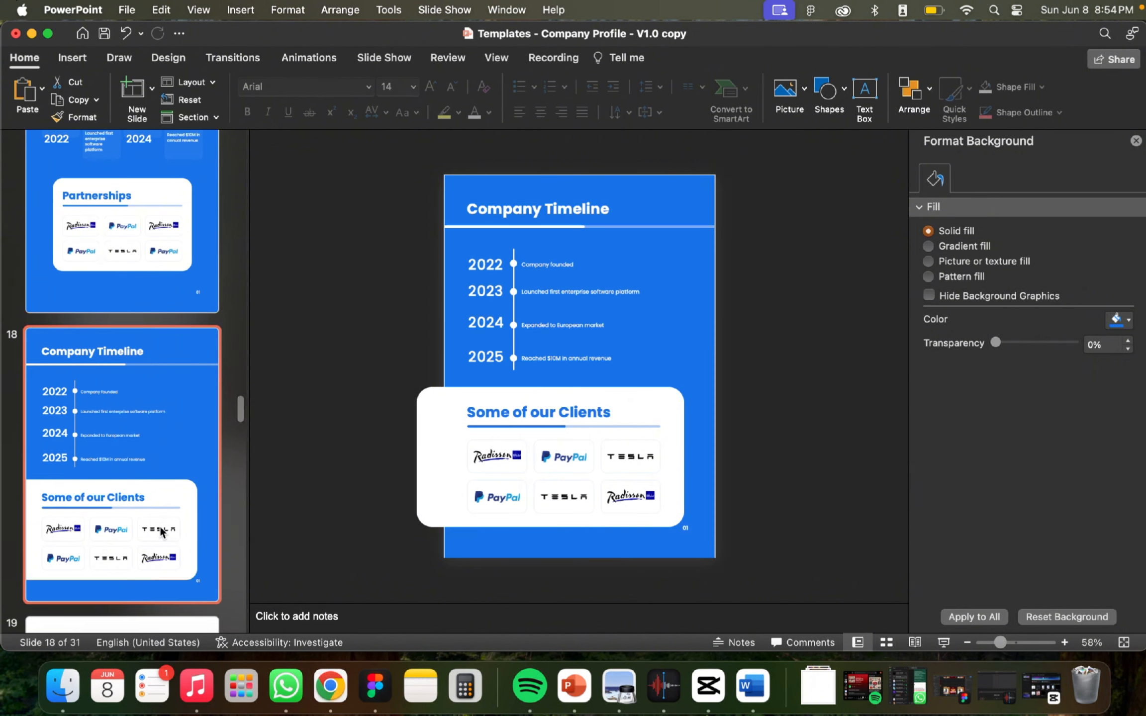
pyautogui.press('Down')
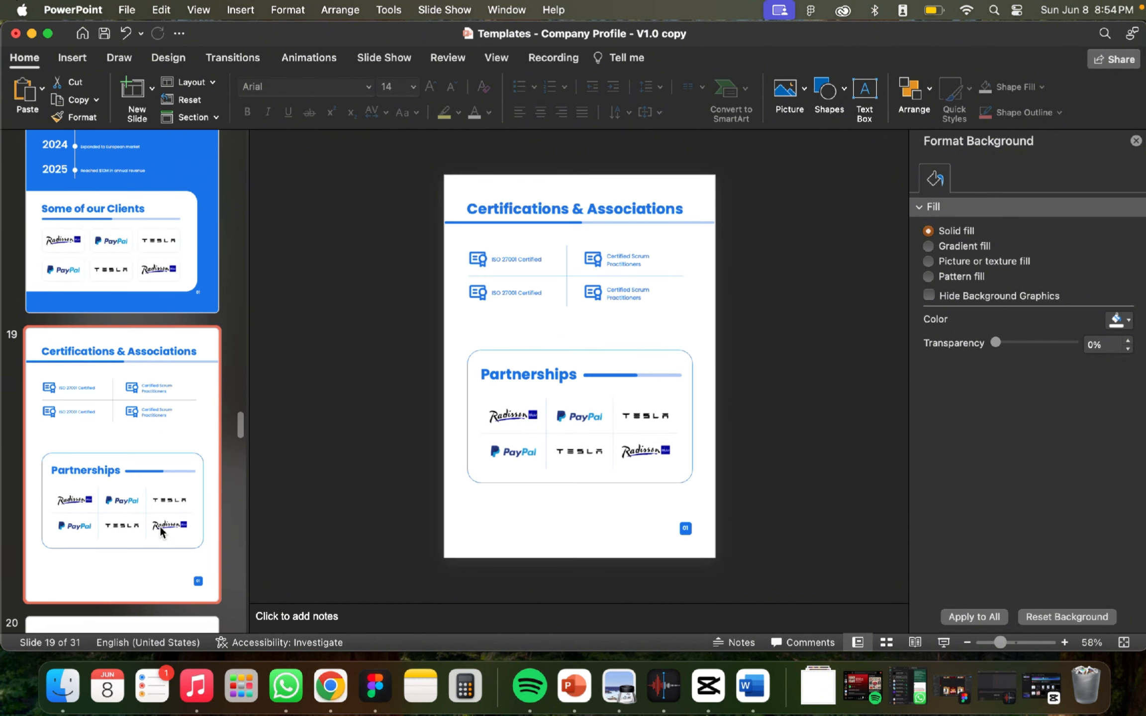
pyautogui.press('Down')
pyautogui.press('Down')
pyautogui.press('Down')
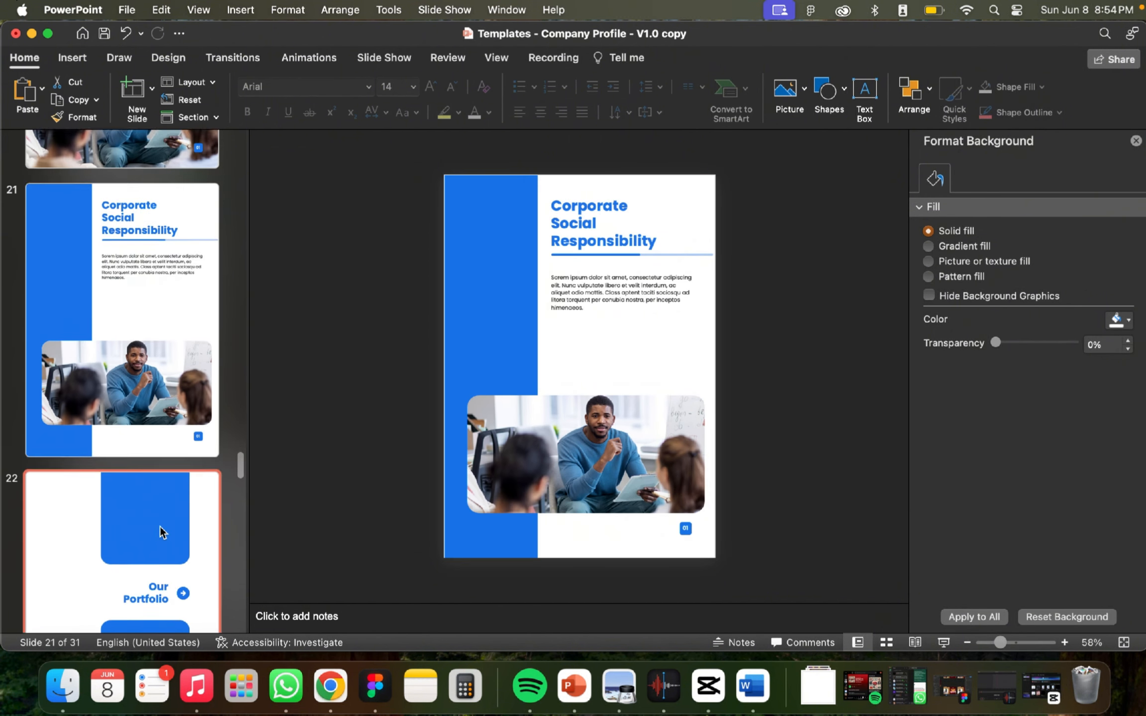
# Step: Return to the start of the presentation and view the cover and the Table of Content slide
pyautogui.scroll(10, 146, 463)
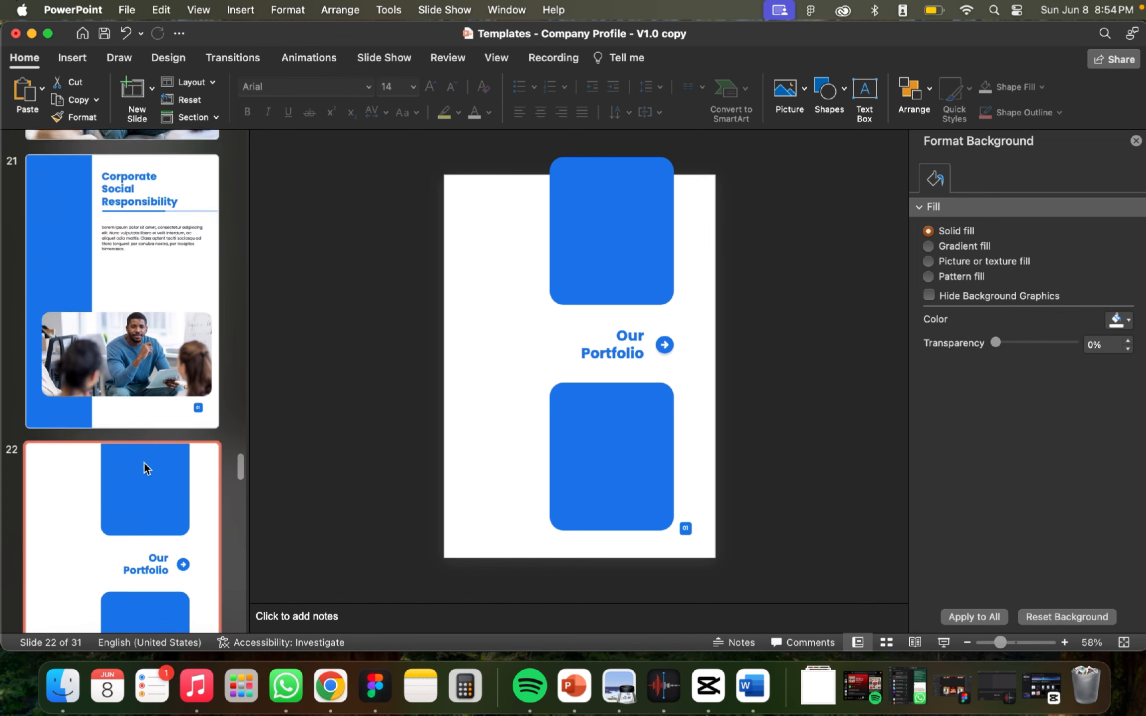
pyautogui.scroll(12, 152, 441)
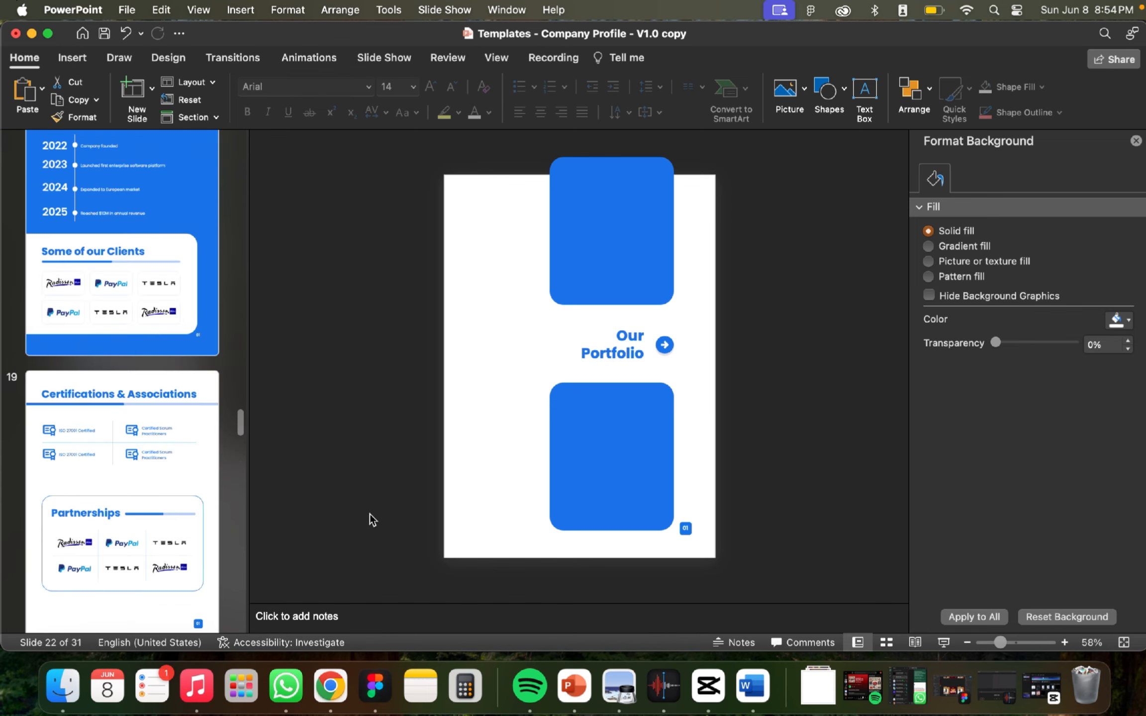
pyautogui.moveTo(239, 354); pyautogui.dragTo(245, 125)
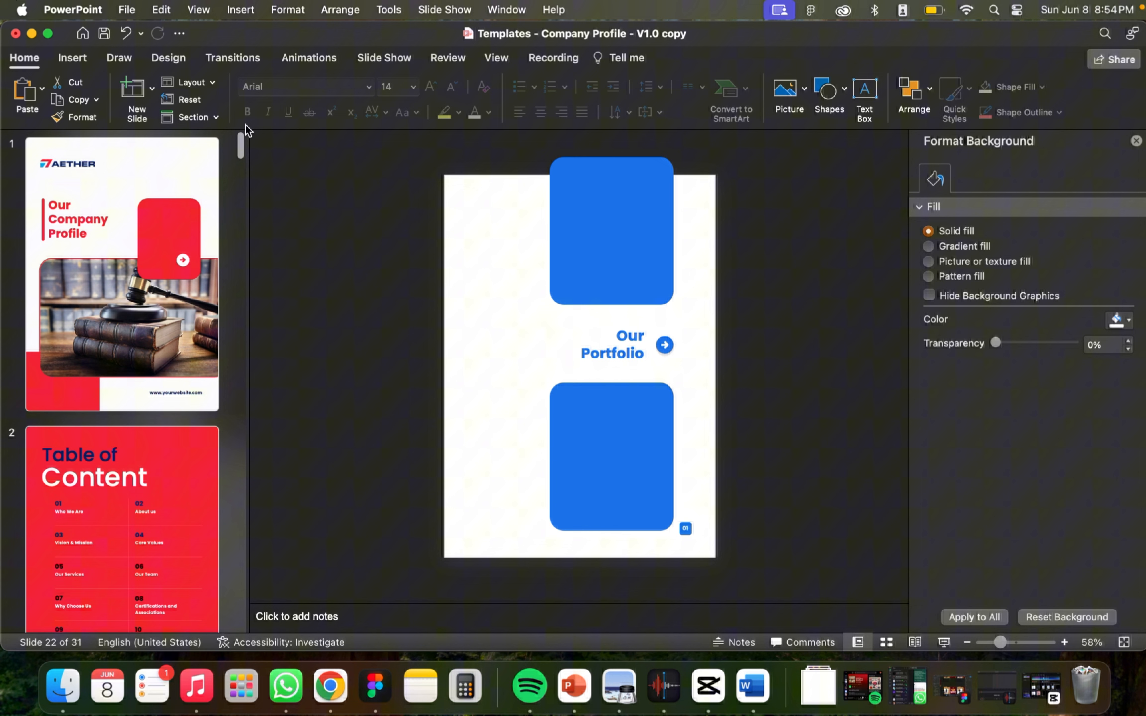
pyautogui.click(151, 208)
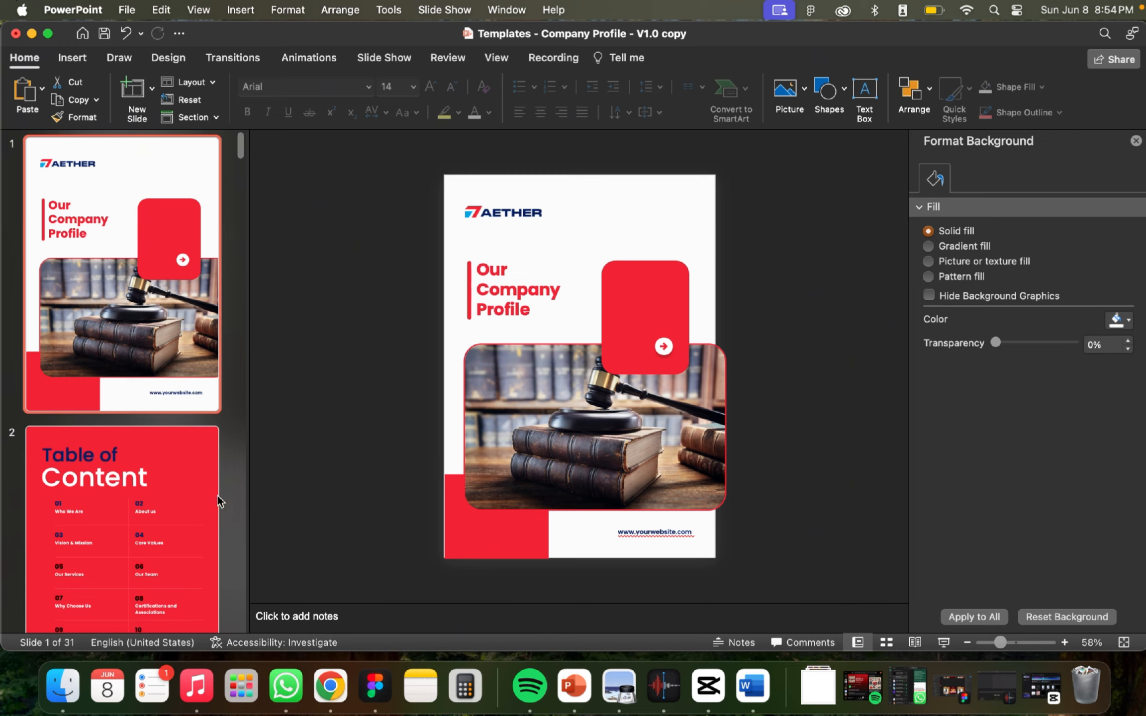
pyautogui.click(118, 492)
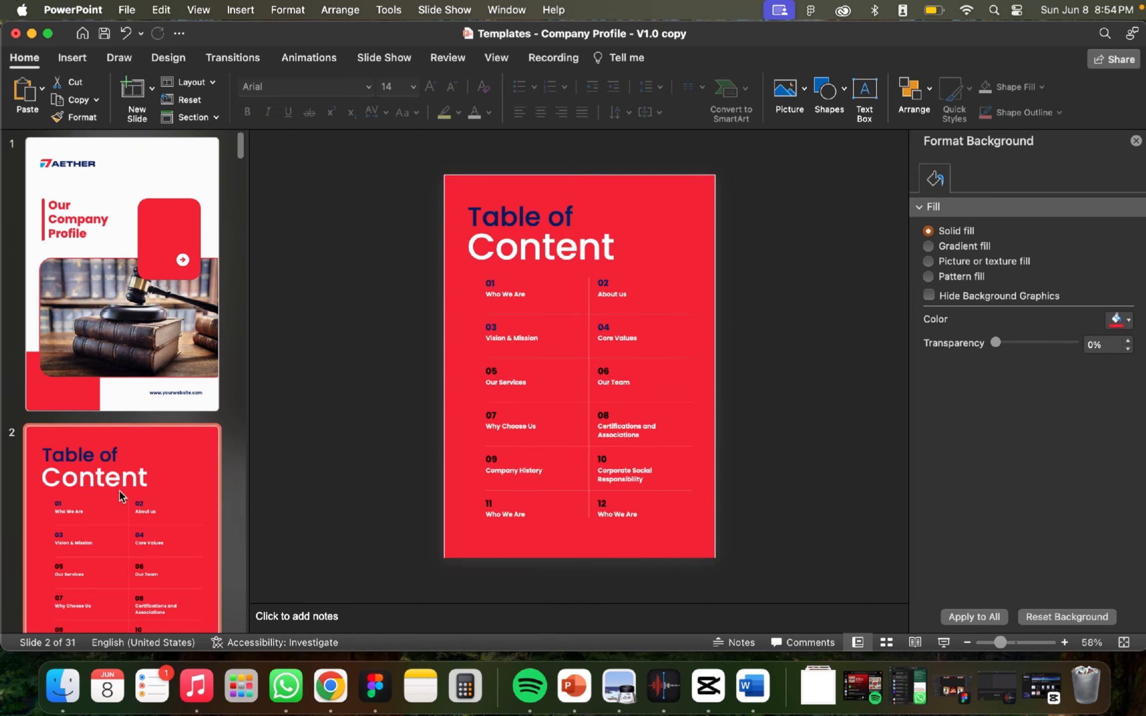